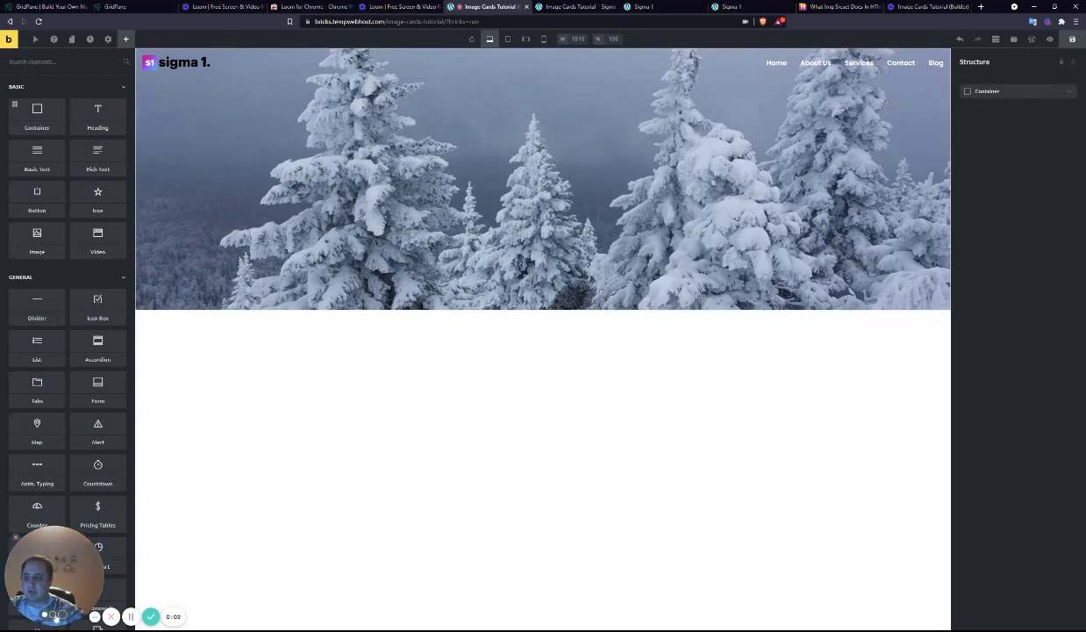
- Switch to the live Sigma 1 page showing the three finished image cards below the hero
{"action": "left_click", "coordinate": [62, 613]}
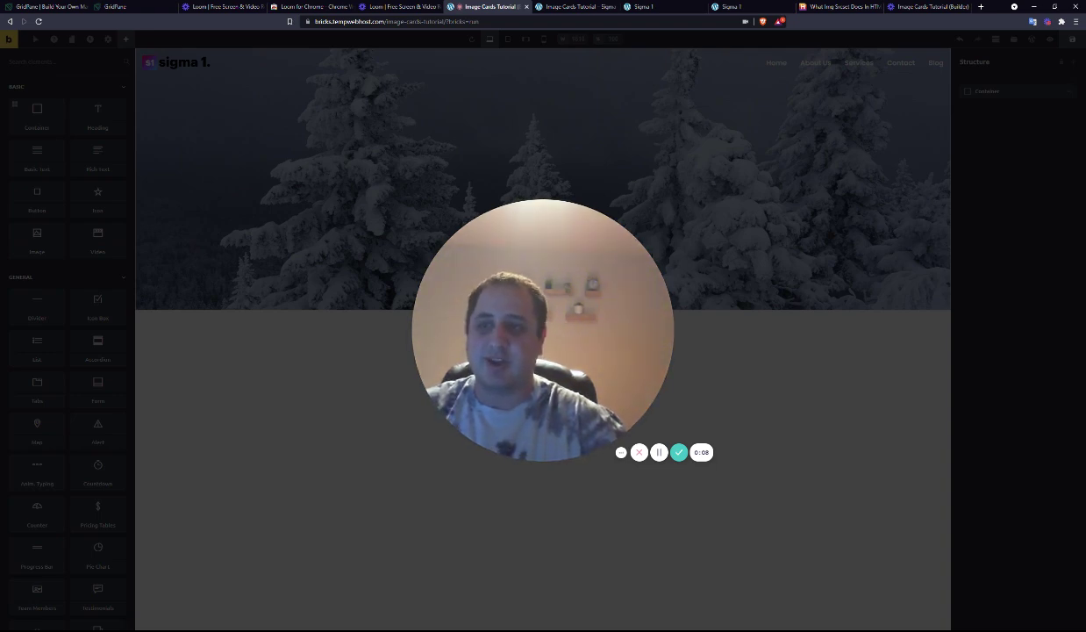
{"action": "left_click", "coordinate": [532, 456]}
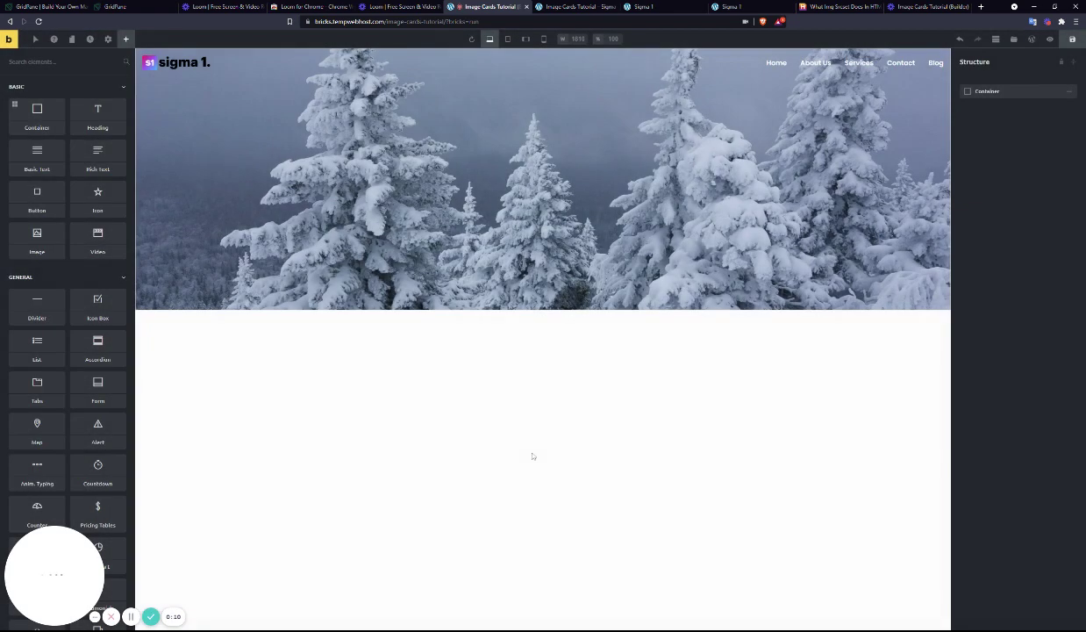
{"action": "left_click", "coordinate": [656, 5]}
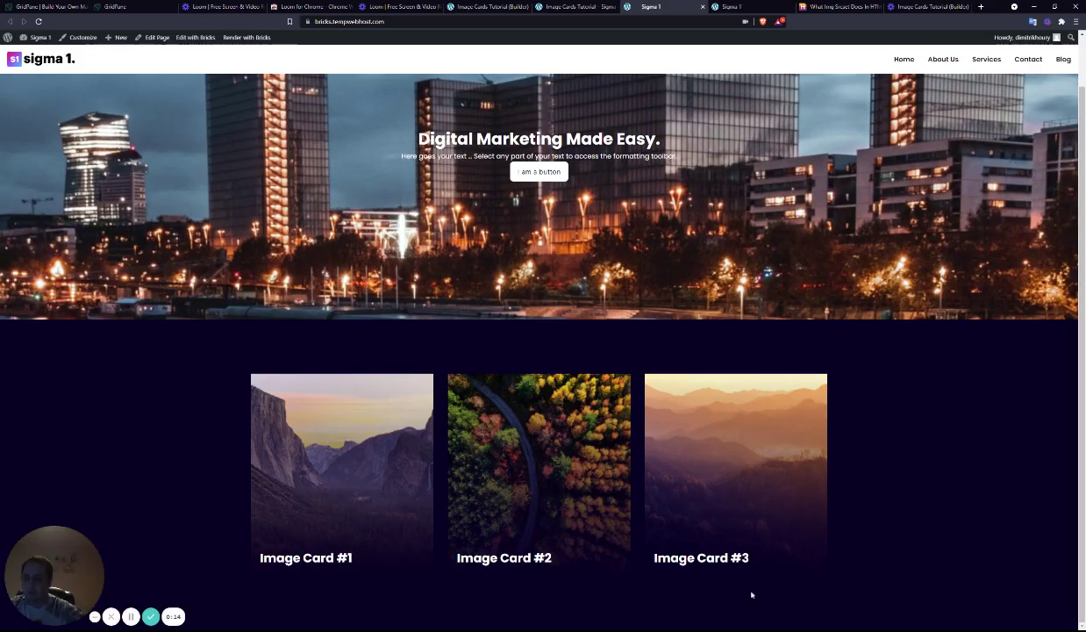
- Go back to the Image Cards Tutorial page in the Bricks builder
{"action": "left_click", "coordinate": [496, 6]}
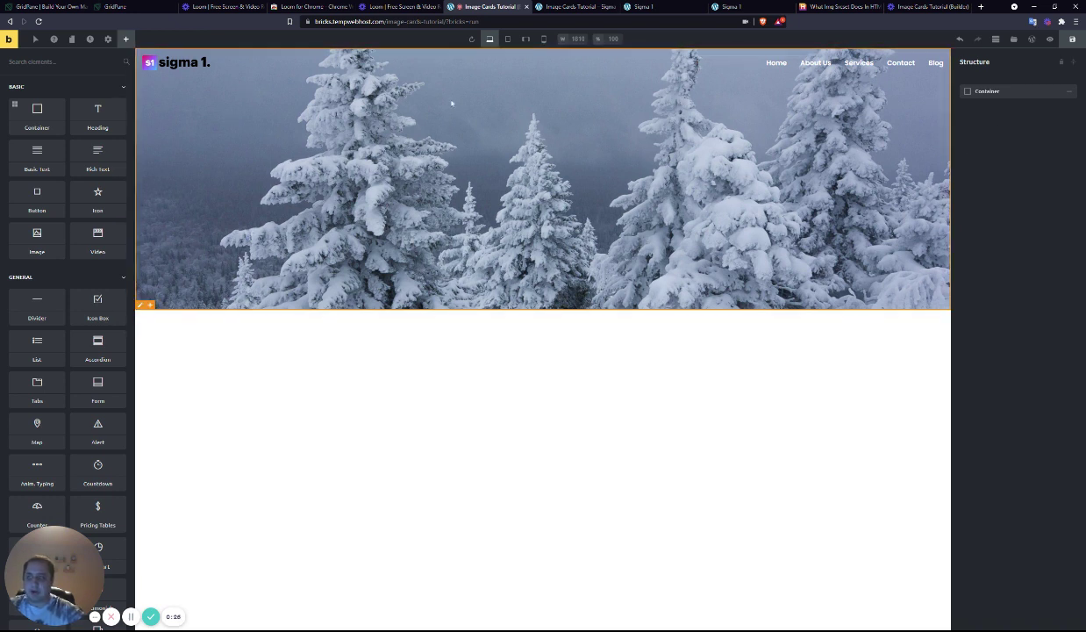
- Add a Container below the snowy hero with the height--75, section-padding and bg-dark classes
{"action": "left_click", "coordinate": [42, 112]}
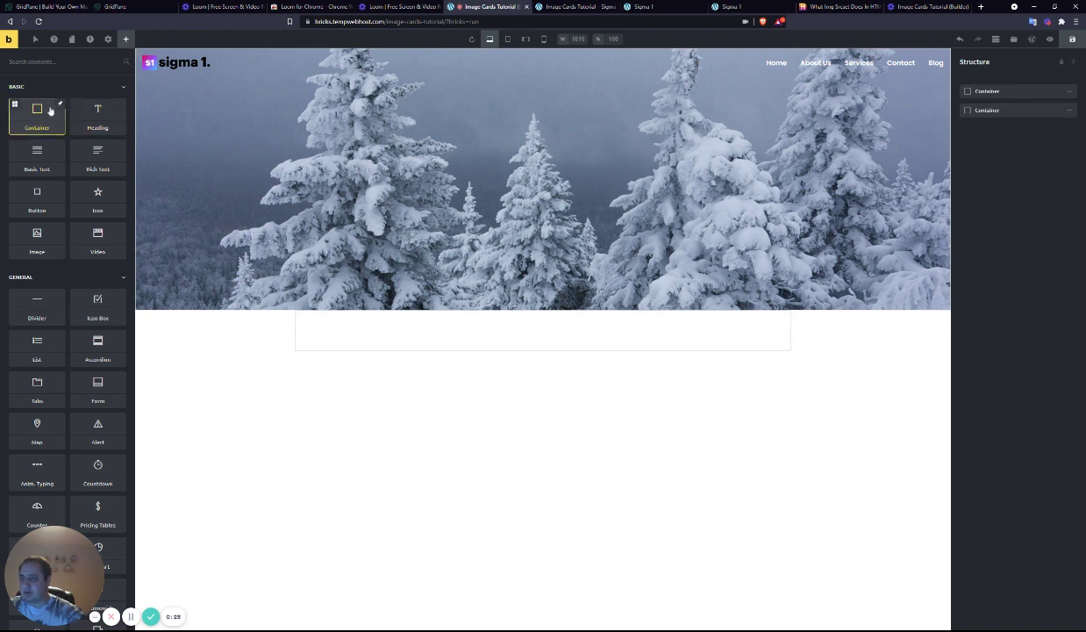
{"action": "left_click", "coordinate": [987, 109]}
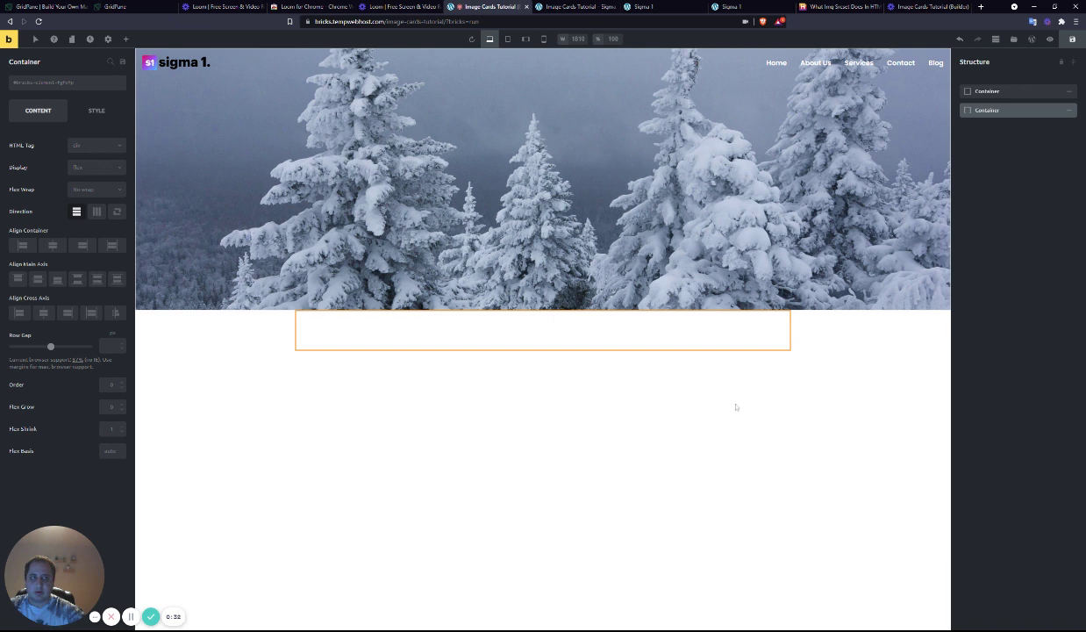
{"action": "left_click", "coordinate": [73, 90]}
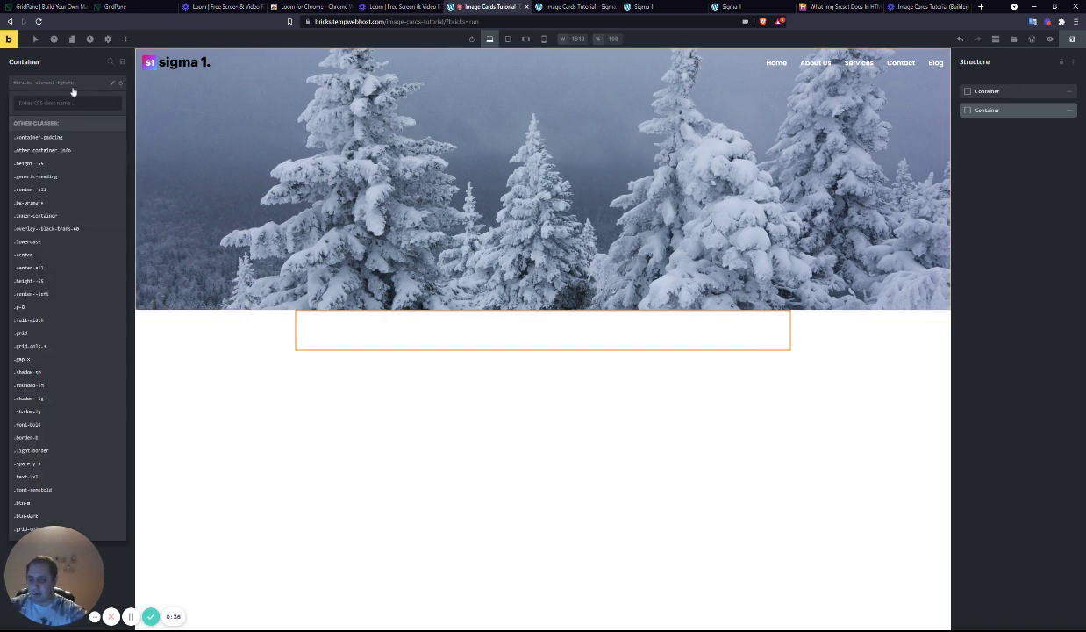
{"action": "type", "text": "height"}
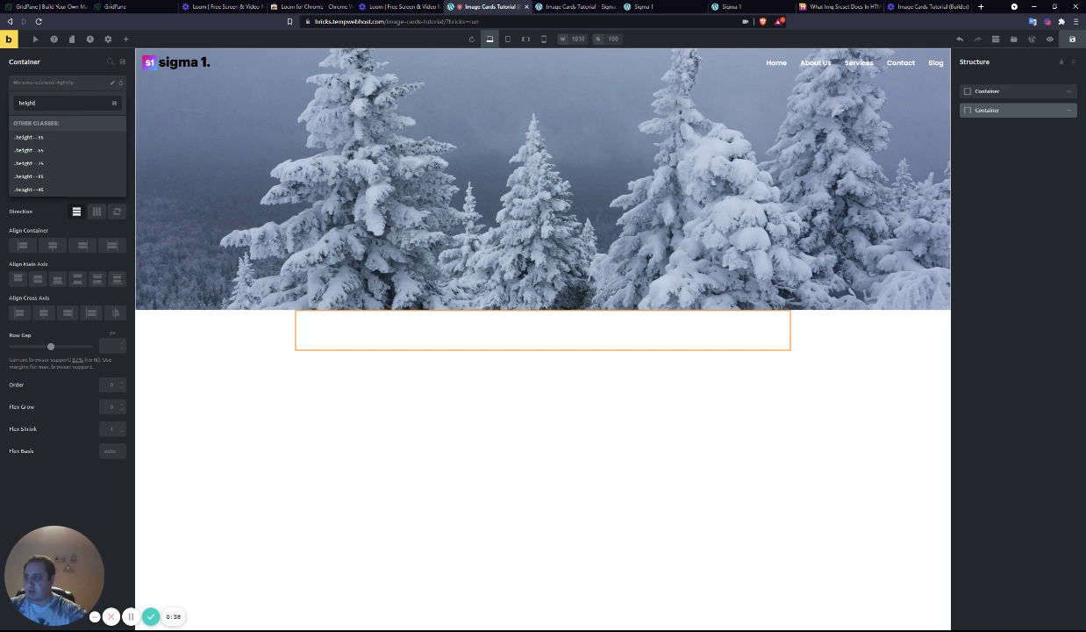
{"action": "left_click", "coordinate": [42, 165]}
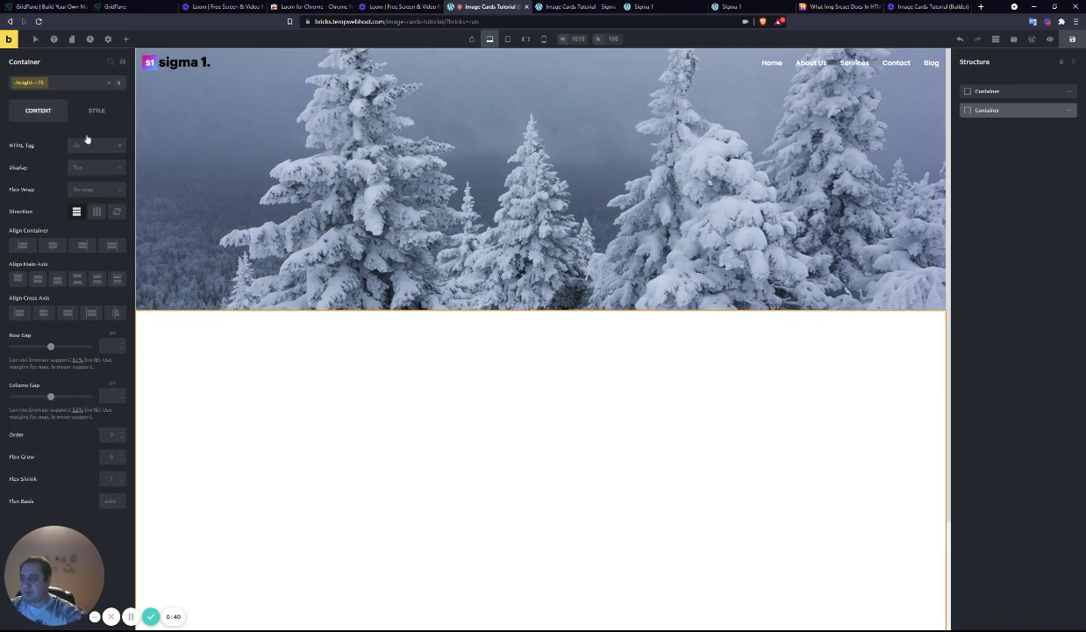
{"action": "left_click", "coordinate": [65, 84]}
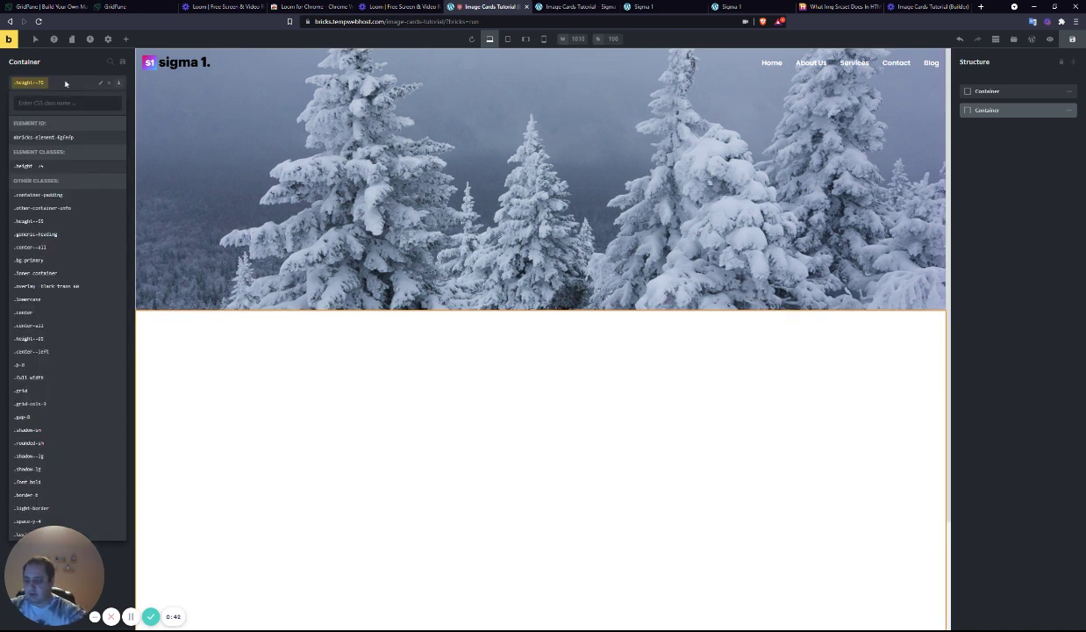
{"action": "type", "text": "sectio"}
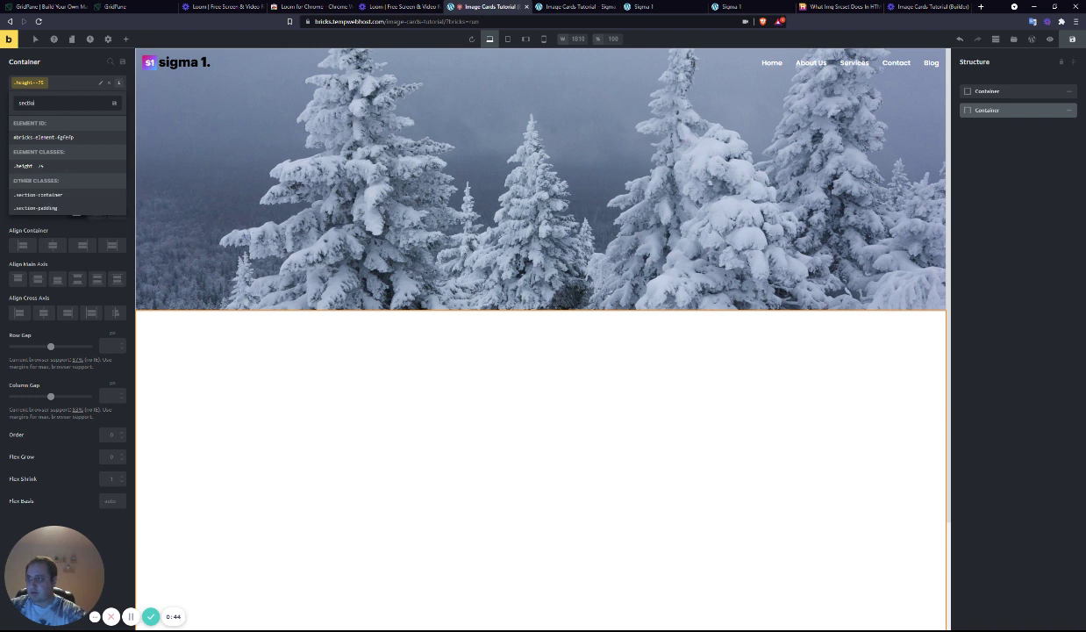
{"action": "type", "text": "n"}
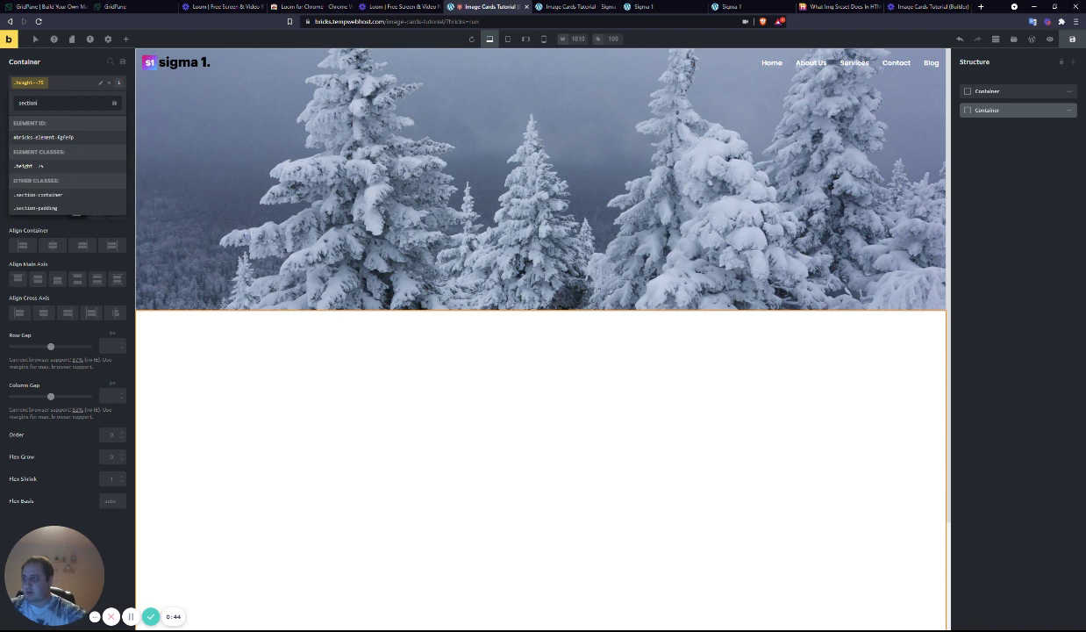
{"action": "left_click", "coordinate": [56, 209]}
{"action": "left_click", "coordinate": [74, 80]}
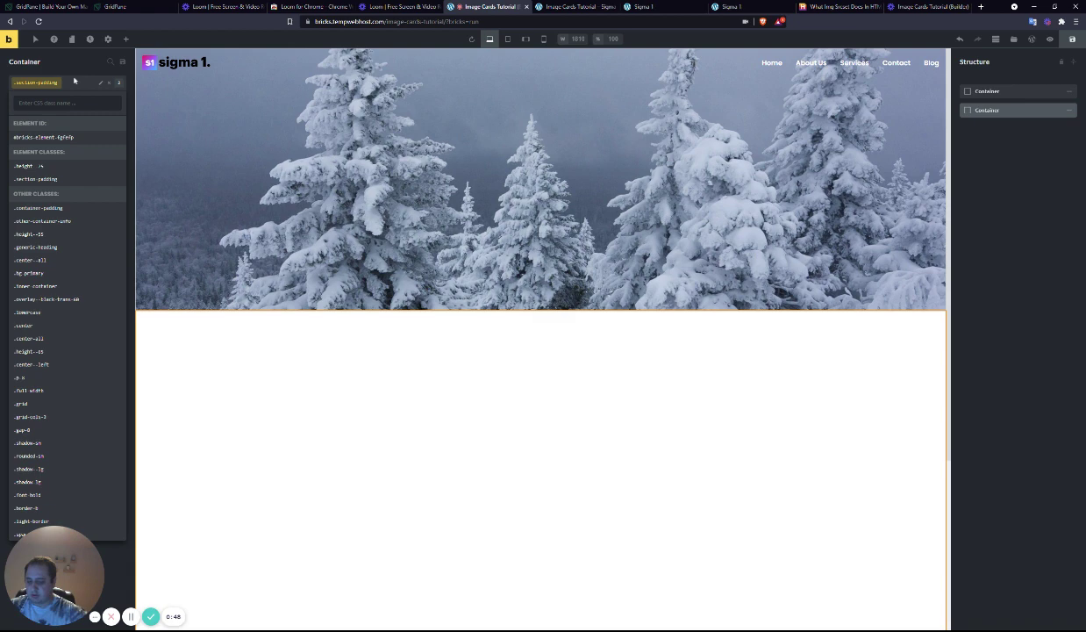
{"action": "type", "text": "bg"}
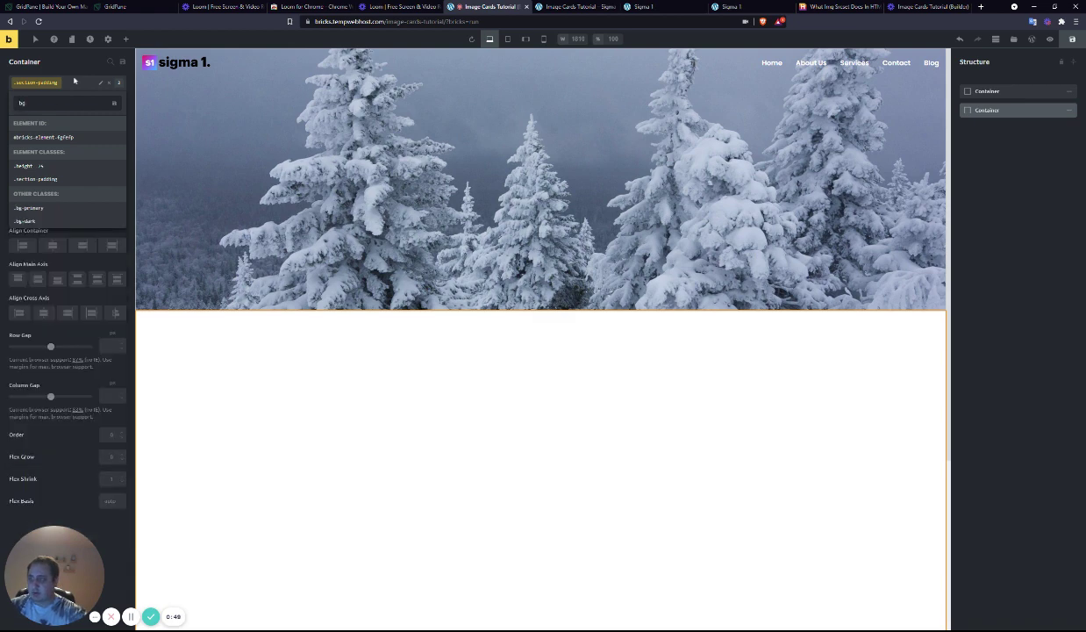
{"action": "left_click", "coordinate": [27, 221]}
{"action": "scroll", "coordinate": [493, 400], "scroll_direction": "down", "scroll_amount": 5}
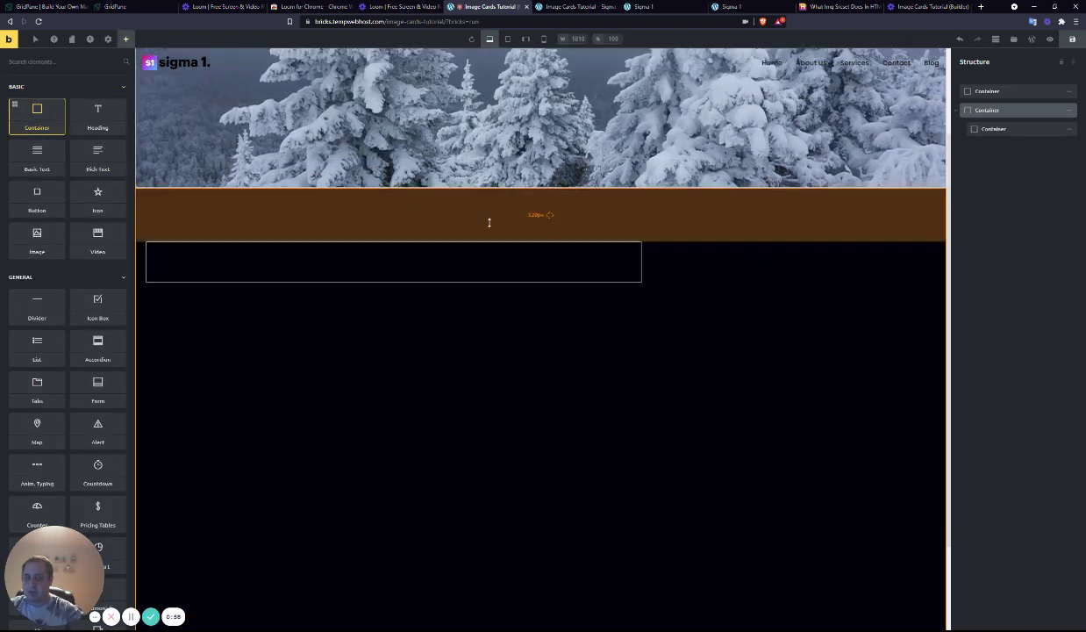
- Set the dark section's main and cross axis alignment to Center, then select the nested container
{"action": "left_click", "coordinate": [969, 110]}
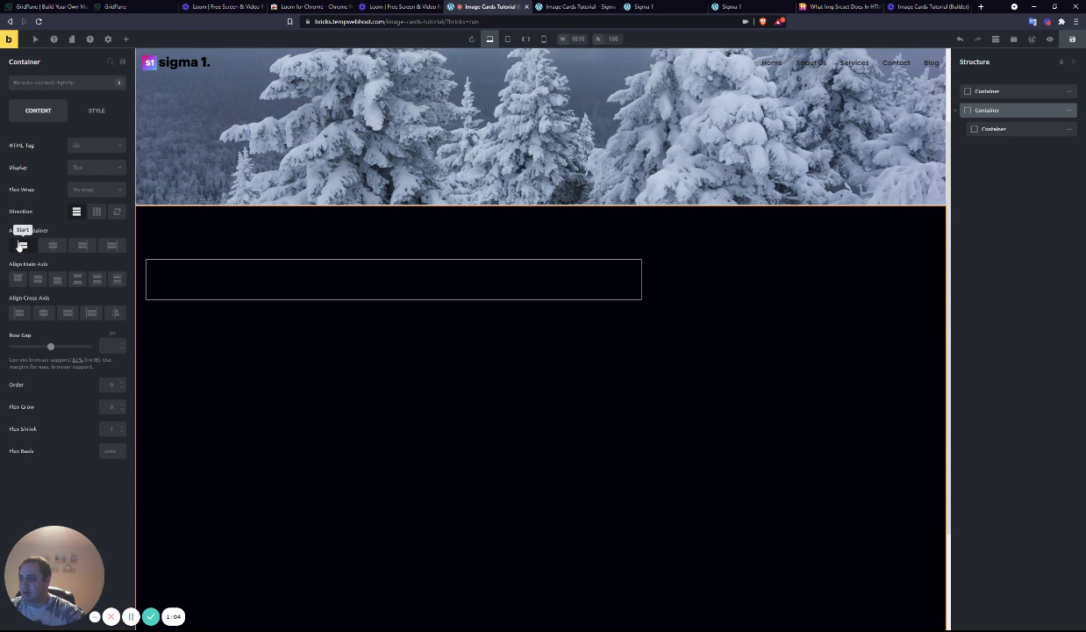
{"action": "left_click", "coordinate": [38, 279]}
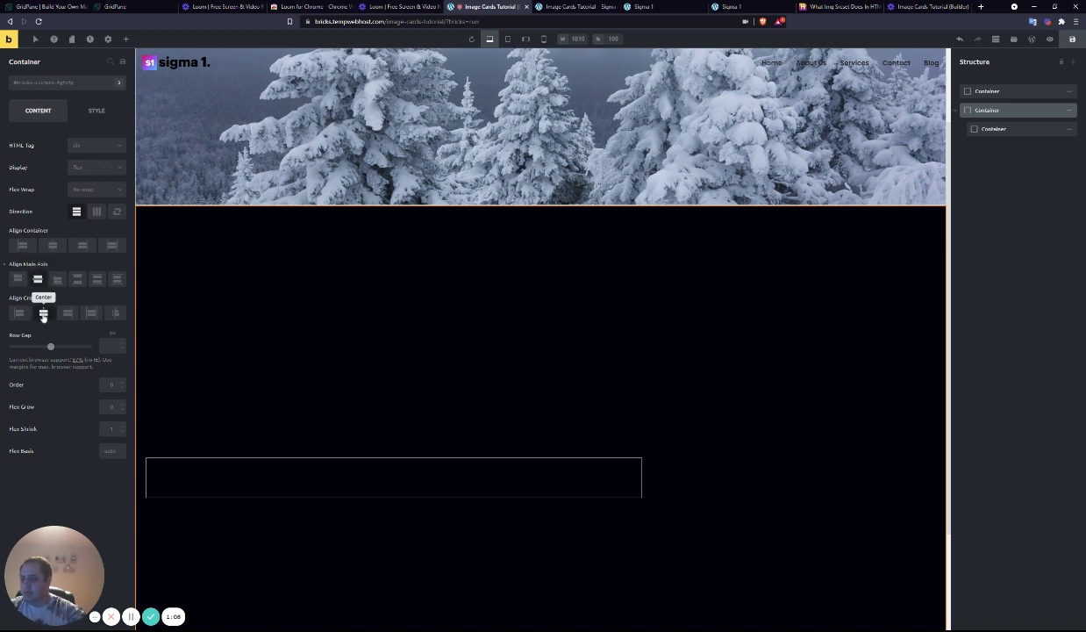
{"action": "left_click", "coordinate": [43, 312]}
{"action": "scroll", "coordinate": [463, 322], "scroll_direction": "down", "scroll_amount": 2}
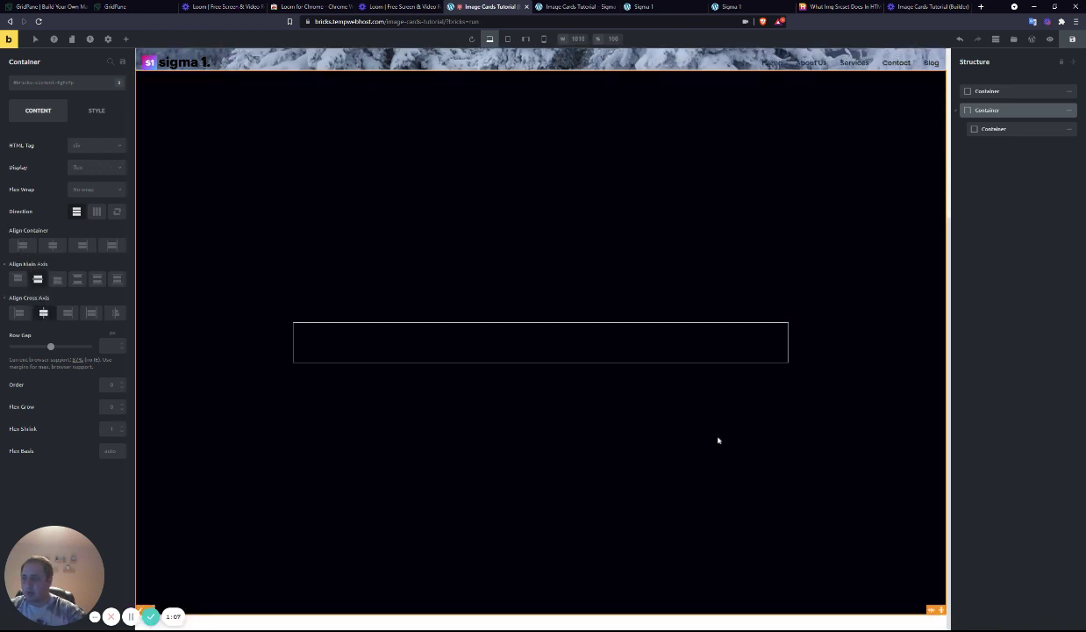
{"action": "left_click", "coordinate": [977, 128]}
{"action": "double_click", "coordinate": [1004, 129]}
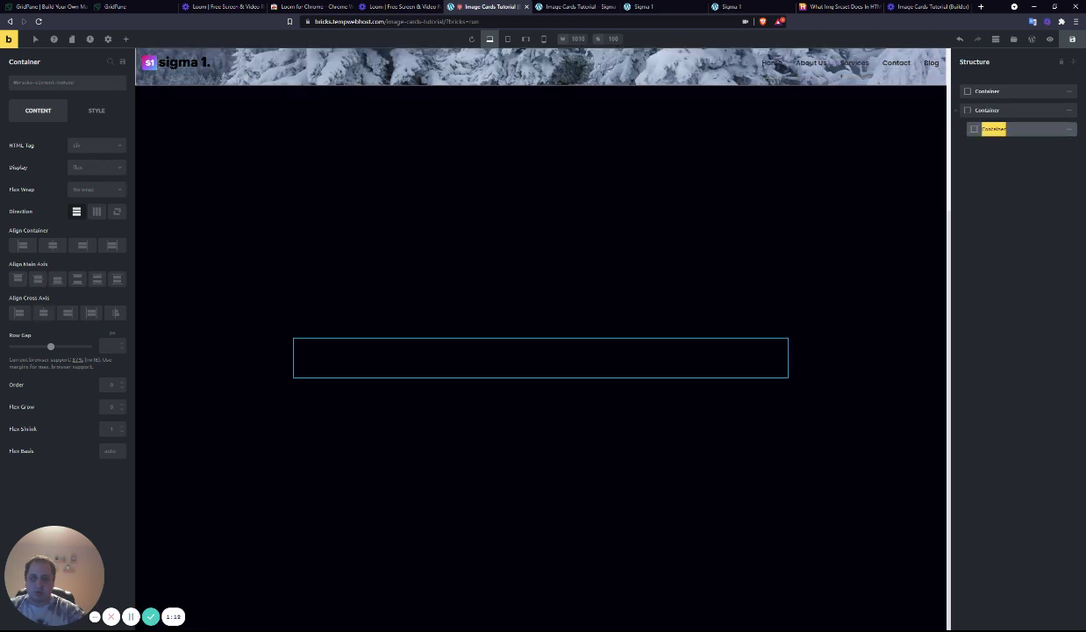
- Name the nested container 'Image Card Grid' and add the grid, grid-cols-3 and gap-8 classes
{"action": "type", "text": "Image Card Grid"}
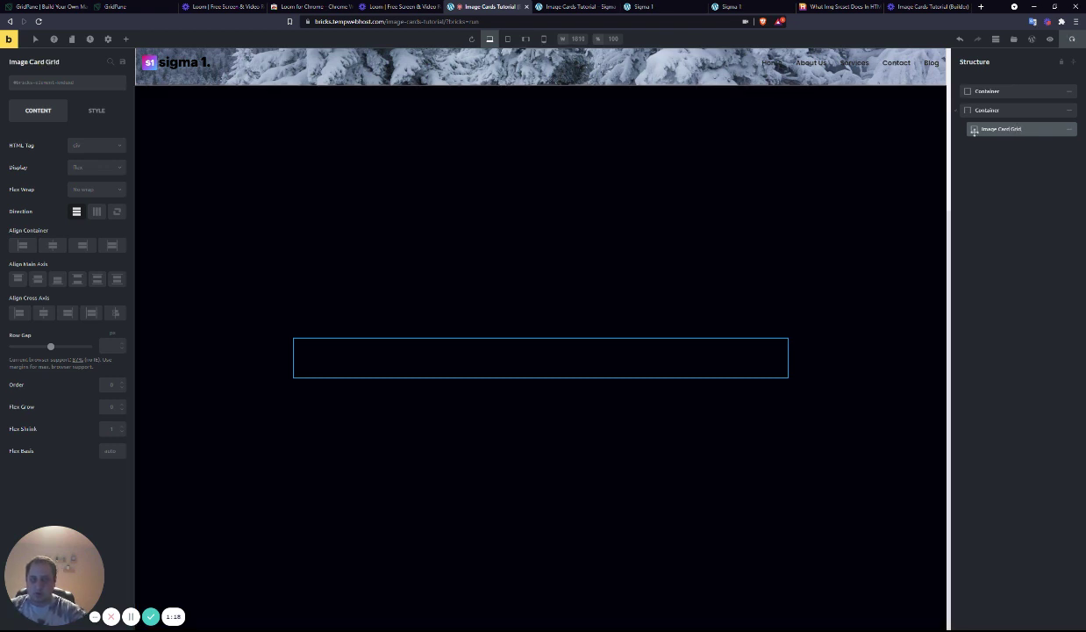
{"action": "left_click", "coordinate": [57, 83]}
{"action": "type", "text": "grid"}
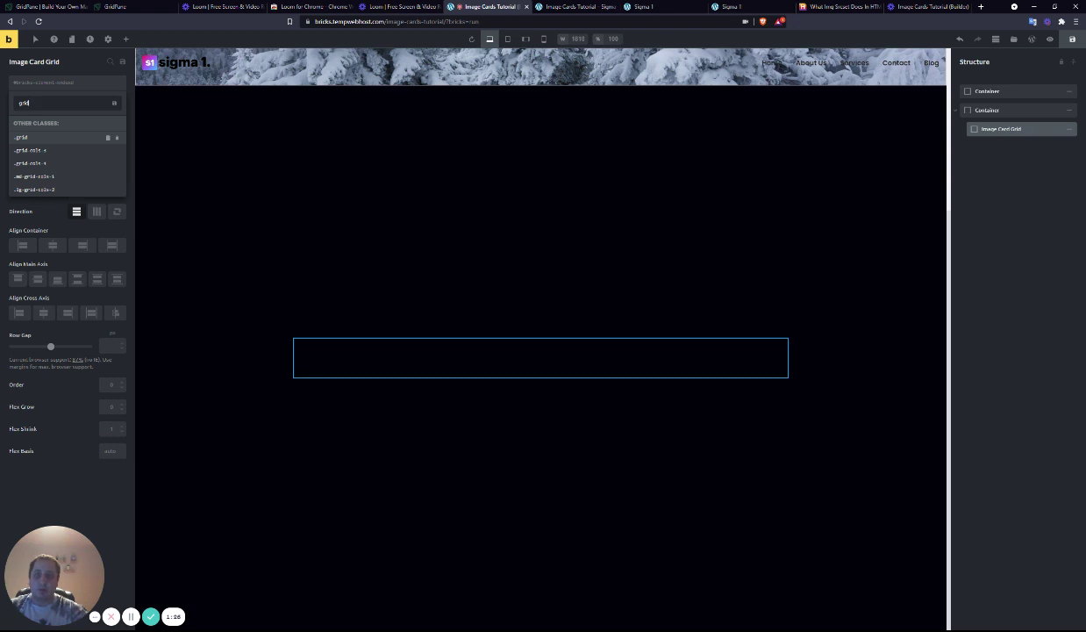
{"action": "left_click", "coordinate": [48, 137]}
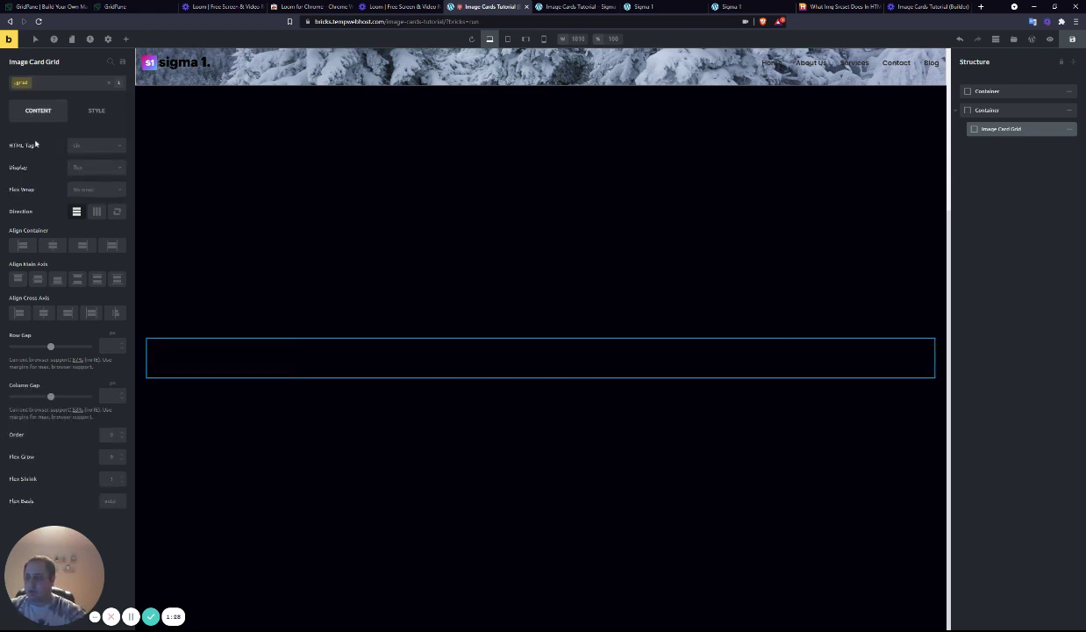
{"action": "left_click", "coordinate": [52, 85]}
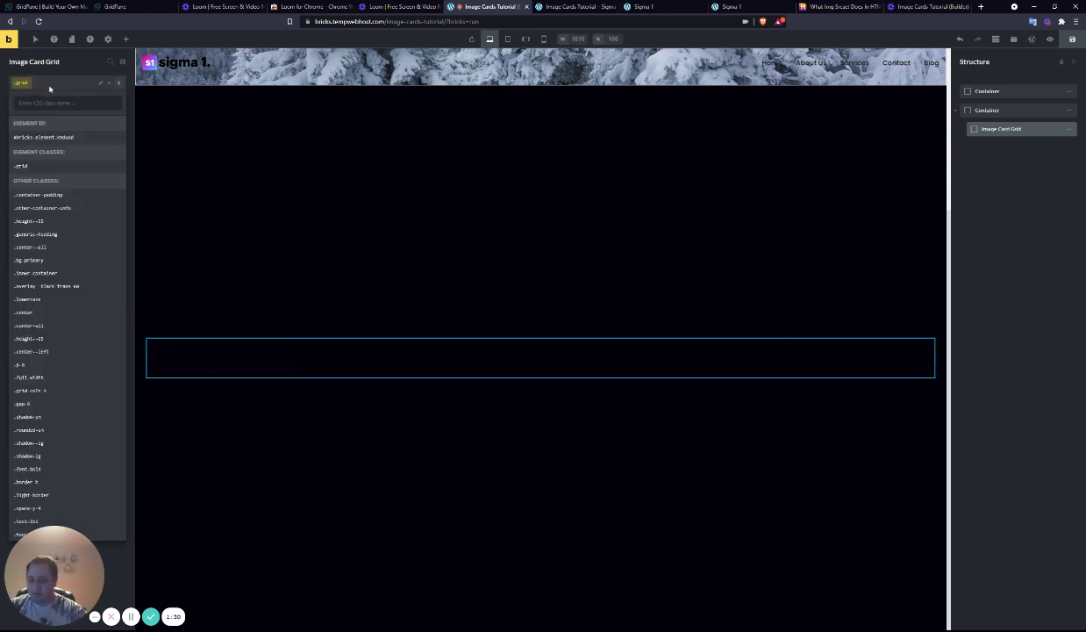
{"action": "type", "text": "gr"}
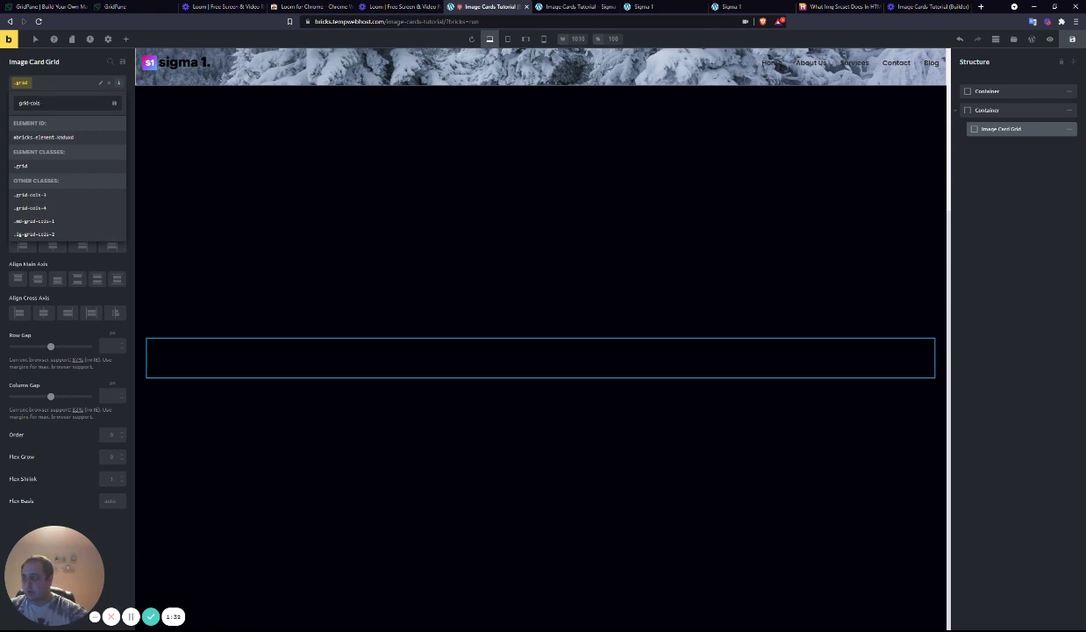
{"action": "type", "text": "id-cols"}
{"action": "left_click", "coordinate": [41, 189]}
{"action": "left_click", "coordinate": [69, 91]}
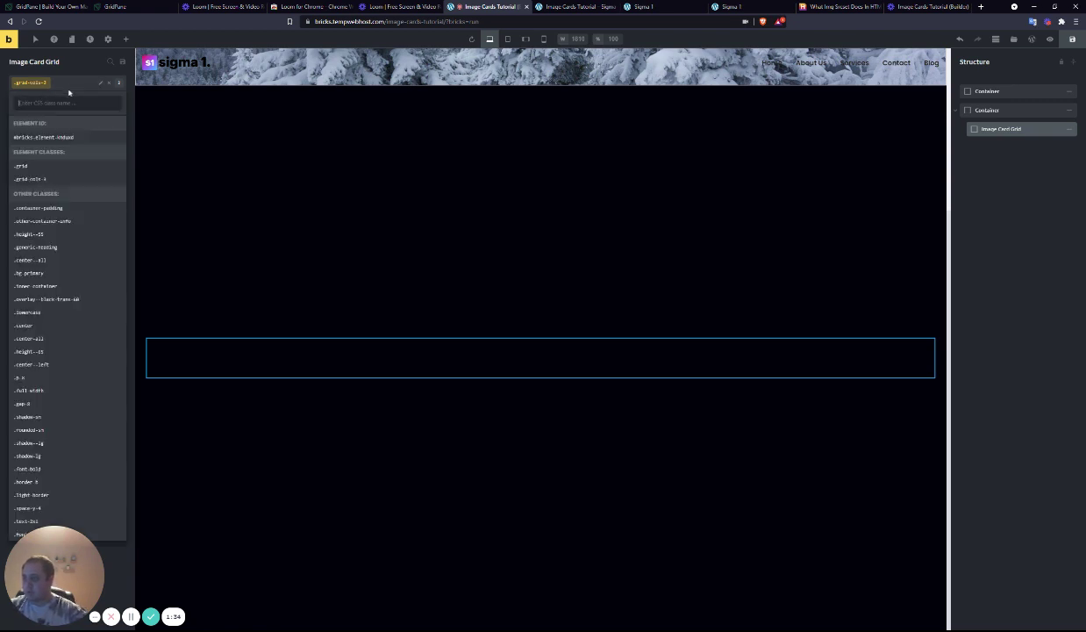
{"action": "type", "text": "gap-8"}
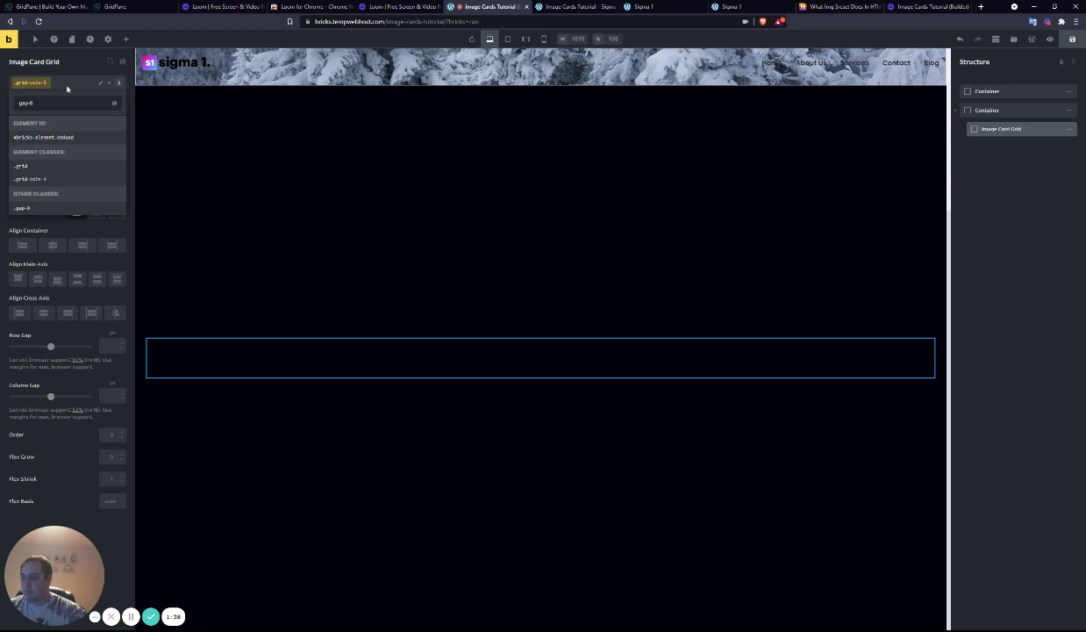
{"action": "left_click", "coordinate": [27, 207]}
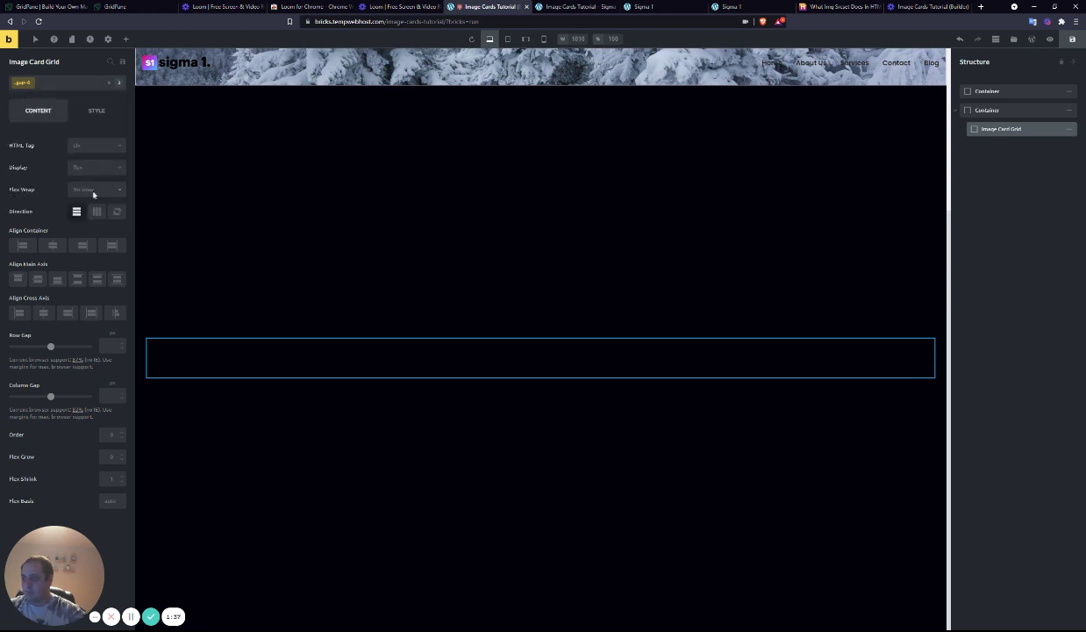
{"action": "left_click", "coordinate": [68, 85]}
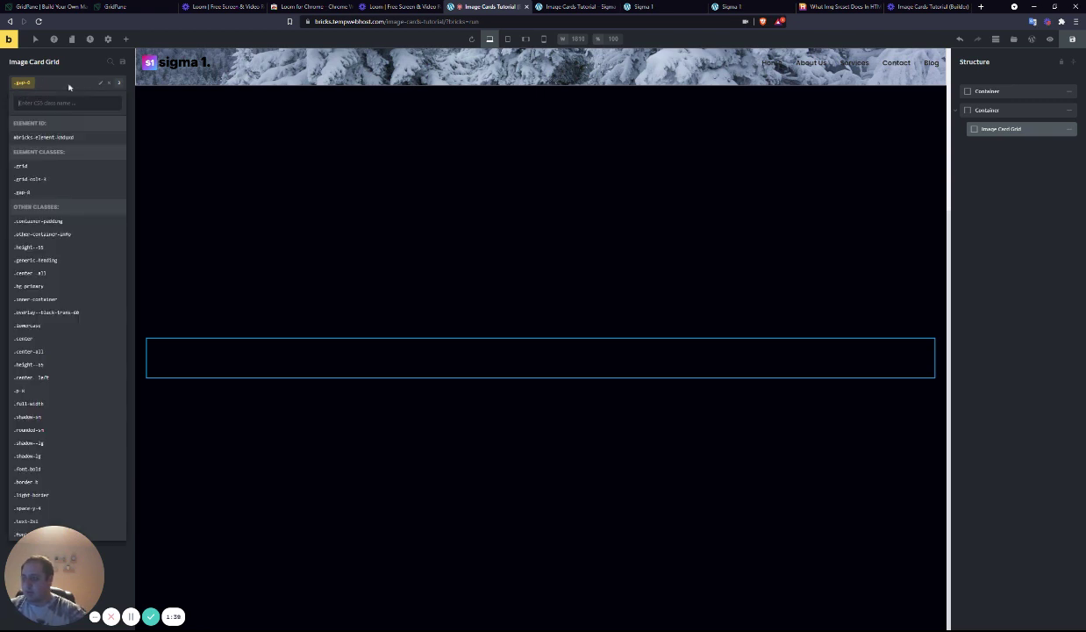
- Add custom CSS 'root{ max-width: 1280px; }' to the Image Card Grid element
{"action": "left_click", "coordinate": [58, 138]}
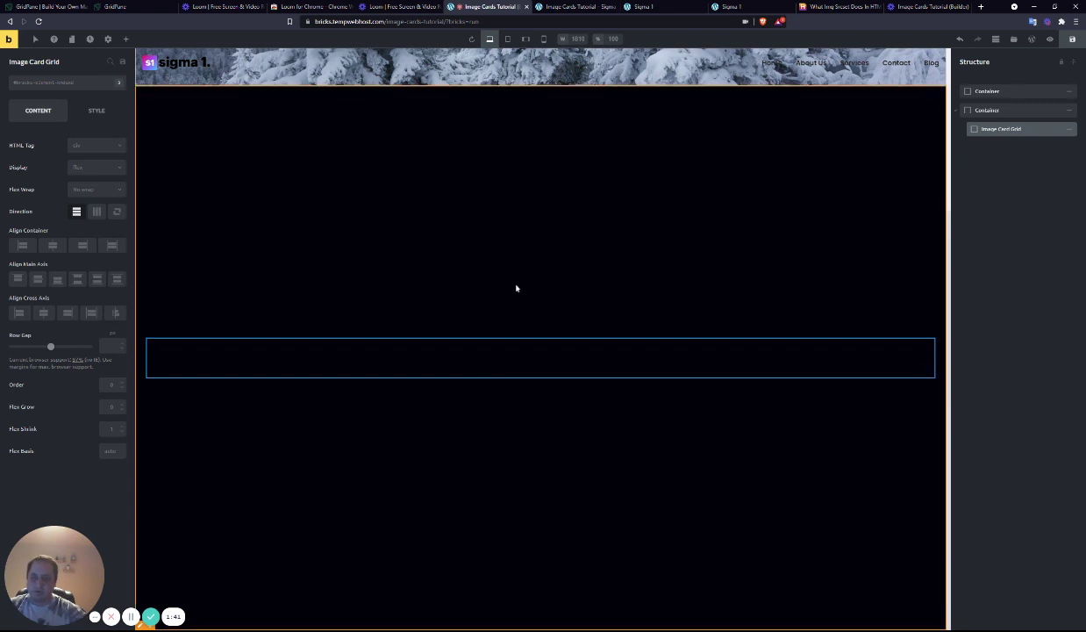
{"action": "left_click", "coordinate": [96, 110]}
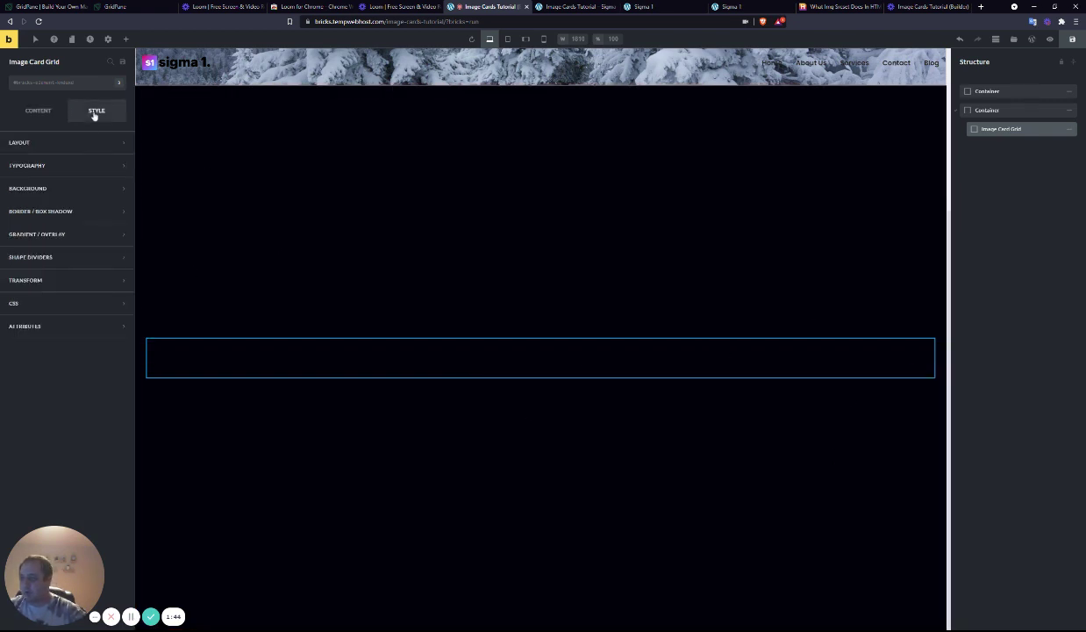
{"action": "left_click", "coordinate": [53, 311]}
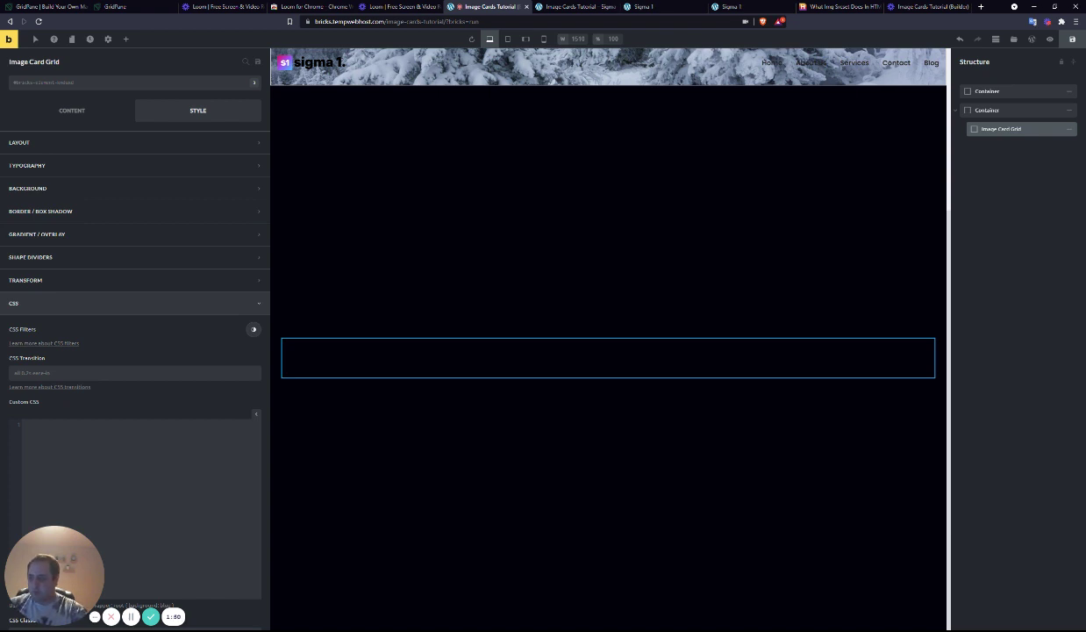
{"action": "left_click", "coordinate": [60, 421]}
{"action": "type", "text": "root{ "}
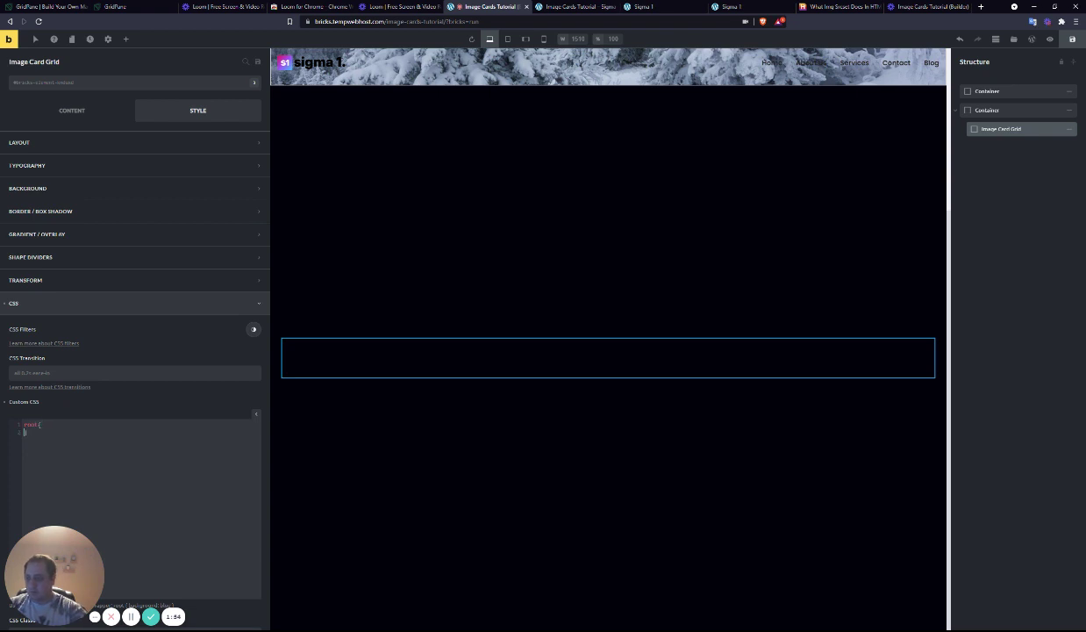
{"action": "type", "text": "max-widt"}
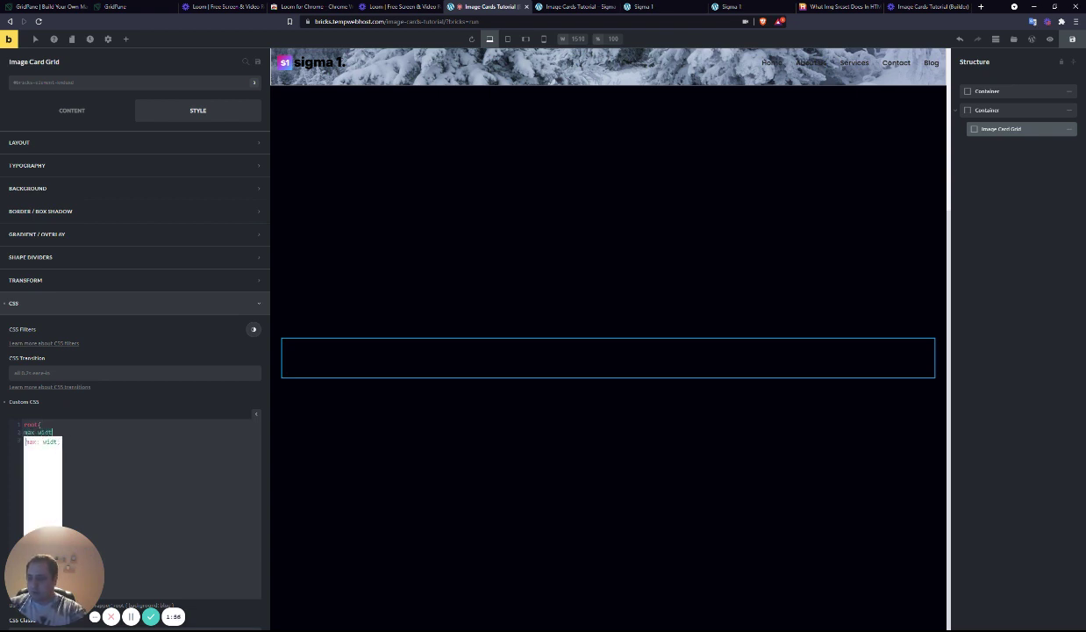
{"action": "key", "text": "Return"}
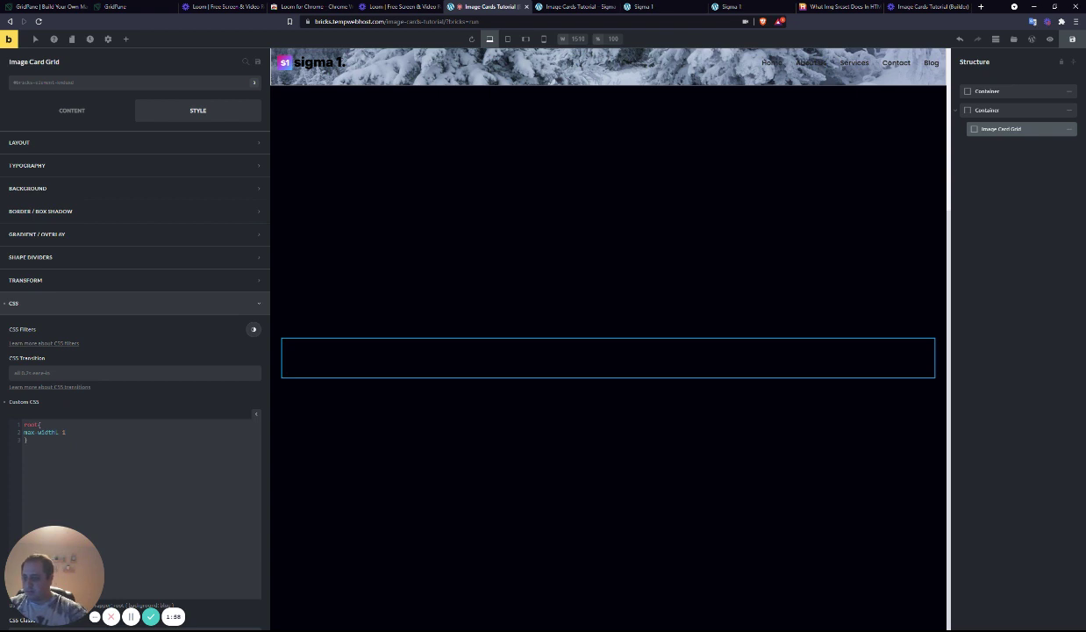
{"action": "key", "text": "BackSpace"}
{"action": "key", "text": "BackSpace"}
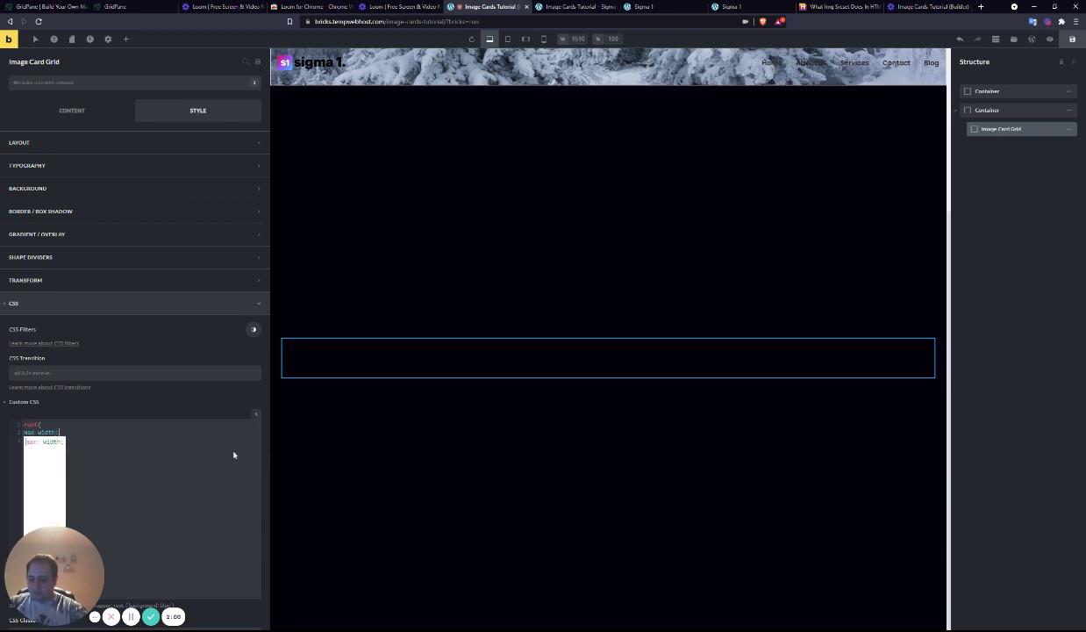
{"action": "type", "text": ": 1280px;"}
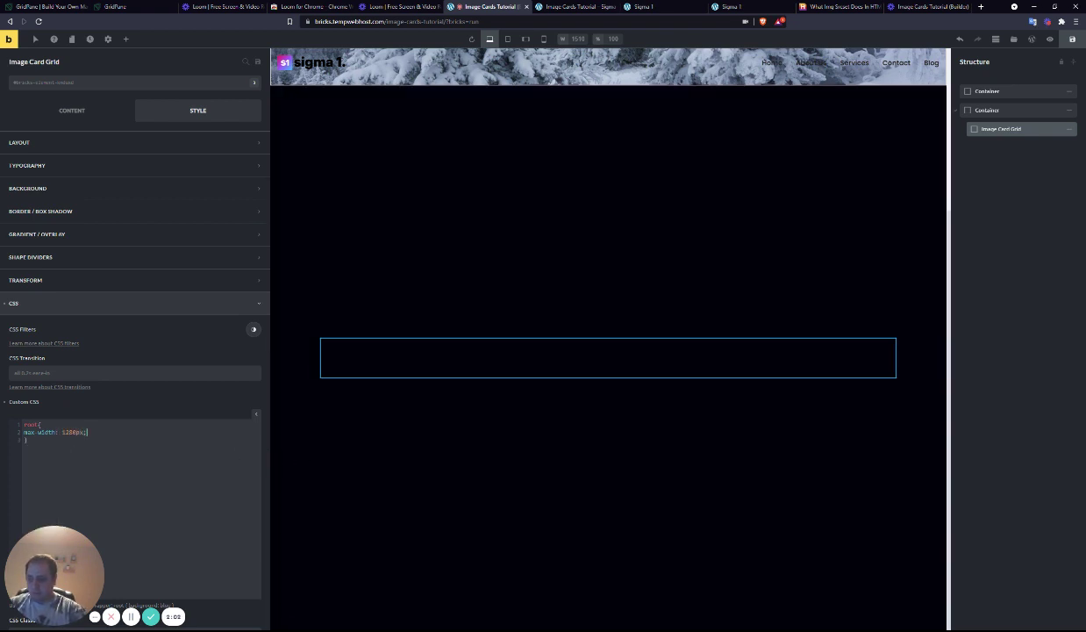
{"action": "left_click", "coordinate": [256, 415]}
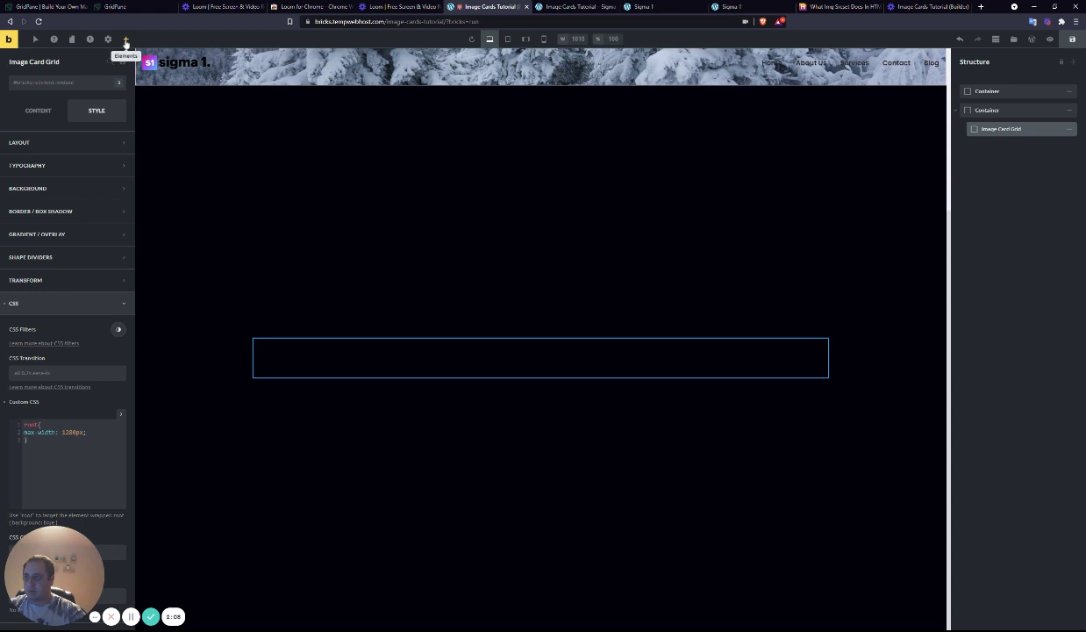
- Add a container inside the Image Card Grid and name it 'Image Card #1'
{"action": "left_click", "coordinate": [126, 39]}
{"action": "left_click", "coordinate": [36, 114]}
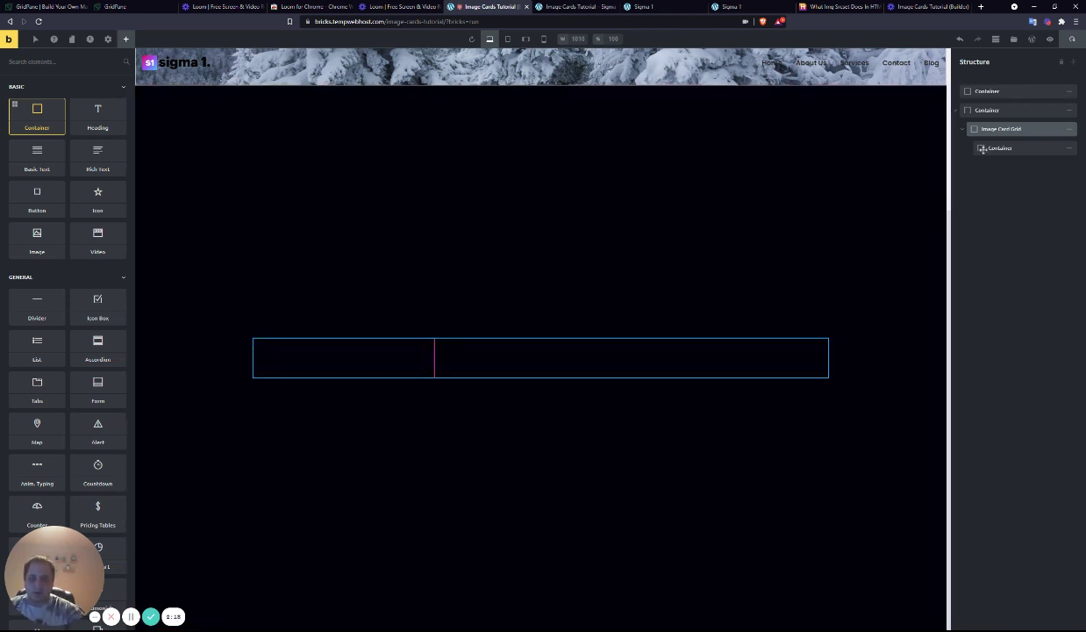
{"action": "left_click", "coordinate": [1000, 147]}
{"action": "double_click", "coordinate": [1000, 147]}
{"action": "type", "text": "Image Card #1"}
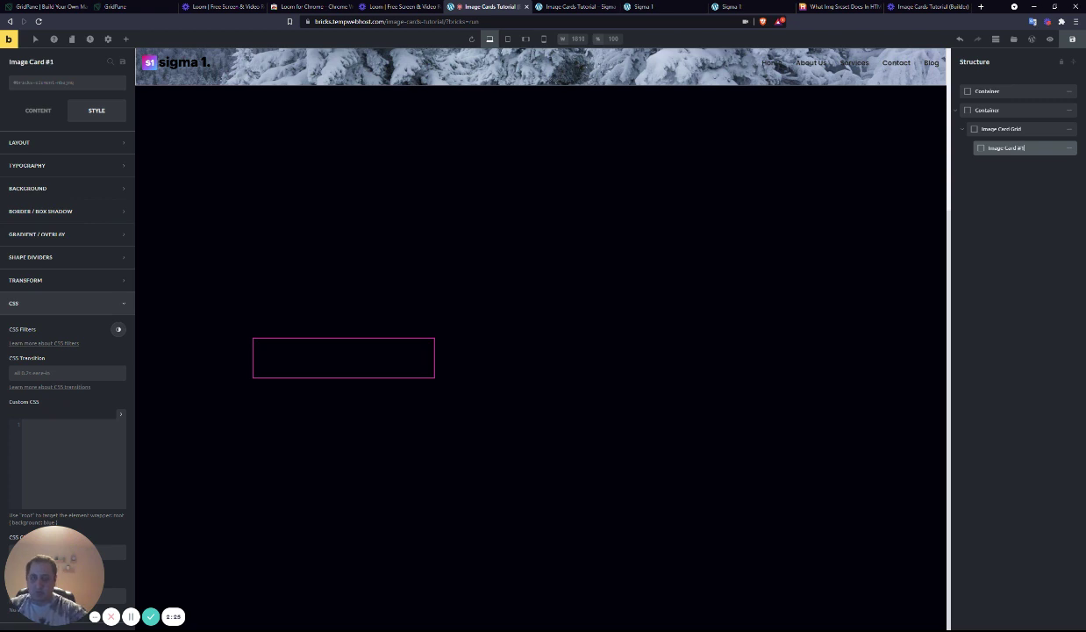
{"action": "key", "text": "Return"}
- Assign the image-box_wrapper class to Image Card #1
{"action": "left_click", "coordinate": [51, 81]}
{"action": "type", "text": "image"}
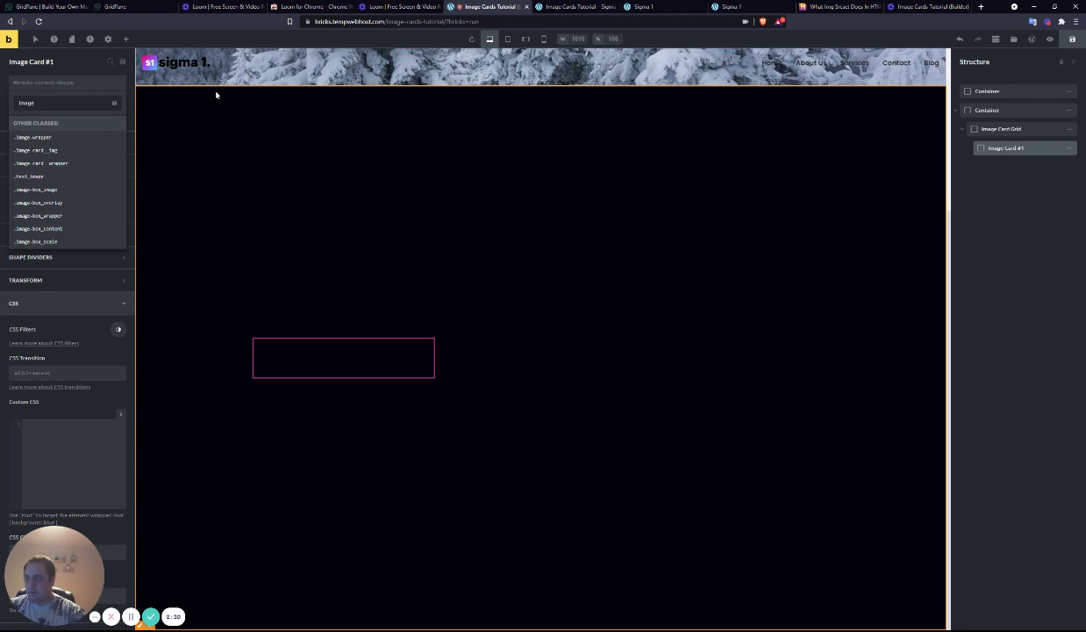
{"action": "type", "text": "-box"}
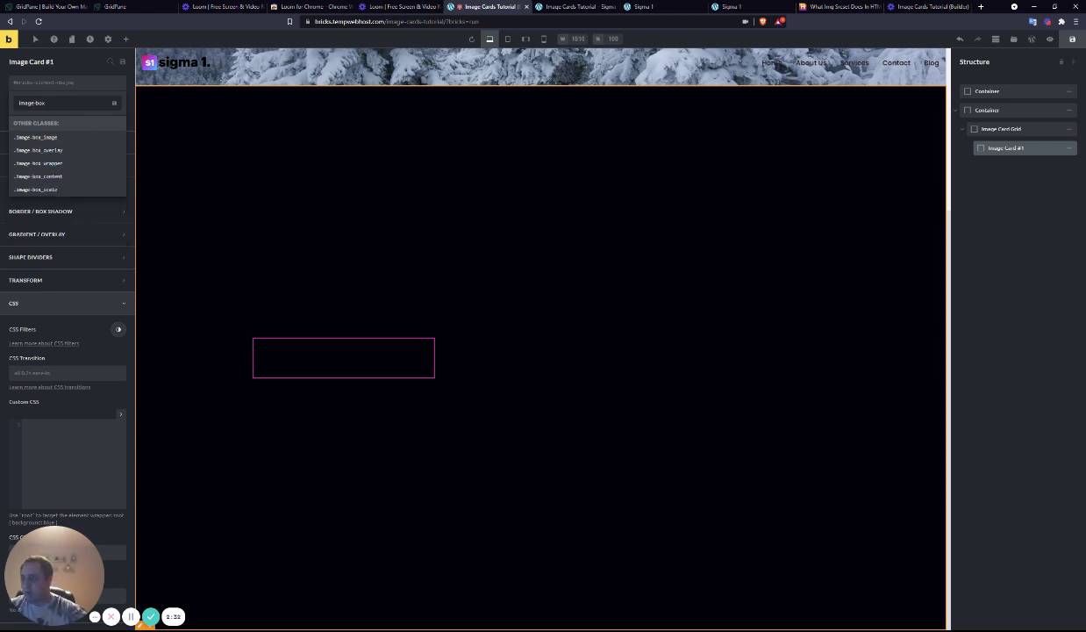
{"action": "left_click", "coordinate": [55, 164]}
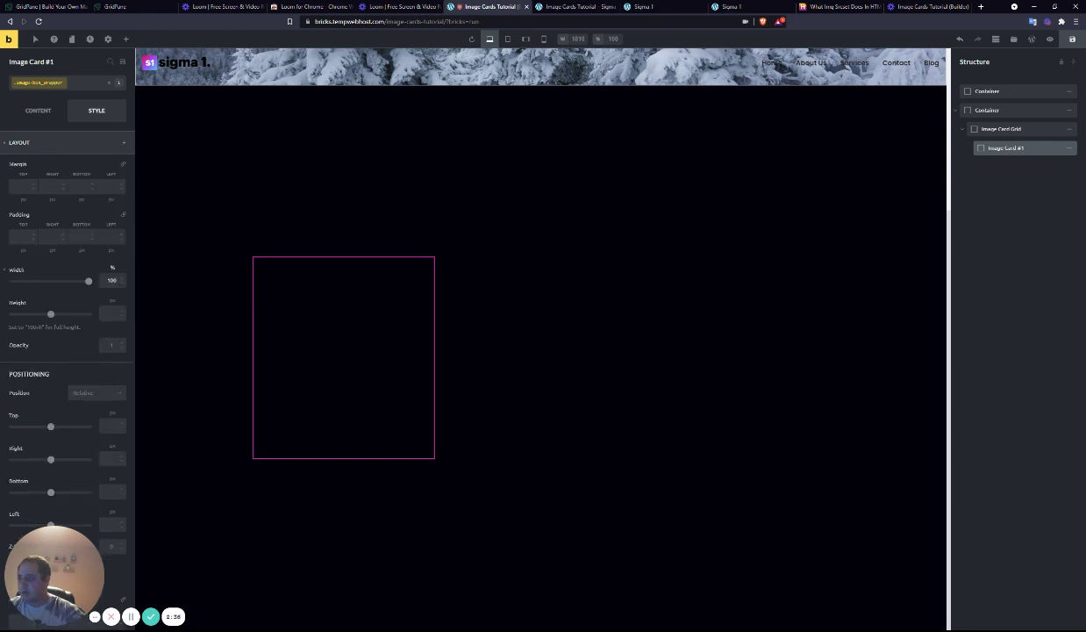
{"action": "scroll", "coordinate": [12, 203], "scroll_direction": "down", "scroll_amount": 2}
{"action": "scroll", "coordinate": [11, 206], "scroll_direction": "up", "scroll_amount": 1}
{"action": "scroll", "coordinate": [10, 206], "scroll_direction": "up", "scroll_amount": 1}
{"action": "scroll", "coordinate": [99, 327], "scroll_direction": "down", "scroll_amount": 4}
{"action": "left_click_drag", "start_coordinate": [53, 570], "coordinate": [274, 526]}
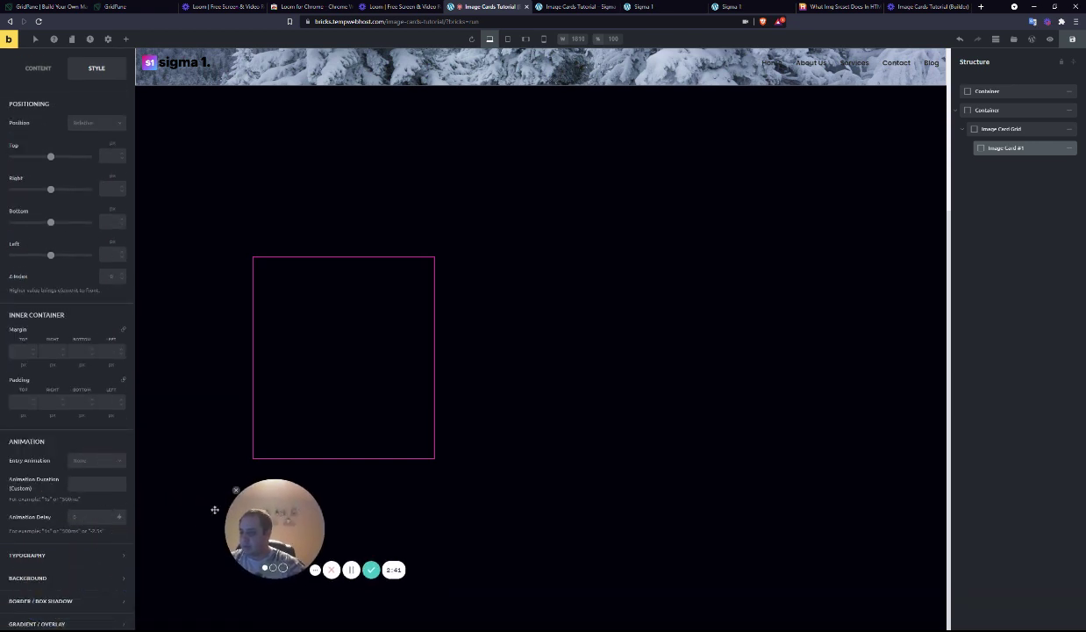
{"action": "scroll", "coordinate": [53, 492], "scroll_direction": "down", "scroll_amount": 2}
- Review Image Card #1's custom CSS, which gives the card its tall height
{"action": "left_click", "coordinate": [47, 603]}
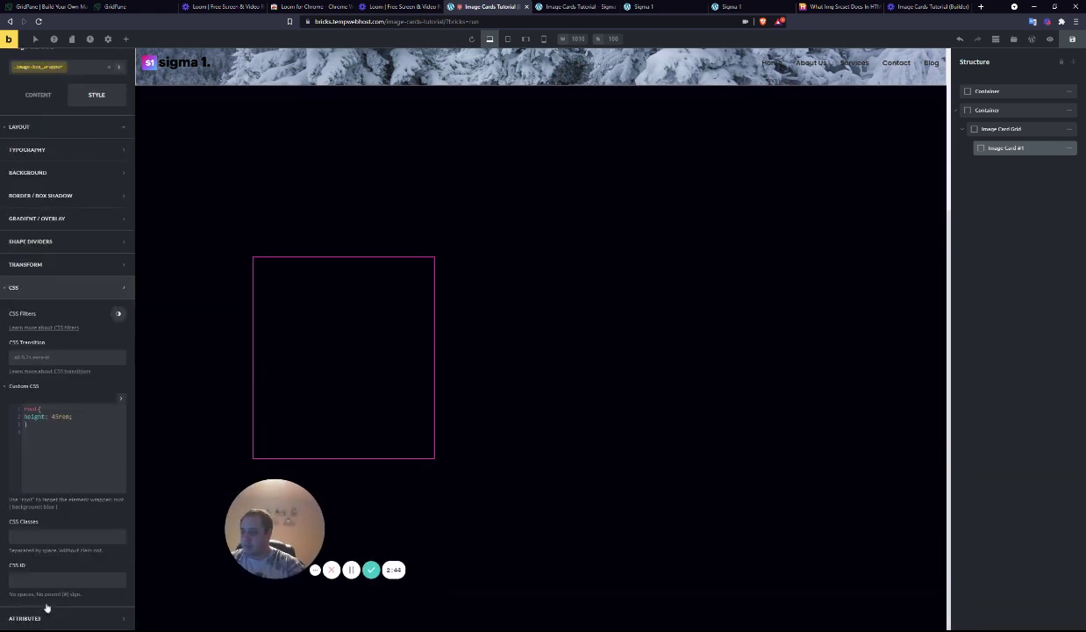
{"action": "left_click", "coordinate": [22, 422]}
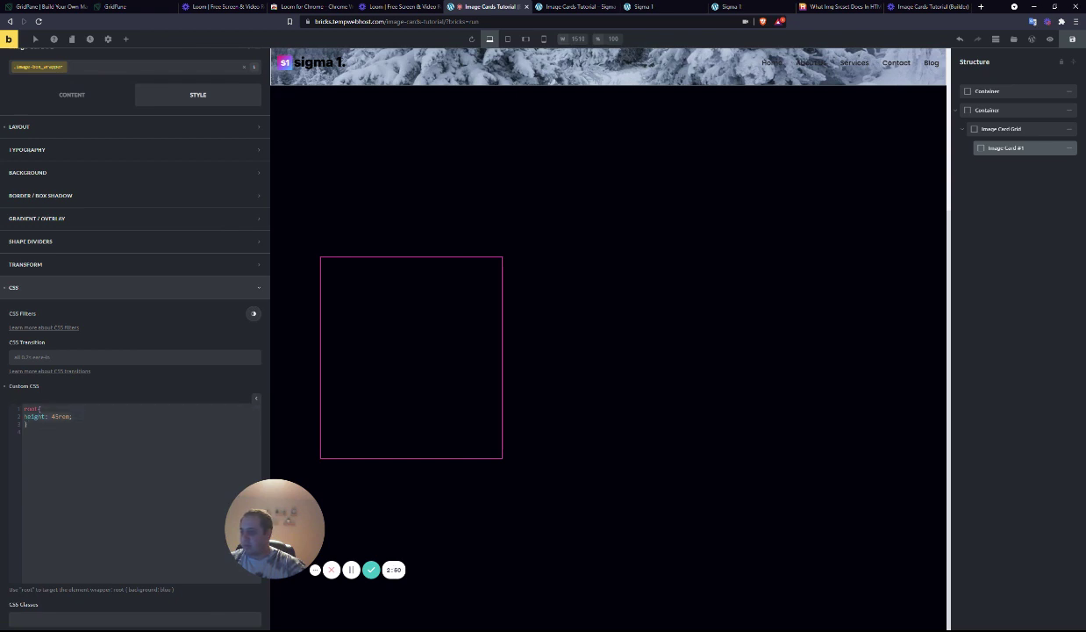
{"action": "left_click", "coordinate": [255, 398]}
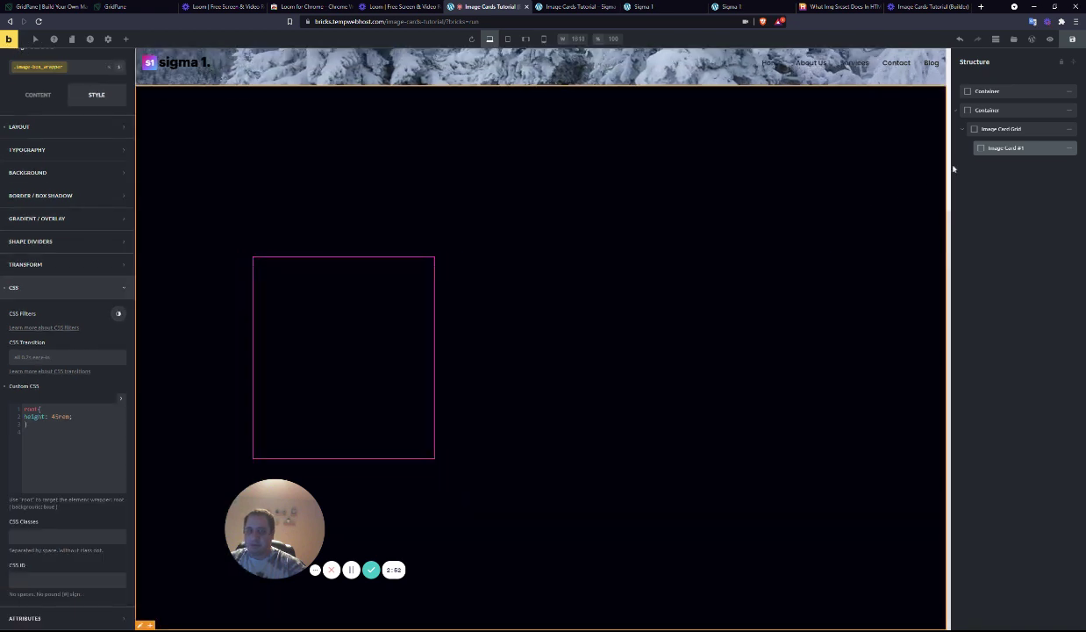
{"action": "left_click", "coordinate": [127, 39]}
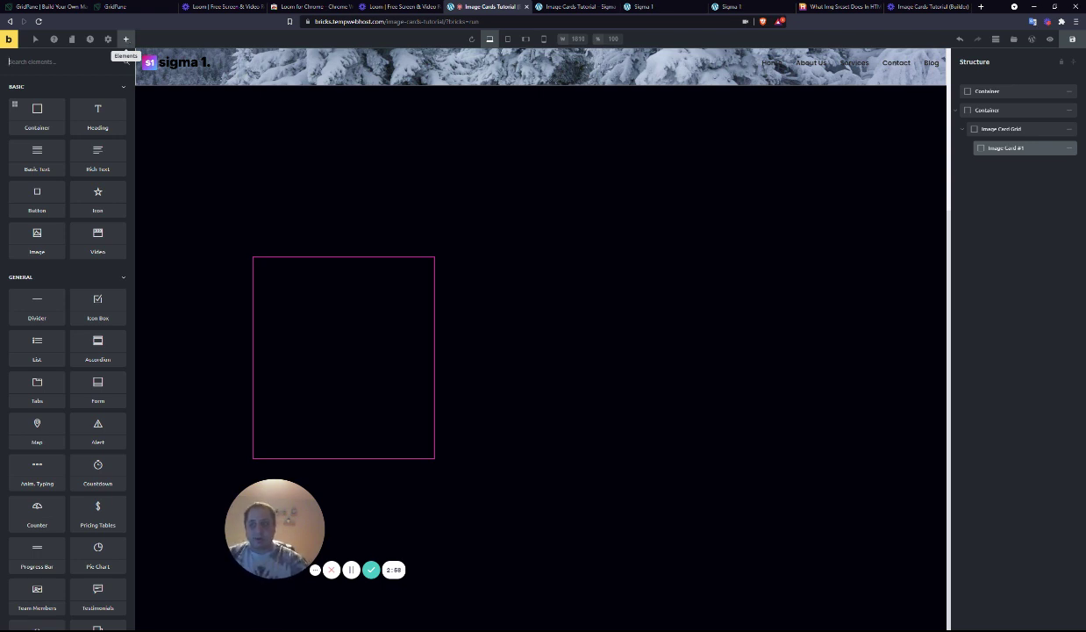
{"action": "left_click", "coordinate": [978, 148]}
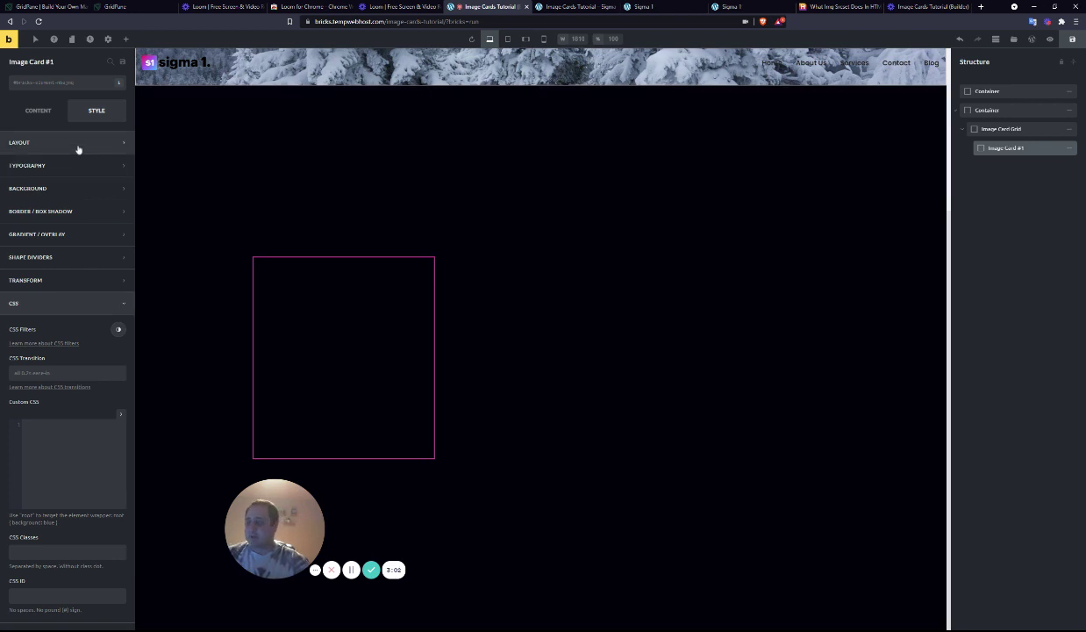
{"action": "left_click", "coordinate": [27, 106]}
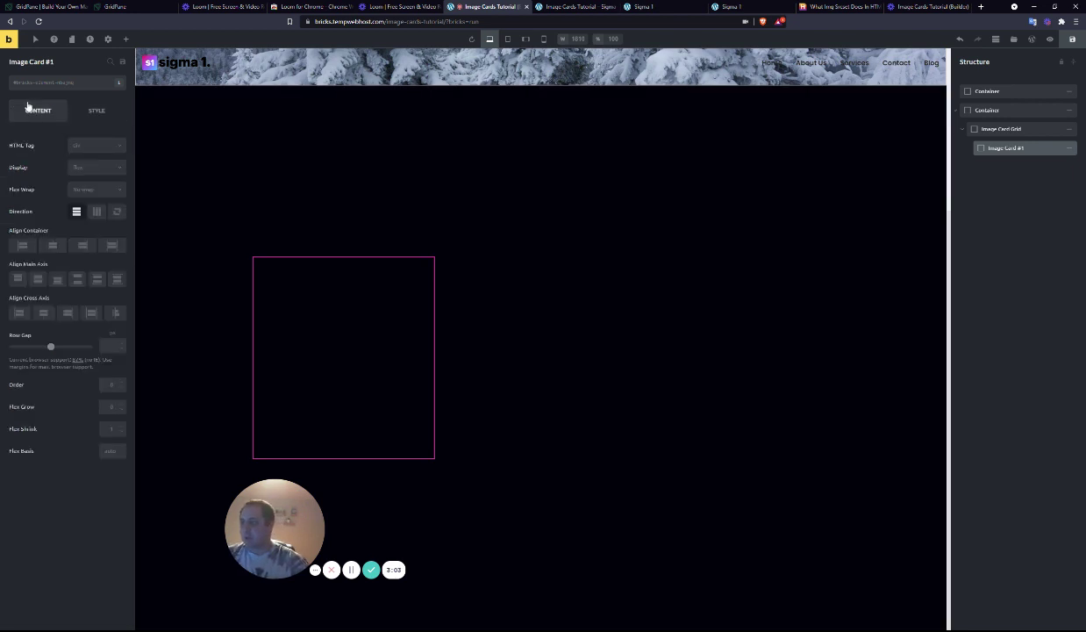
- Set the snowy-trees photo as Image Card #1's background image and save the page
{"action": "left_click", "coordinate": [88, 110]}
{"action": "left_click", "coordinate": [66, 188]}
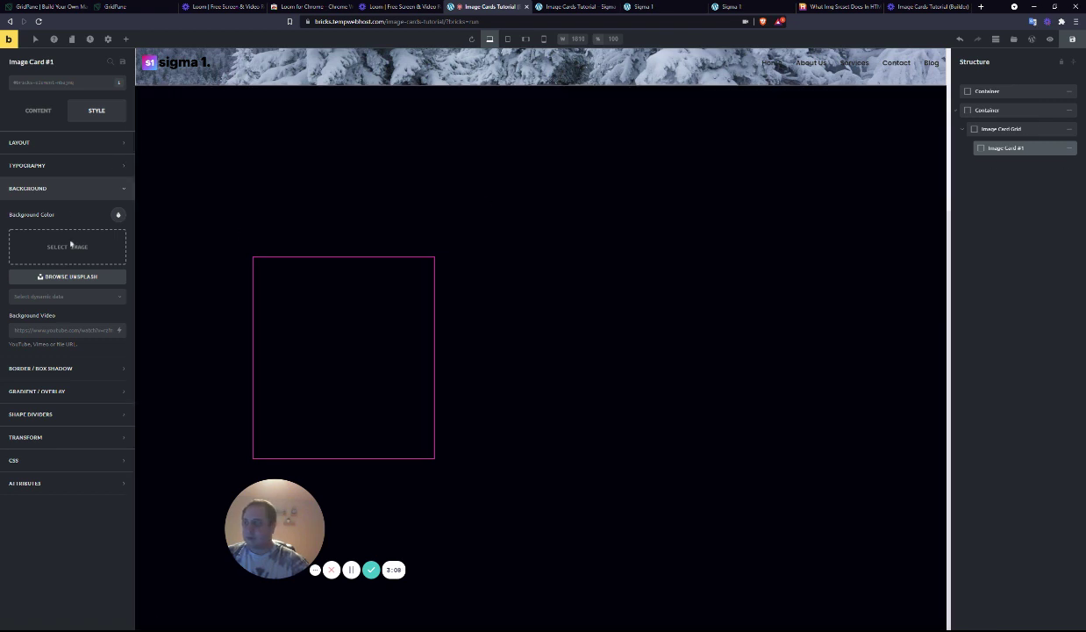
{"action": "left_click", "coordinate": [67, 249]}
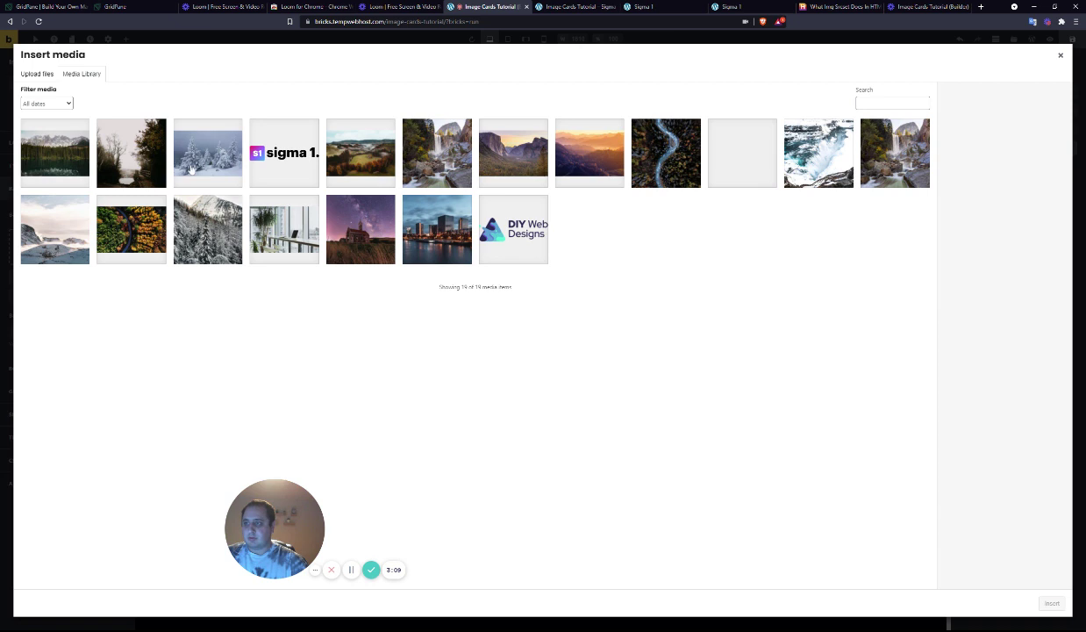
{"action": "left_click", "coordinate": [222, 158]}
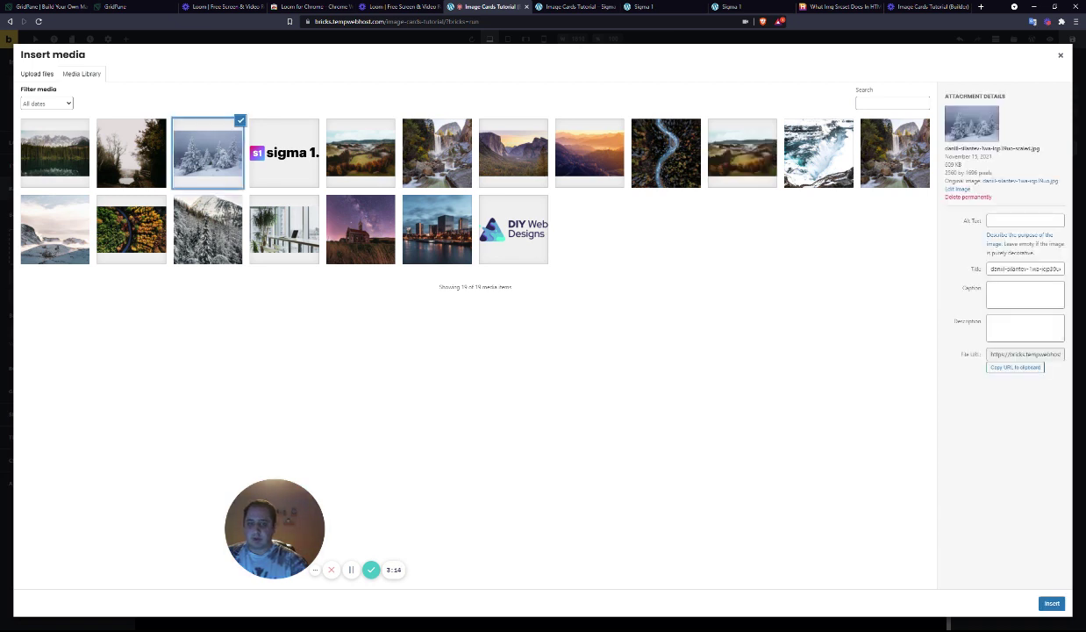
{"action": "left_click", "coordinate": [1051, 603]}
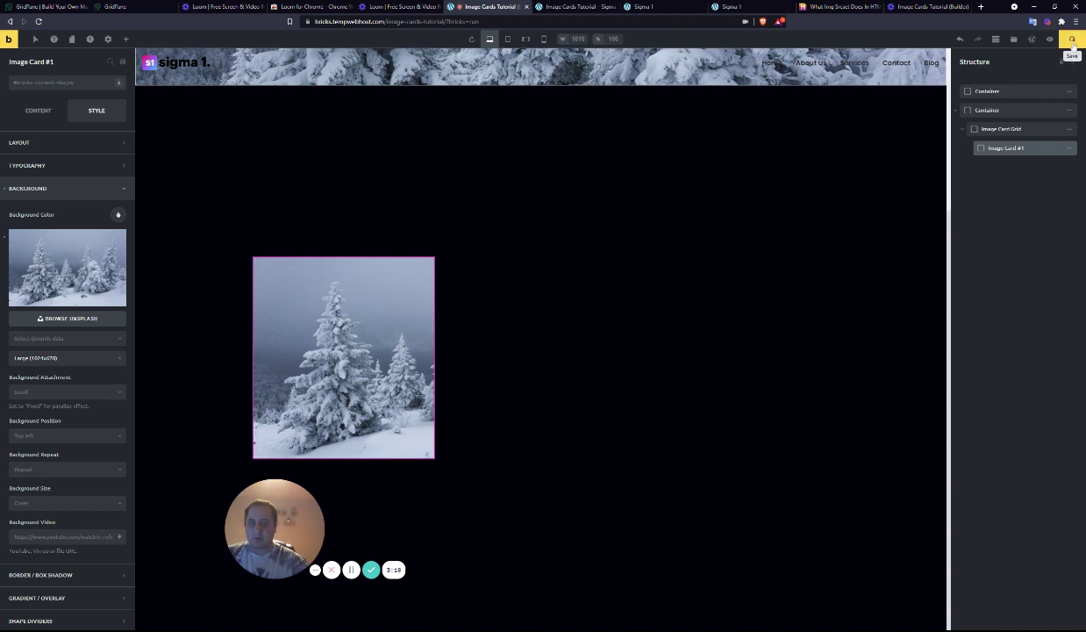
{"action": "left_click", "coordinate": [1072, 39]}
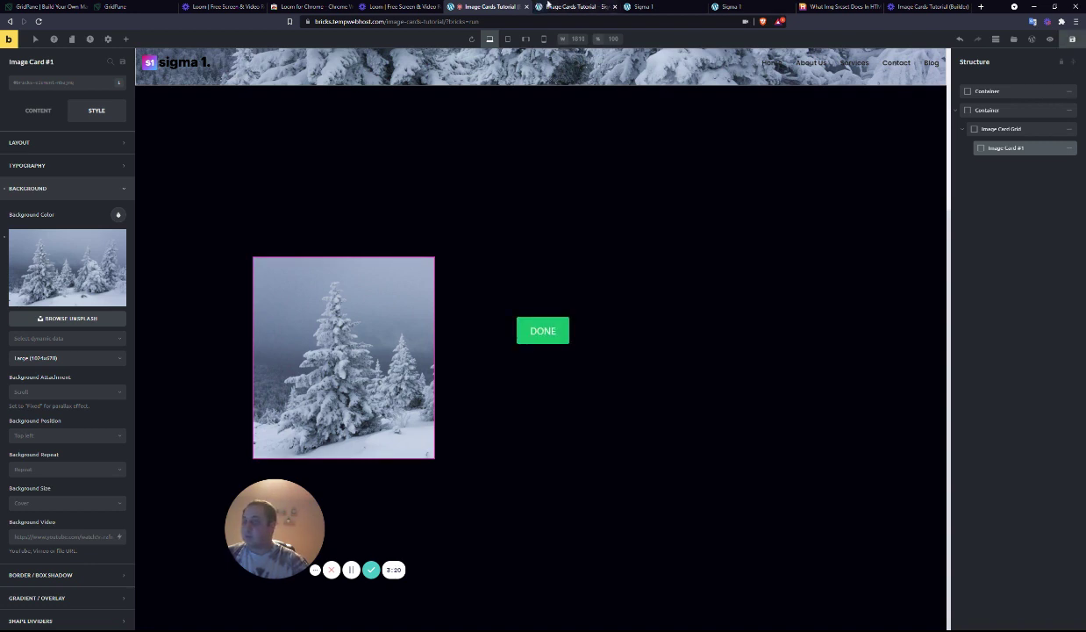
- Inspect Image Card #1's background-image rule in DevTools on the live page
{"action": "left_click", "coordinate": [549, 6]}
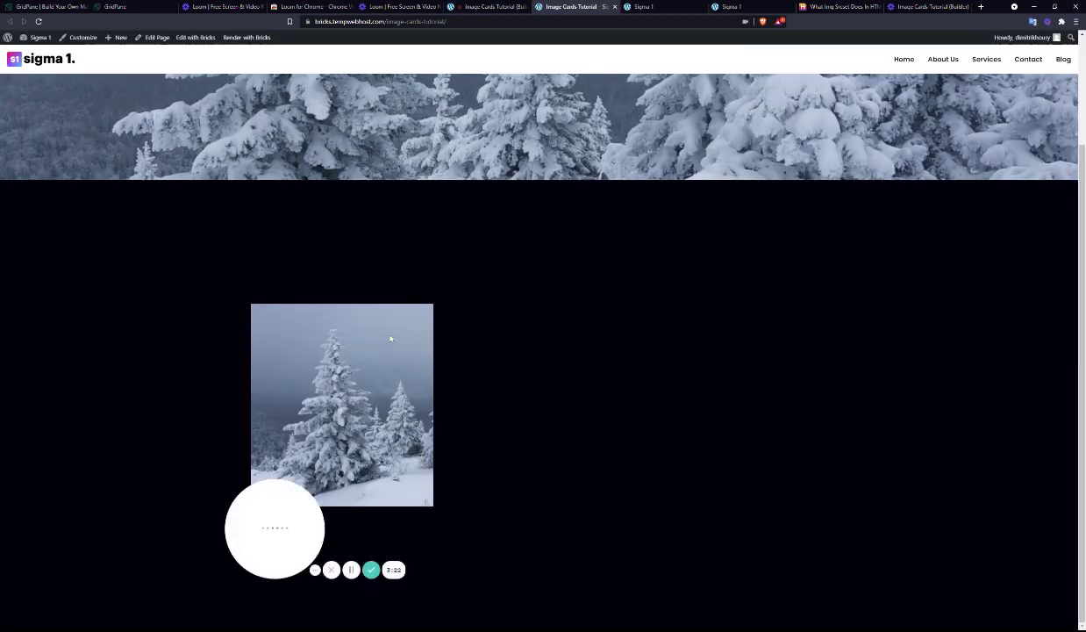
{"action": "key", "text": "ctrl+shift+i"}
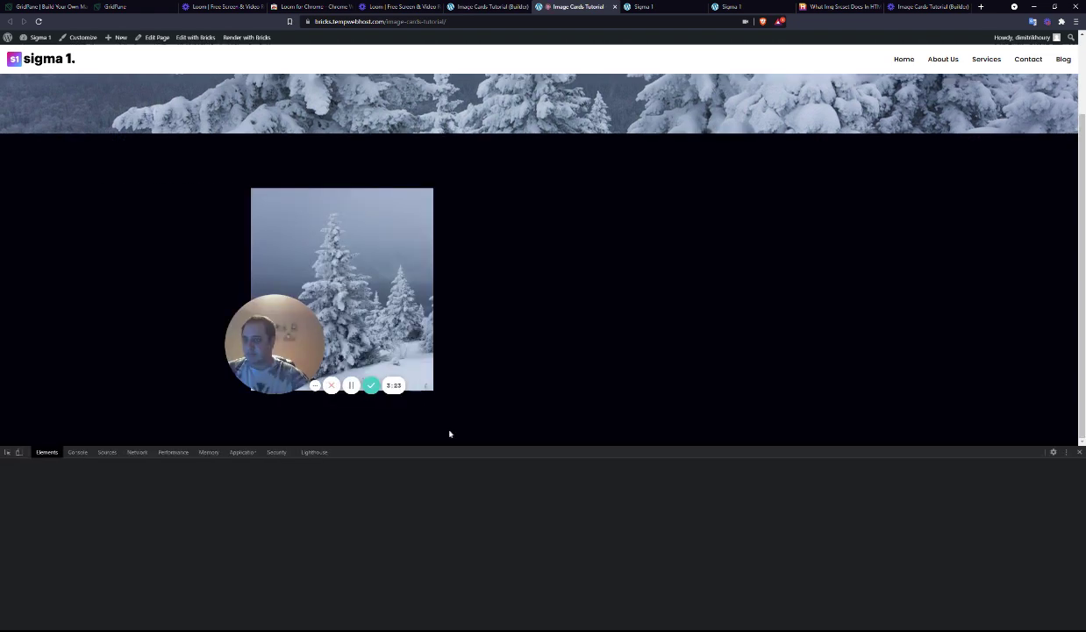
{"action": "left_click_drag", "start_coordinate": [263, 316], "coordinate": [43, 364]}
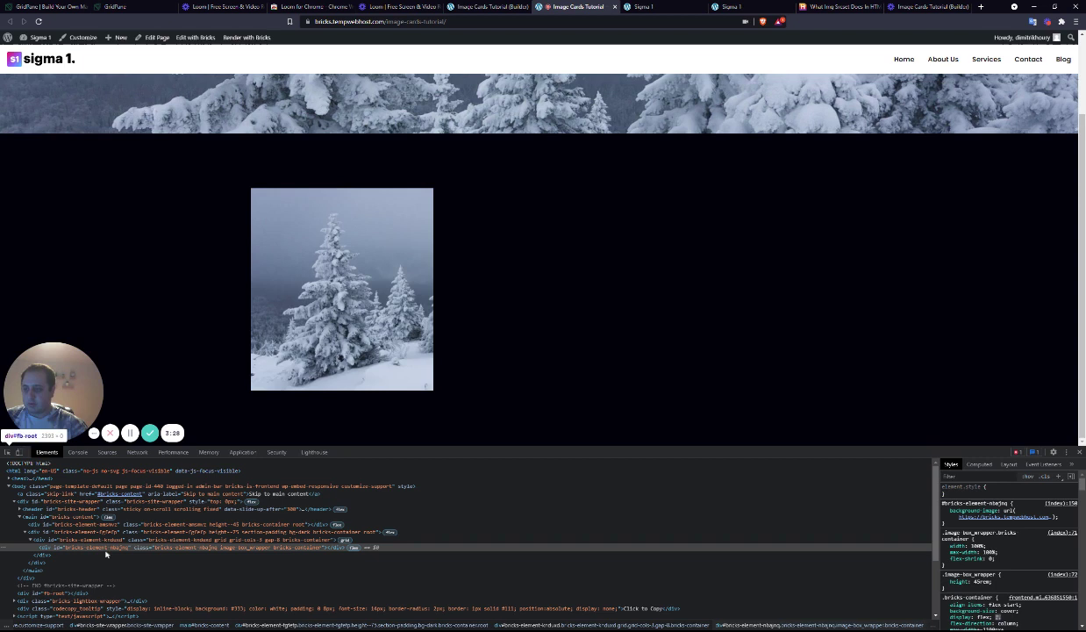
{"action": "mouse_move", "coordinate": [962, 518]}
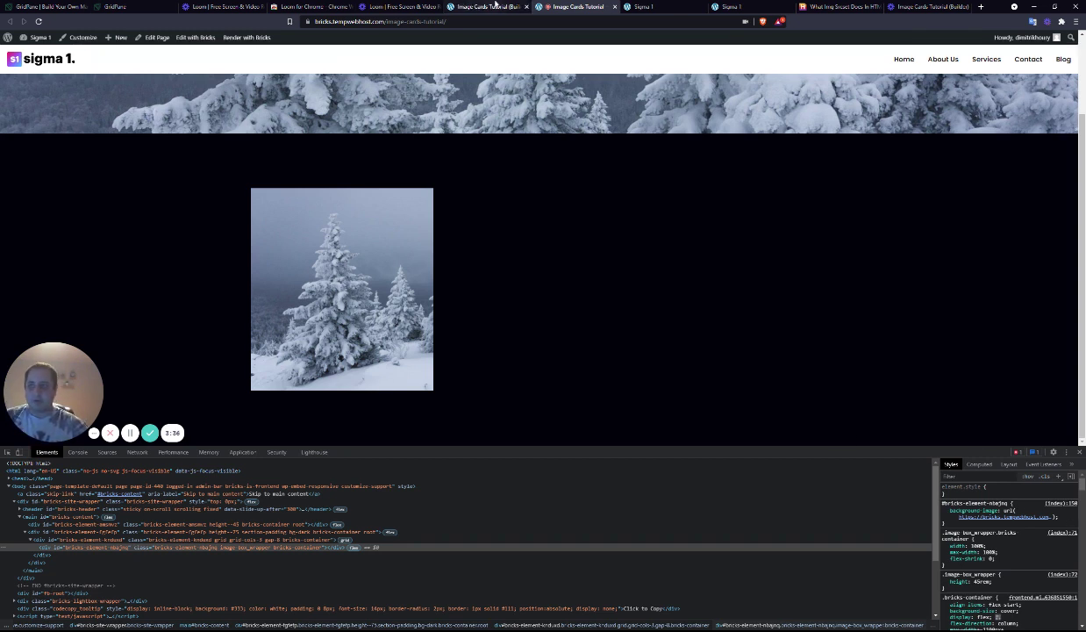
- Remove the card's background image and add an Image element with the image-box_image class
{"action": "left_click", "coordinate": [494, 5]}
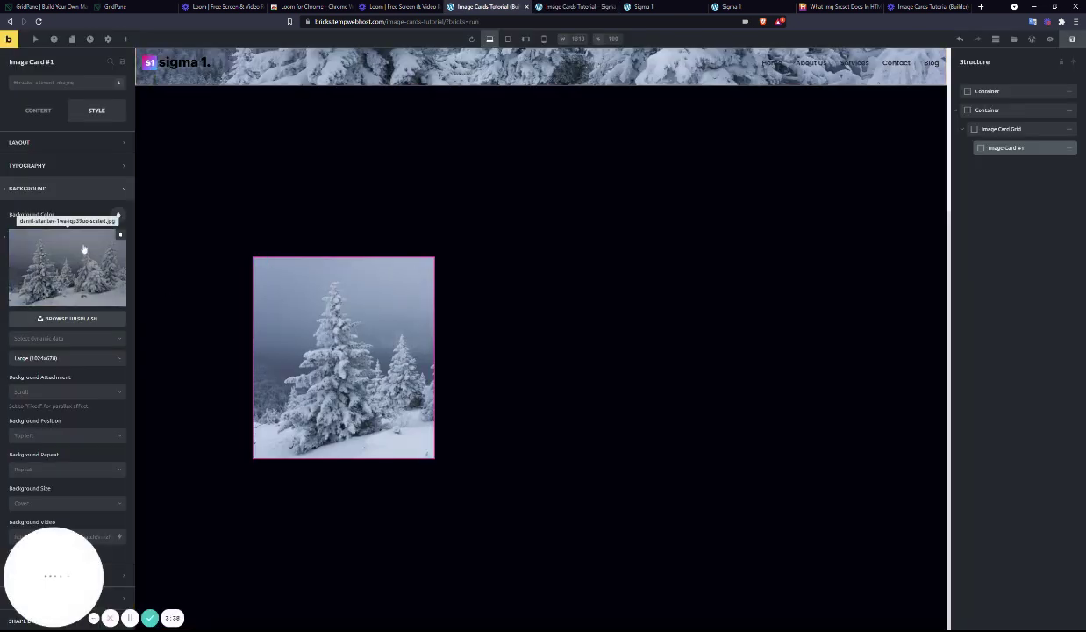
{"action": "left_click", "coordinate": [120, 235]}
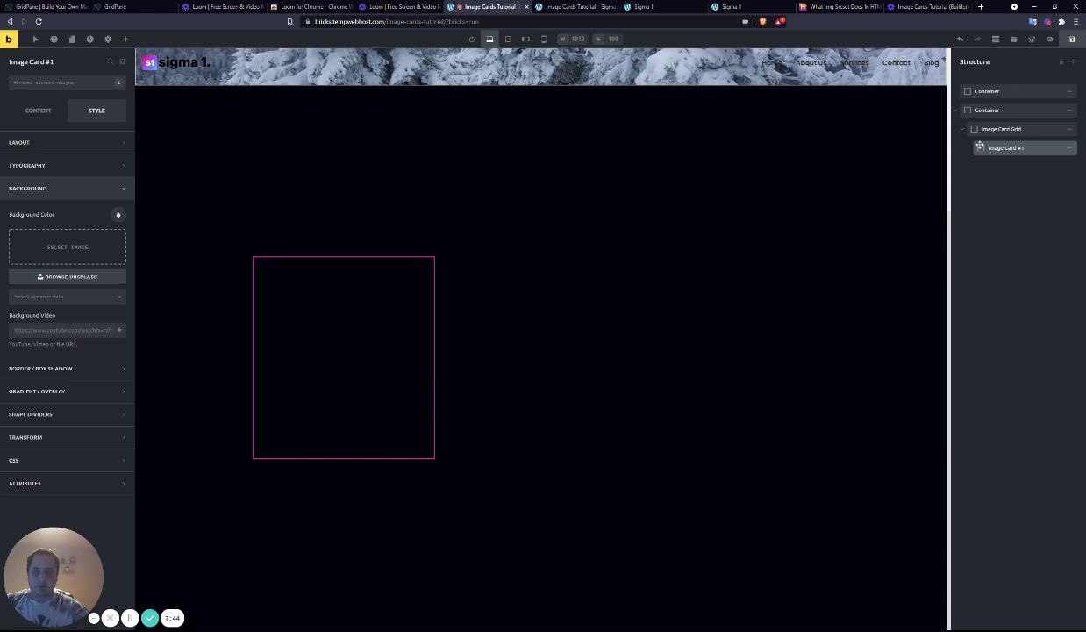
{"action": "left_click", "coordinate": [126, 38]}
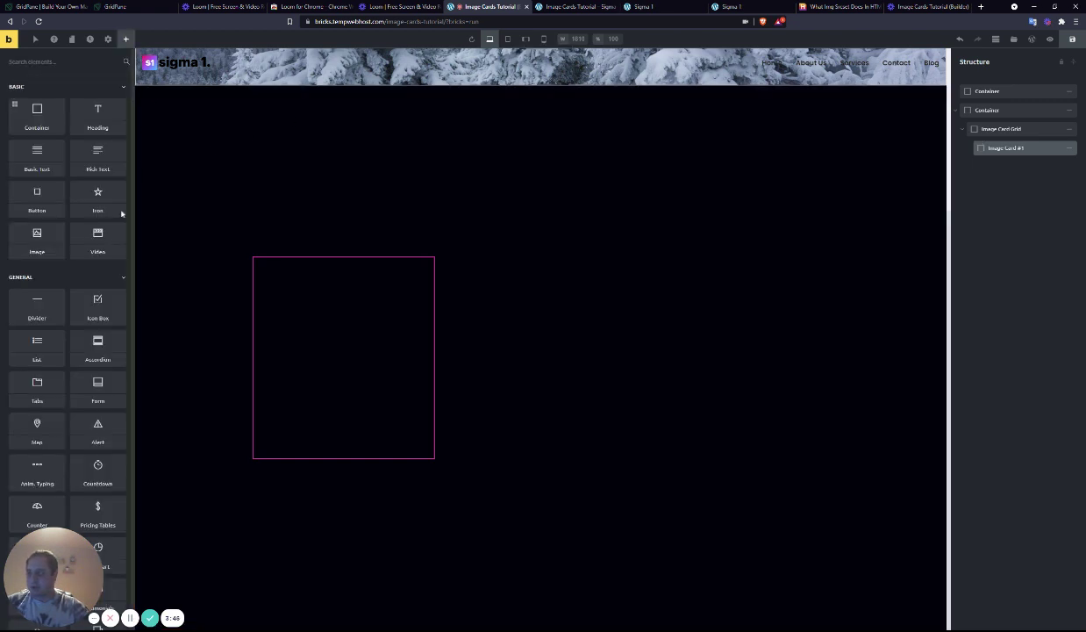
{"action": "left_click", "coordinate": [36, 236]}
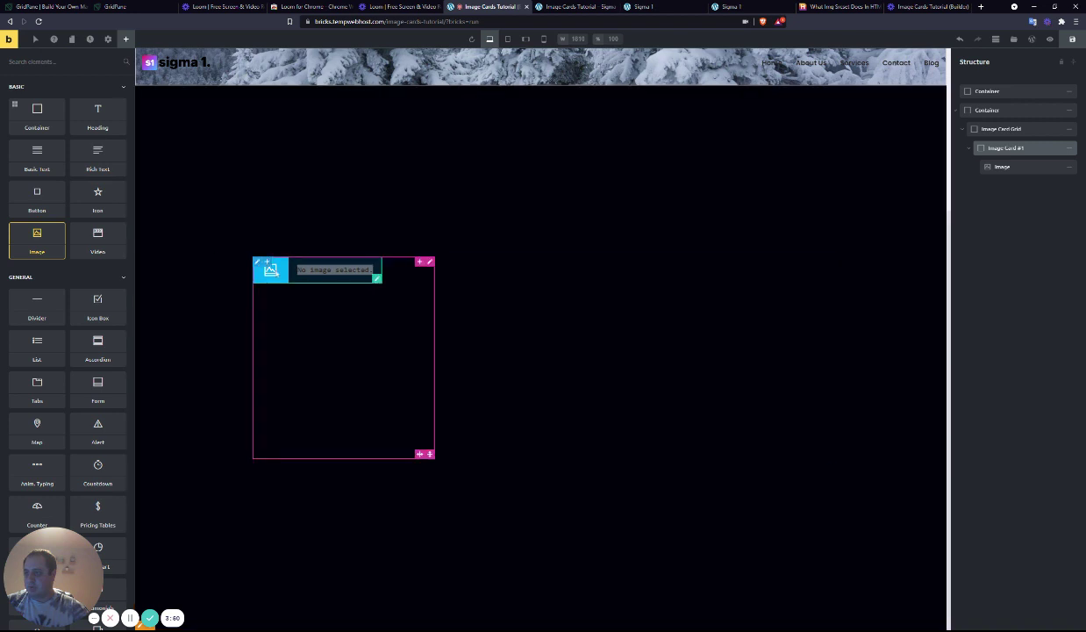
{"action": "left_click", "coordinate": [376, 275]}
{"action": "left_click", "coordinate": [78, 84]}
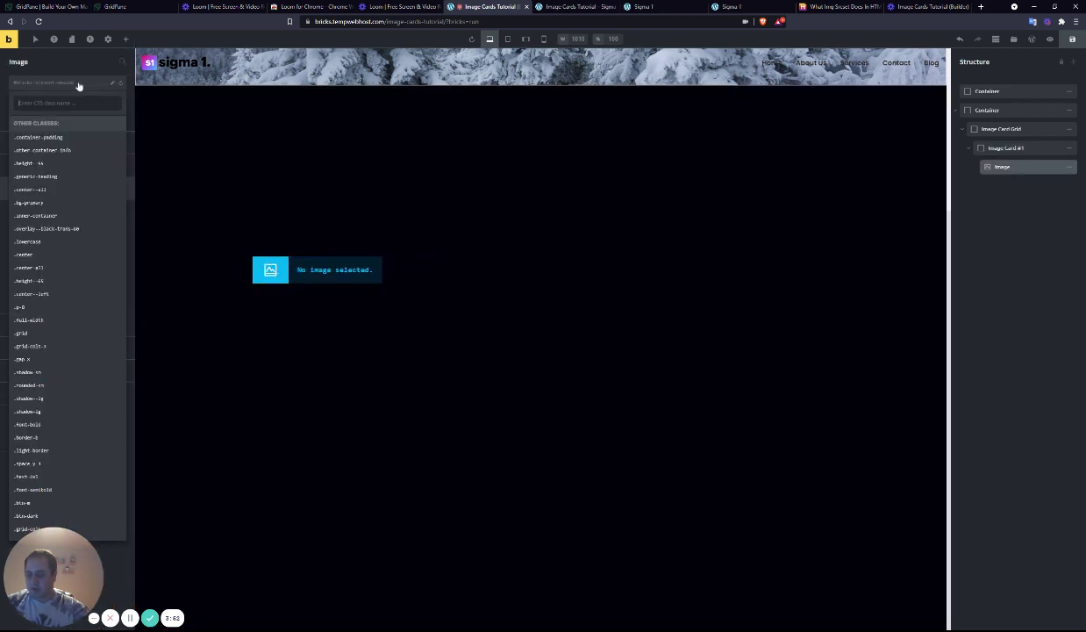
{"action": "type", "text": "image-box"}
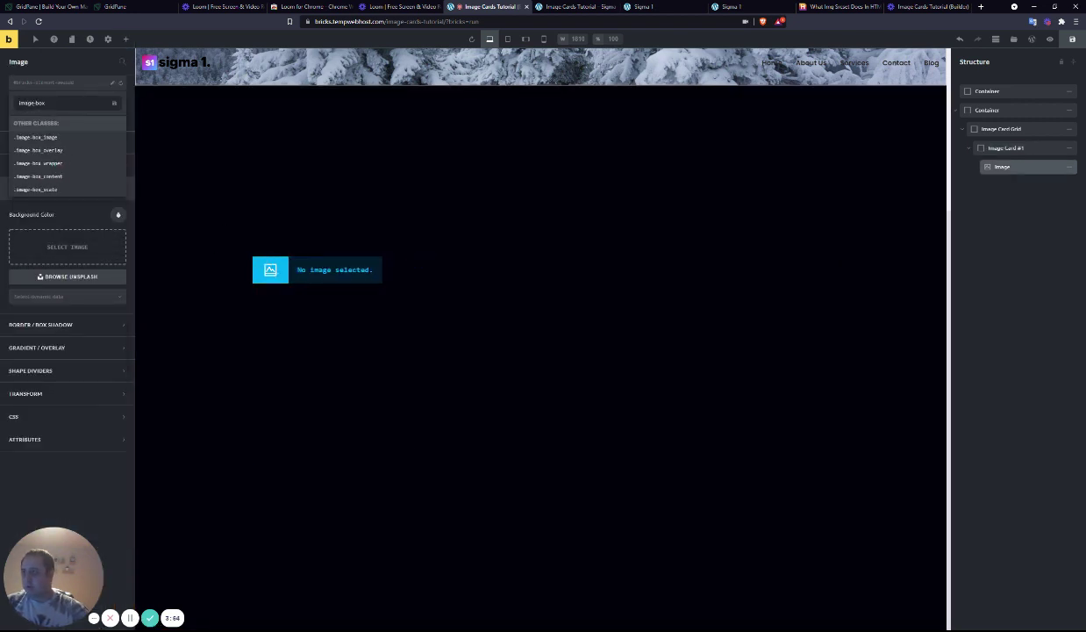
{"action": "left_click", "coordinate": [51, 139]}
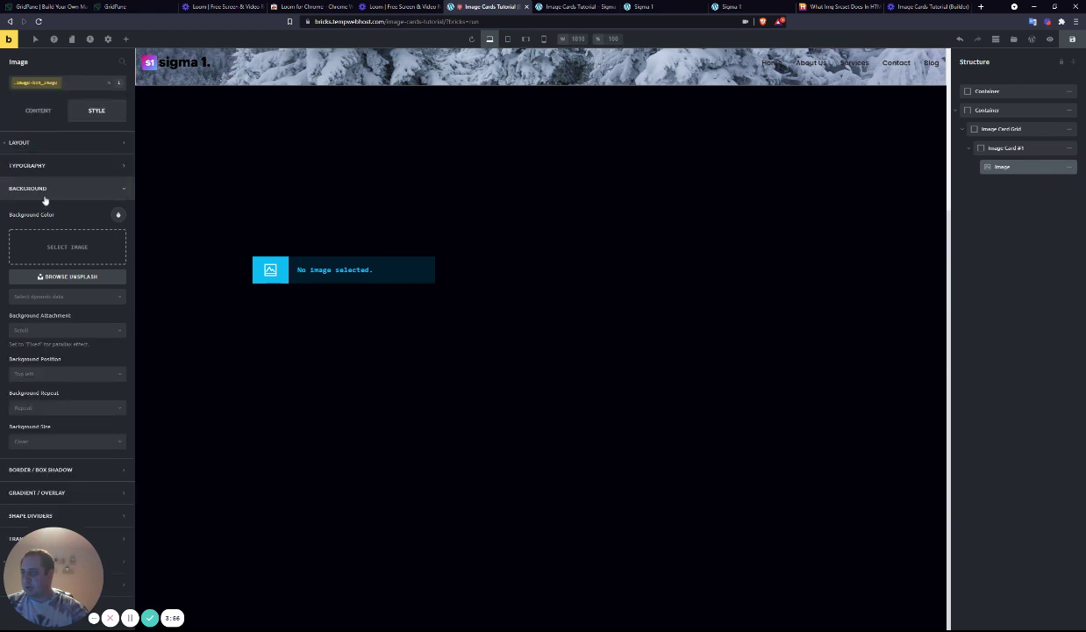
- Insert the mountain valley photo from the Media Library into the image element
{"action": "left_click", "coordinate": [42, 188]}
{"action": "left_click", "coordinate": [50, 143]}
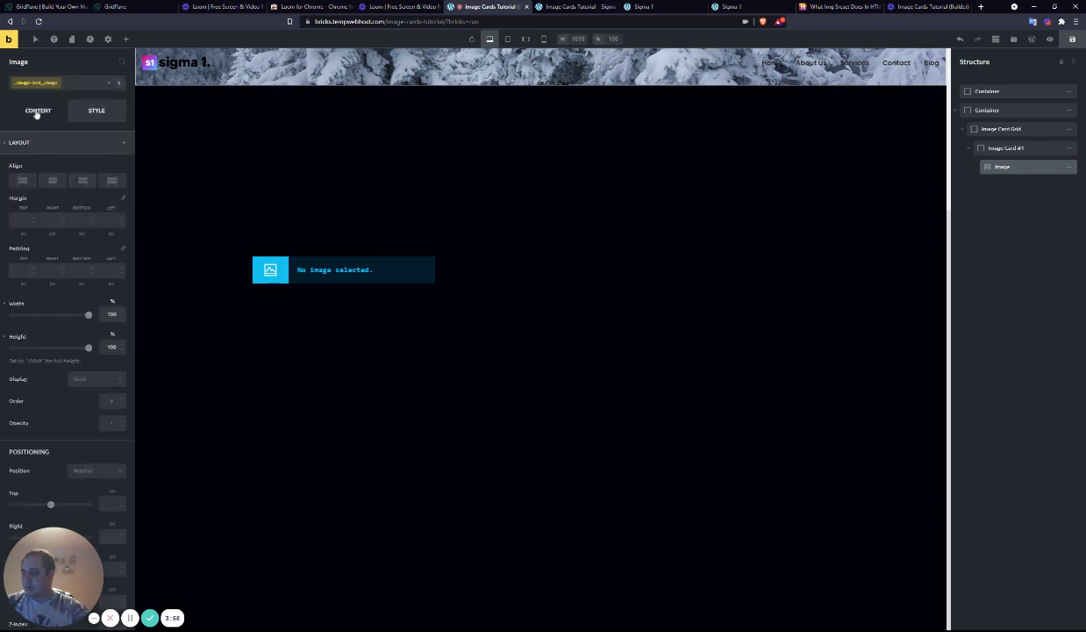
{"action": "left_click", "coordinate": [35, 112]}
{"action": "left_click", "coordinate": [65, 163]}
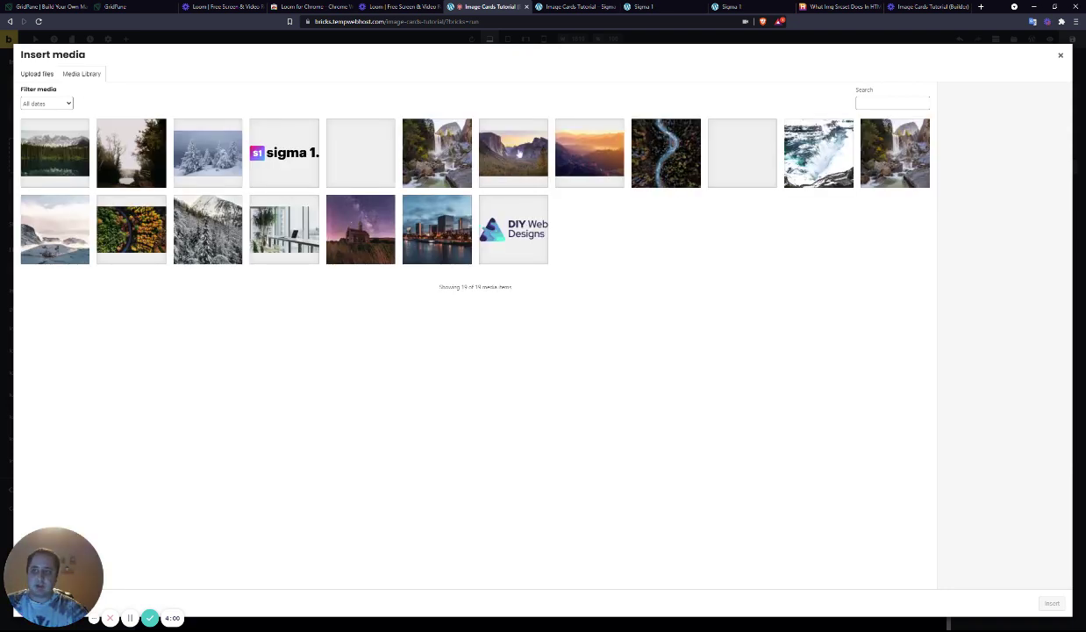
{"action": "left_click", "coordinate": [508, 155]}
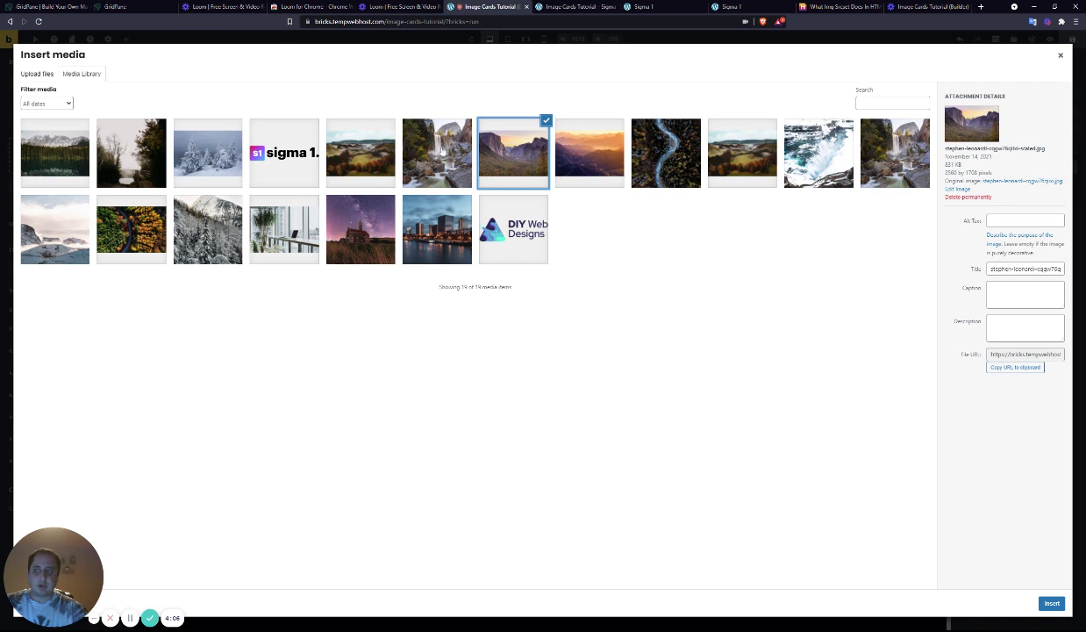
{"action": "left_click", "coordinate": [427, 148]}
{"action": "left_click", "coordinate": [497, 155]}
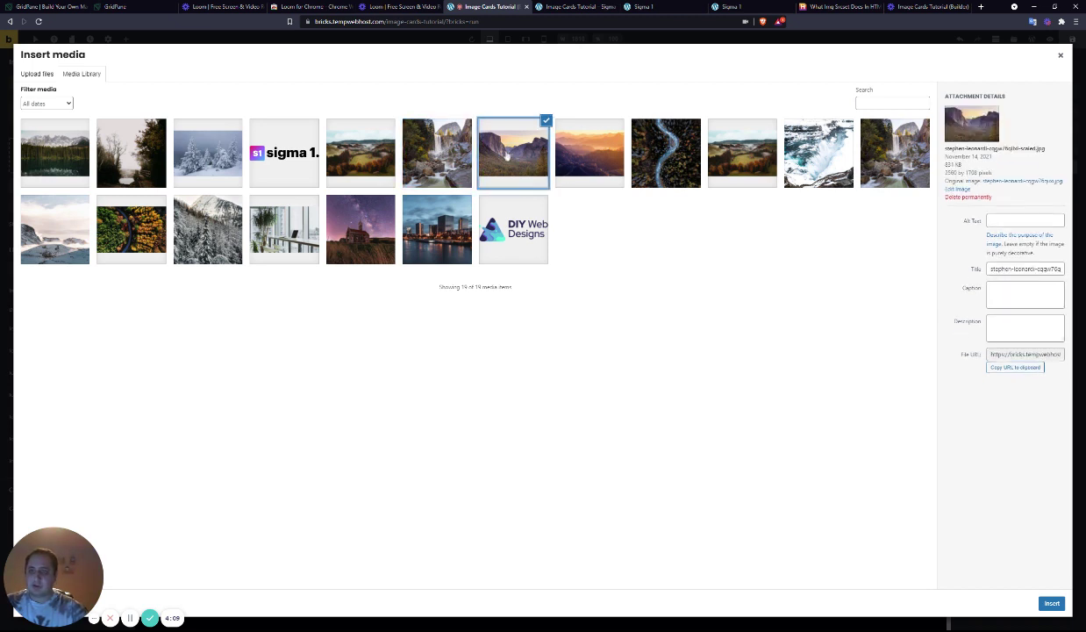
{"action": "left_click", "coordinate": [1051, 603]}
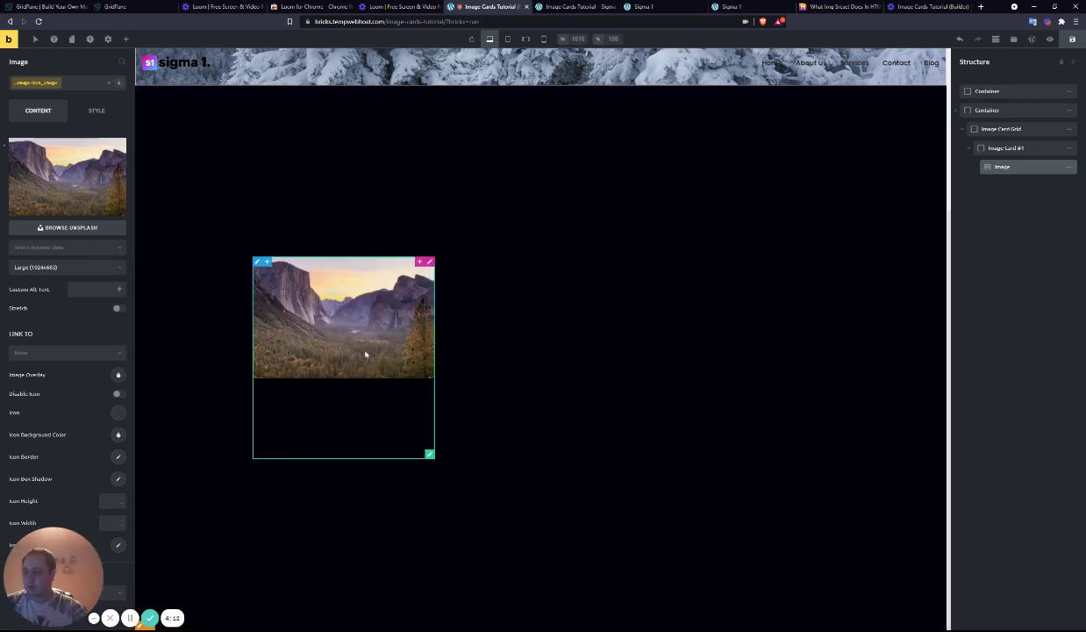
- Switch the valley image from Large to Image 960 (960x640) and check its width and height values
{"action": "left_click", "coordinate": [41, 267]}
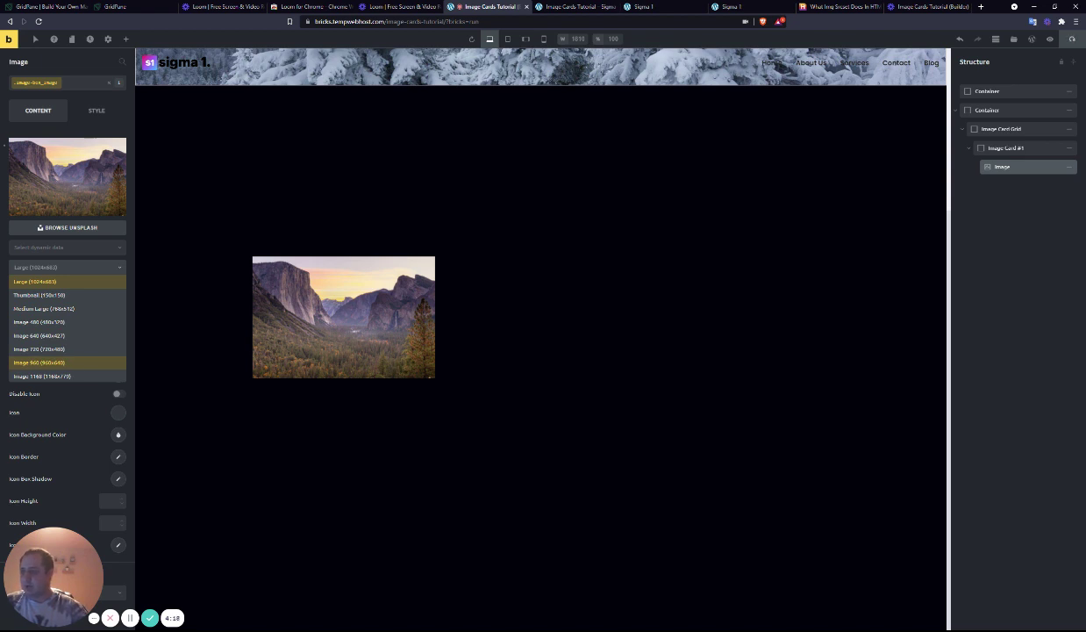
{"action": "left_click", "coordinate": [73, 363]}
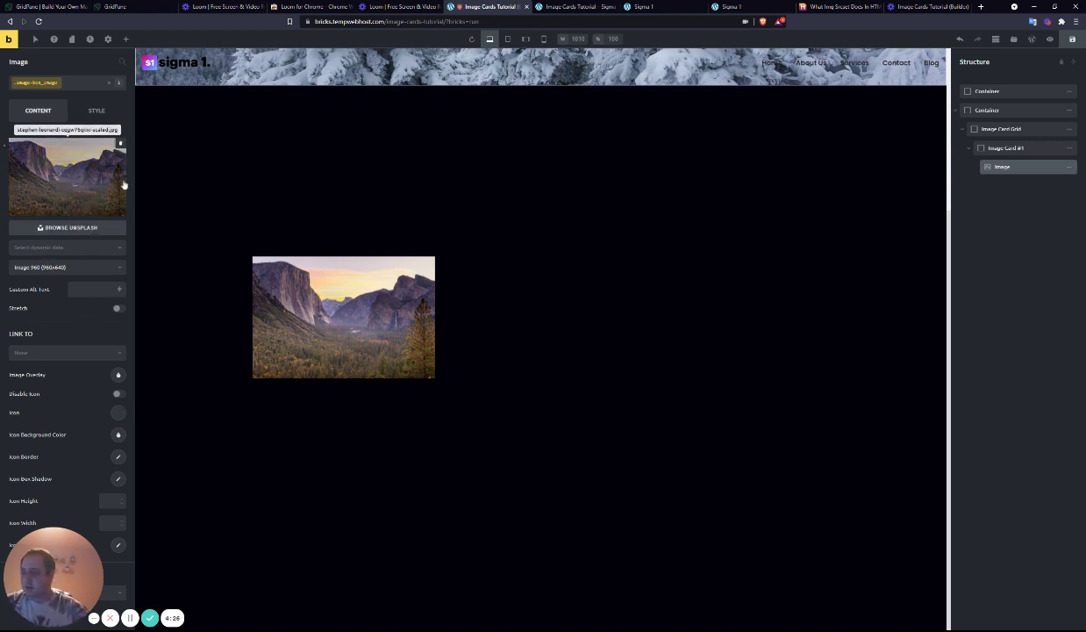
{"action": "left_click", "coordinate": [94, 112]}
{"action": "scroll", "coordinate": [59, 146], "scroll_direction": "down", "scroll_amount": 1}
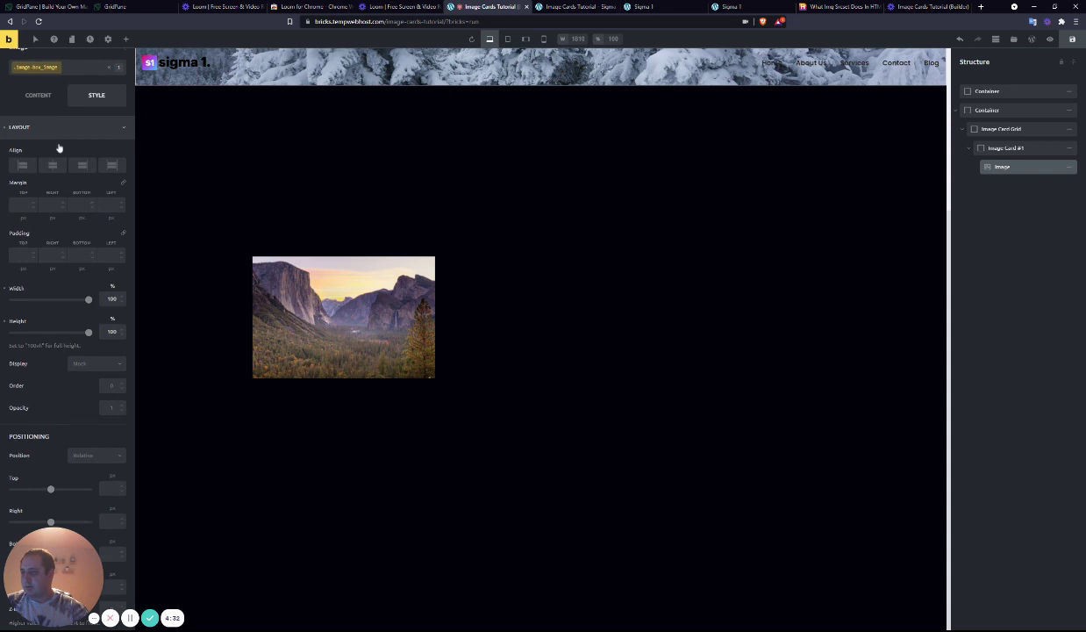
{"action": "double_click", "coordinate": [112, 268]}
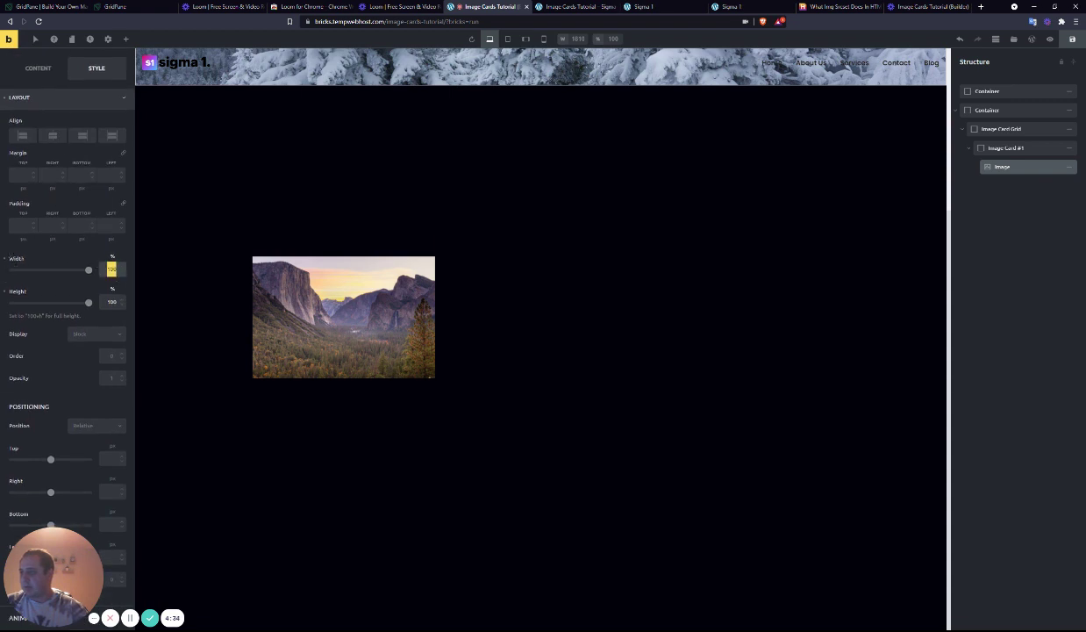
{"action": "double_click", "coordinate": [111, 302]}
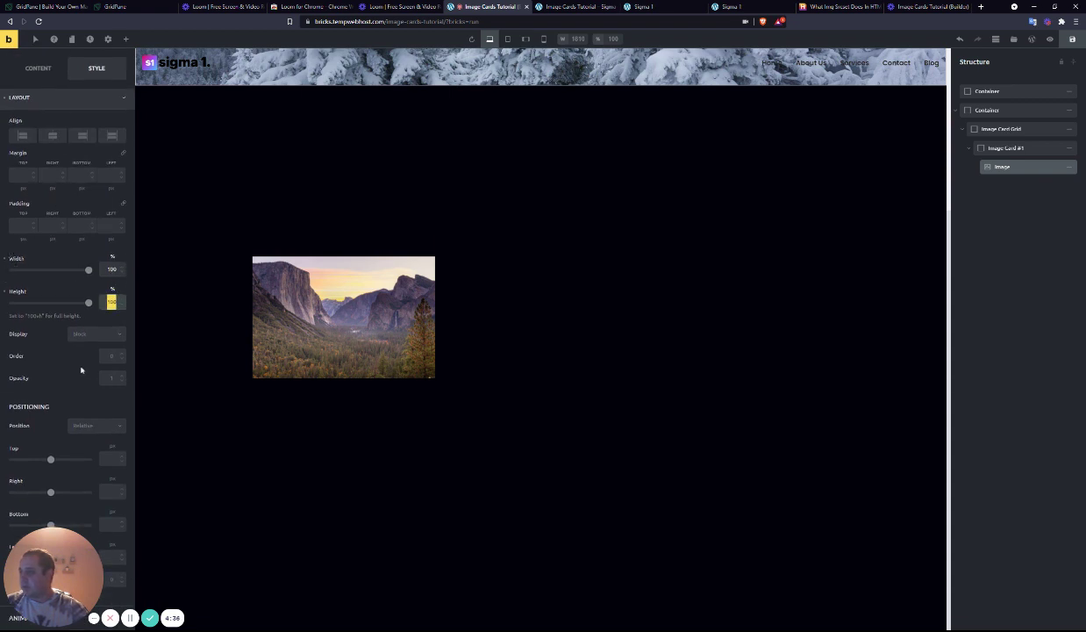
- Review the image's custom CSS (root height 100%) in the enlarged editor, then select Image Card #1
{"action": "scroll", "coordinate": [81, 370], "scroll_direction": "down", "scroll_amount": 6}
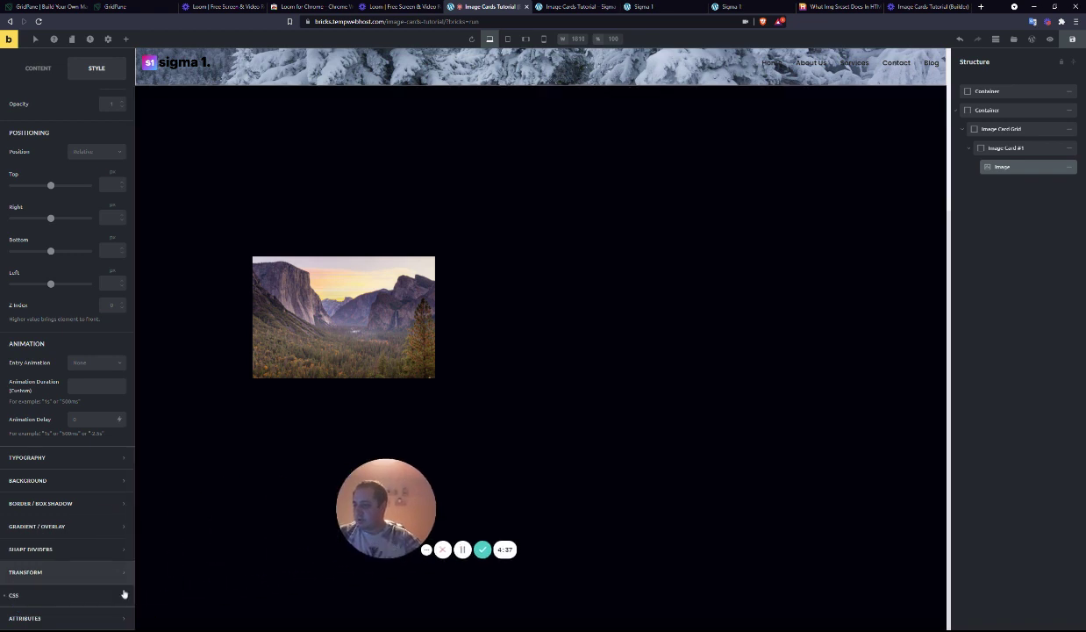
{"action": "left_click", "coordinate": [90, 600]}
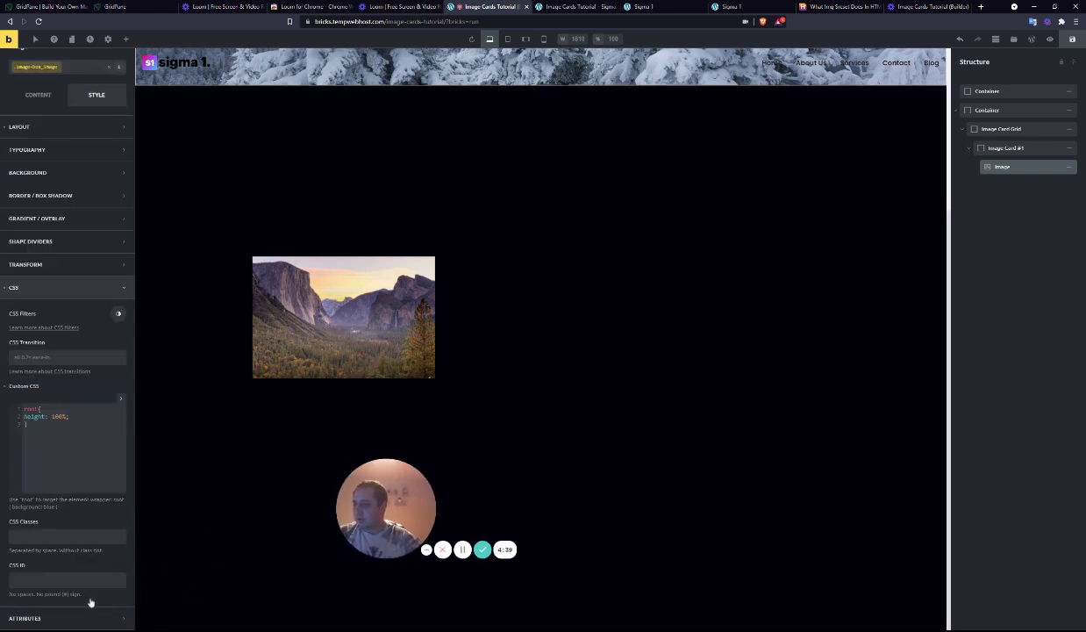
{"action": "left_click", "coordinate": [38, 430]}
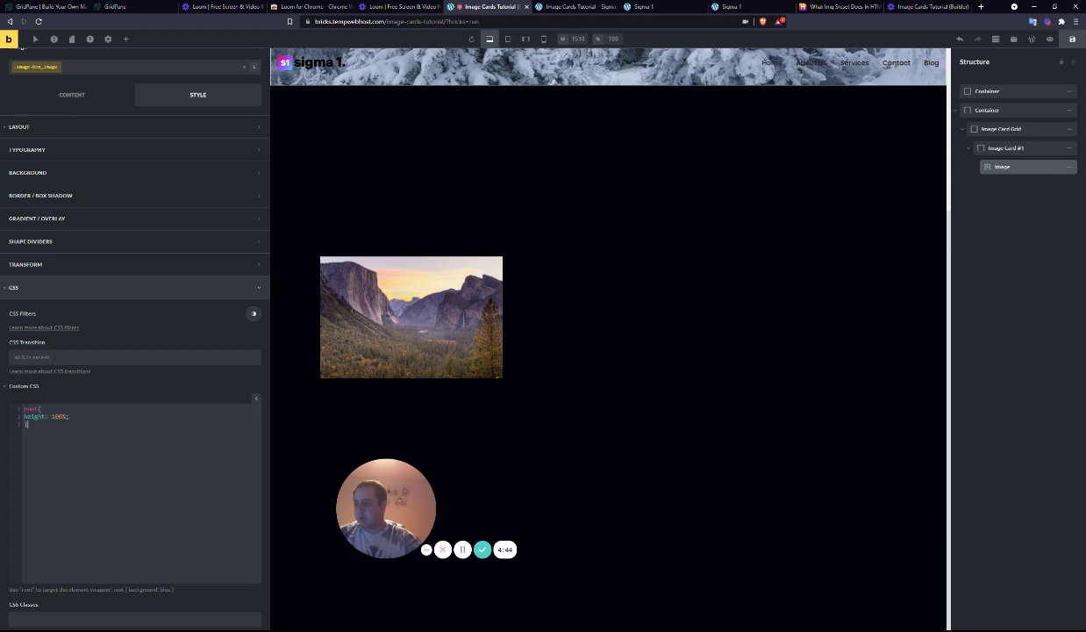
{"action": "left_click", "coordinate": [255, 398]}
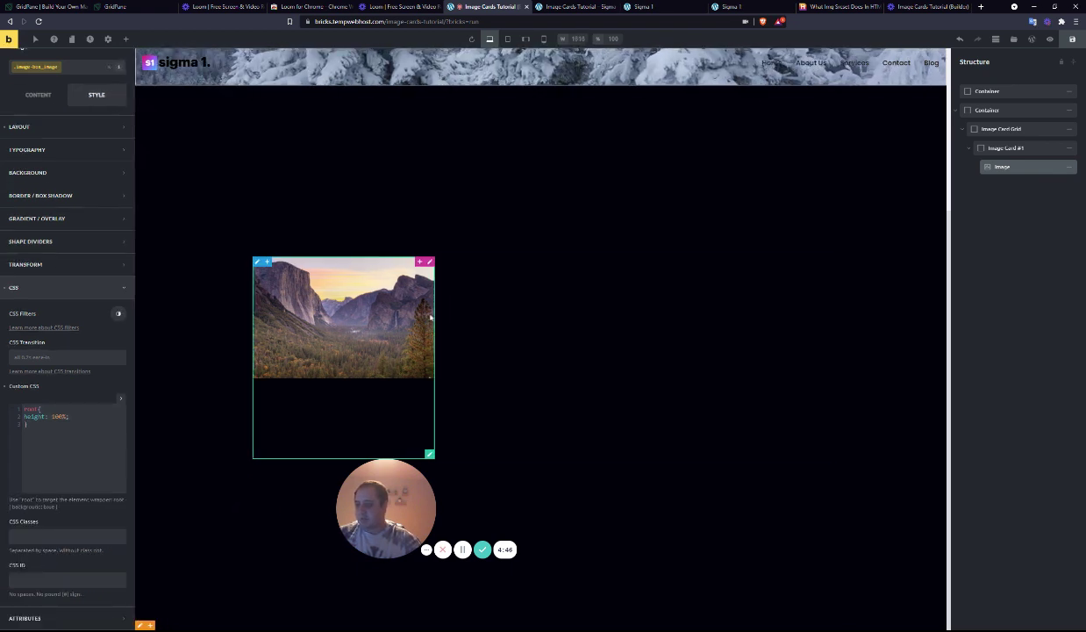
{"action": "left_click", "coordinate": [979, 147]}
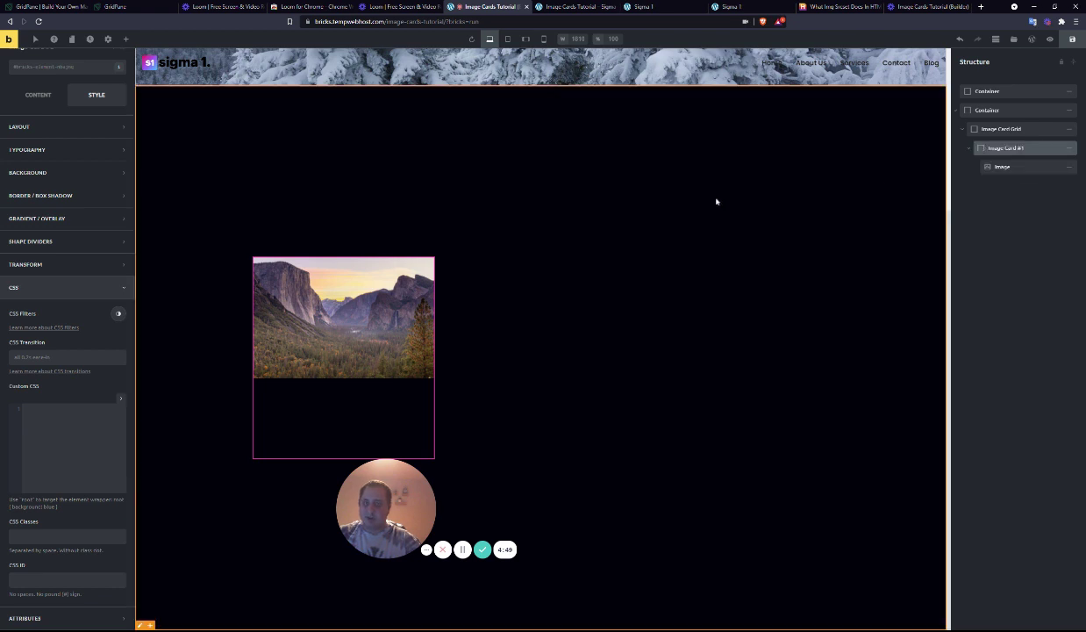
- Add a container below the image, rename it Image Box Overlay and give it the image-box_overlay class
{"action": "left_click", "coordinate": [126, 39]}
{"action": "left_click", "coordinate": [51, 115]}
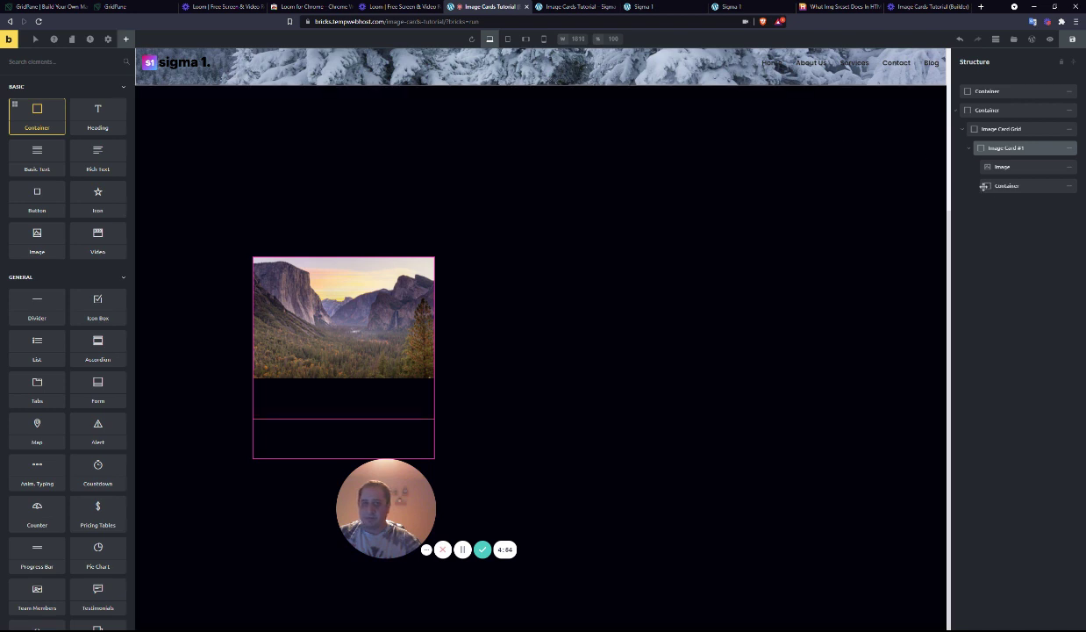
{"action": "left_click", "coordinate": [1007, 186]}
{"action": "double_click", "coordinate": [1008, 186]}
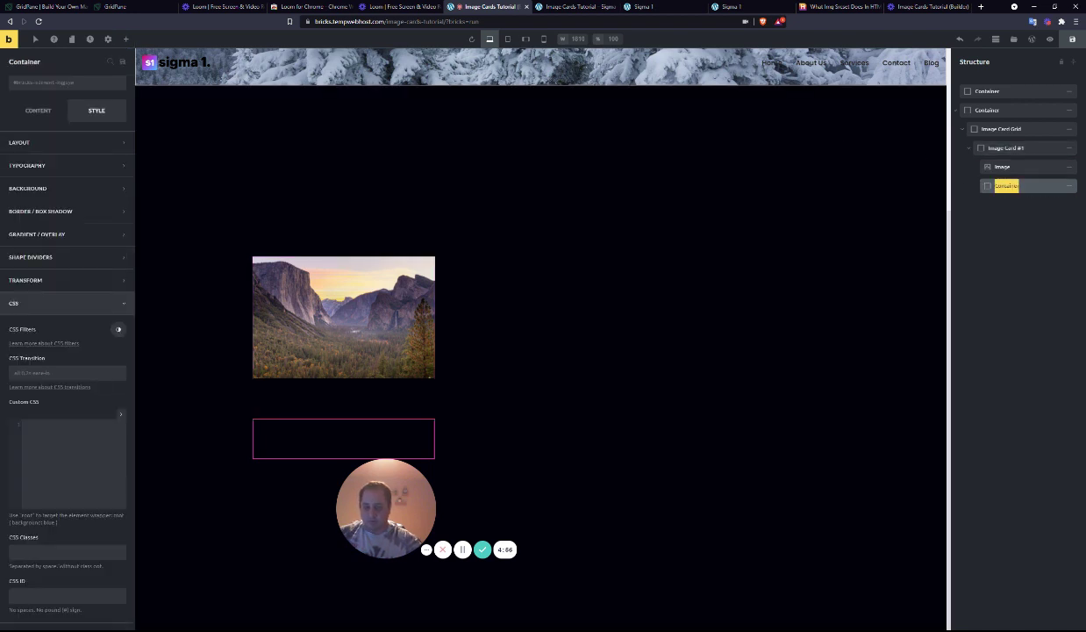
{"action": "type", "text": "Image Box Overlay"}
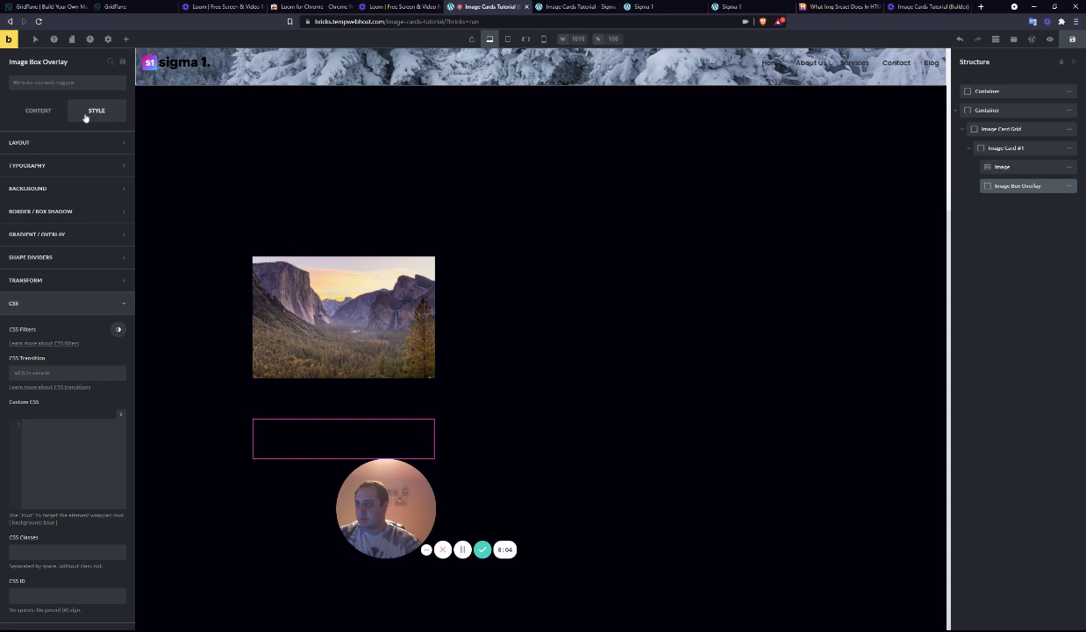
{"action": "left_click", "coordinate": [61, 83]}
{"action": "type", "text": "image-b"}
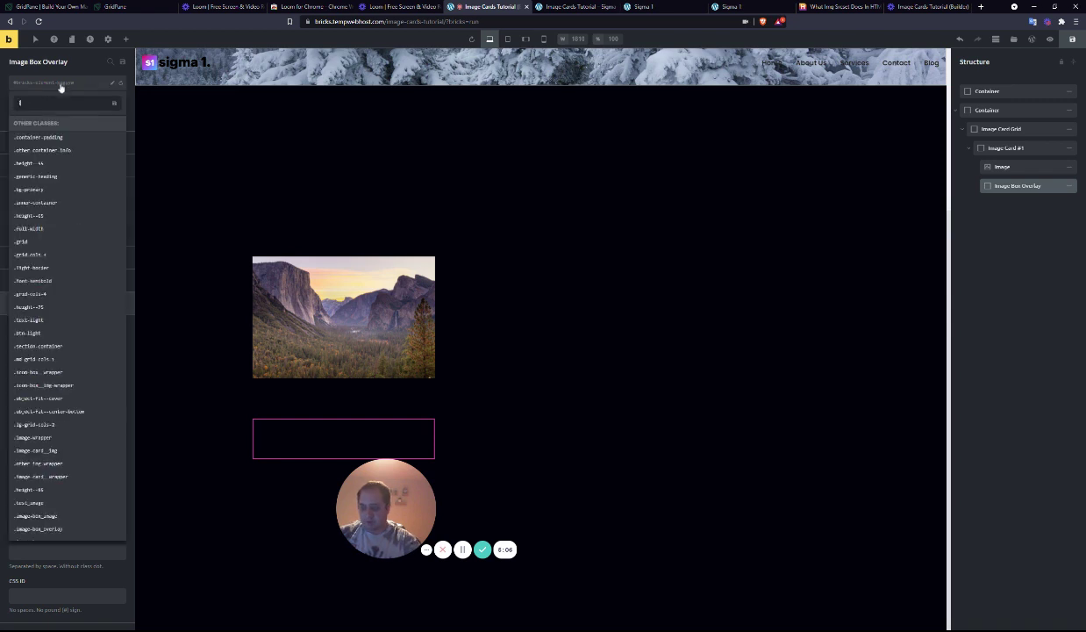
{"action": "type", "text": "ox"}
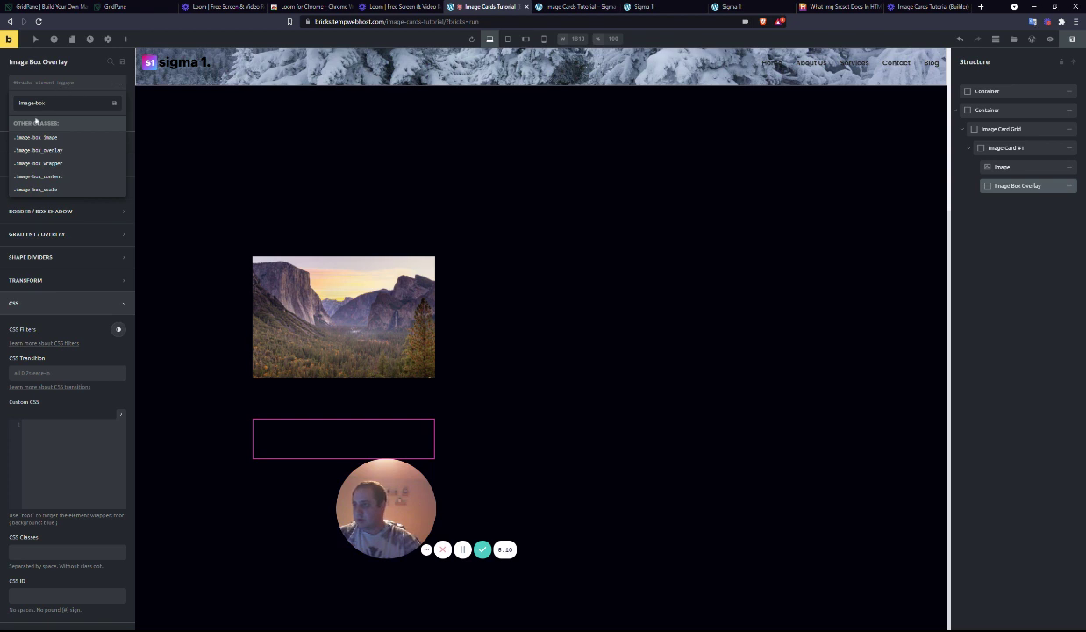
{"action": "left_click", "coordinate": [48, 150]}
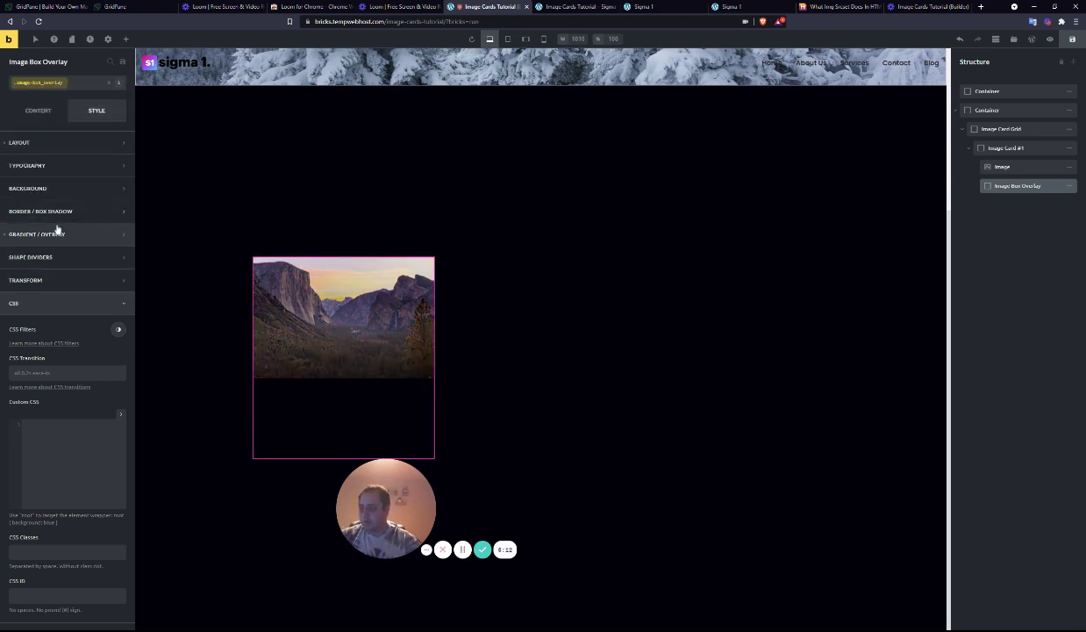
- Check the overlay's absolute positioning and z-index settings
{"action": "left_click", "coordinate": [34, 302]}
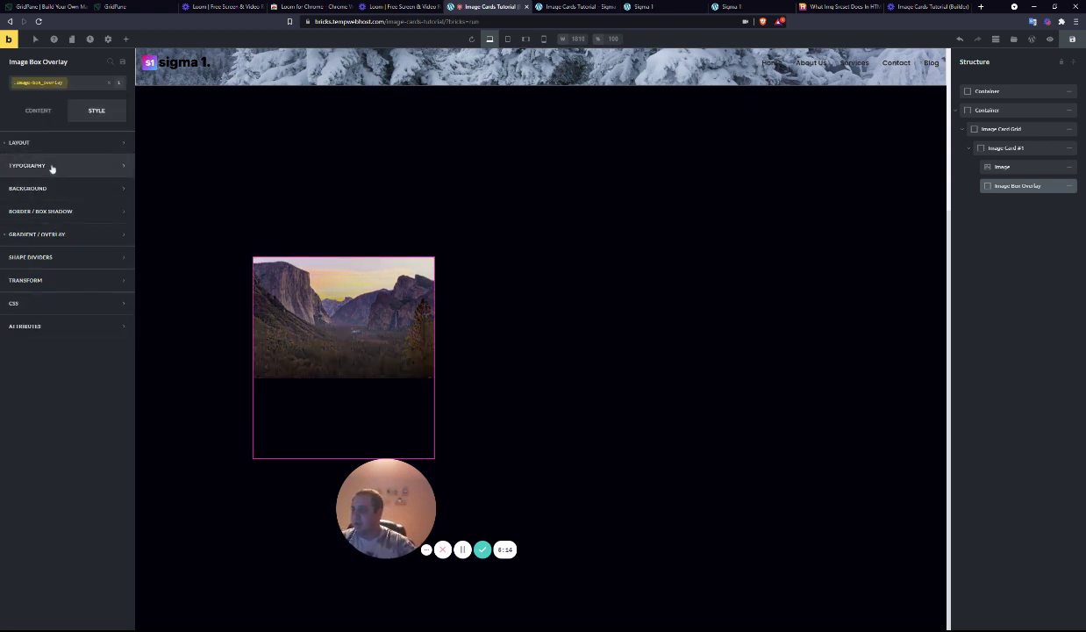
{"action": "left_click", "coordinate": [54, 147]}
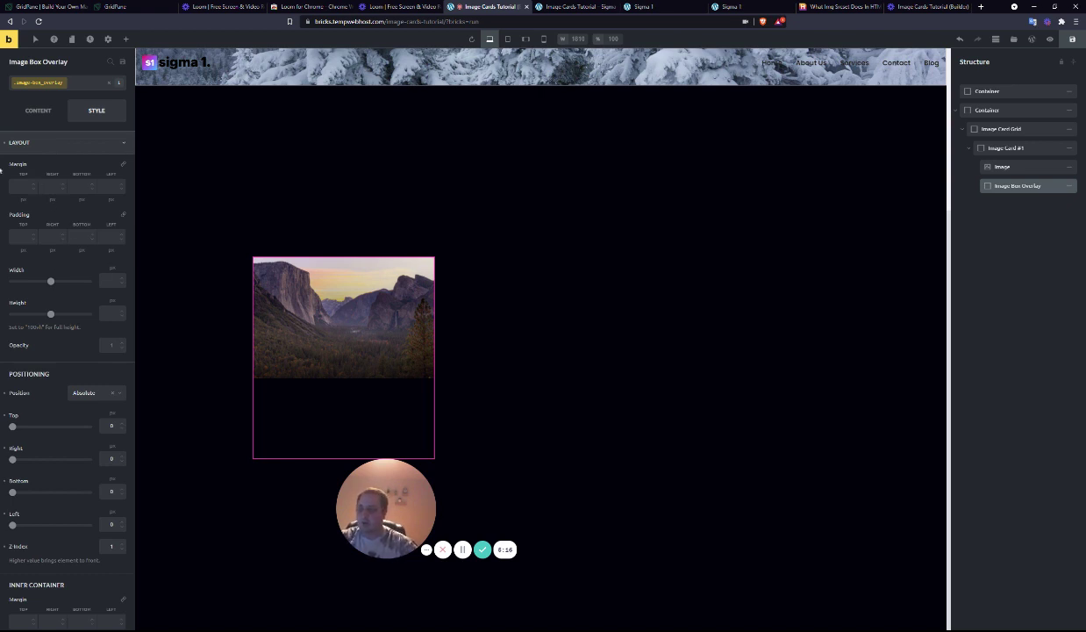
{"action": "scroll", "coordinate": [77, 269], "scroll_direction": "down", "scroll_amount": 2}
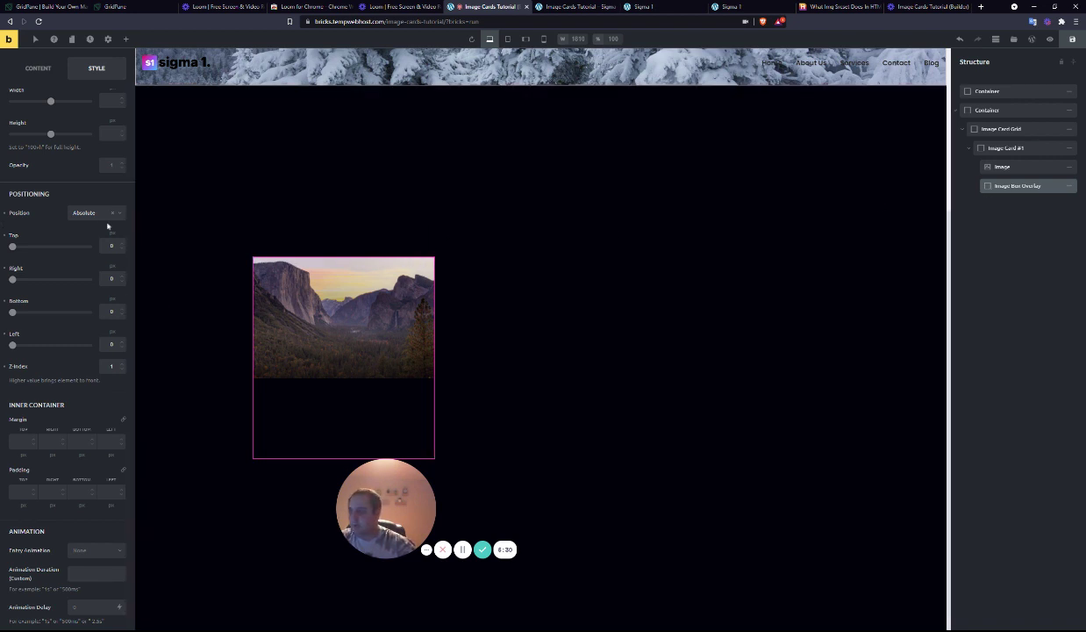
{"action": "scroll", "coordinate": [90, 248], "scroll_direction": "down", "scroll_amount": 1}
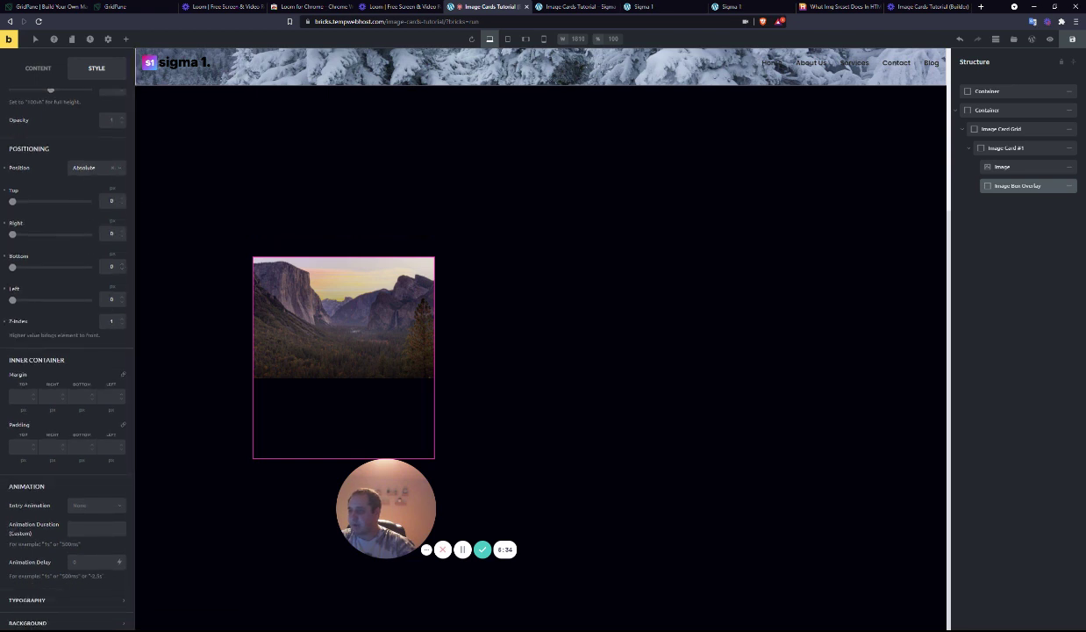
{"action": "double_click", "coordinate": [111, 321]}
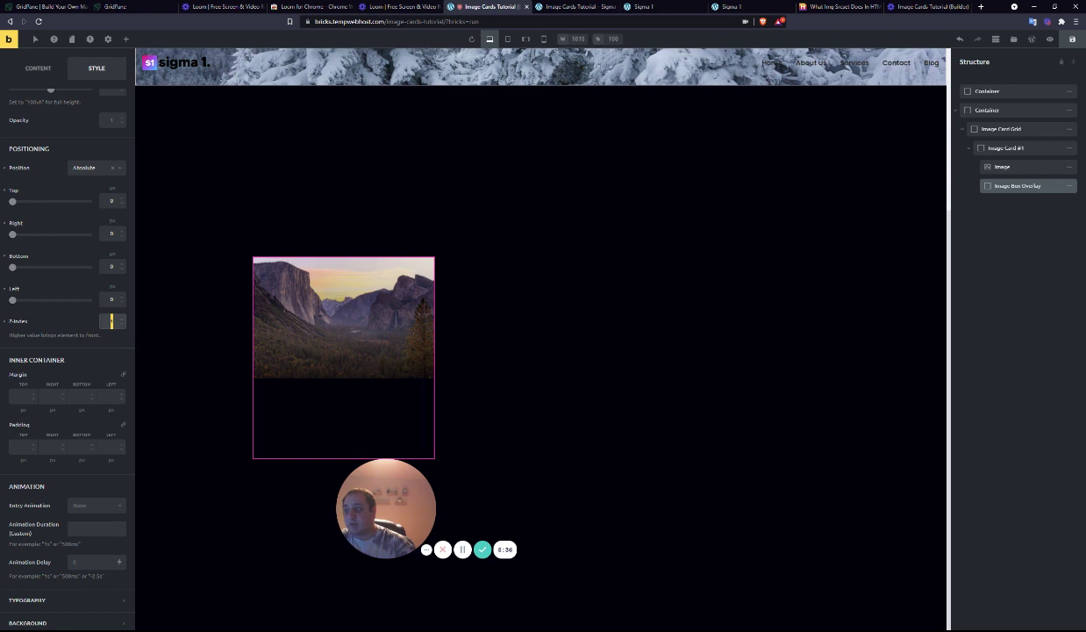
{"action": "scroll", "coordinate": [52, 263], "scroll_direction": "up", "scroll_amount": 6}
- Open the overlay's gradient settings, keep it applied to the background, and inspect Color 1
{"action": "left_click", "coordinate": [49, 142]}
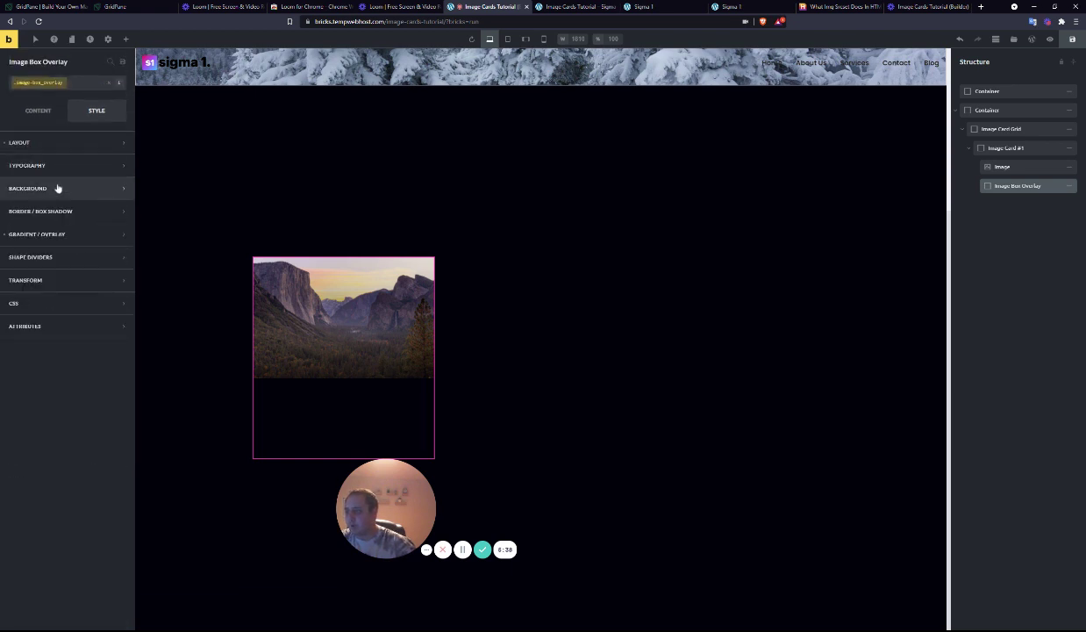
{"action": "left_click", "coordinate": [60, 234]}
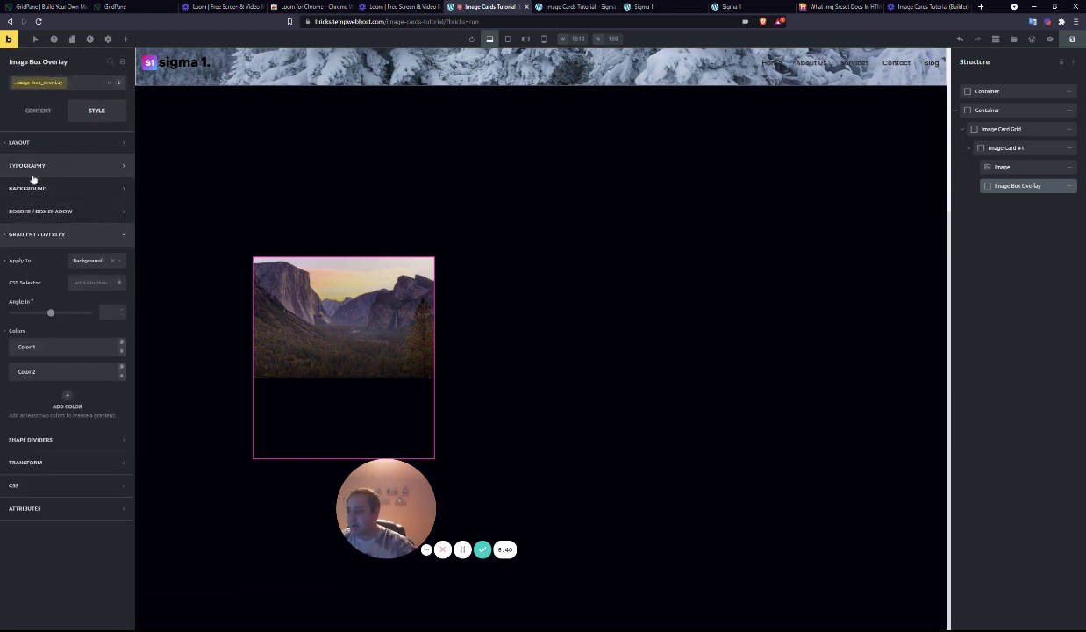
{"action": "left_click", "coordinate": [91, 260]}
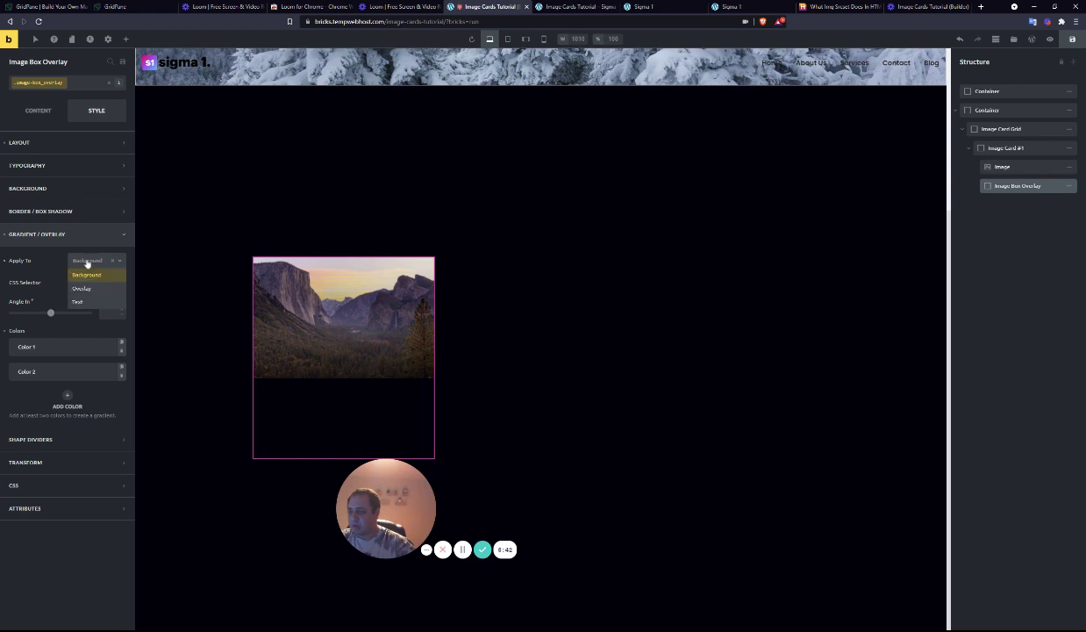
{"action": "left_click", "coordinate": [90, 276]}
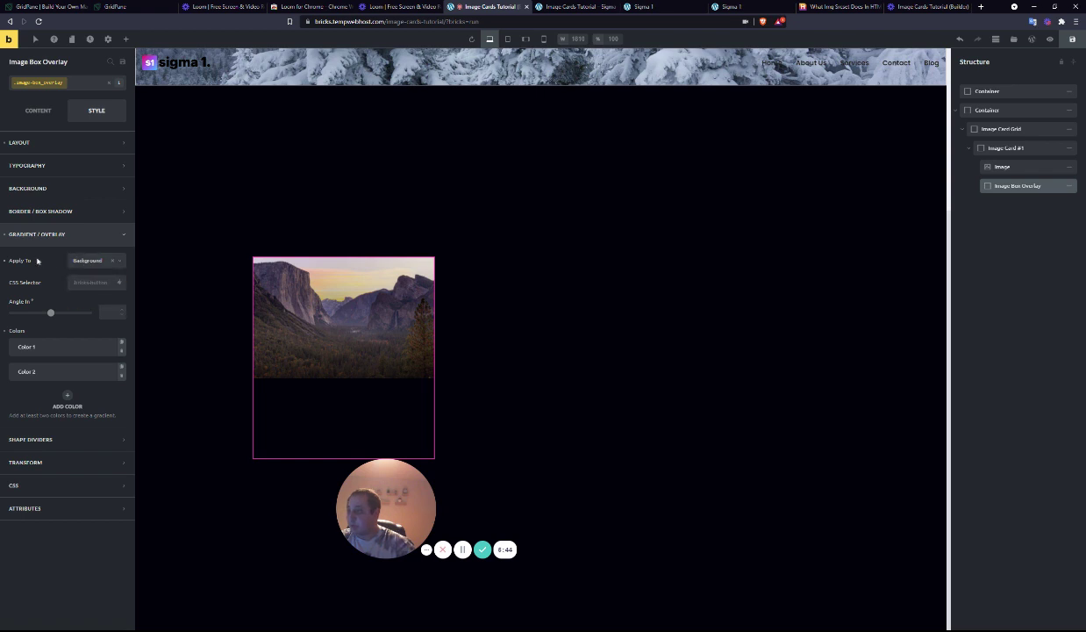
{"action": "left_click", "coordinate": [60, 344]}
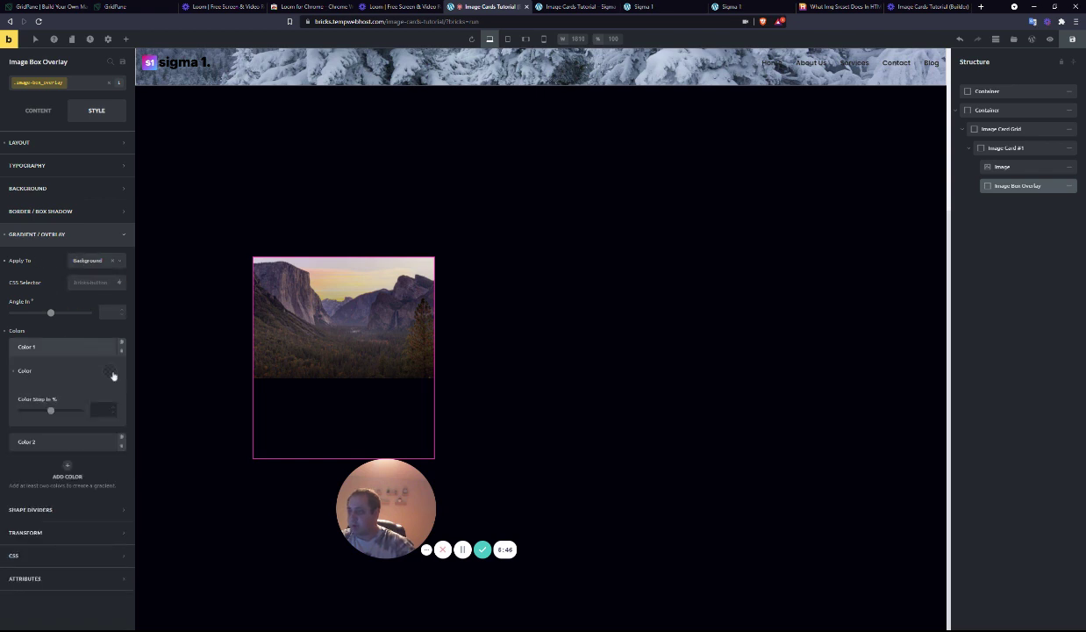
{"action": "left_click", "coordinate": [110, 372]}
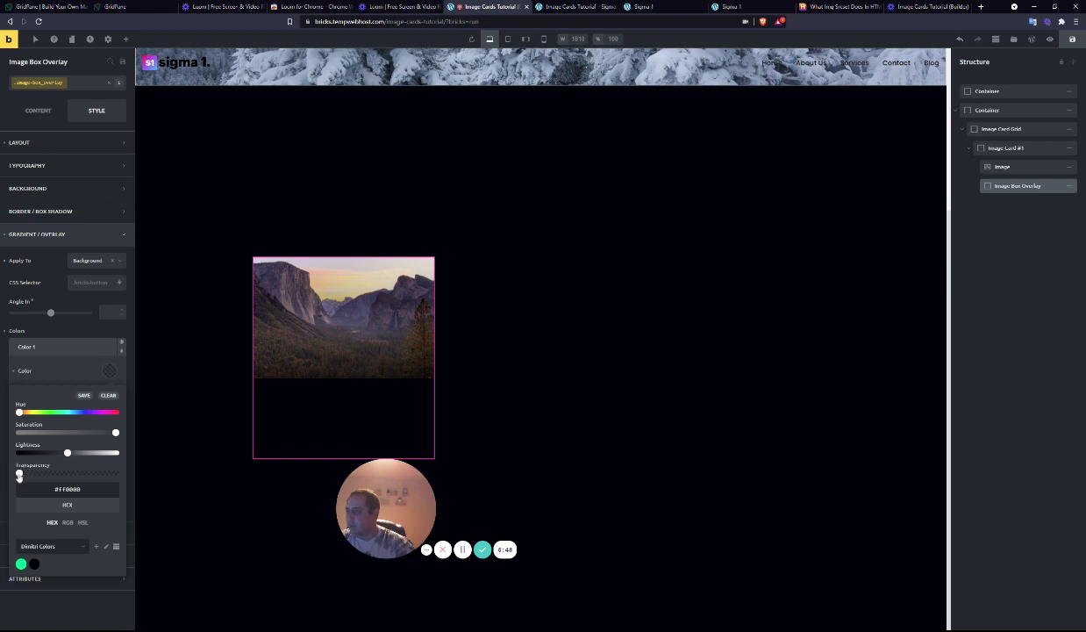
{"action": "left_click", "coordinate": [73, 347]}
- Try green and brighter tints for gradient Color 2, then set it back to black
{"action": "left_click", "coordinate": [60, 370]}
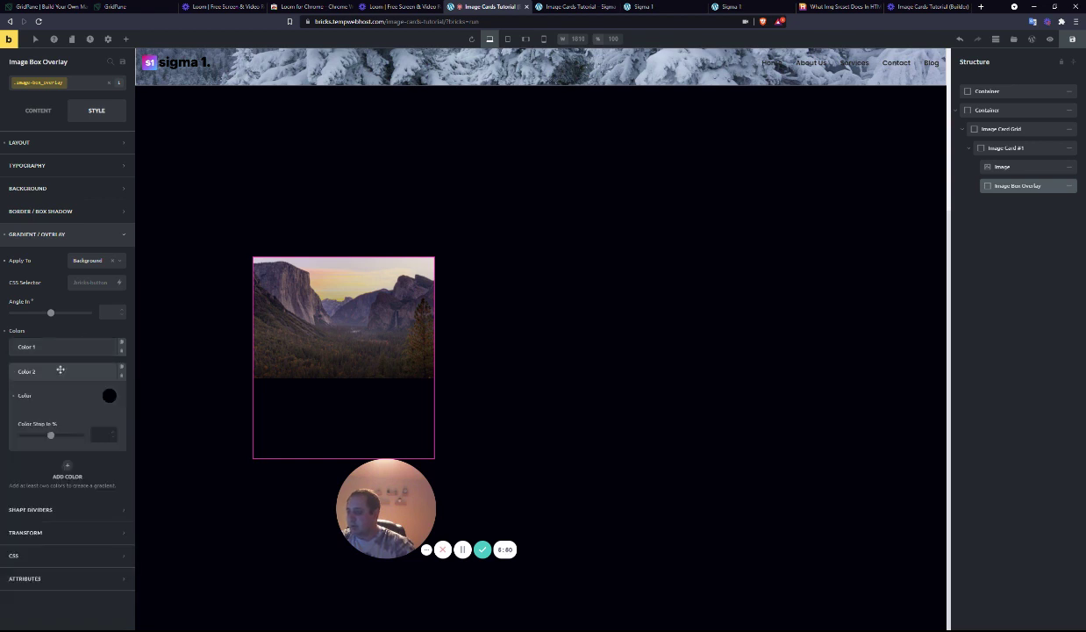
{"action": "left_click", "coordinate": [110, 396]}
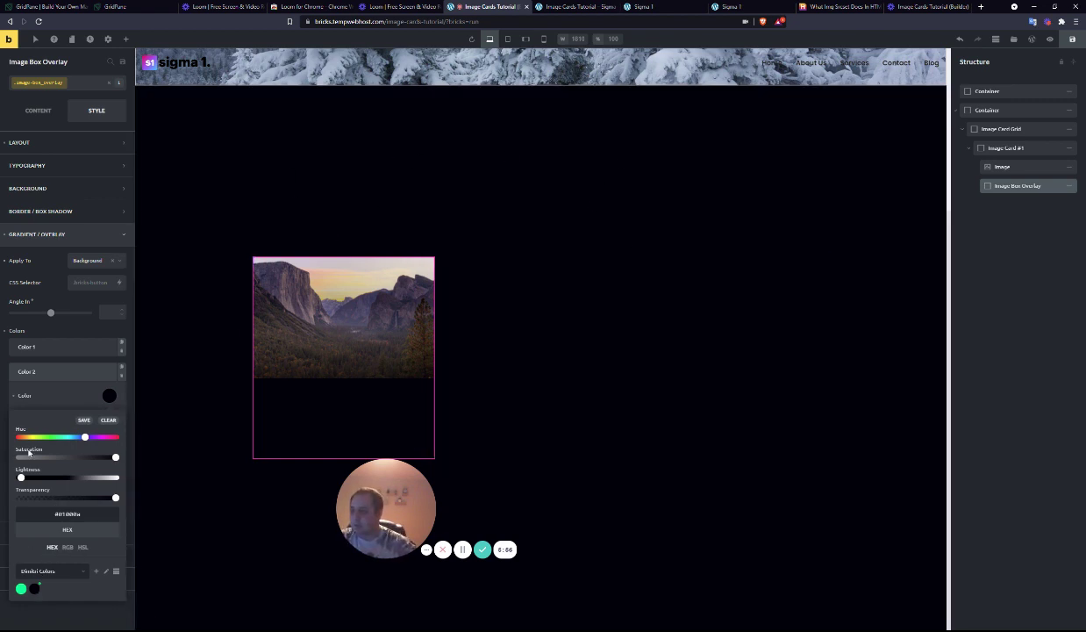
{"action": "left_click_drag", "start_coordinate": [75, 438], "coordinate": [55, 442]}
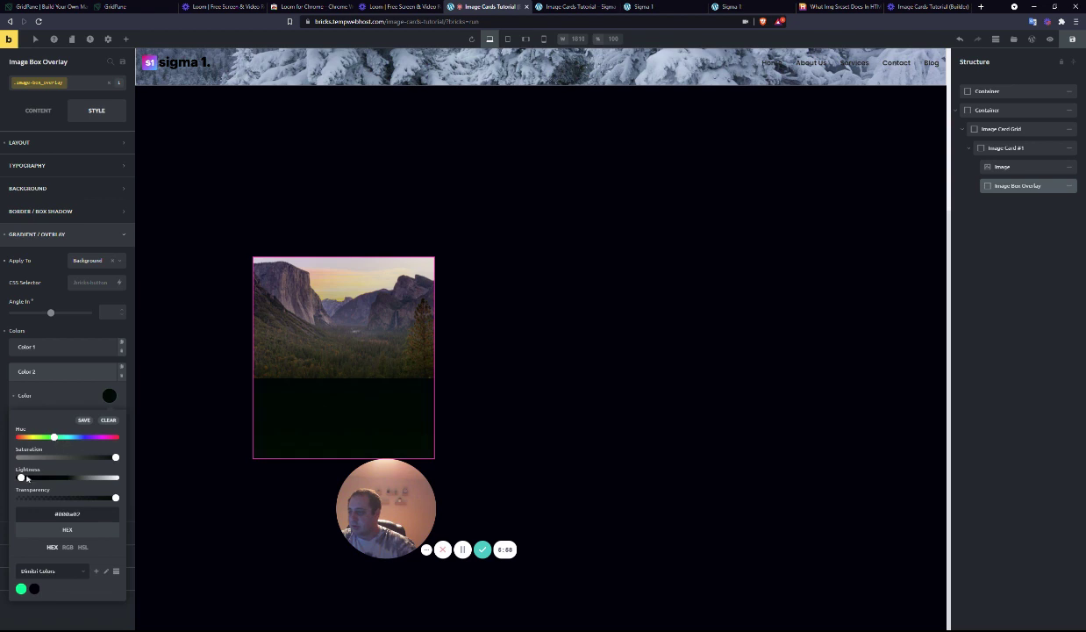
{"action": "left_click_drag", "start_coordinate": [21, 477], "coordinate": [73, 438]}
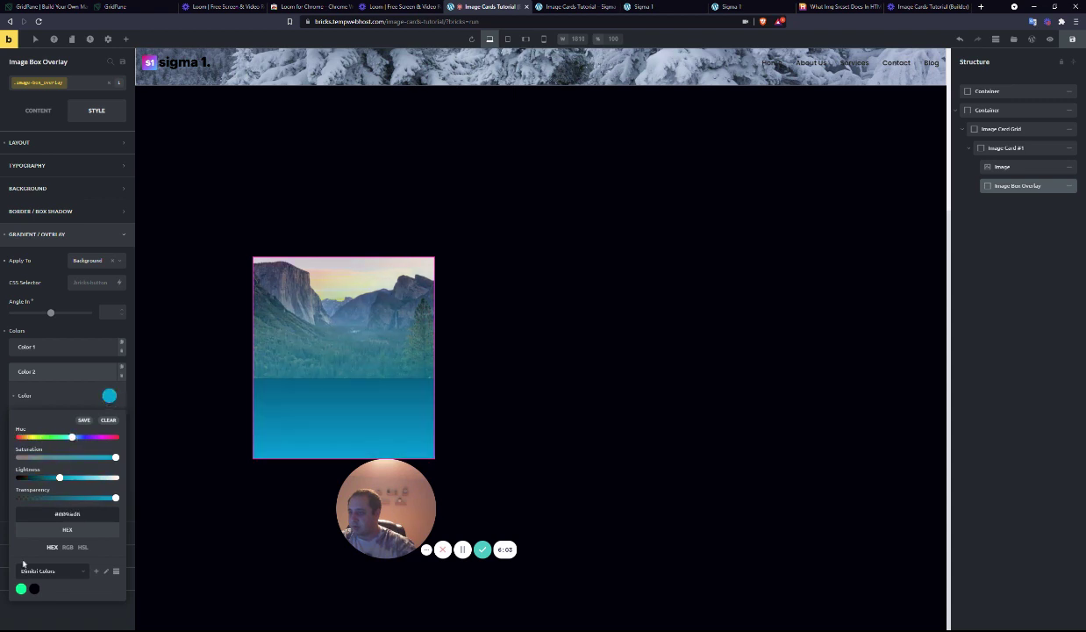
{"action": "left_click", "coordinate": [35, 587]}
{"action": "left_click", "coordinate": [115, 395]}
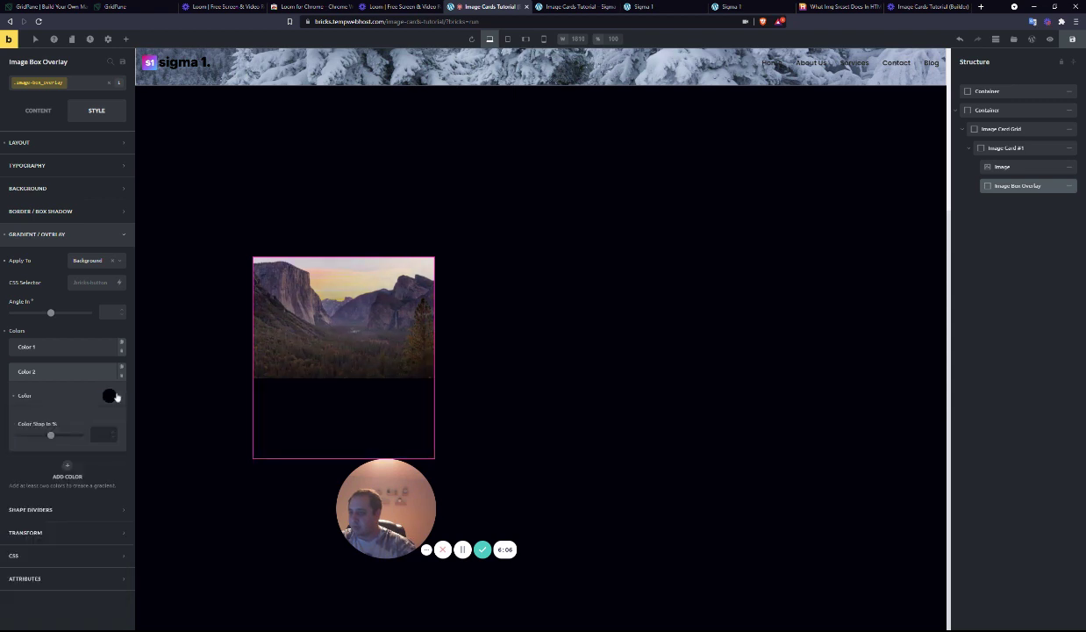
{"action": "left_click", "coordinate": [43, 372]}
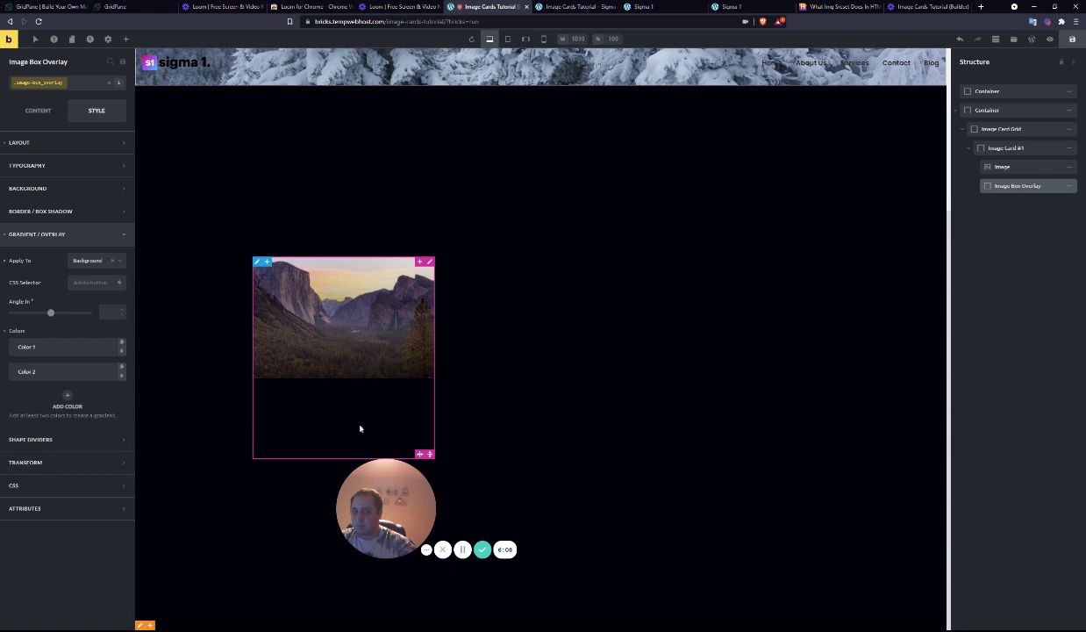
- Add a new container inside Image Card #1 and name it Content Wrapper
{"action": "left_click", "coordinate": [984, 147]}
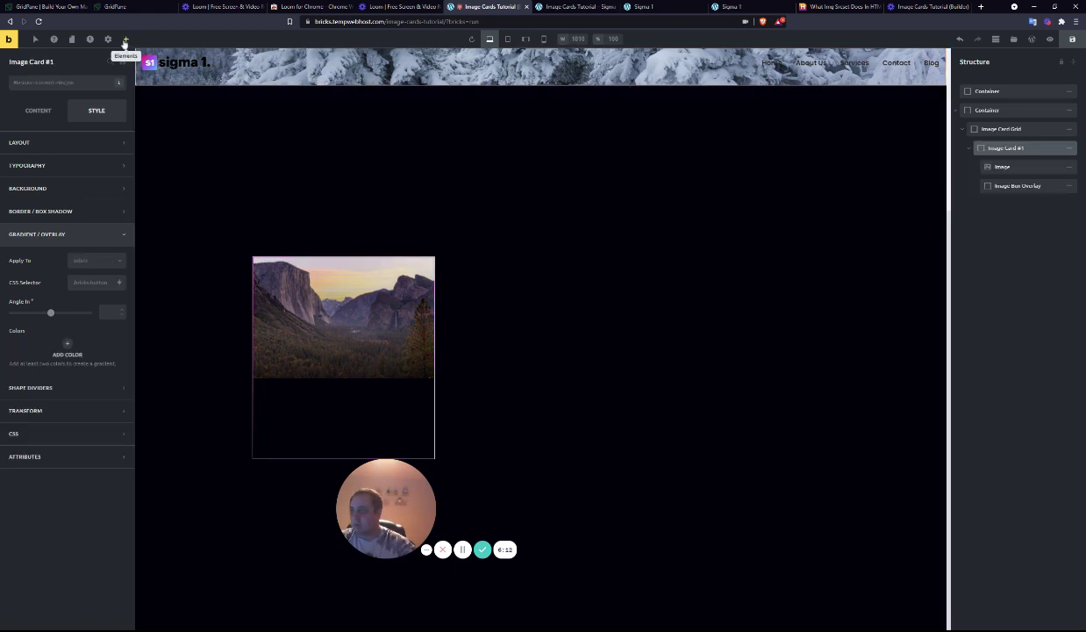
{"action": "left_click", "coordinate": [126, 39]}
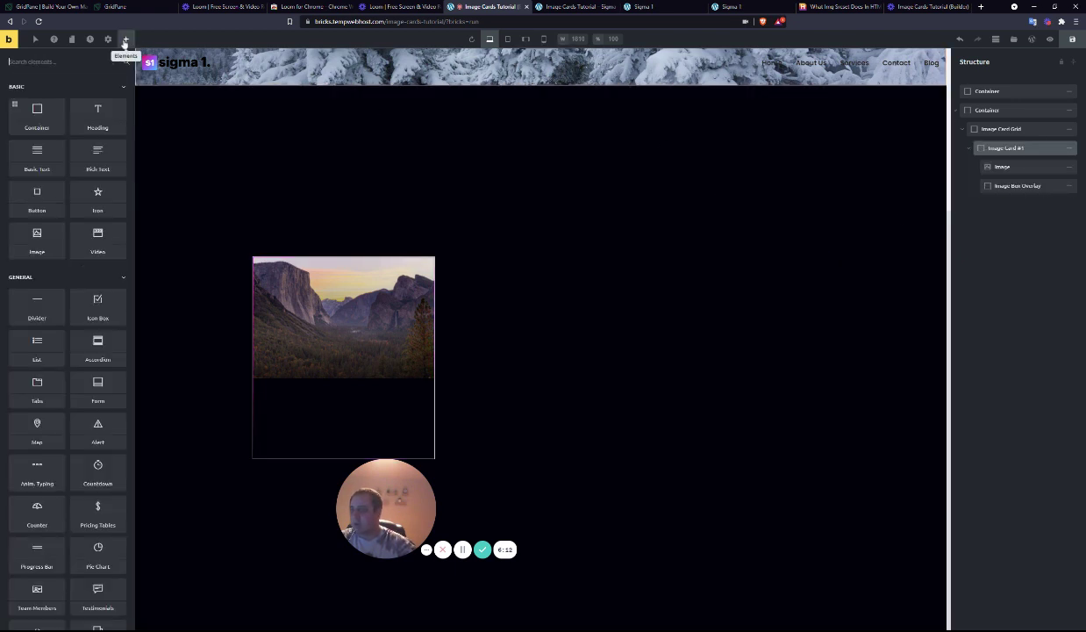
{"action": "left_click", "coordinate": [47, 115]}
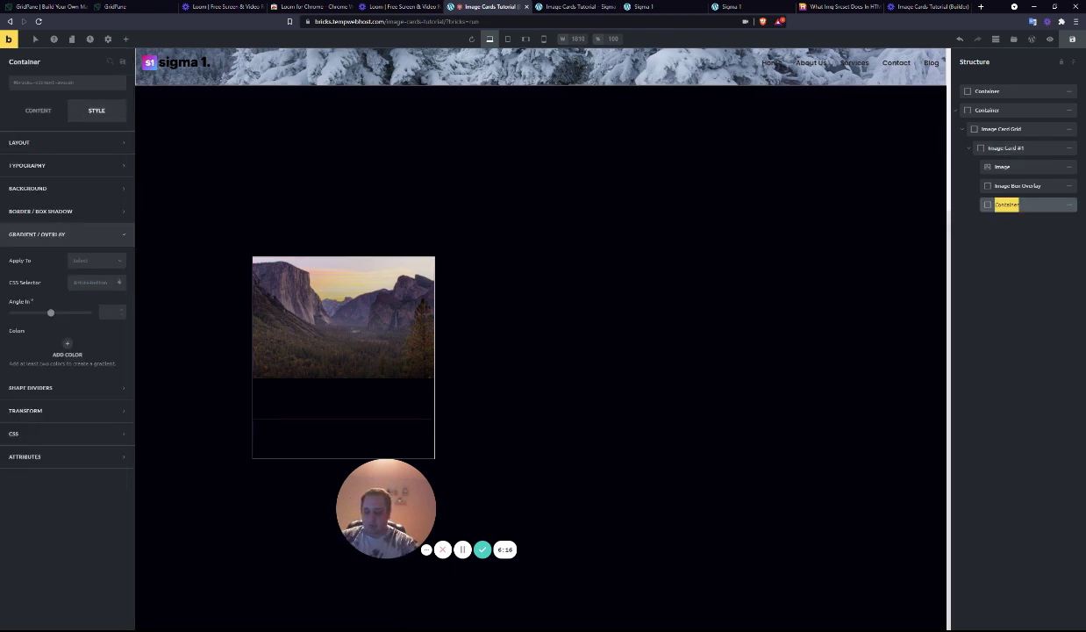
{"action": "type", "text": "Cont"}
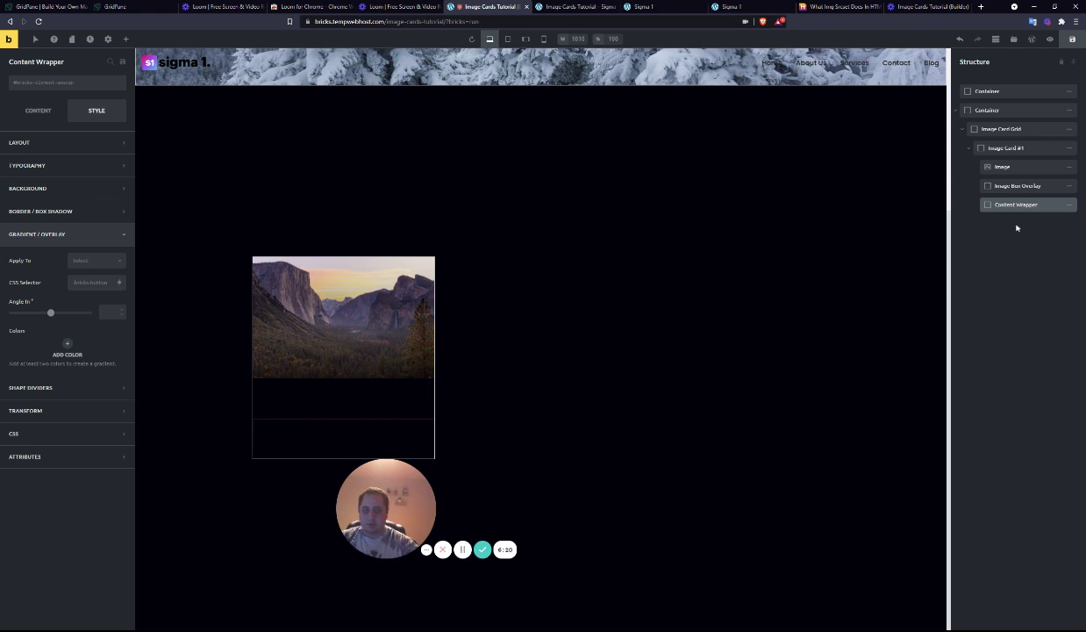
- Assign the image-box_content class to the Content Wrapper
{"action": "left_click", "coordinate": [86, 84]}
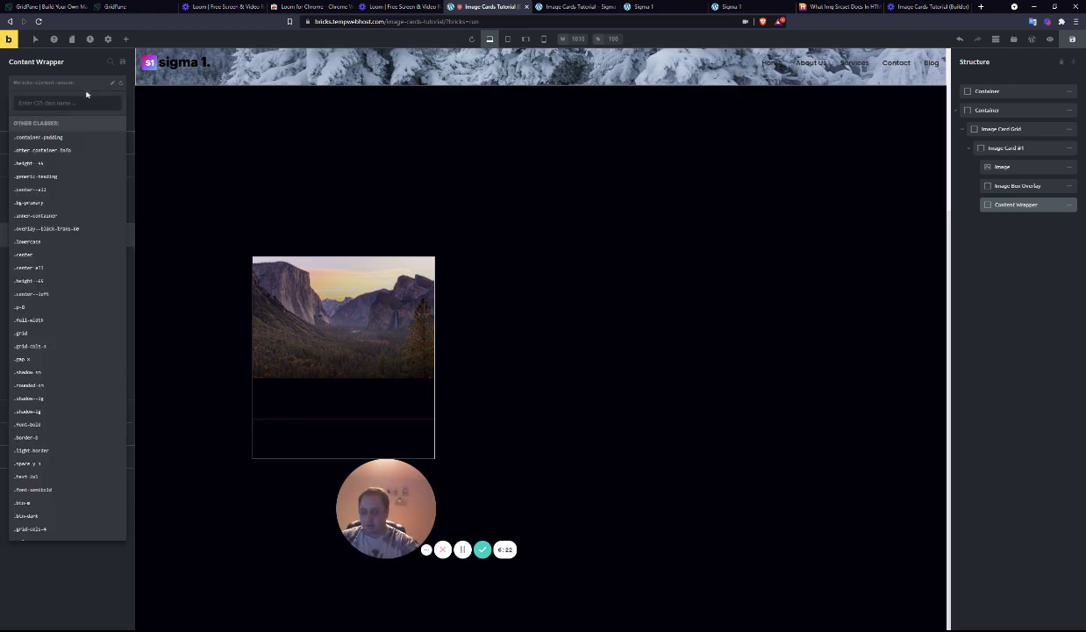
{"action": "type", "text": "image-box"}
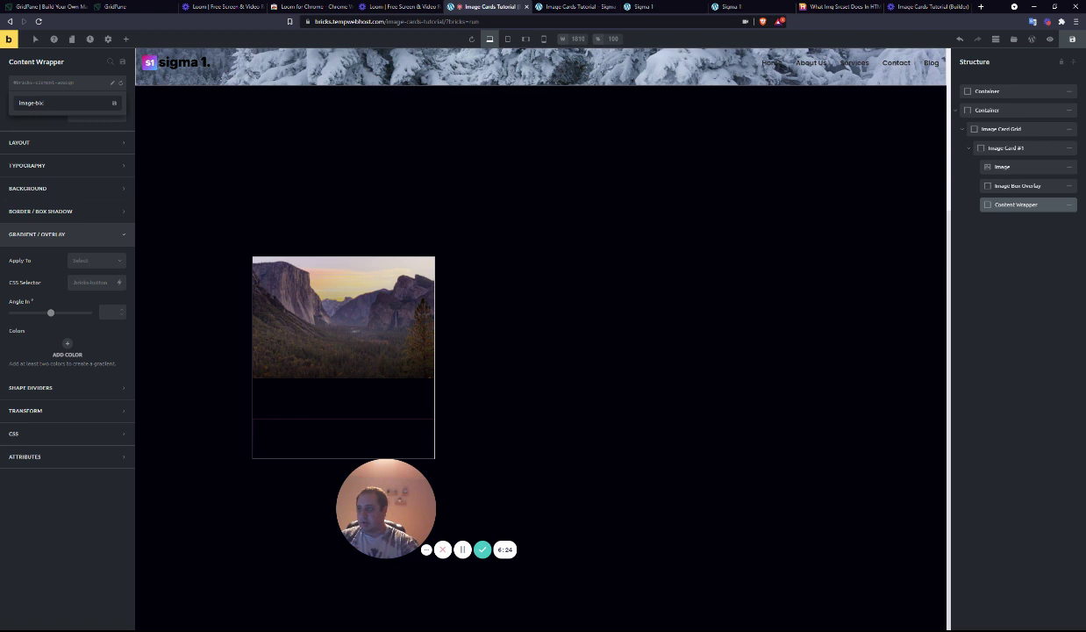
{"action": "key", "text": "BackSpace"}
{"action": "type", "text": "ox"}
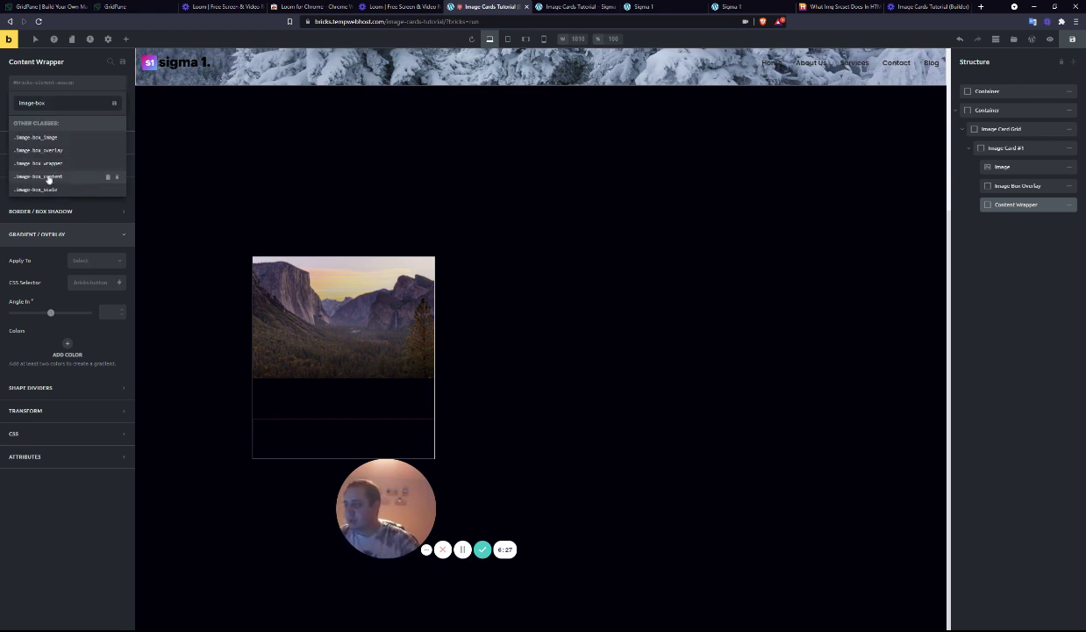
{"action": "left_click", "coordinate": [48, 178]}
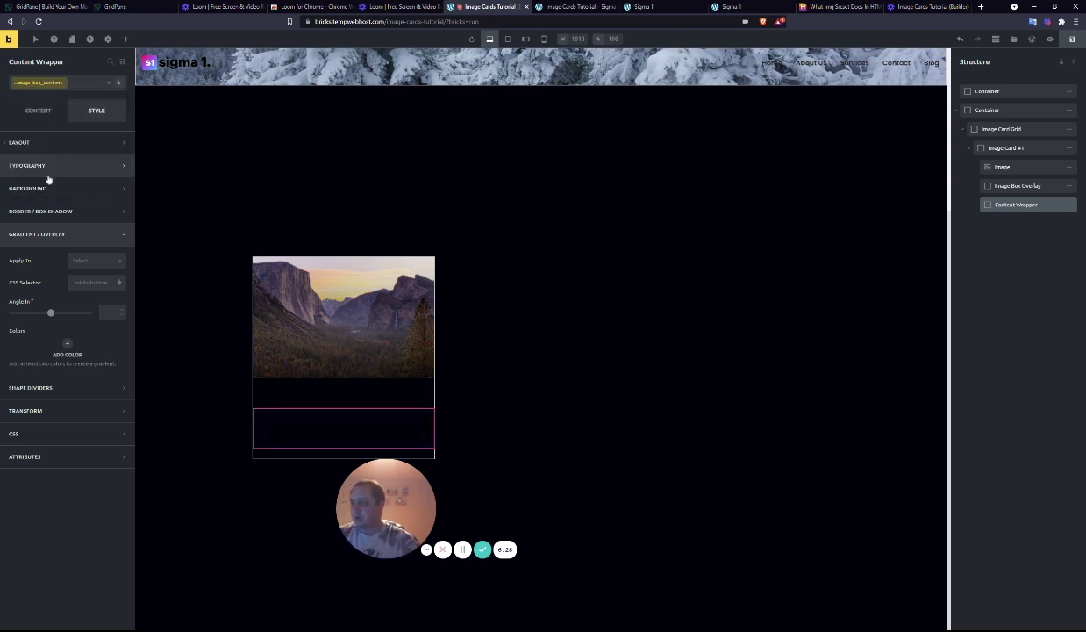
{"action": "left_click", "coordinate": [44, 235]}
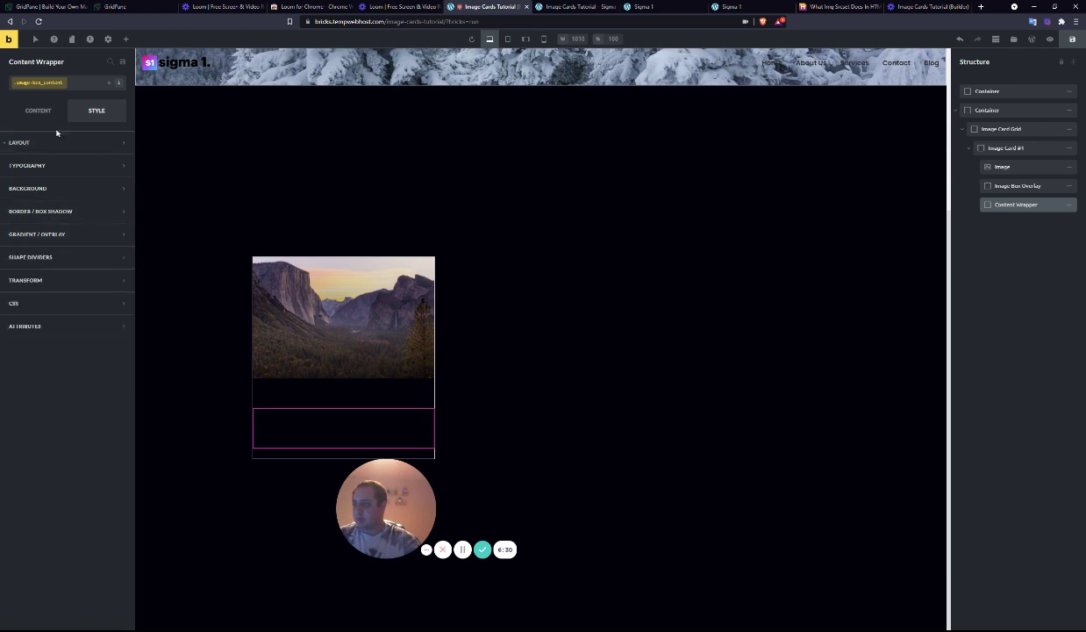
- Position the Content Wrapper absolutely with Bottom 5% and Z-index 2
{"action": "left_click", "coordinate": [48, 144]}
{"action": "scroll", "coordinate": [92, 351], "scroll_direction": "down", "scroll_amount": 1}
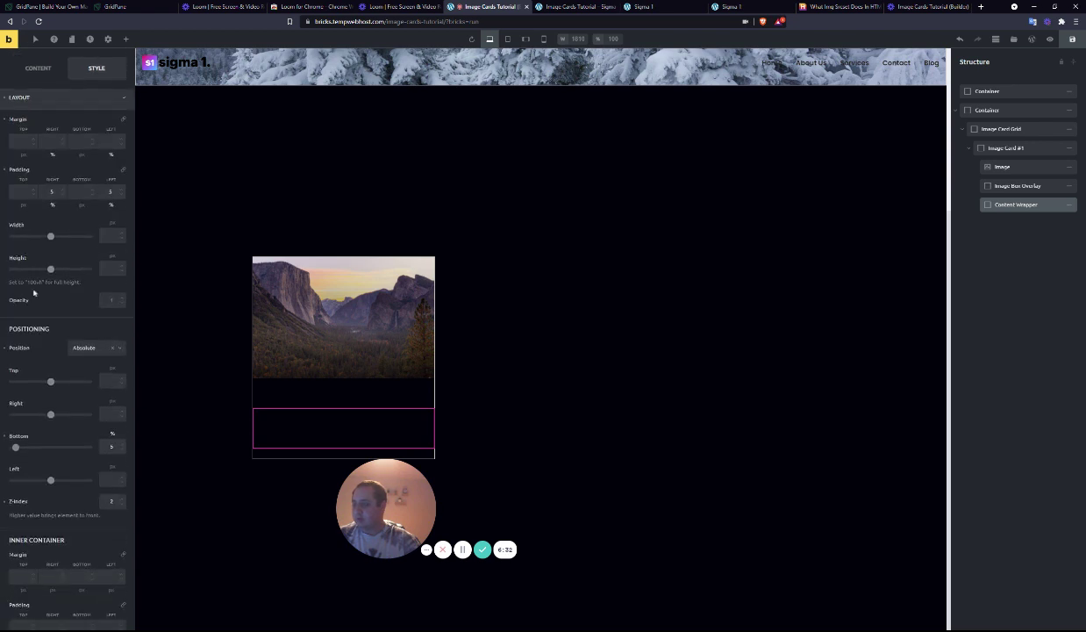
{"action": "scroll", "coordinate": [34, 293], "scroll_direction": "down", "scroll_amount": 1}
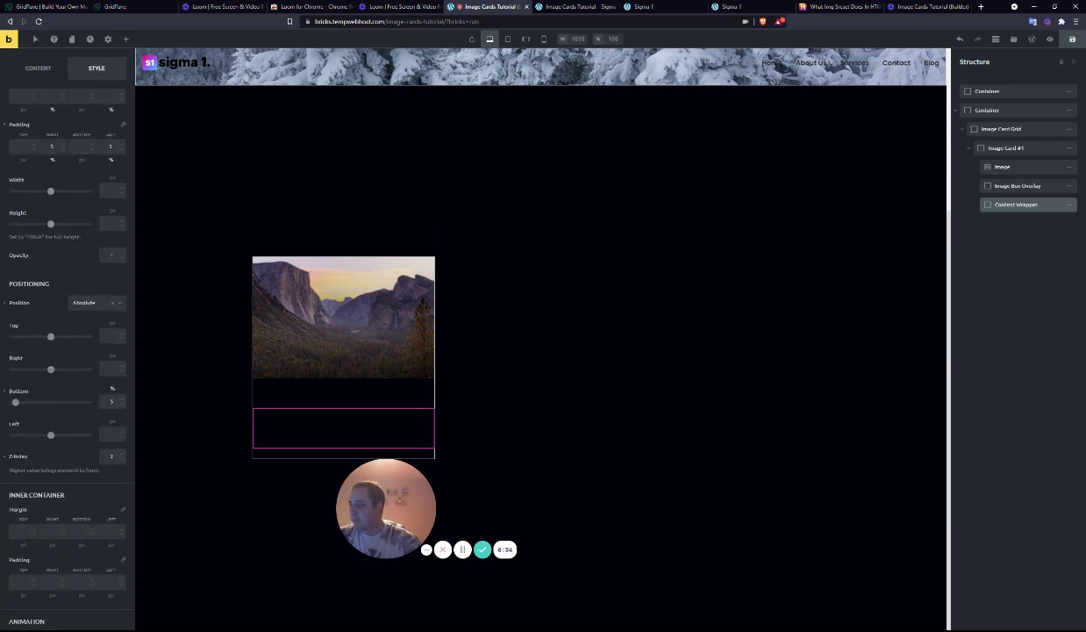
{"action": "left_click", "coordinate": [112, 401]}
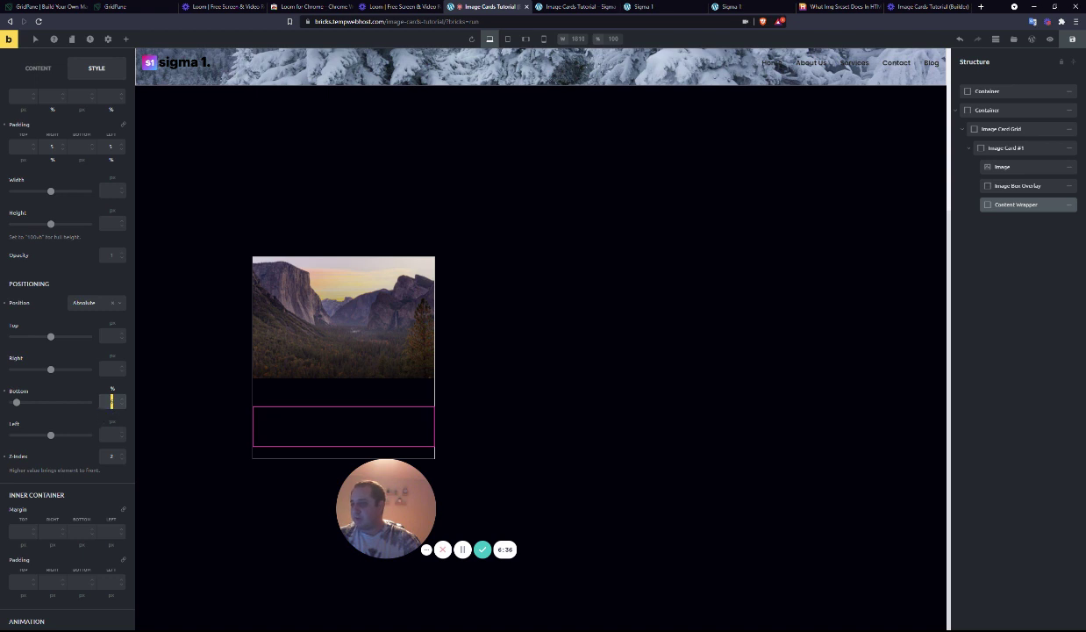
{"action": "type", "text": "5"}
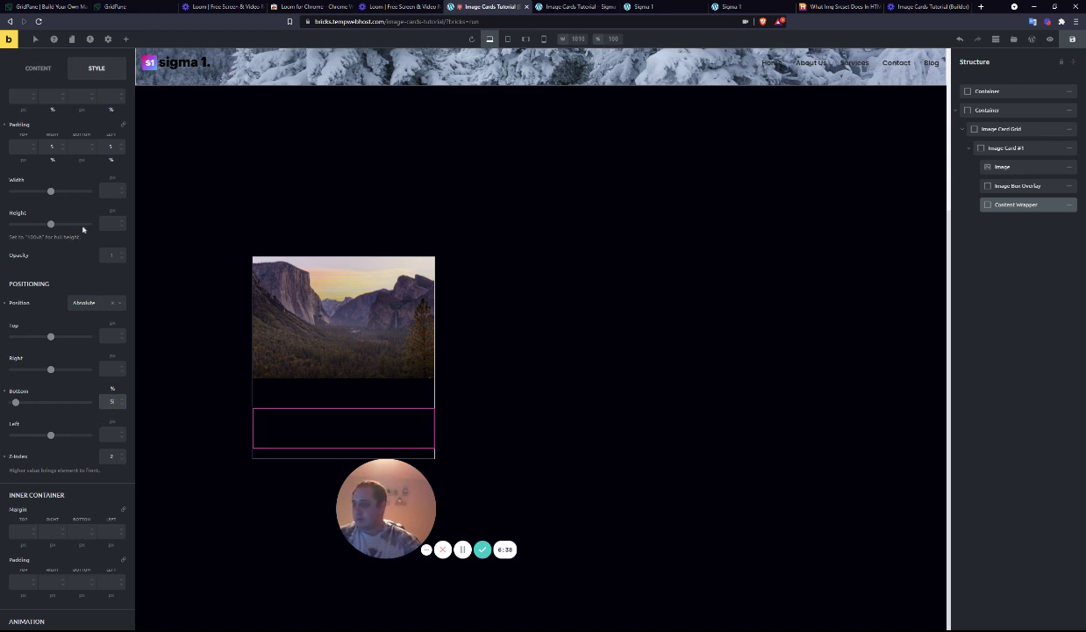
{"action": "scroll", "coordinate": [83, 229], "scroll_direction": "up", "scroll_amount": 2}
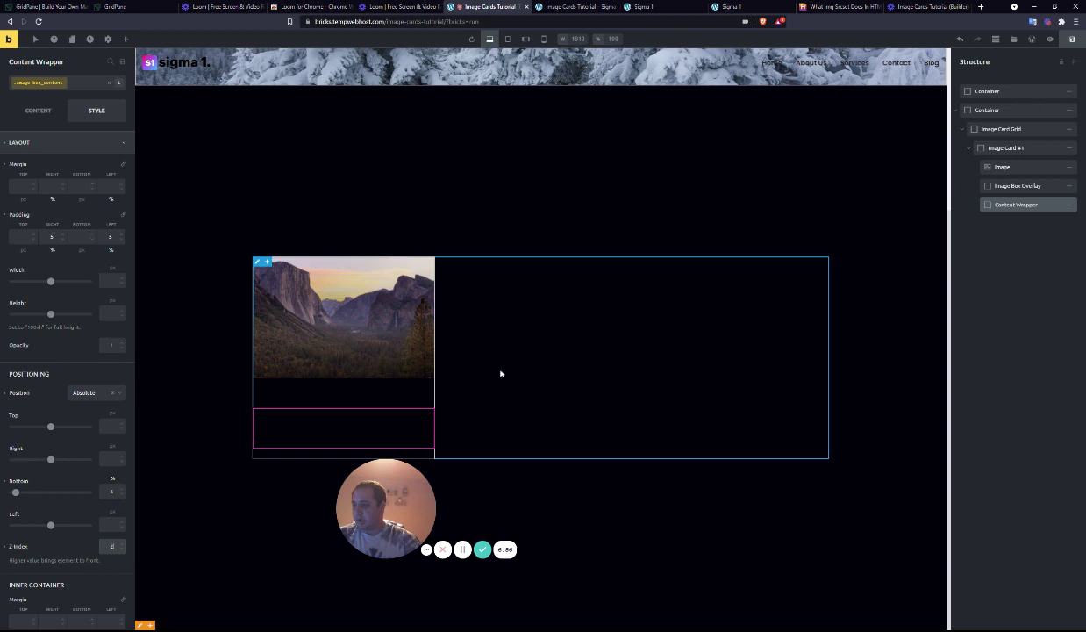
{"action": "left_click", "coordinate": [121, 542]}
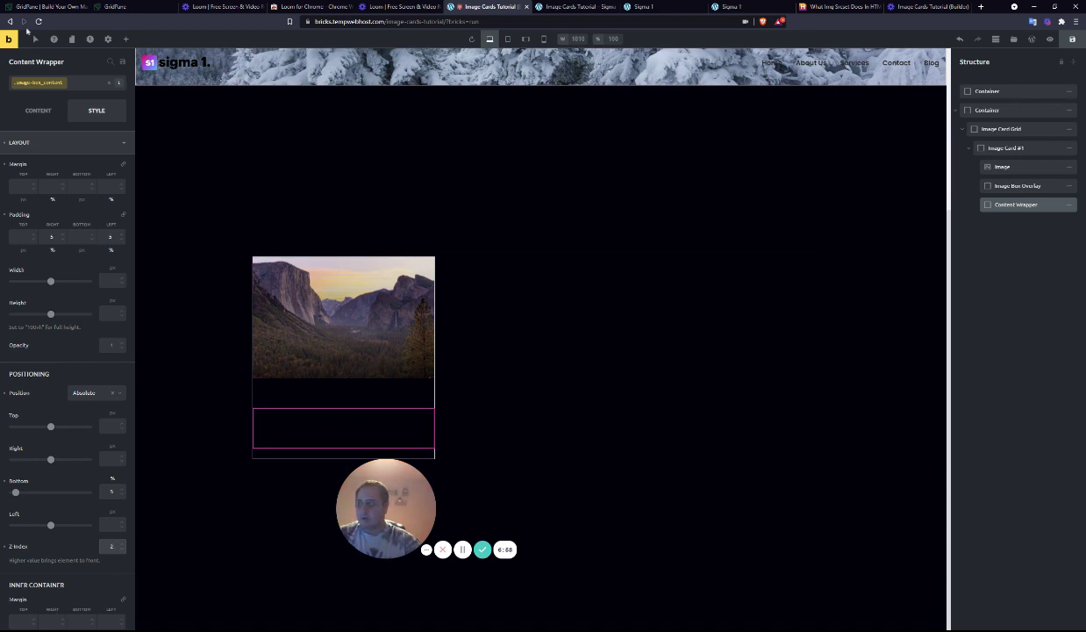
- Add a Heading inside the Content Wrapper reading "Image Card #1"
{"action": "left_click", "coordinate": [126, 42]}
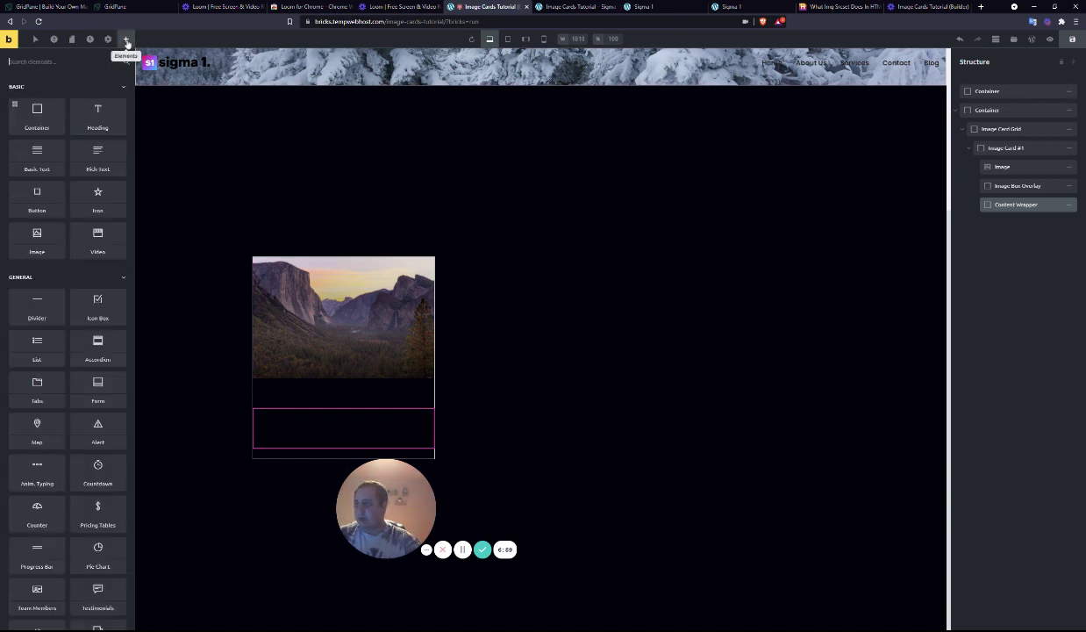
{"action": "left_click", "coordinate": [105, 114]}
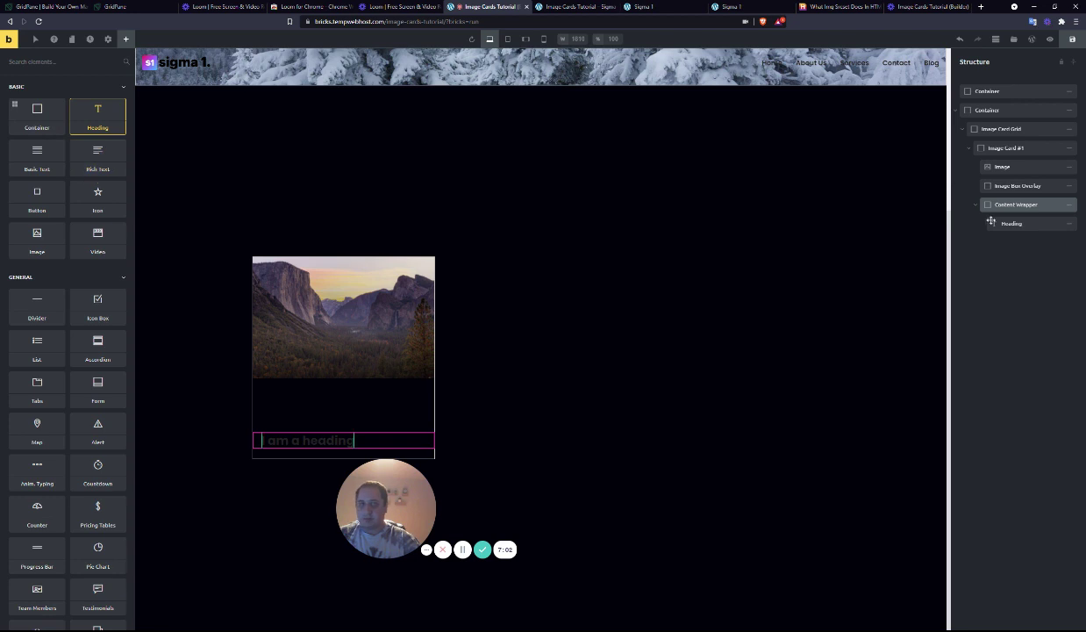
{"action": "left_click", "coordinate": [38, 111]}
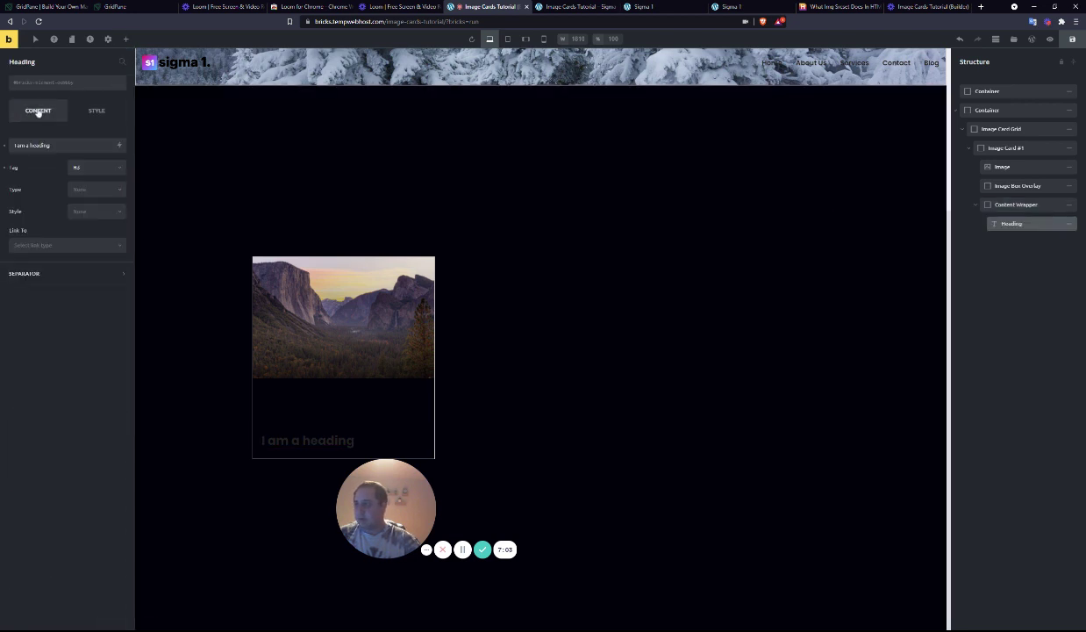
{"action": "triple_click", "coordinate": [72, 147]}
{"action": "type", "text": "Image Card #1"}
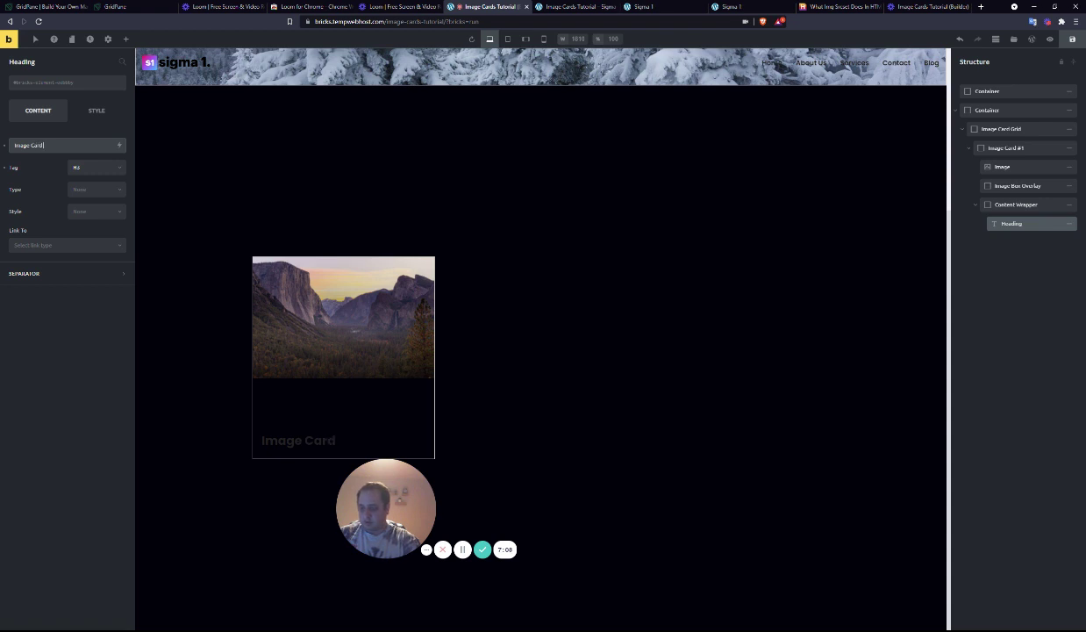
- Set the heading's typography colour to white (#FFFFFF)
{"action": "left_click", "coordinate": [95, 113]}
{"action": "left_click", "coordinate": [72, 146]}
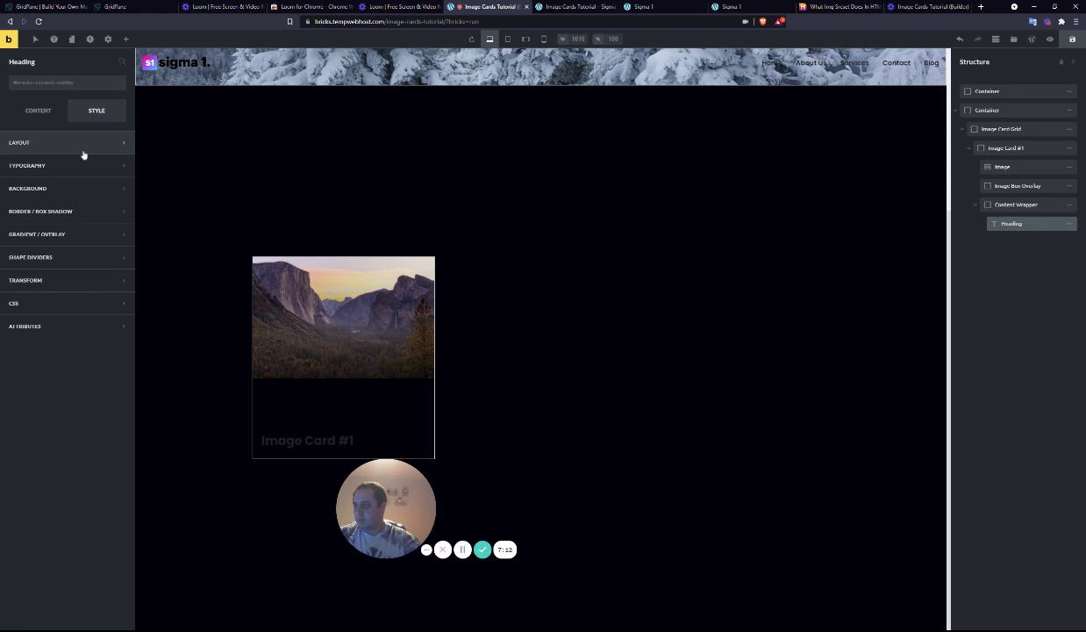
{"action": "left_click", "coordinate": [66, 165]}
{"action": "left_click", "coordinate": [118, 191]}
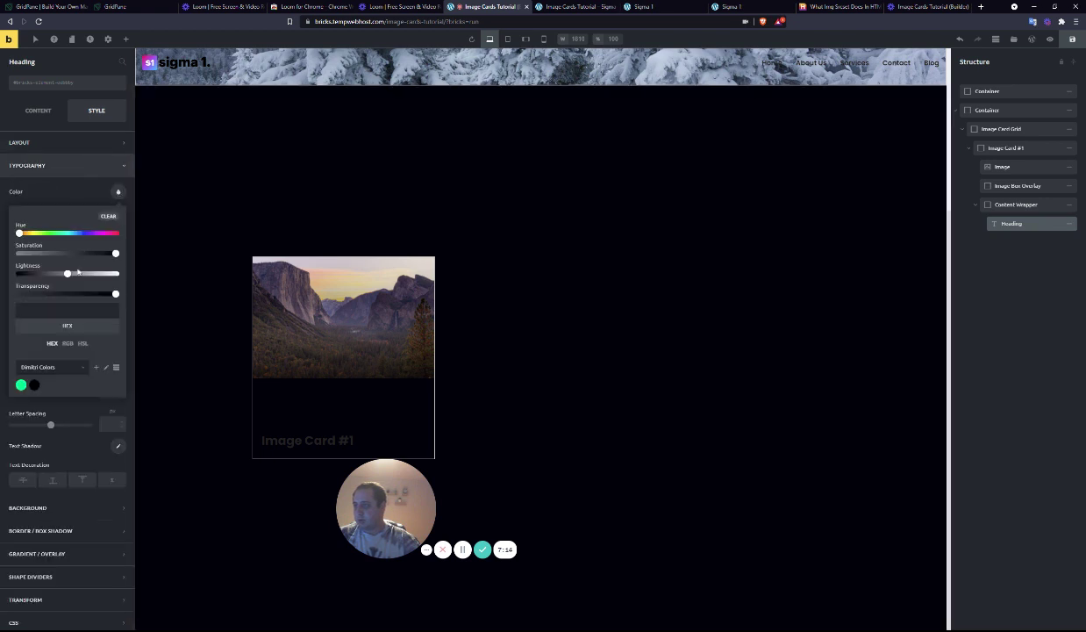
{"action": "left_click_drag", "start_coordinate": [67, 272], "coordinate": [148, 282]}
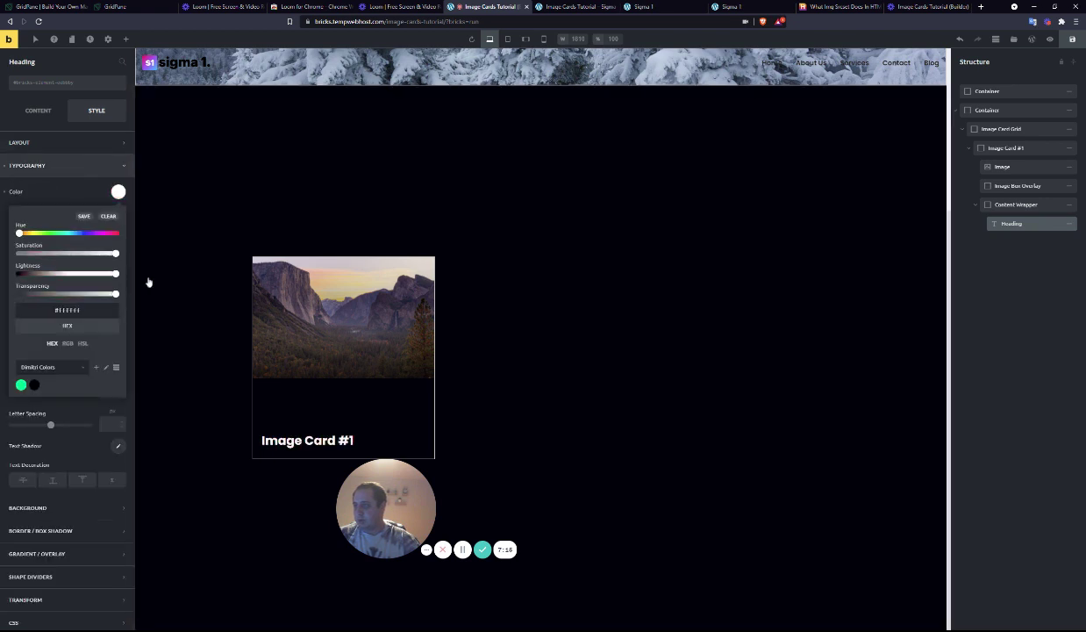
{"action": "left_click", "coordinate": [63, 197]}
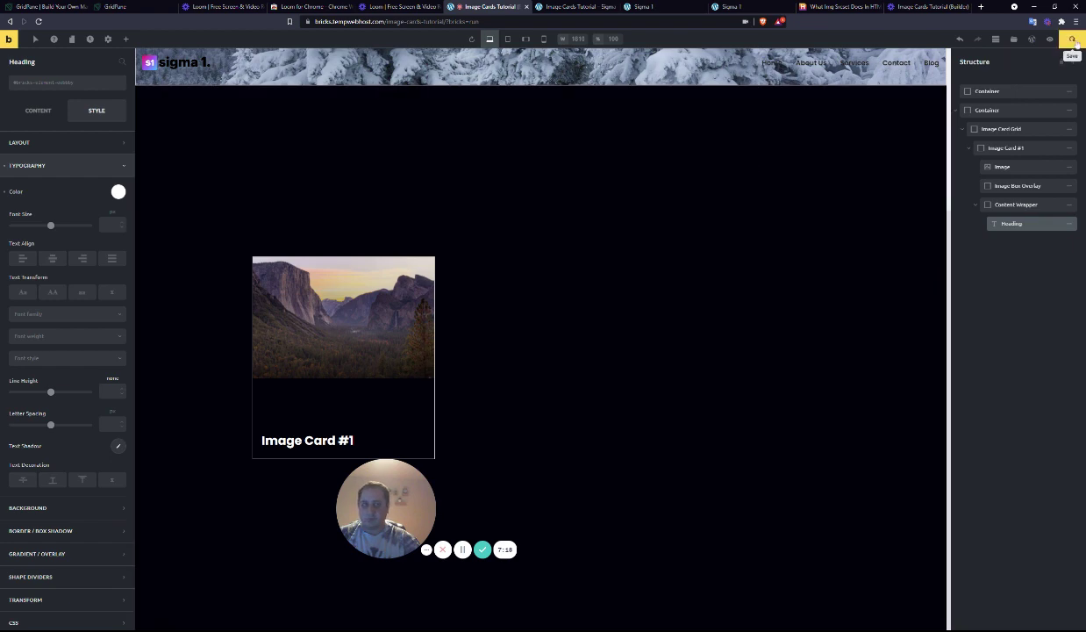
- Save the page and switch to the live page with DevTools open
{"action": "left_click", "coordinate": [1072, 40]}
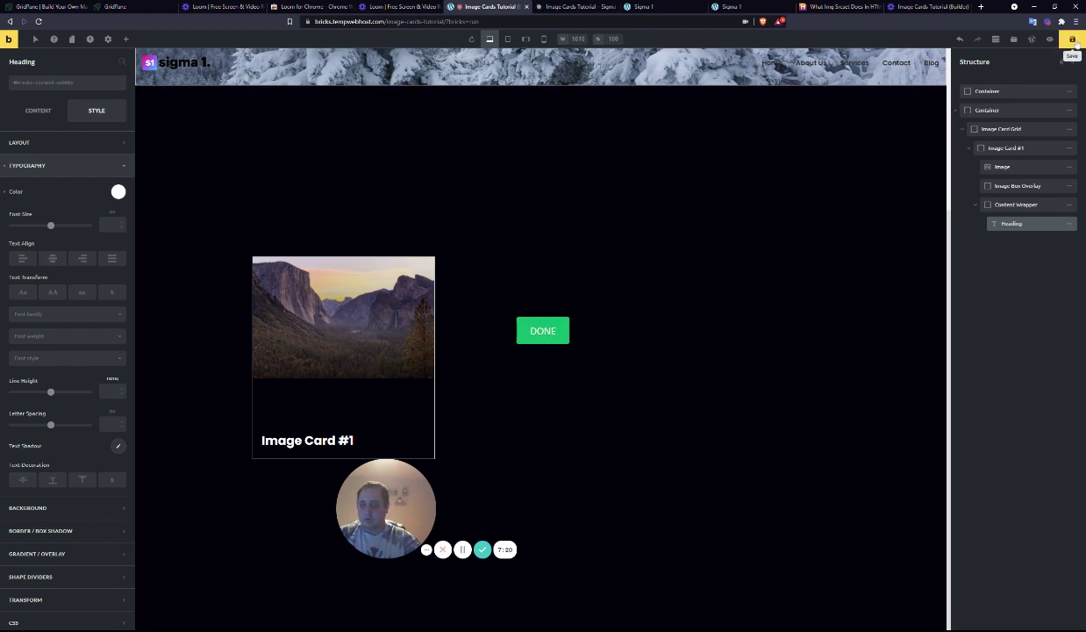
{"action": "left_click", "coordinate": [575, 6]}
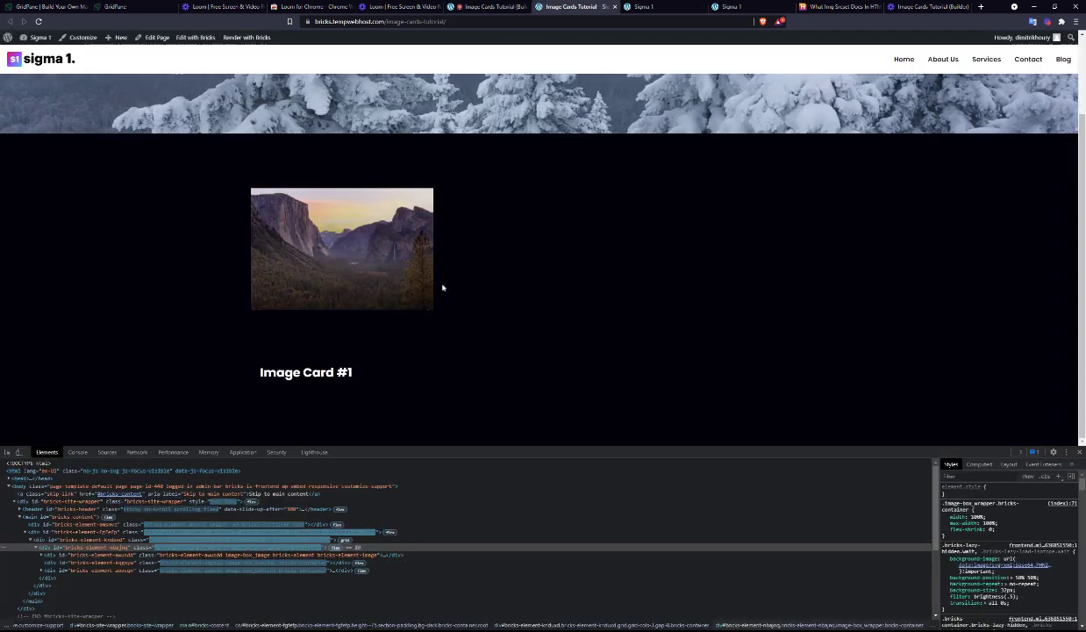
{"action": "left_click_drag", "start_coordinate": [364, 304], "coordinate": [47, 329]}
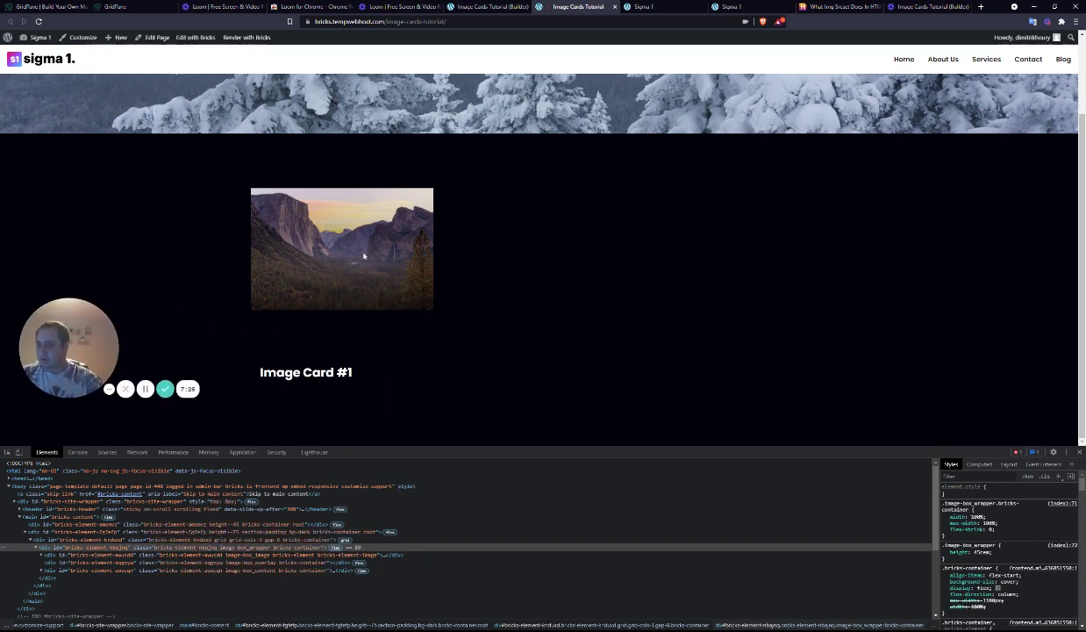
- Inspect Image Card #1's image-wrapper div and its 960x640 img in the Elements tree
{"action": "left_click", "coordinate": [70, 562]}
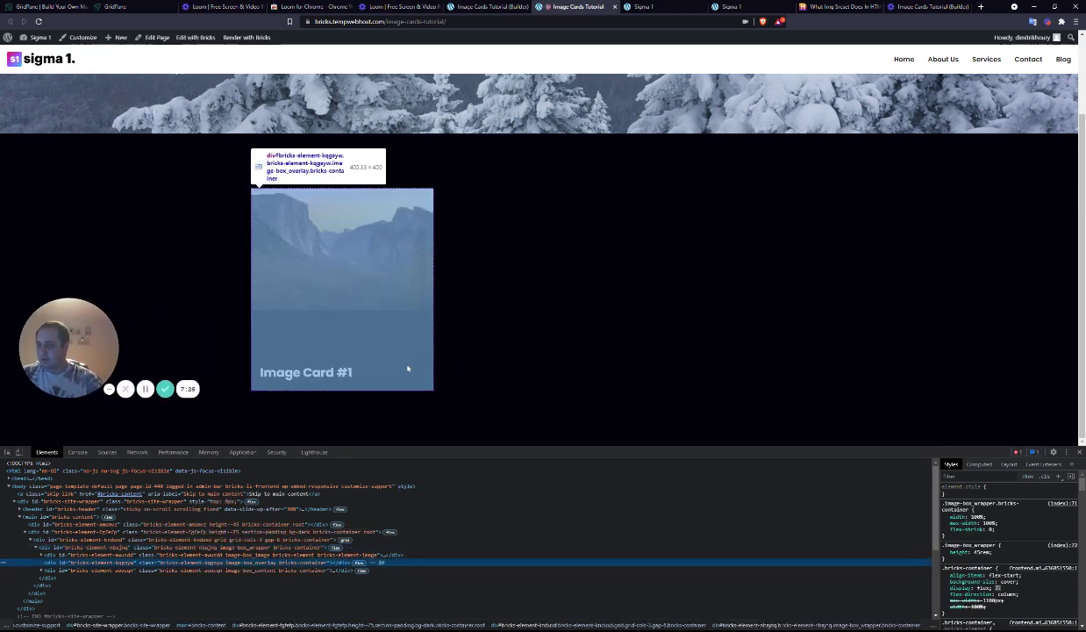
{"action": "left_click", "coordinate": [40, 555]}
{"action": "left_click", "coordinate": [108, 562]}
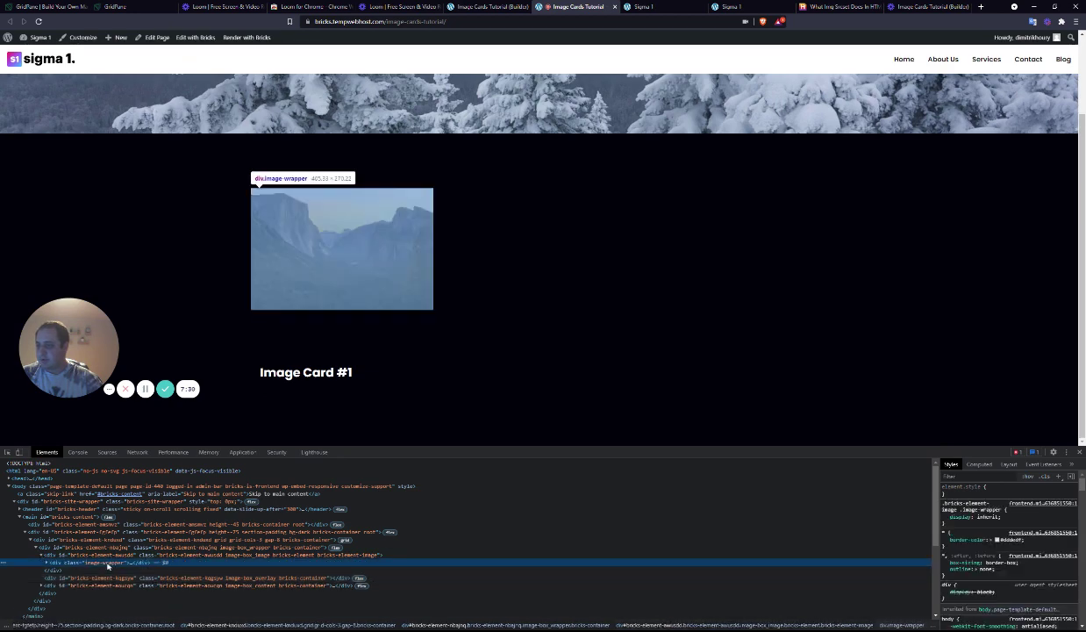
{"action": "scroll", "coordinate": [108, 566], "scroll_direction": "down", "scroll_amount": 2}
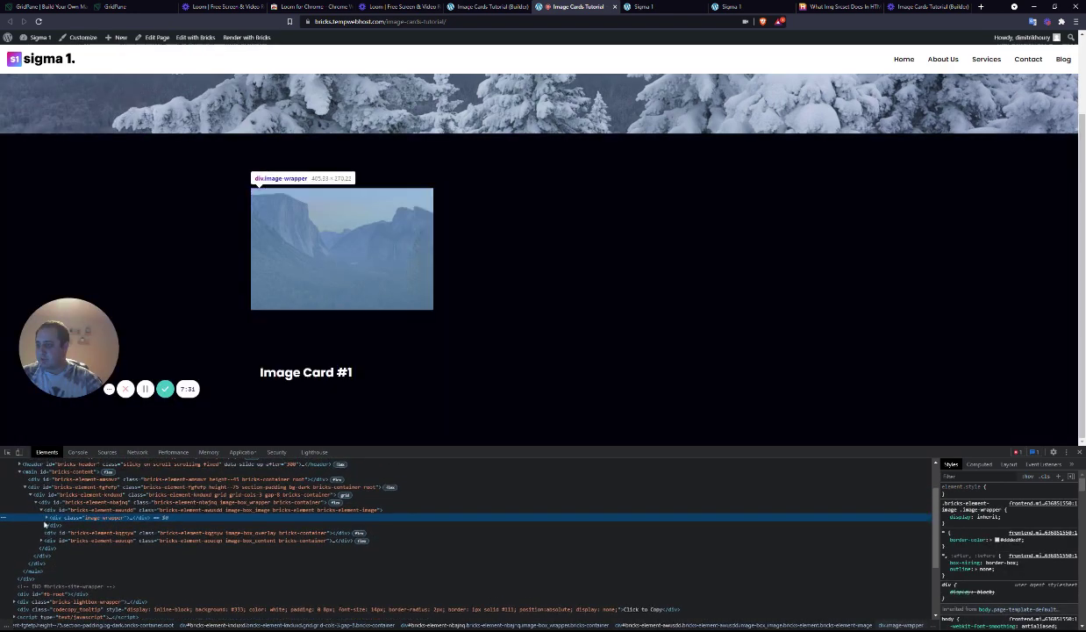
{"action": "left_click", "coordinate": [46, 518]}
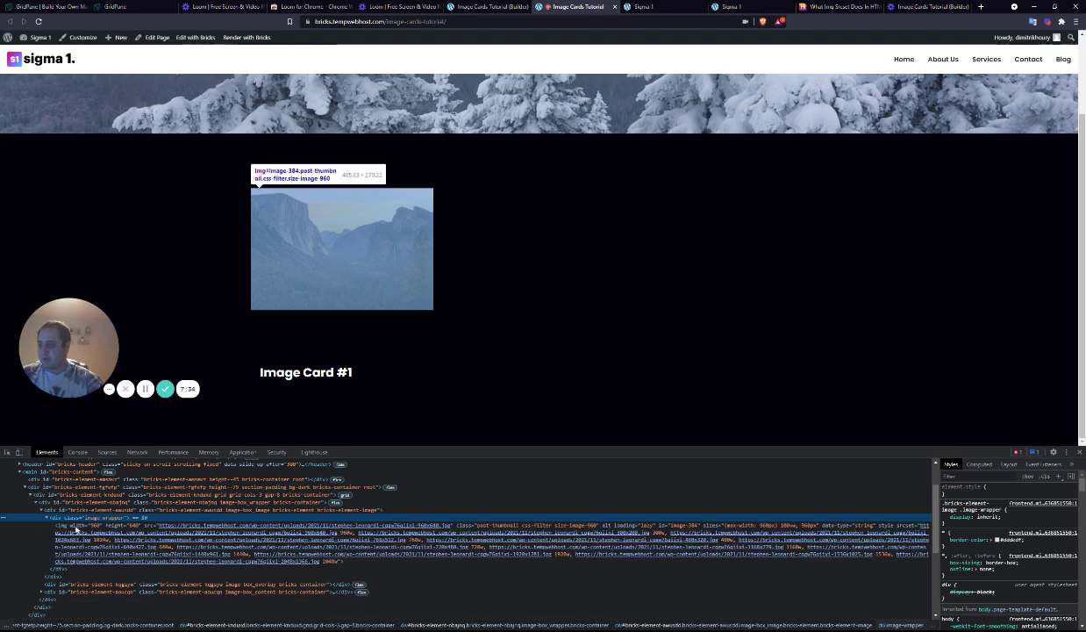
{"action": "left_click", "coordinate": [79, 530]}
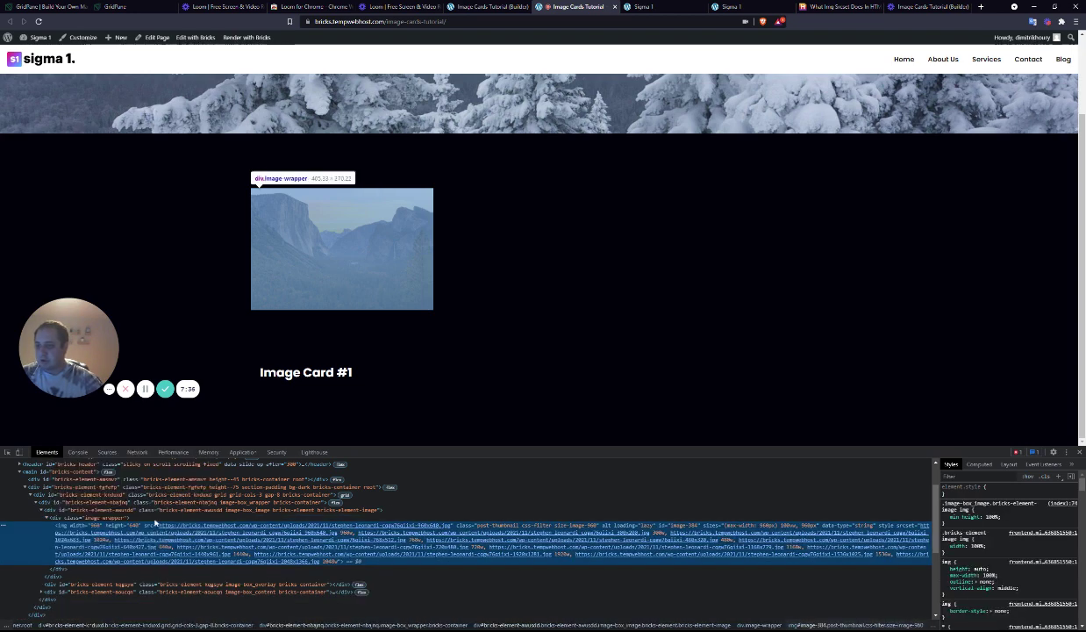
{"action": "mouse_move", "coordinate": [310, 537]}
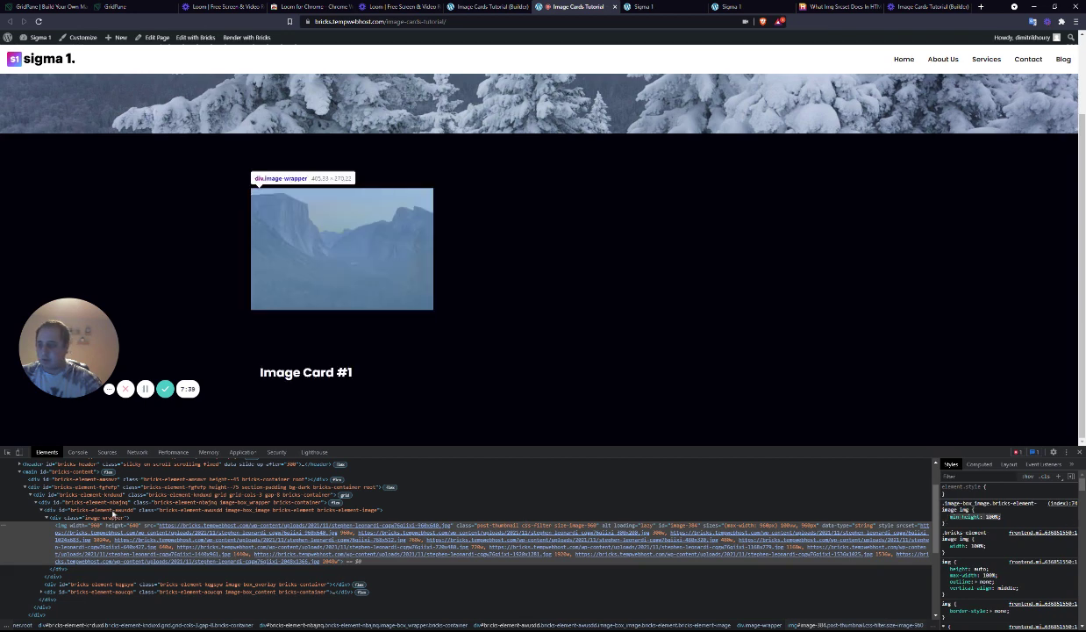
{"action": "left_click", "coordinate": [110, 519]}
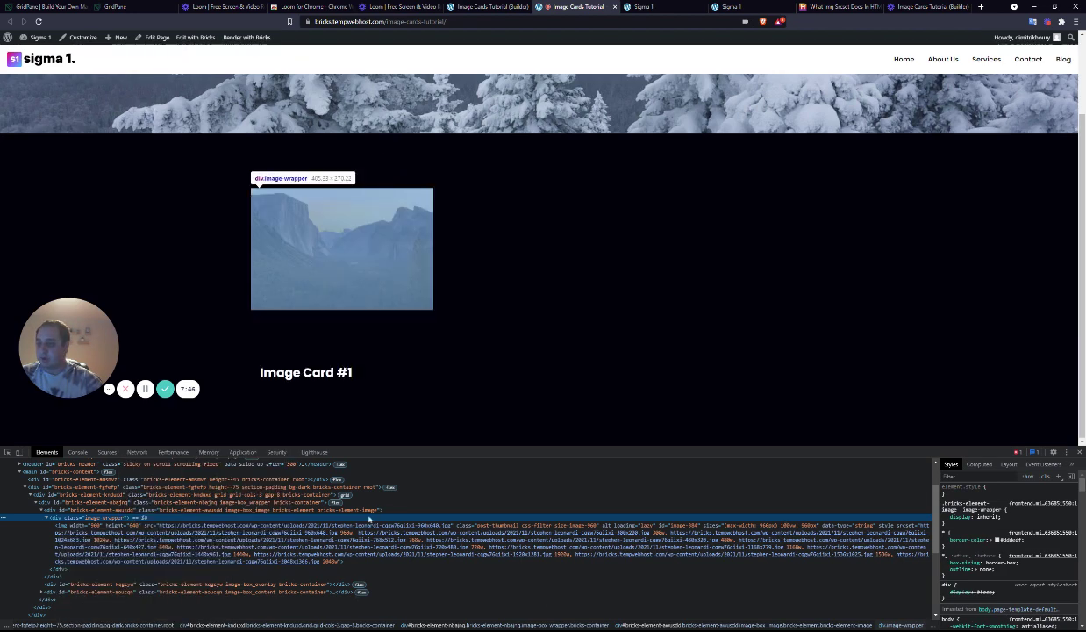
- Back in the builder, add a Code element to the second Container and move it above Image Card Grid
{"action": "left_click", "coordinate": [502, 6]}
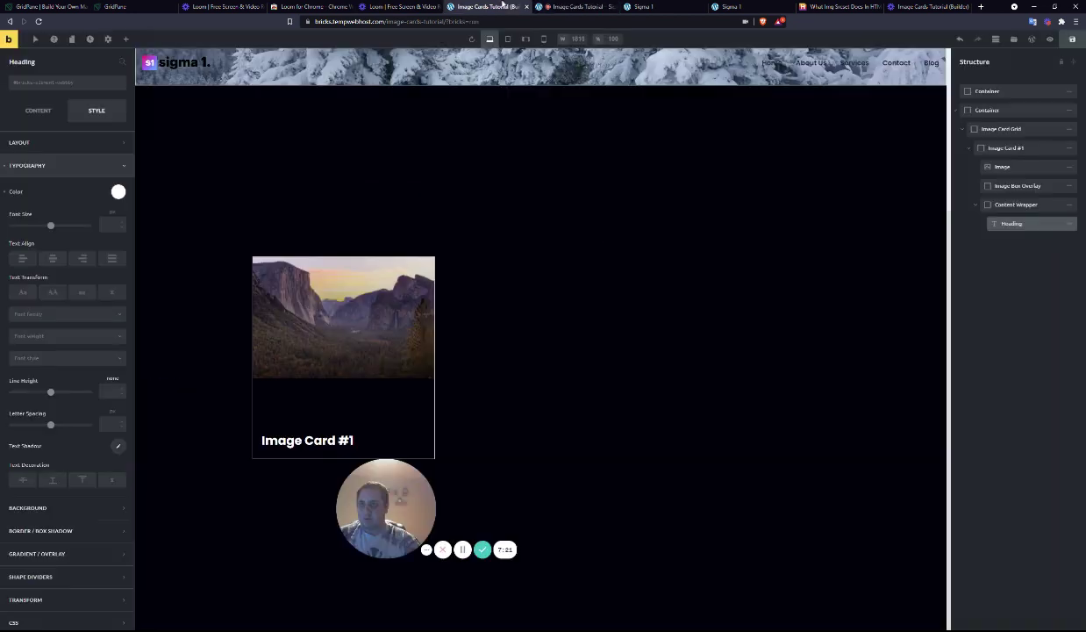
{"action": "left_click", "coordinate": [963, 129]}
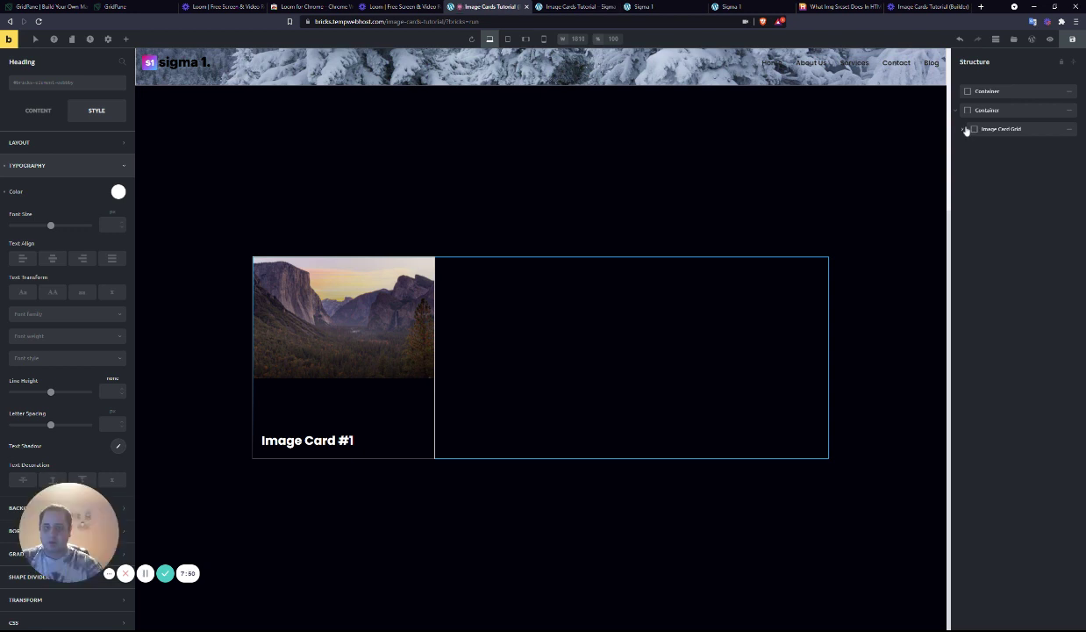
{"action": "left_click", "coordinate": [977, 110]}
{"action": "left_click", "coordinate": [125, 40]}
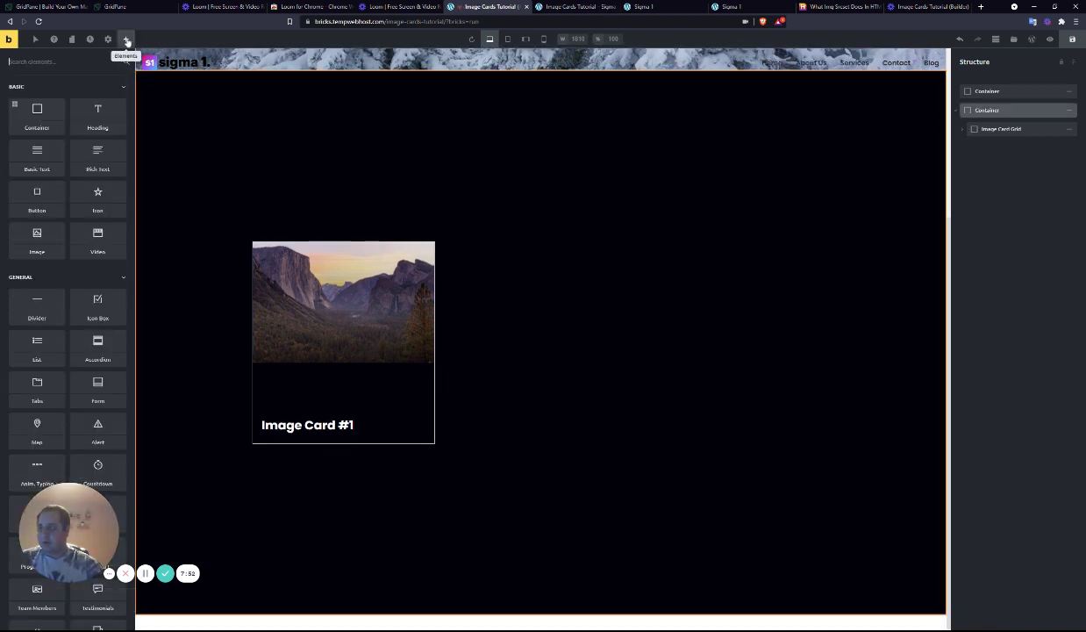
{"action": "type", "text": "code"}
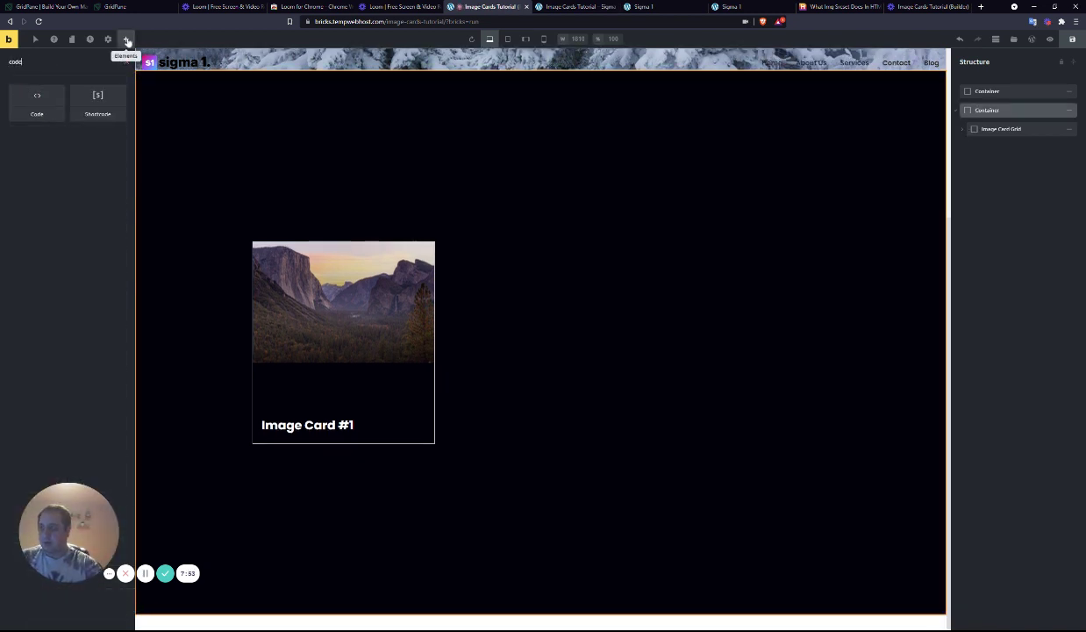
{"action": "left_click", "coordinate": [37, 102]}
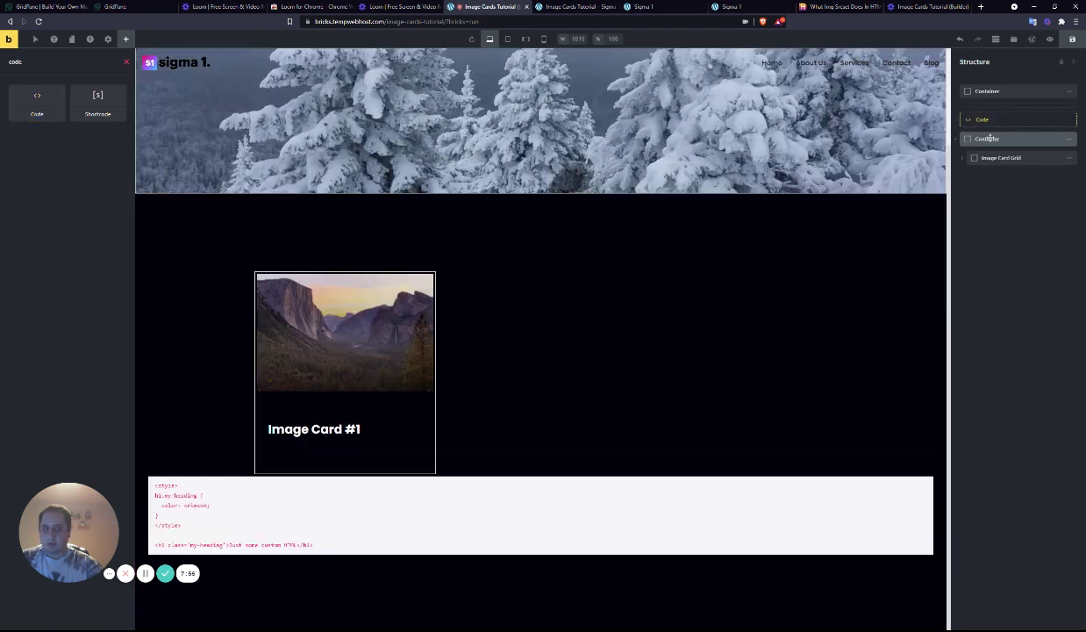
{"action": "left_click_drag", "start_coordinate": [989, 137], "coordinate": [989, 129]}
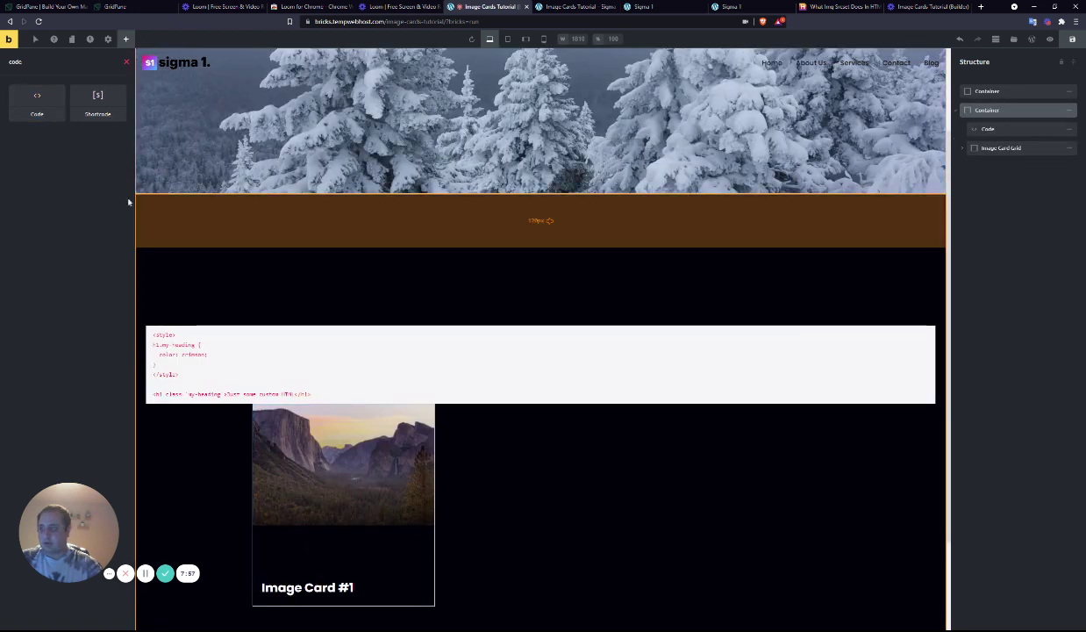
{"action": "left_click", "coordinate": [987, 129]}
- Turn on Execute Code for the Code element in a widened settings panel
{"action": "left_click", "coordinate": [38, 110]}
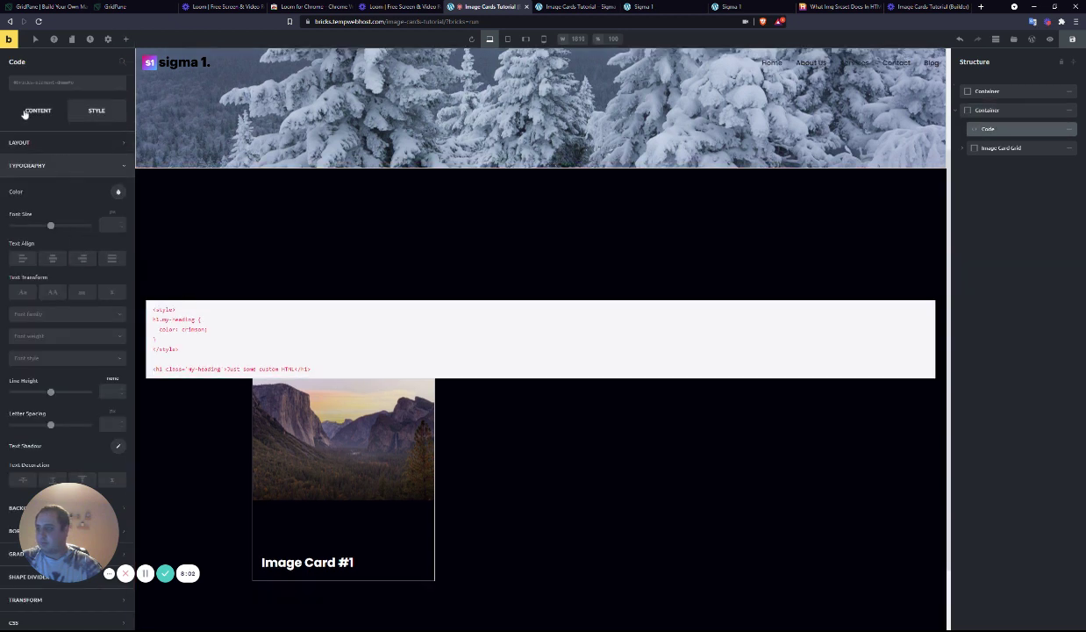
{"action": "left_click", "coordinate": [122, 142]}
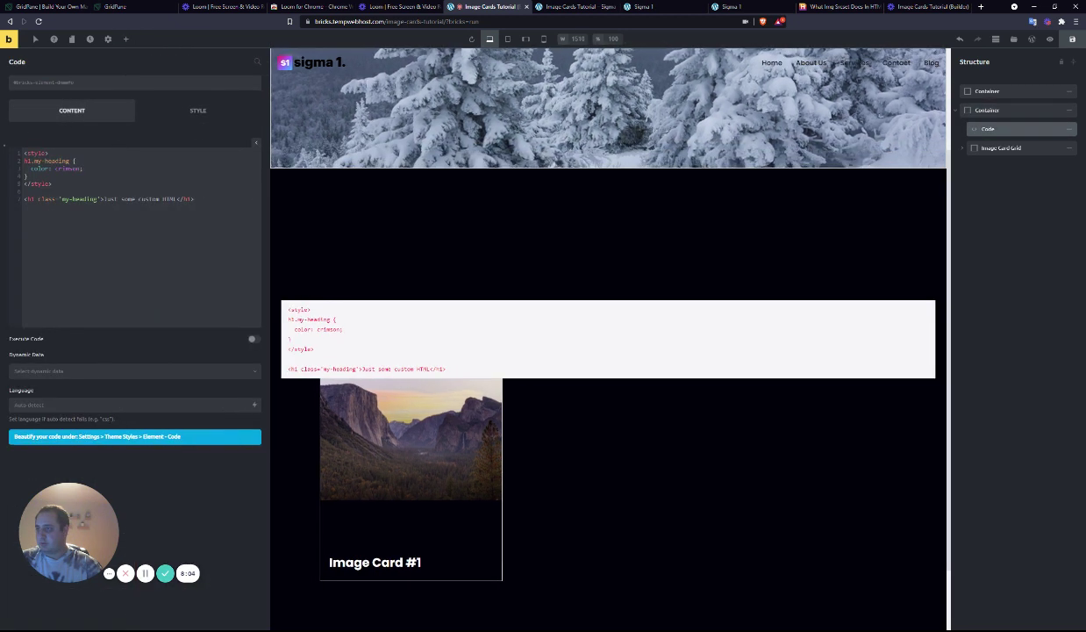
{"action": "left_click_drag", "start_coordinate": [78, 535], "coordinate": [76, 578]}
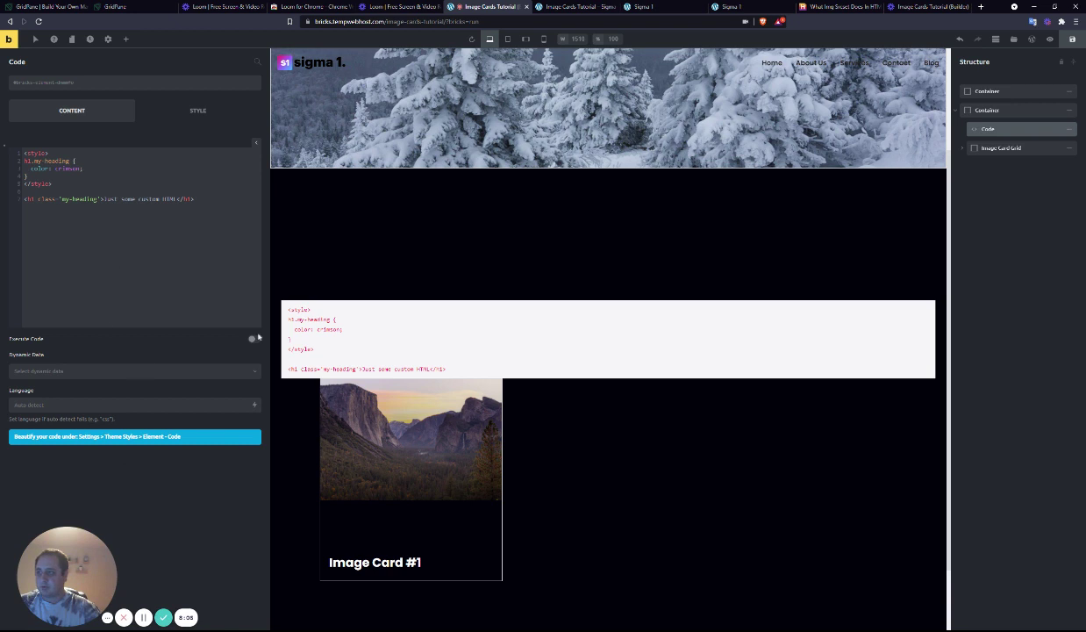
{"action": "left_click", "coordinate": [253, 339]}
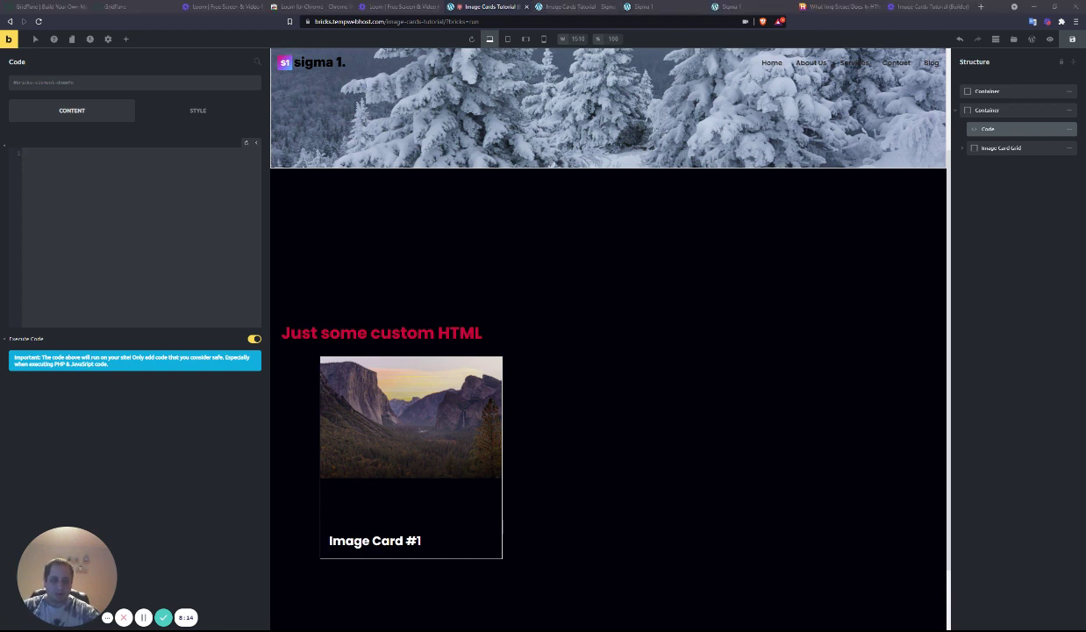
- Paste the style block giving .image-box_image and .image-wrapper 100% height and img object-fit: cover
{"action": "left_click", "coordinate": [85, 184]}
{"action": "type", "text": "<style>  .image-box_image { height: 100%; }  .image-box_image > .image-wrapper { height: 100%; }   .image-box_image > .image-wrapper > img{ object-fit:cover; }  </style>"}
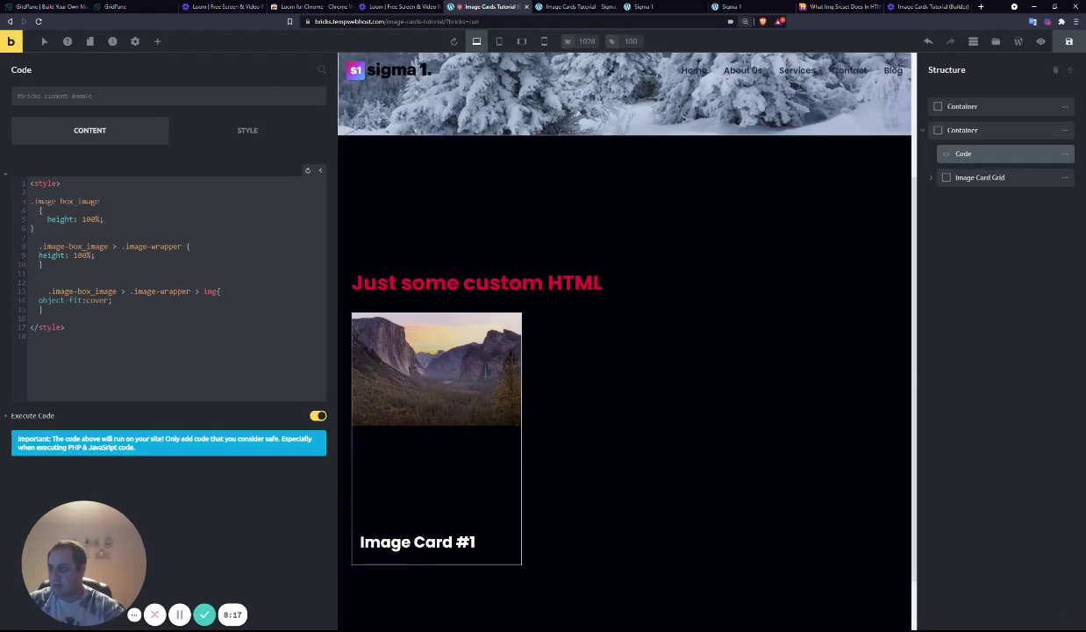
{"action": "key", "text": "ctrl+plus"}
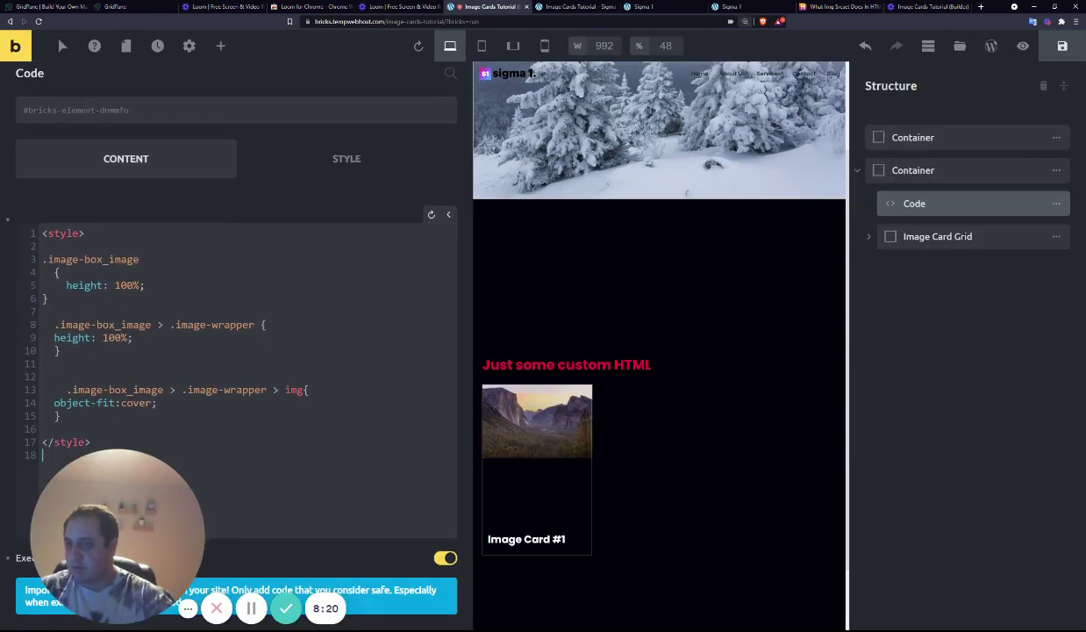
{"action": "left_click_drag", "start_coordinate": [130, 562], "coordinate": [319, 564]}
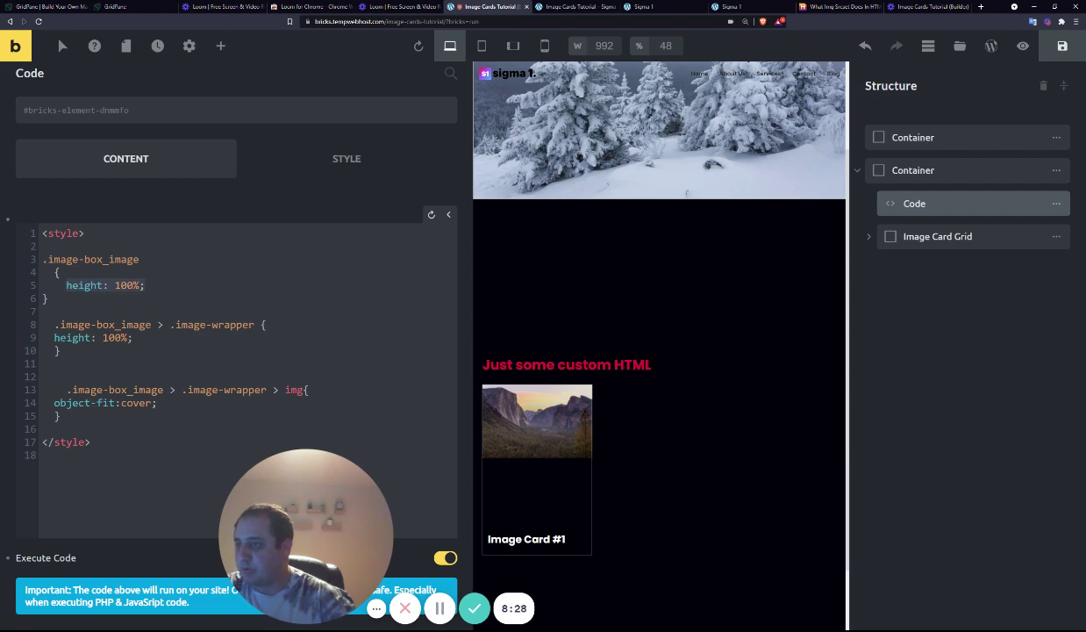
{"action": "left_click_drag", "start_coordinate": [48, 324], "coordinate": [151, 324]}
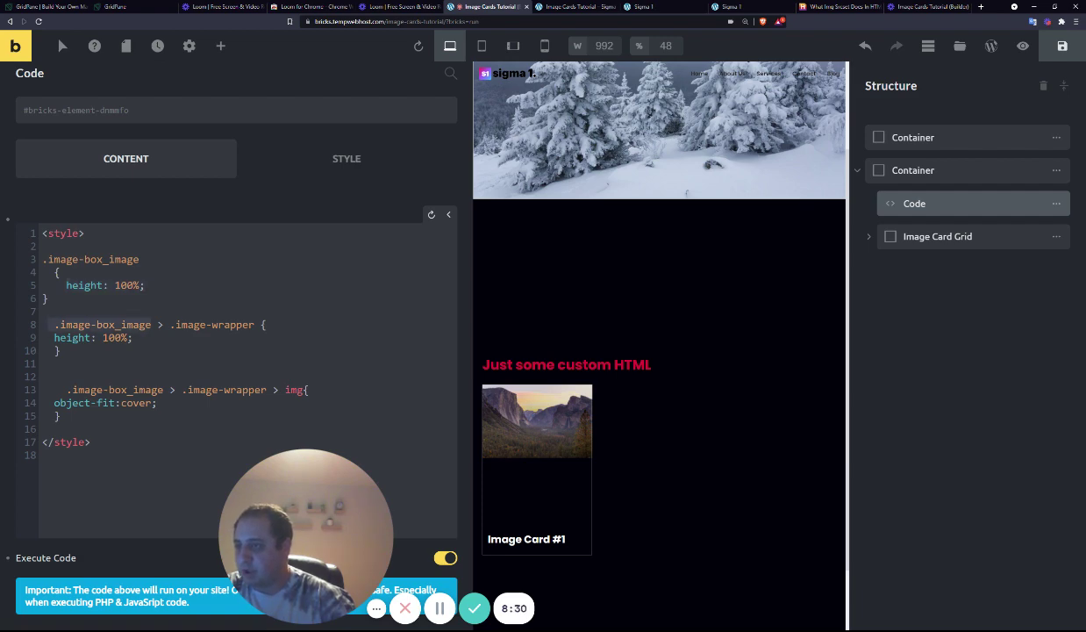
- Check the card's image box element in the live page inspector, then return to the builder tab
{"action": "left_click", "coordinate": [561, 6]}
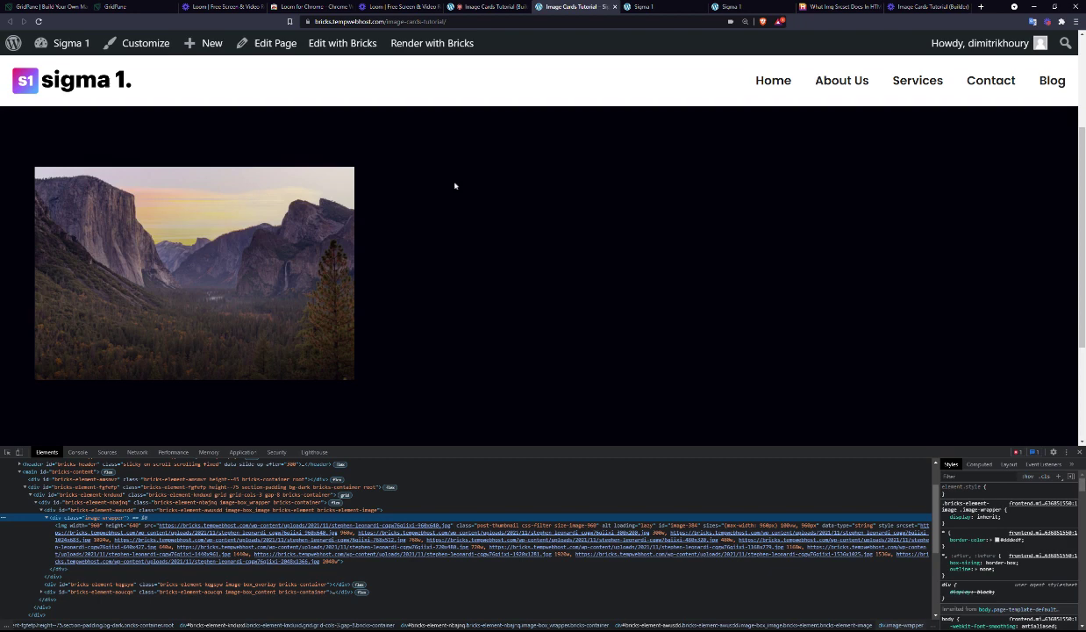
{"action": "scroll", "coordinate": [235, 244], "scroll_direction": "down", "scroll_amount": 2}
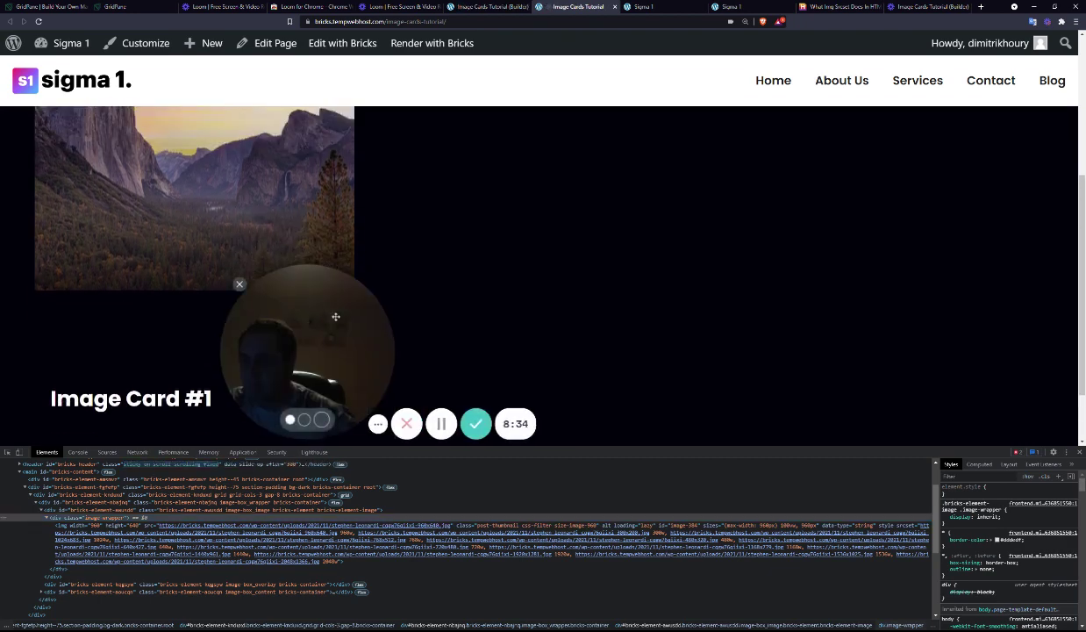
{"action": "scroll", "coordinate": [267, 228], "scroll_direction": "up", "scroll_amount": 1}
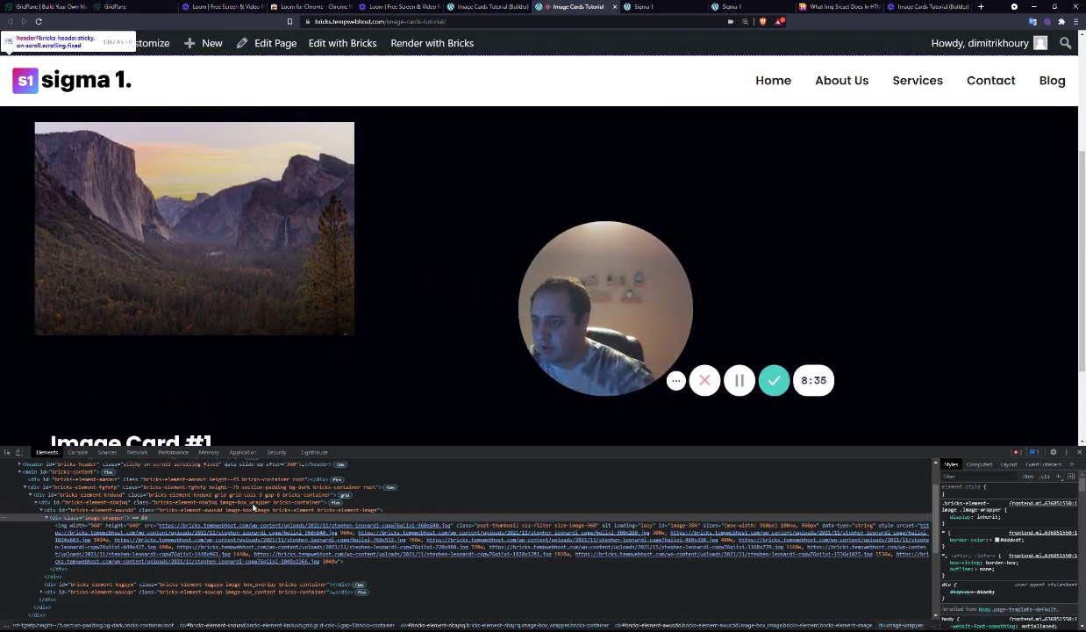
{"action": "left_click", "coordinate": [303, 511]}
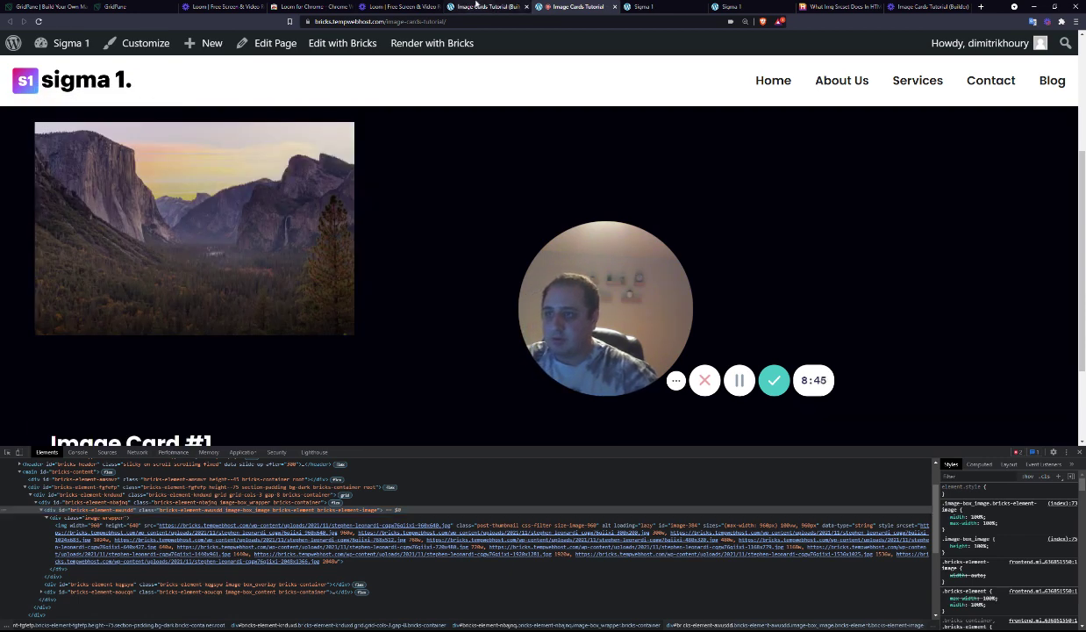
{"action": "left_click", "coordinate": [475, 6]}
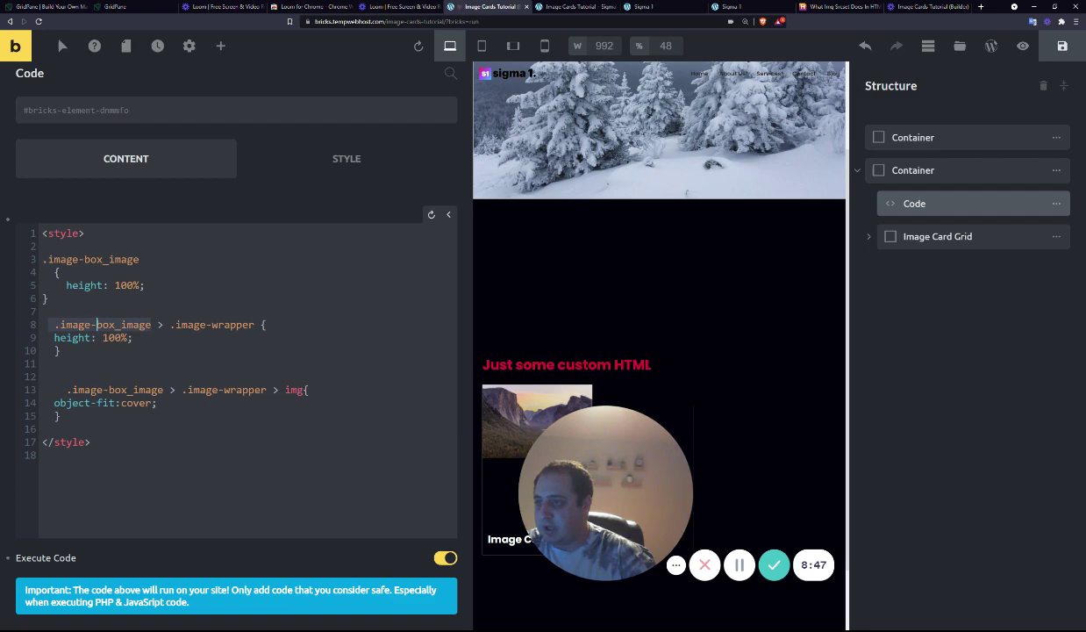
- Paste the image-box CSS into the Code element, run it, and strip the .image-box_image prefix from line 8
{"action": "key", "text": "Escape"}
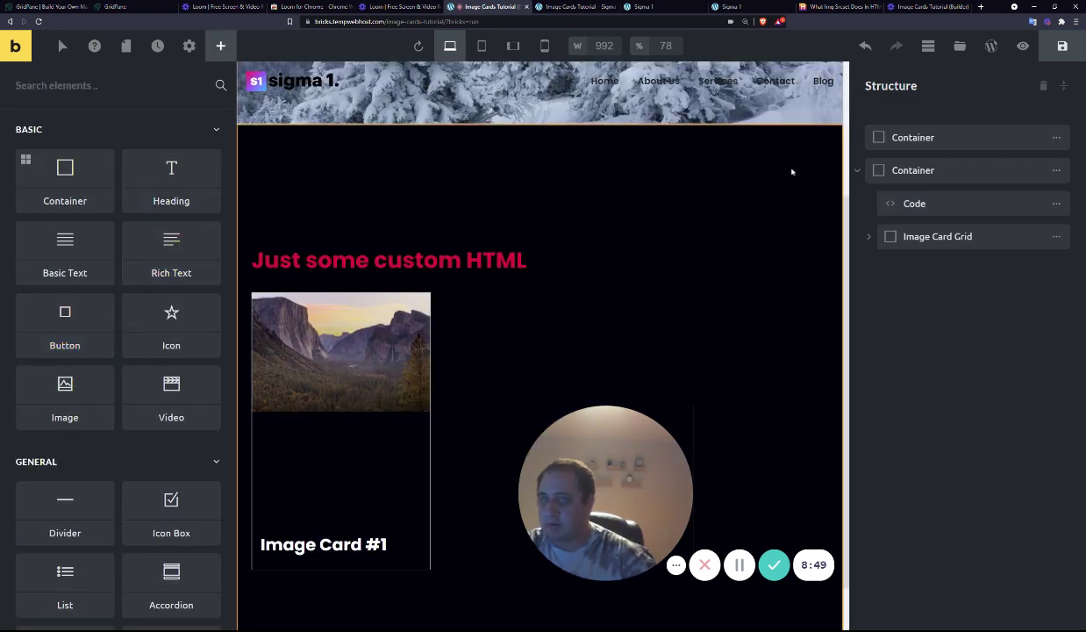
{"action": "left_click", "coordinate": [896, 203]}
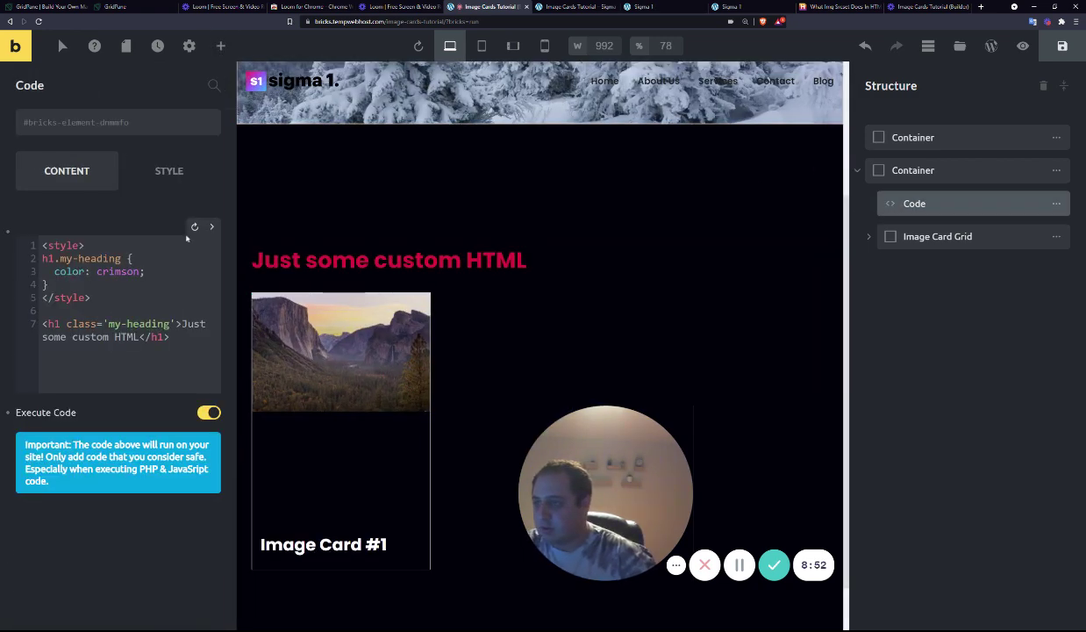
{"action": "left_click", "coordinate": [163, 366]}
{"action": "key", "text": "ctrl+a"}
{"action": "key", "text": "ctrl+a"}
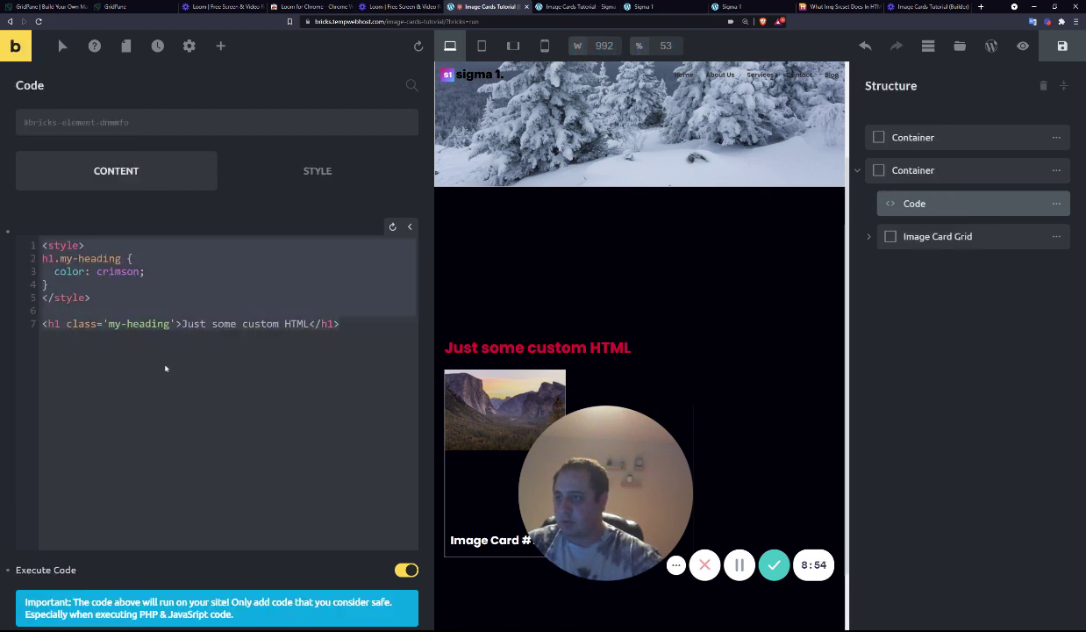
{"action": "type", "text": "<style>  .image-box_image   {     height: 100%; }    .image-box_image > .image-wrapper {   height: 100%;   }       .image-box_image > .image-wrapper > img{   object-fit:cover;   }  </style>"}
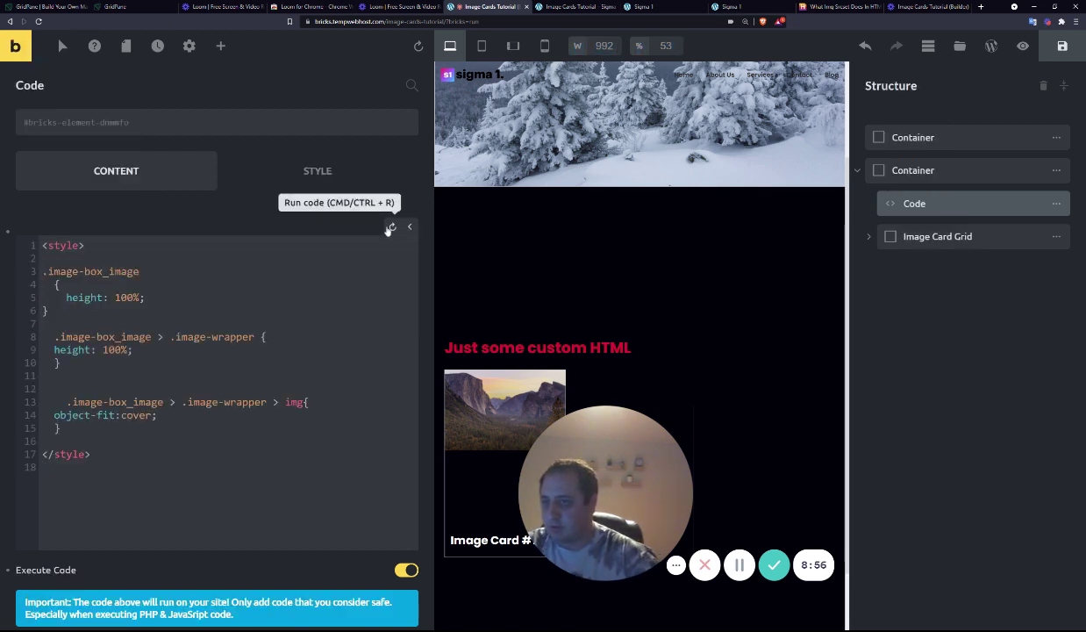
{"action": "left_click", "coordinate": [391, 227]}
{"action": "scroll", "coordinate": [264, 351], "scroll_direction": "down", "scroll_amount": 1}
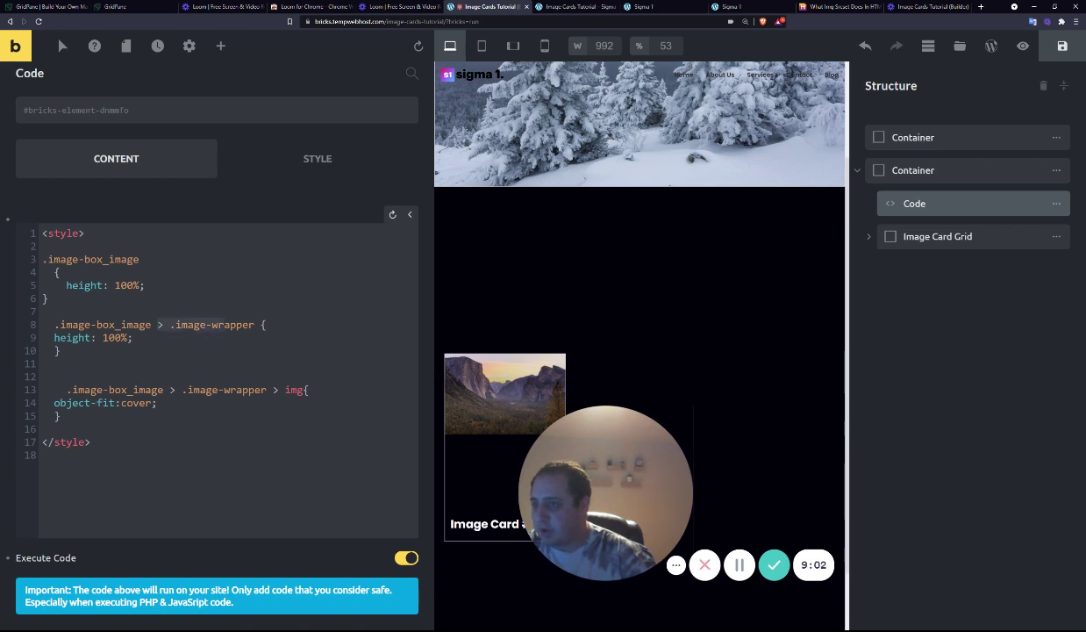
{"action": "left_click_drag", "start_coordinate": [219, 312], "coordinate": [249, 313]}
{"action": "left_click_drag", "start_coordinate": [169, 325], "coordinate": [55, 324]}
{"action": "key", "text": "BackSpace"}
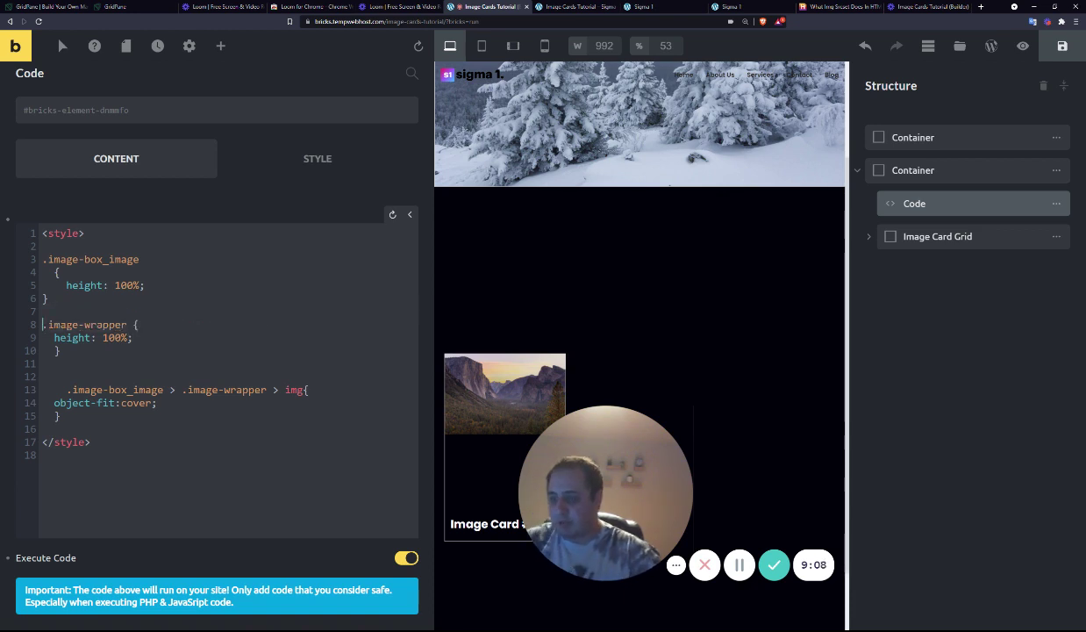
- Replace the old code with the full image-box CSS block, run it, and delete the img object-fit rule
{"action": "key", "text": "Escape"}
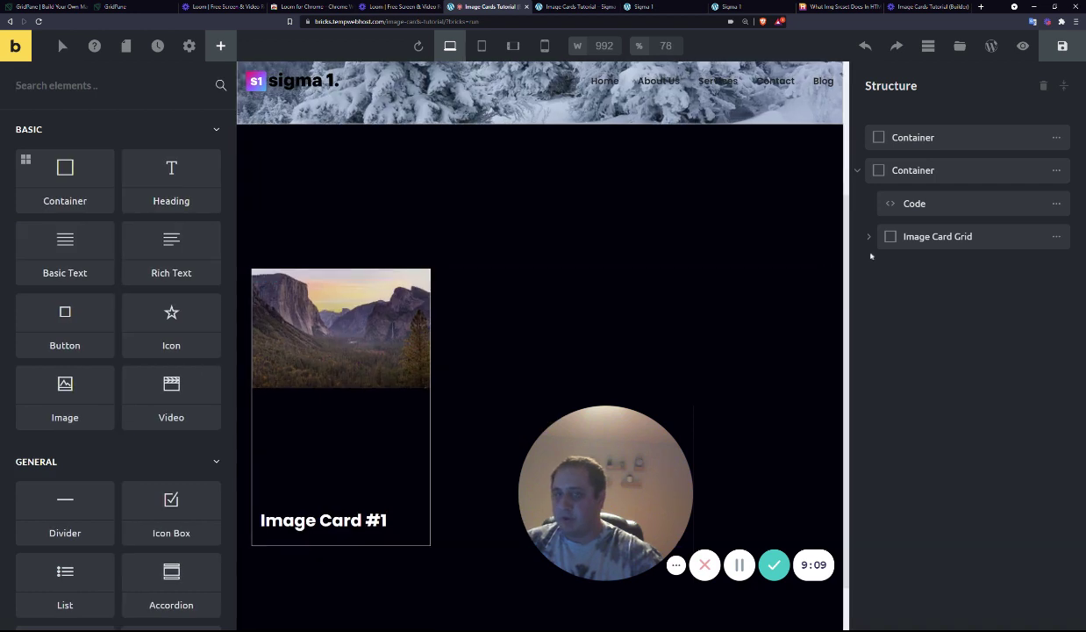
{"action": "left_click", "coordinate": [886, 203]}
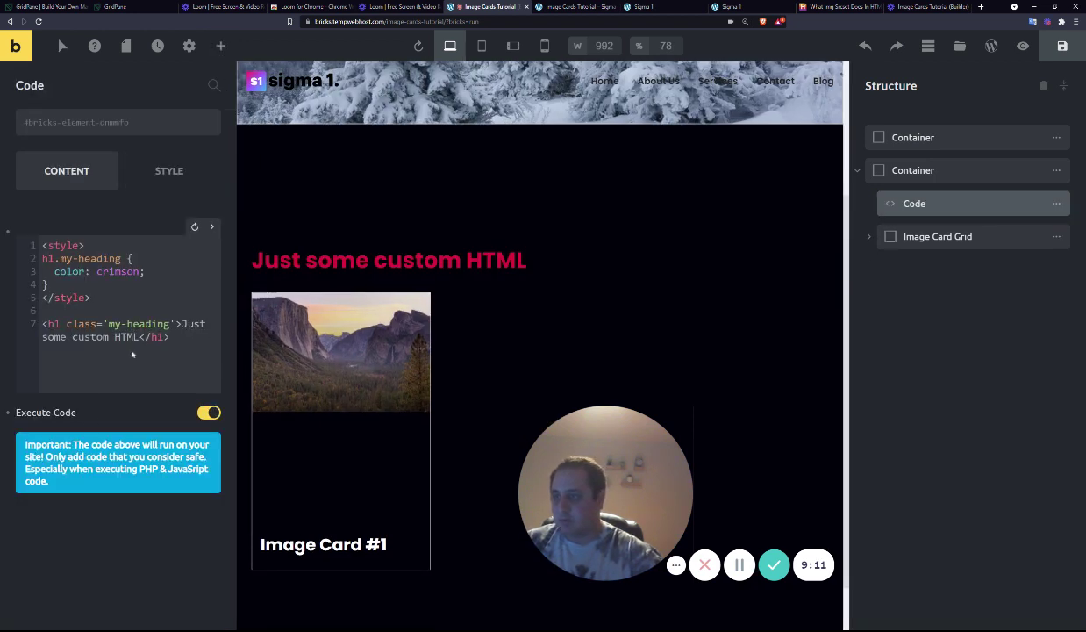
{"action": "key", "text": "ctrl+a"}
{"action": "key", "text": "BackSpace"}
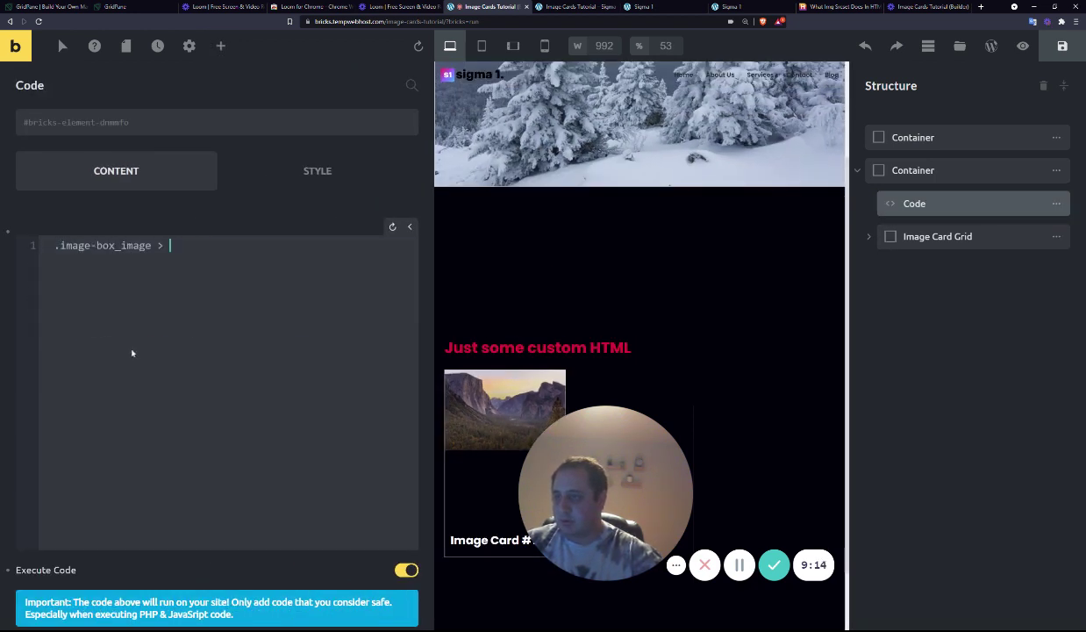
{"action": "type", "text": "<style>  .image-box_image   {     height: 100%; }    .image-box_image > .image-wrapper {   height: 100%;   }       .image-box_image > .image-wrapper > img{   object-fit:cover;   }  </style>"}
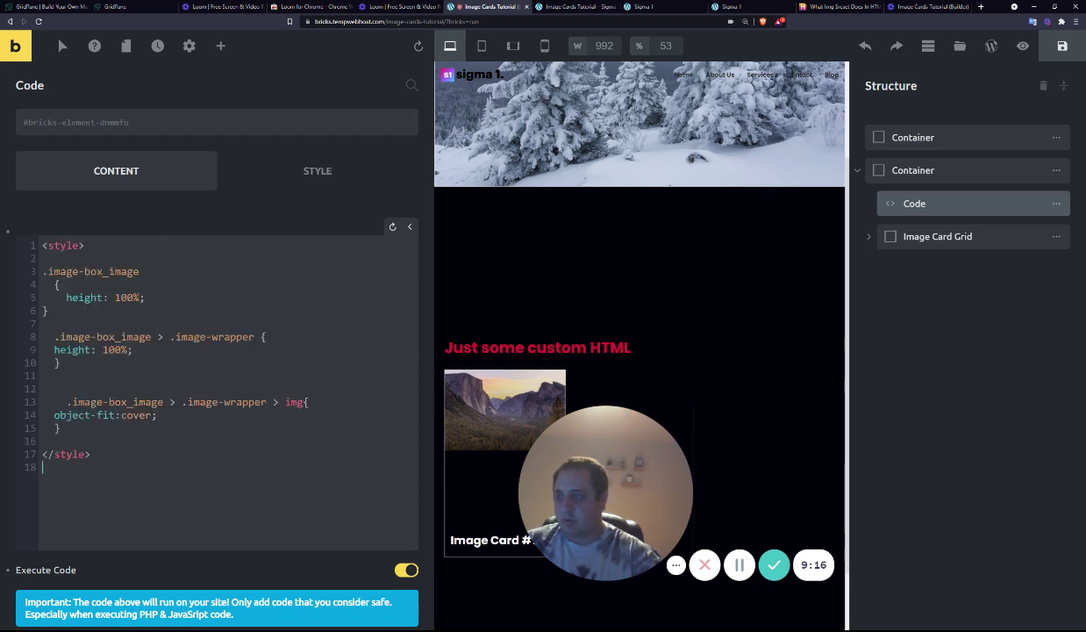
{"action": "left_click", "coordinate": [392, 226]}
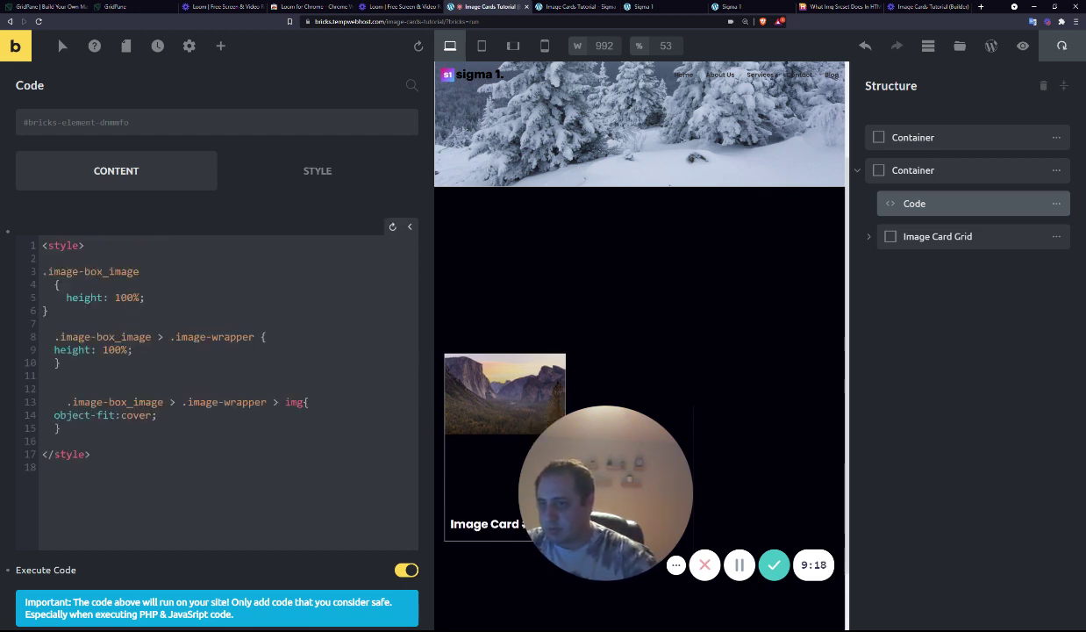
{"action": "scroll", "coordinate": [378, 228], "scroll_direction": "down", "scroll_amount": 1}
{"action": "left_click_drag", "start_coordinate": [54, 325], "coordinate": [128, 324]}
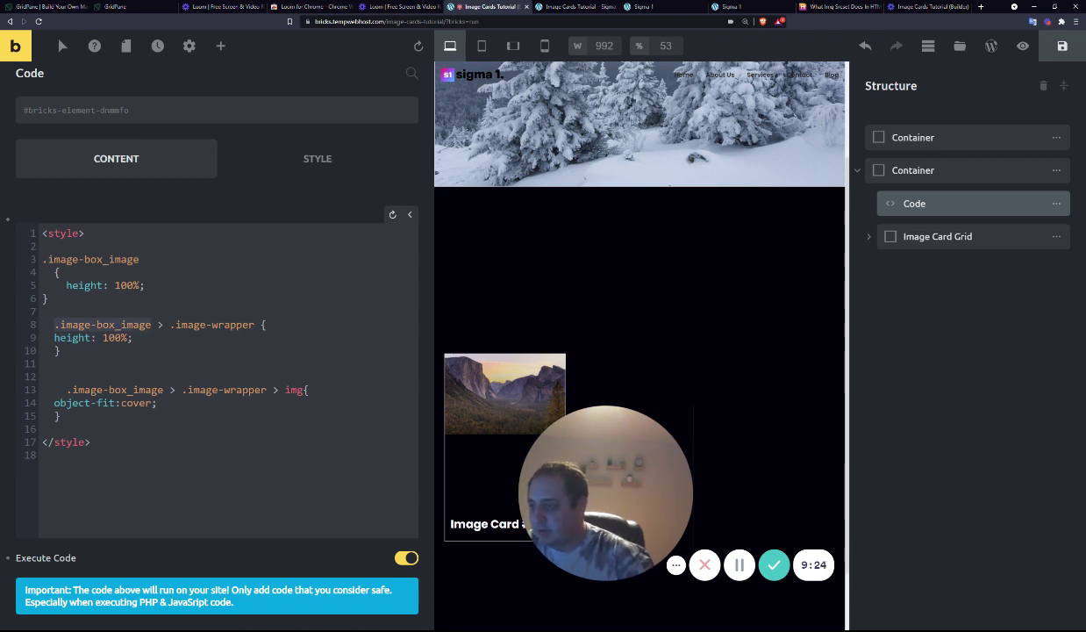
{"action": "left_click_drag", "start_coordinate": [28, 389], "coordinate": [28, 415]}
{"action": "key", "text": "BackSpace"}
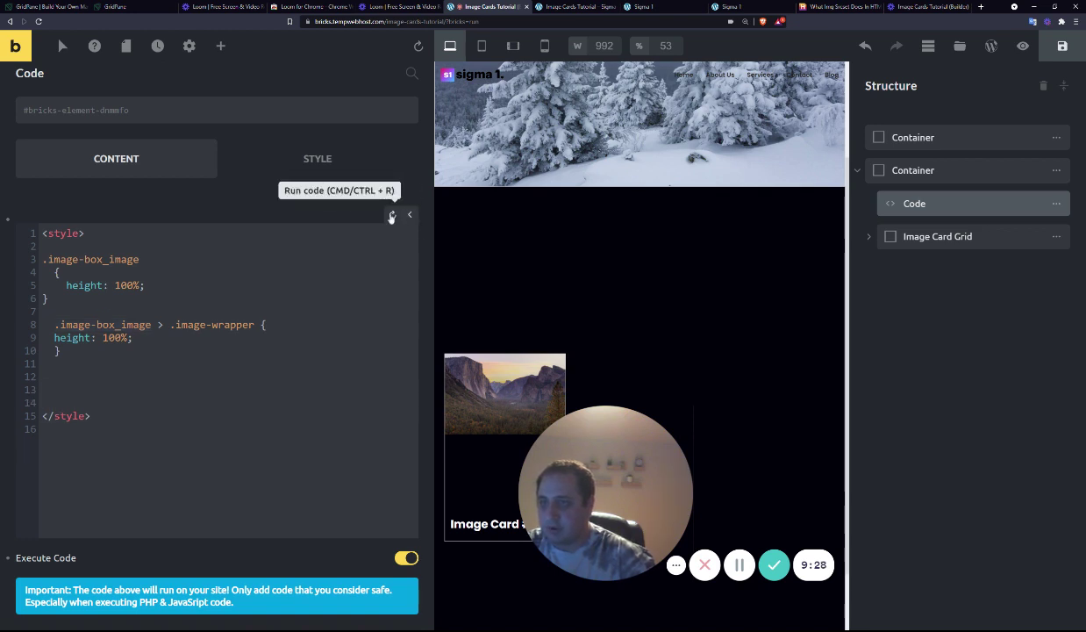
- Save the page and view the tall valley-image card on the live page
{"action": "left_click", "coordinate": [1063, 46]}
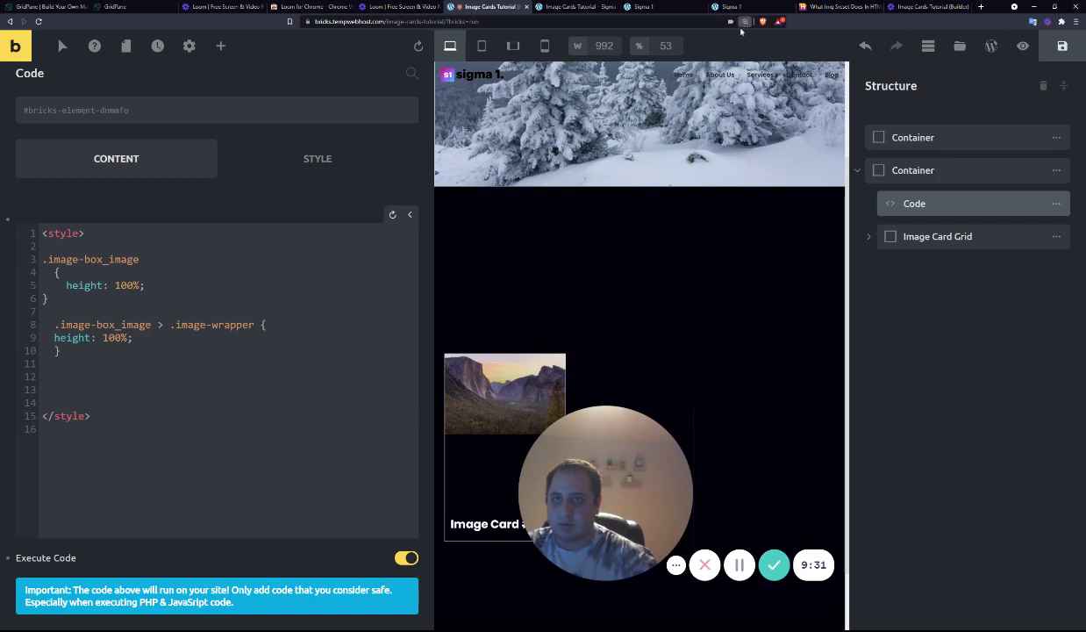
{"action": "key", "text": "ctrl+0"}
{"action": "left_click", "coordinate": [575, 6]}
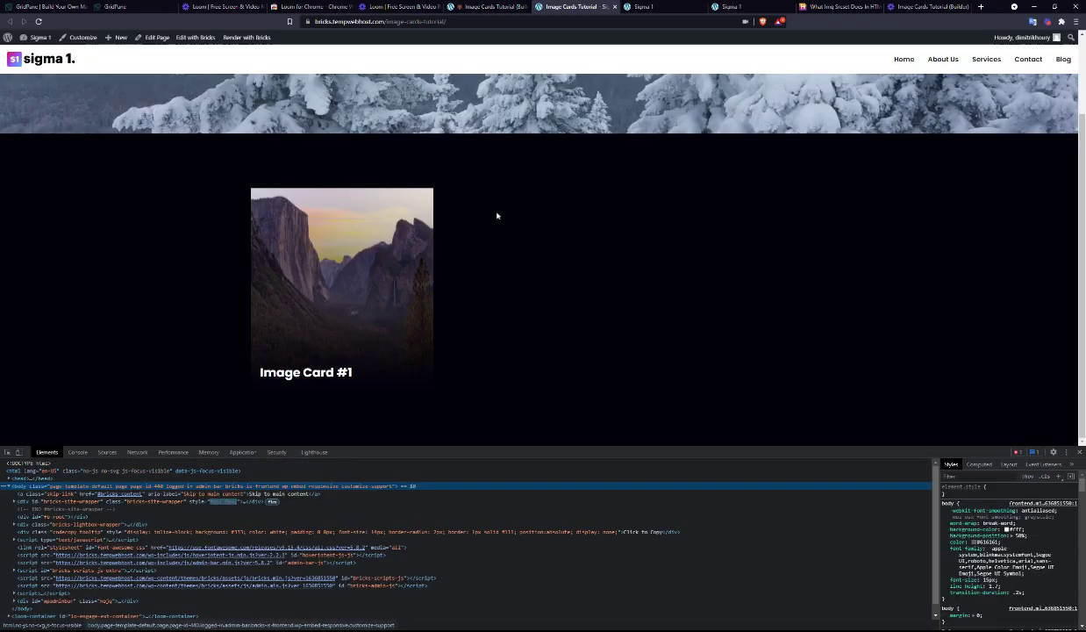
- Close DevTools, paste the img object-fit: cover rule back into the code, and save
{"action": "left_click", "coordinate": [1080, 452]}
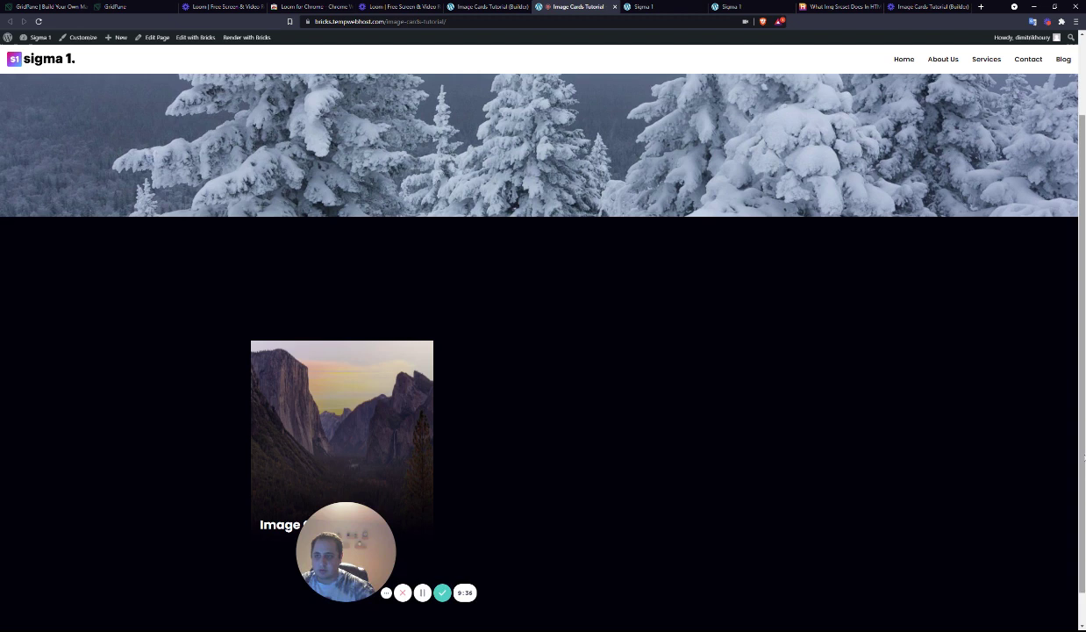
{"action": "left_click_drag", "start_coordinate": [347, 552], "coordinate": [99, 528]}
{"action": "scroll", "coordinate": [326, 451], "scroll_direction": "down", "scroll_amount": 1}
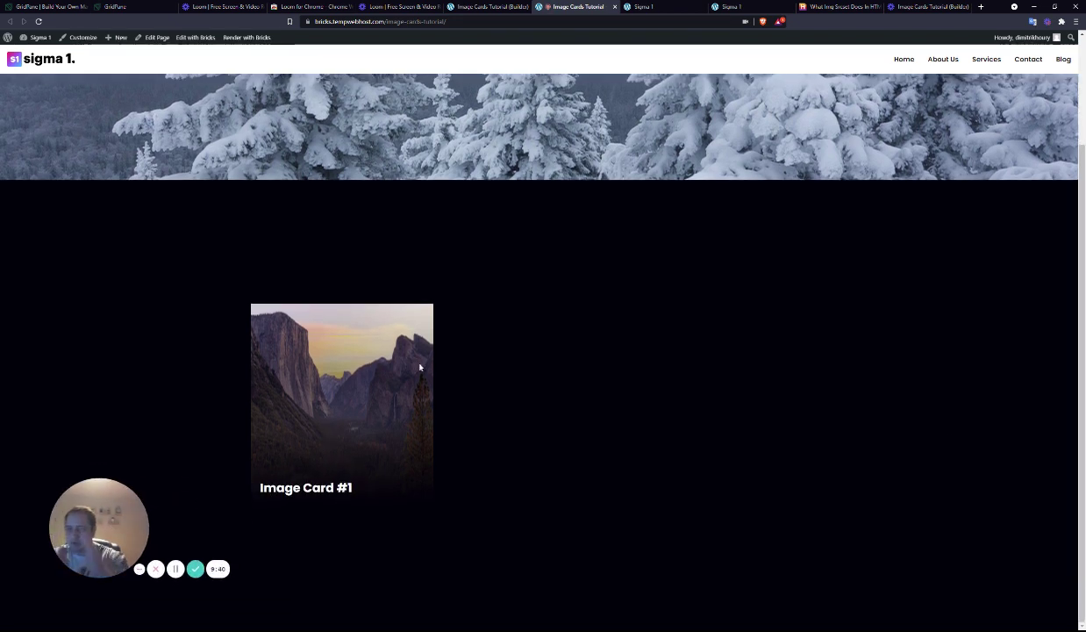
{"action": "left_click", "coordinate": [485, 7]}
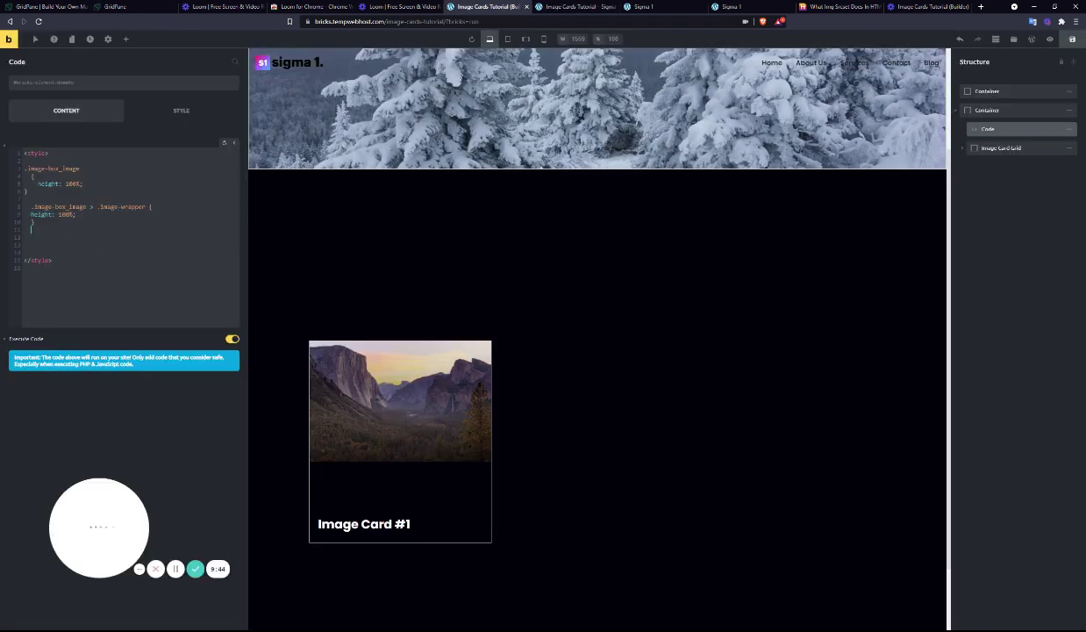
{"action": "type", "text": ".image-box_image > .image-wrapper > img{ object-fit:cover; }"}
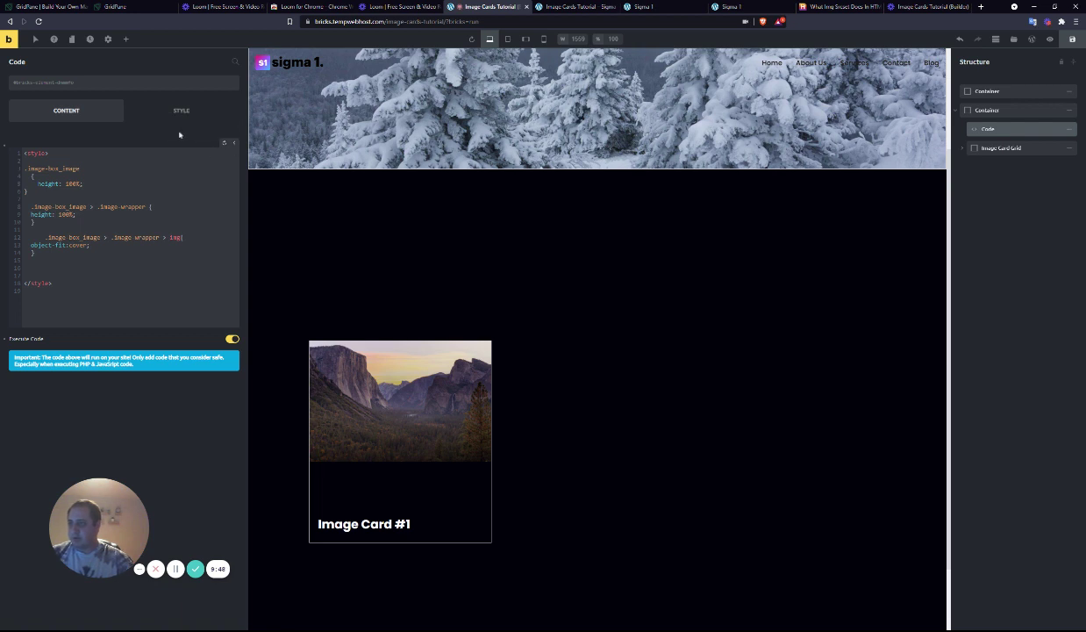
{"action": "key", "text": "ctrl+s"}
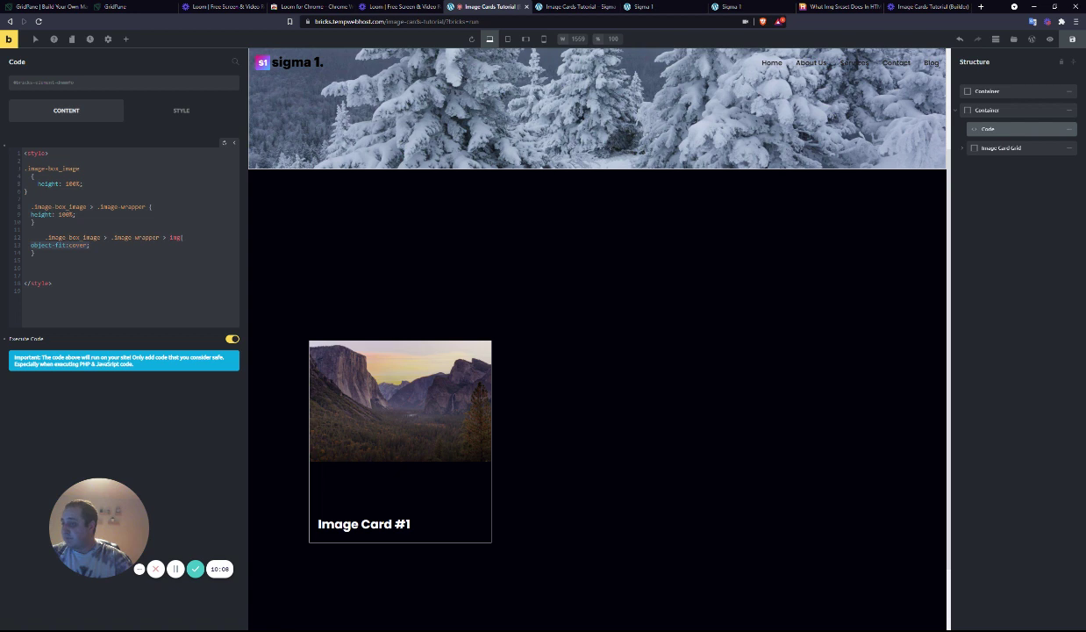
{"action": "key", "text": "ctrl+s"}
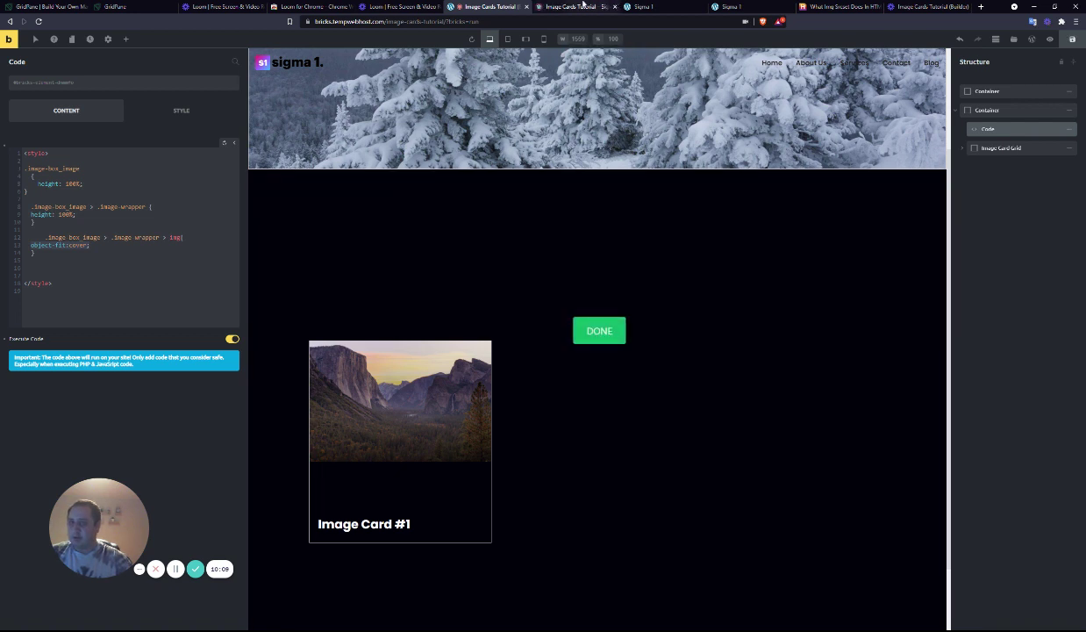
- Check the live page, then open the card's Image element under Image Card Grid
{"action": "left_click", "coordinate": [572, 6]}
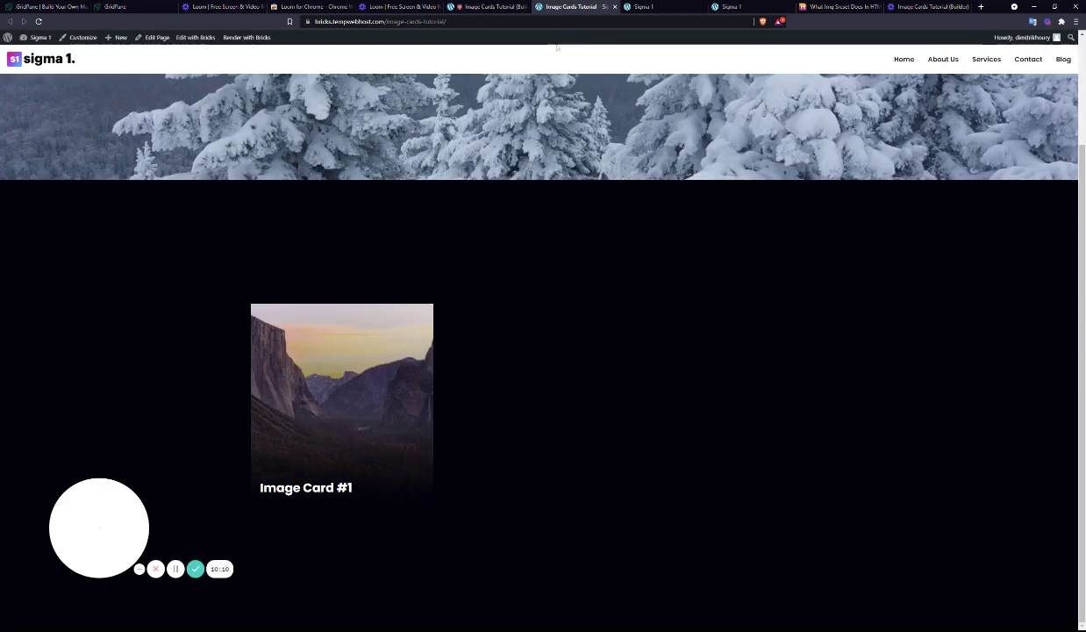
{"action": "left_click", "coordinate": [478, 7]}
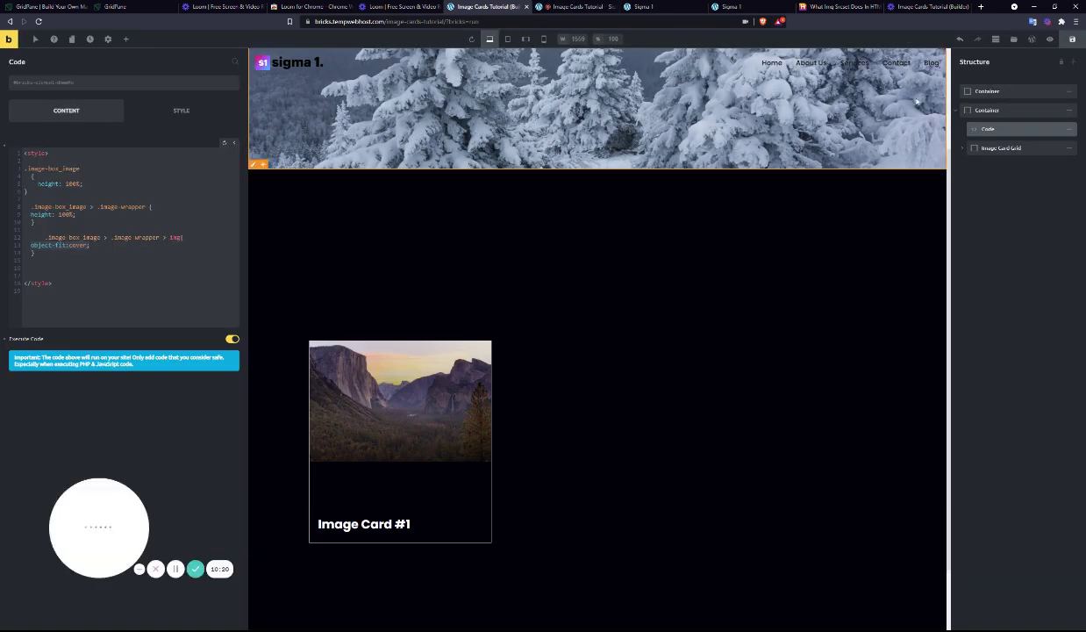
{"action": "left_click", "coordinate": [963, 147]}
{"action": "left_click", "coordinate": [989, 187]}
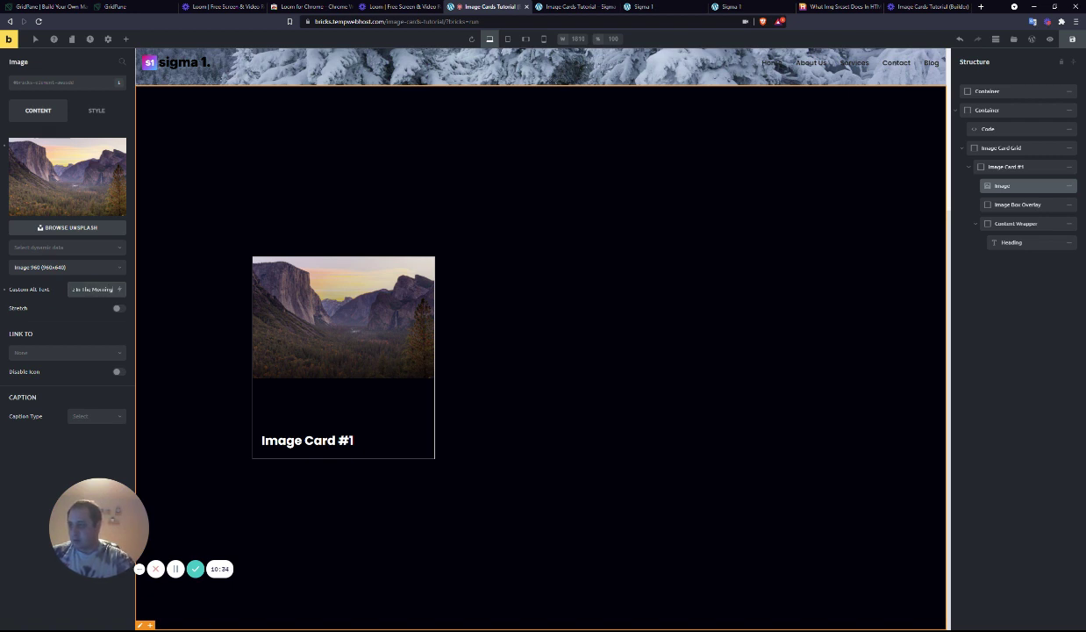
- Save the valley image's alt text and switch to the live page
{"action": "key", "text": "Home"}
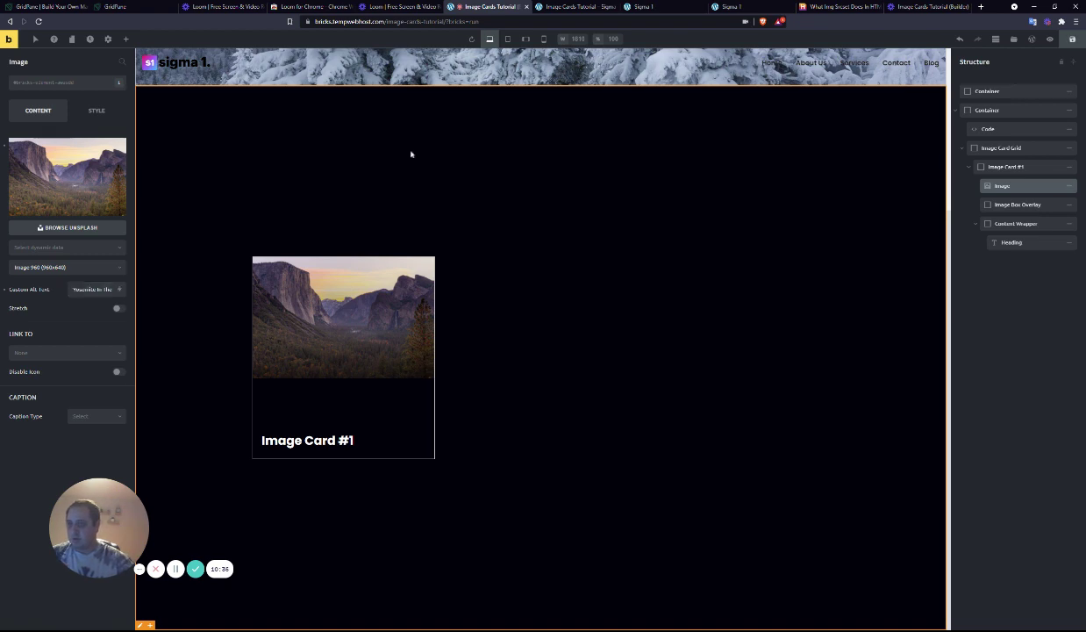
{"action": "key", "text": "ctrl+s"}
{"action": "left_click", "coordinate": [575, 6]}
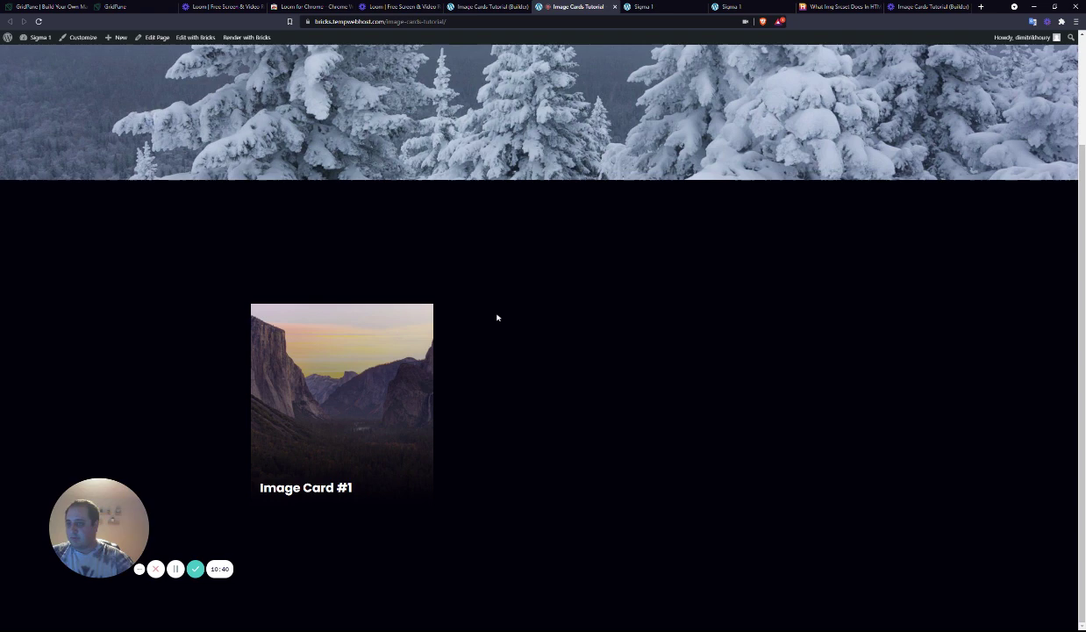
- Inspect the card's img in DevTools to confirm the alt text 'Yosemite In The Morning', then return to the builder
{"action": "key", "text": "ctrl+shift+c"}
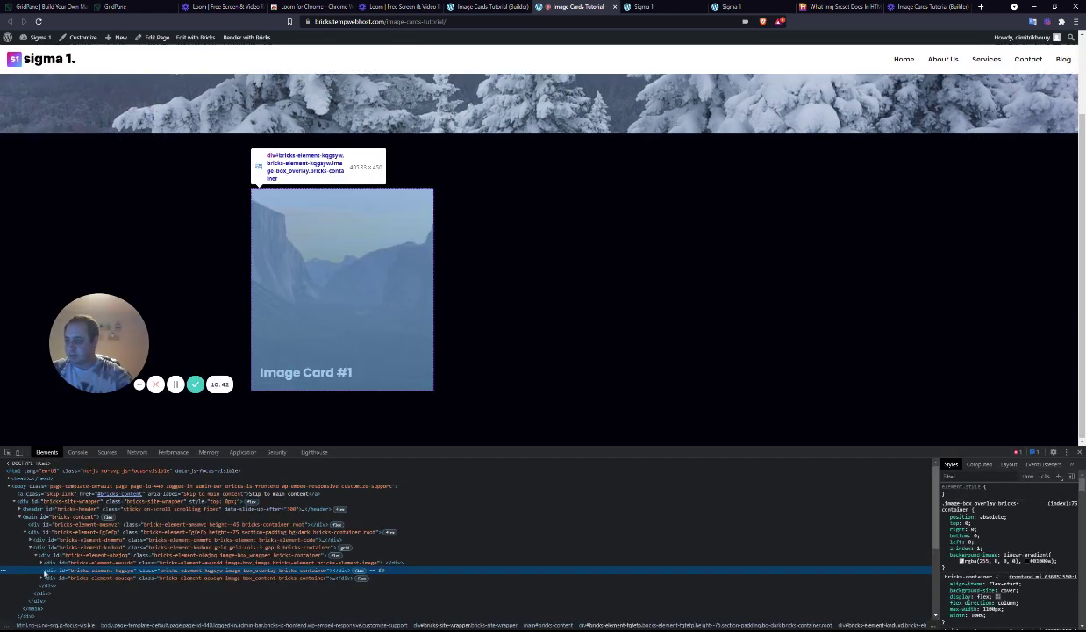
{"action": "left_click", "coordinate": [40, 563]}
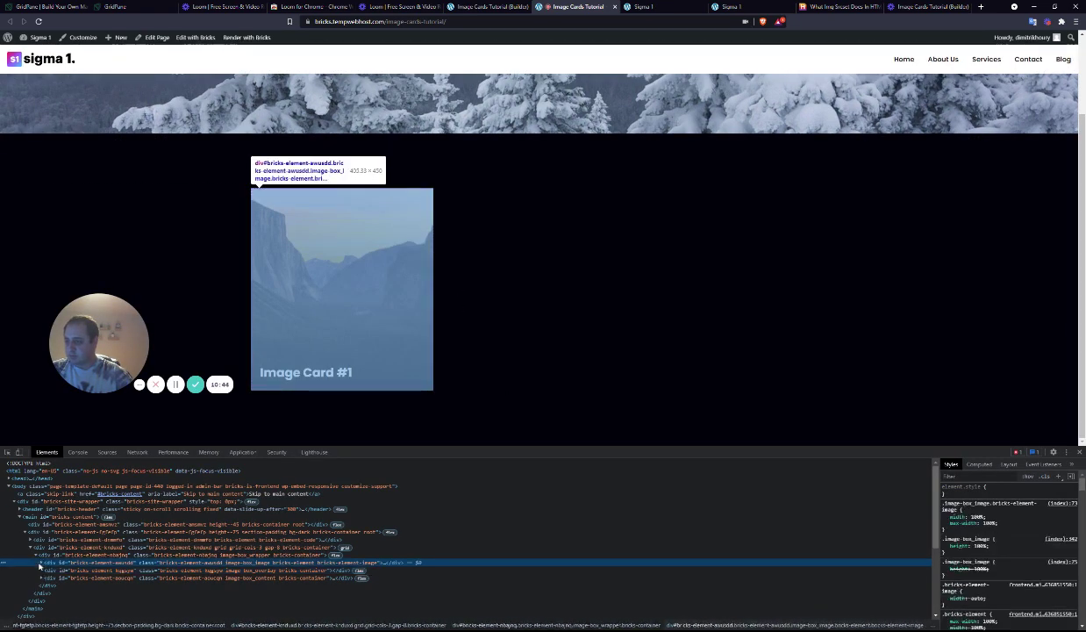
{"action": "left_click", "coordinate": [41, 562]}
{"action": "left_click", "coordinate": [46, 571]}
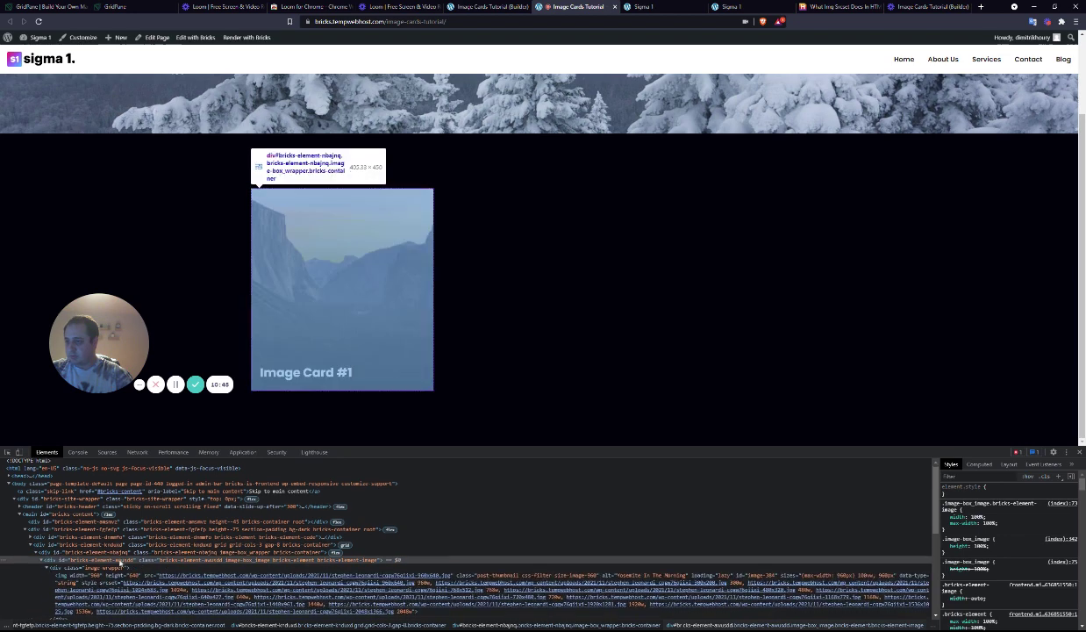
{"action": "scroll", "coordinate": [210, 527], "scroll_direction": "down", "scroll_amount": 2}
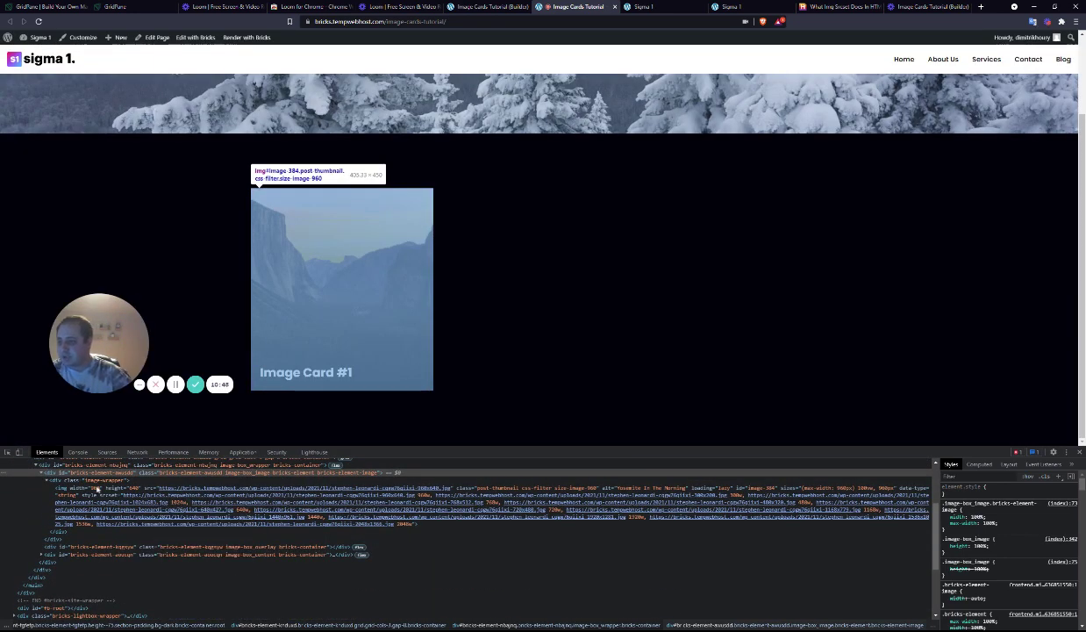
{"action": "left_click", "coordinate": [112, 494]}
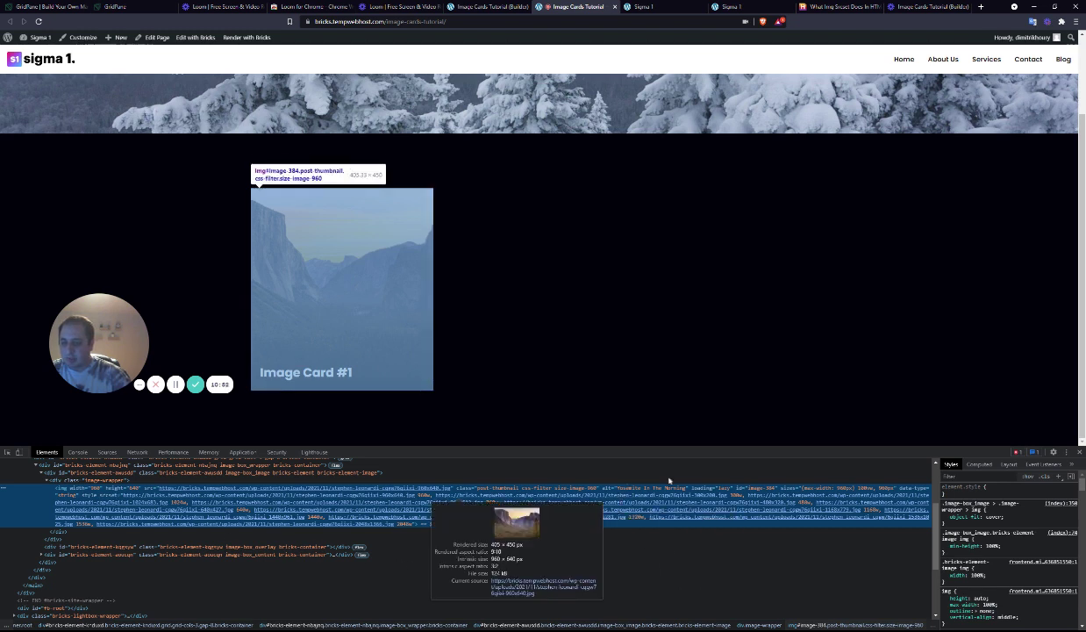
{"action": "double_click", "coordinate": [639, 487]}
{"action": "key", "text": "Escape"}
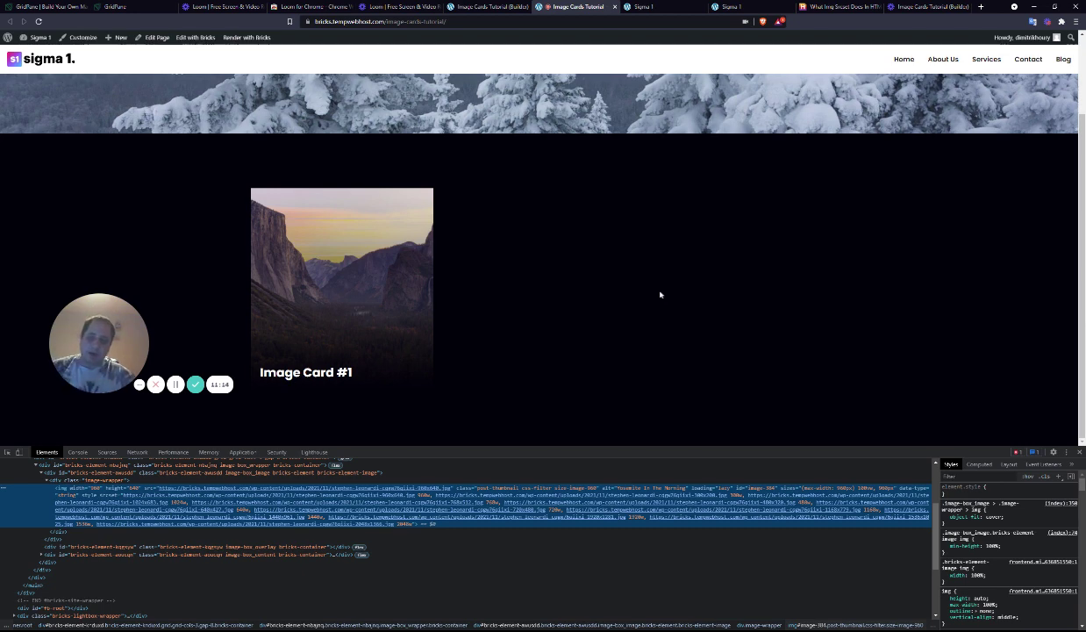
{"action": "left_click", "coordinate": [1079, 452]}
{"action": "scroll", "coordinate": [702, 369], "scroll_direction": "down", "scroll_amount": 1}
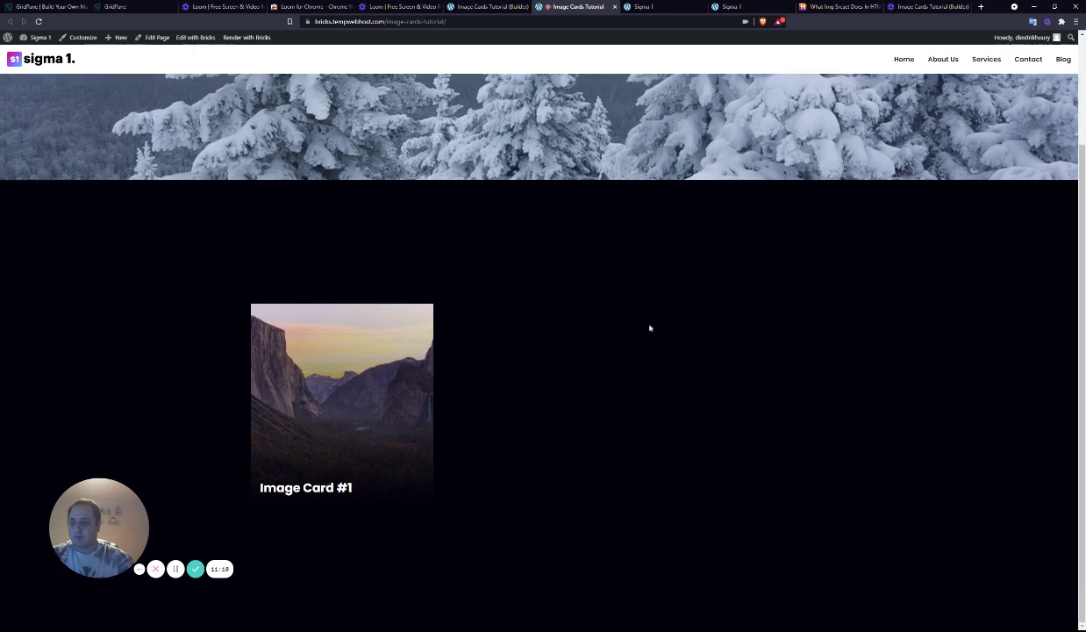
{"action": "left_click", "coordinate": [486, 6]}
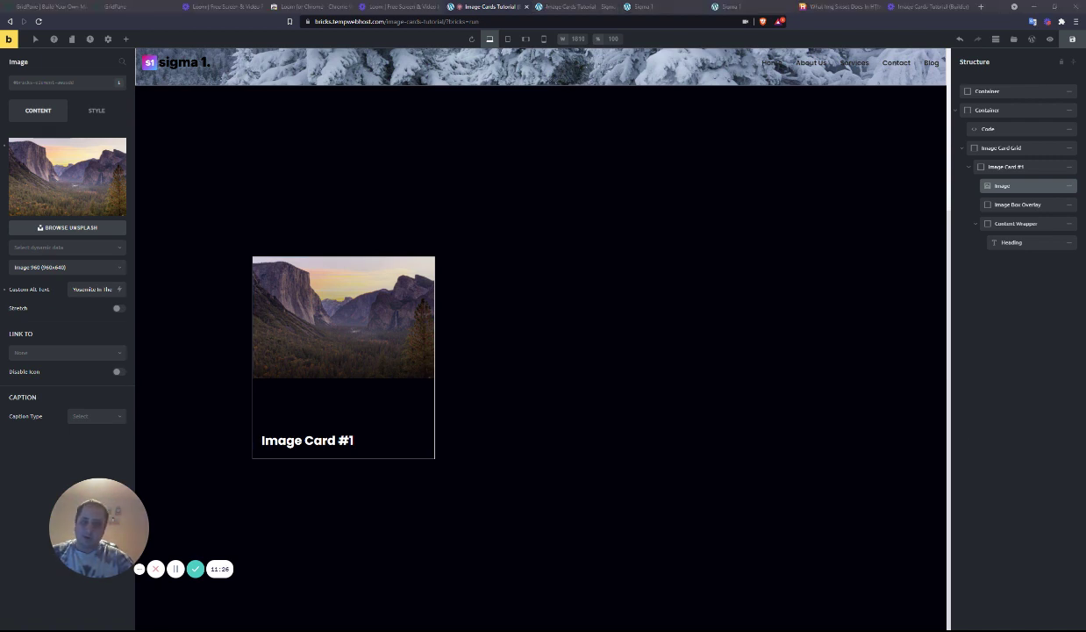
- Add 100% height and object-fit cover rules for .bricks-element-inner and its image-wrapper to the Code element, and save
{"action": "left_click", "coordinate": [977, 130]}
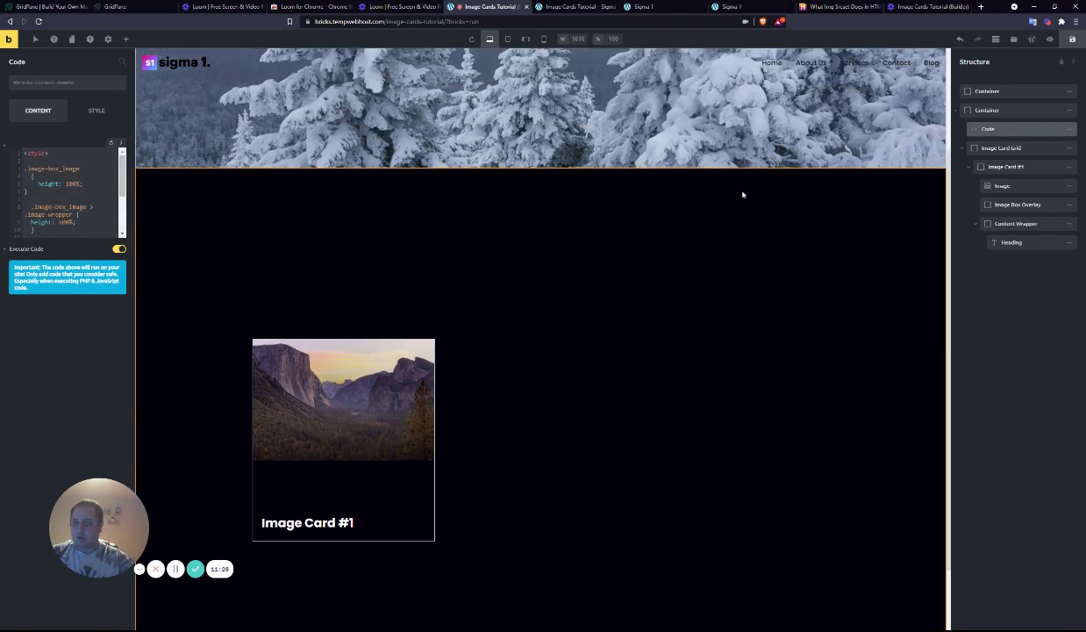
{"action": "left_click", "coordinate": [121, 141]}
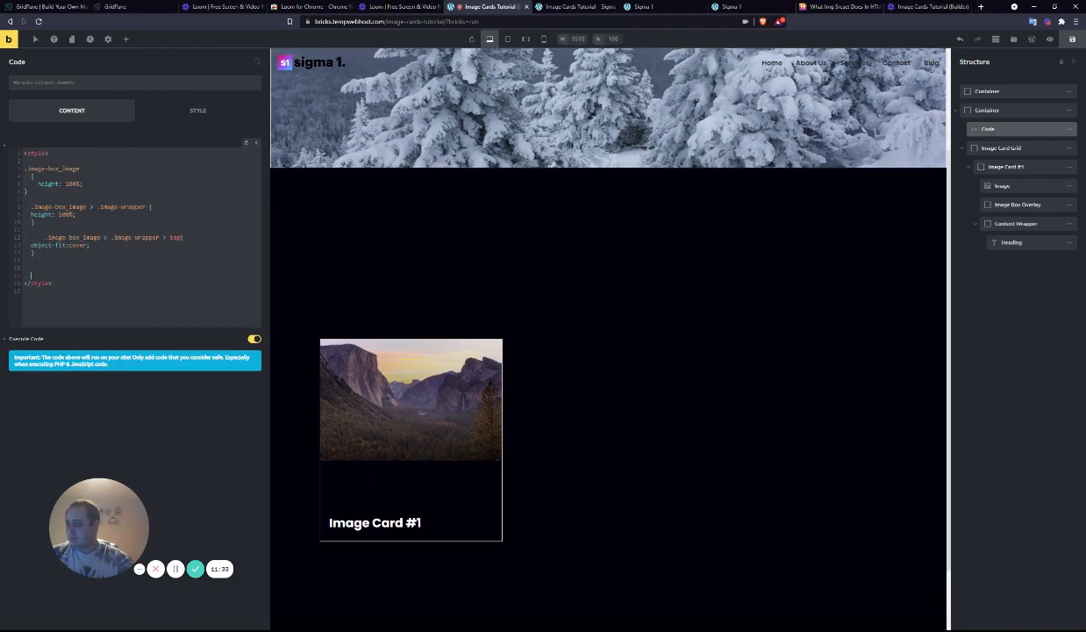
{"action": "key", "text": "Return"}
{"action": "key", "text": "Return"}
{"action": "key", "text": "ctrl+v"}
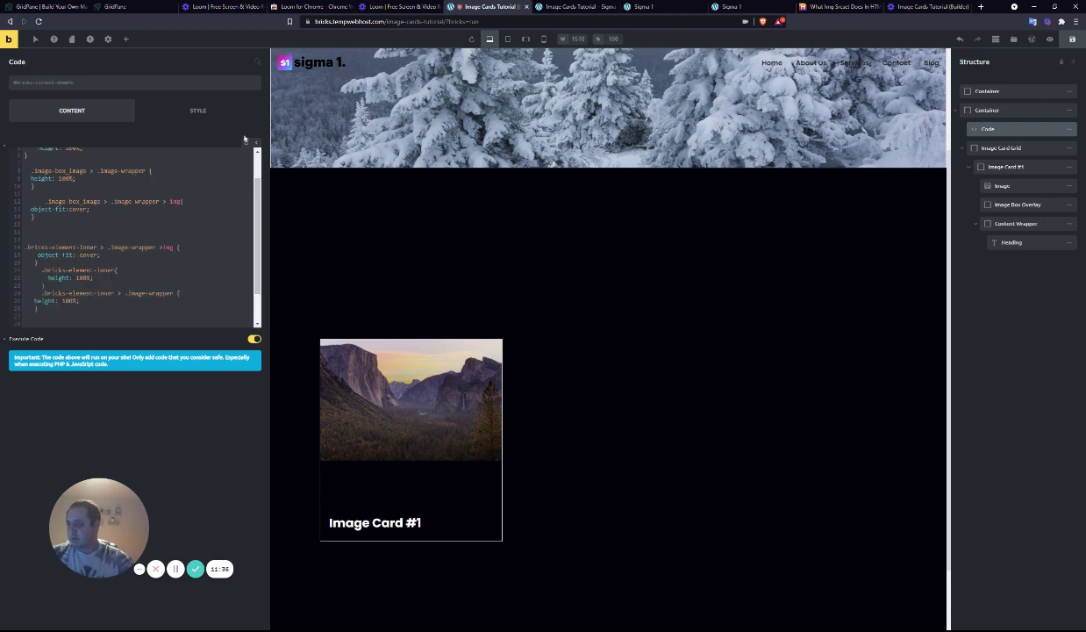
{"action": "scroll", "coordinate": [480, 381], "scroll_direction": "down", "scroll_amount": 1}
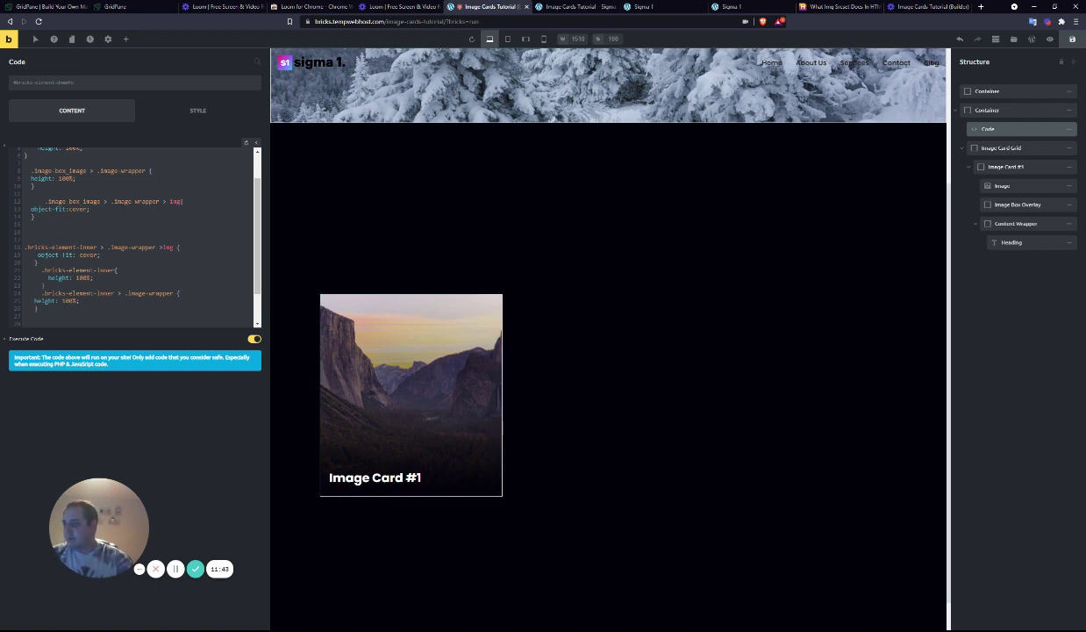
{"action": "left_click_drag", "start_coordinate": [26, 247], "coordinate": [40, 315]}
{"action": "scroll", "coordinate": [132, 263], "scroll_direction": "down", "scroll_amount": 1}
{"action": "left_click", "coordinate": [40, 289]}
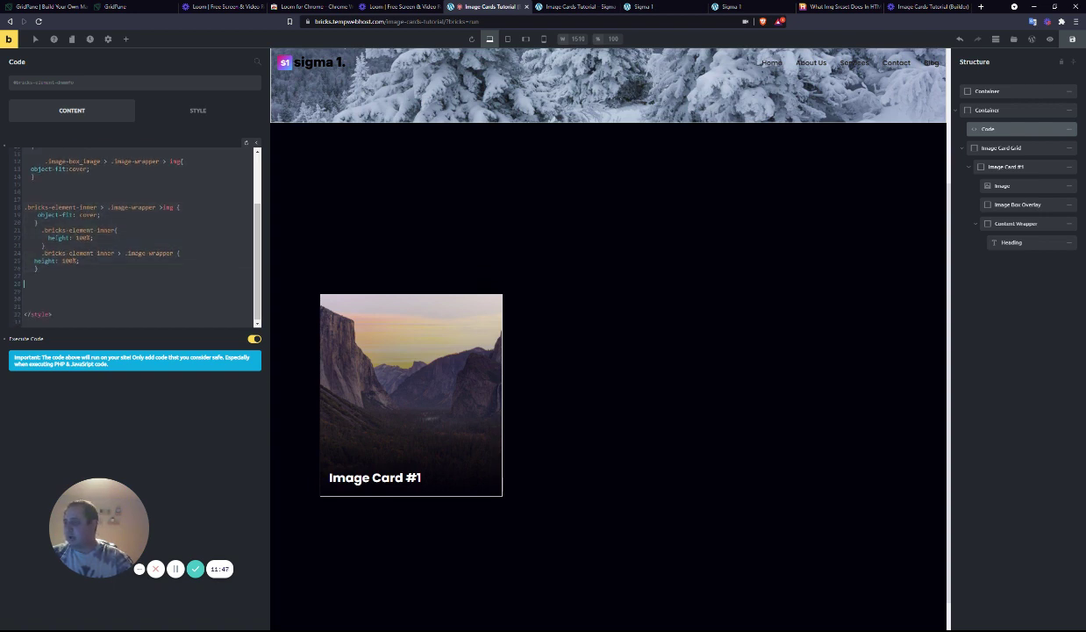
{"action": "key", "text": "ctrl+s"}
- Reload the live page to check the full-height photo, then return to the builder
{"action": "key", "text": "ctrl+Tab"}
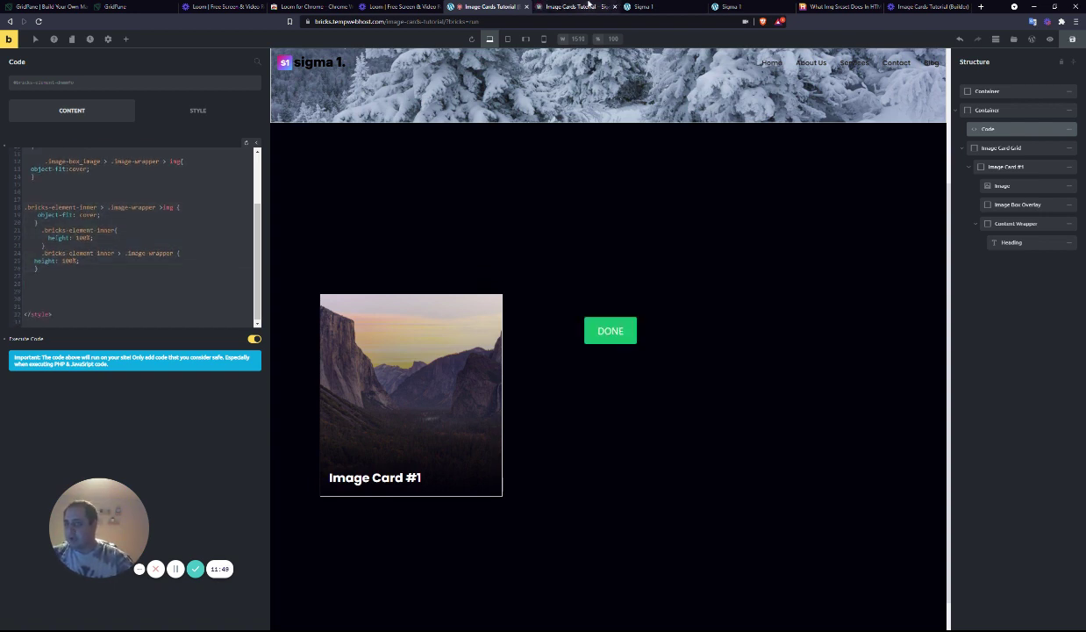
{"action": "key", "text": "F5"}
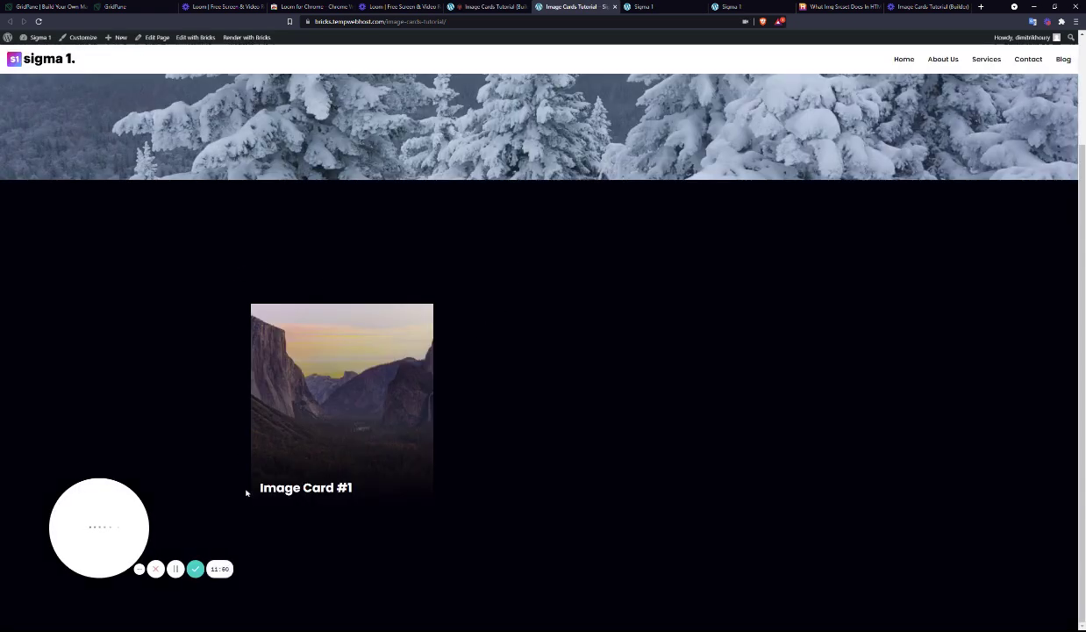
{"action": "left_click", "coordinate": [495, 7]}
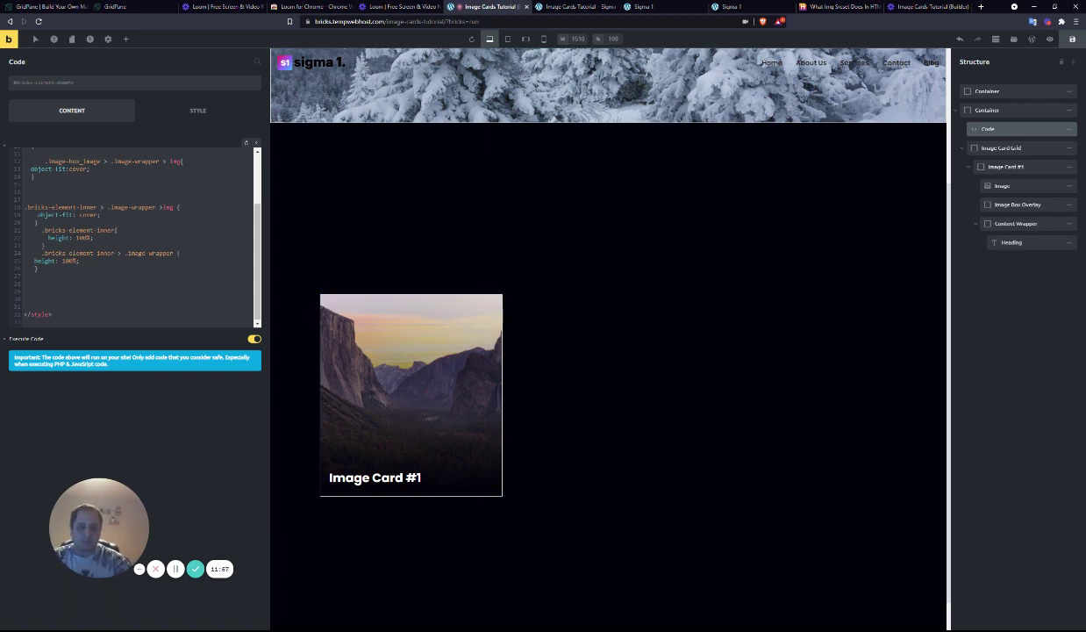
- Duplicate Image Card #1 twice and select the copies' headings to retitle them Image Card #2 and #3
{"action": "left_click", "coordinate": [978, 224]}
{"action": "left_click", "coordinate": [970, 167]}
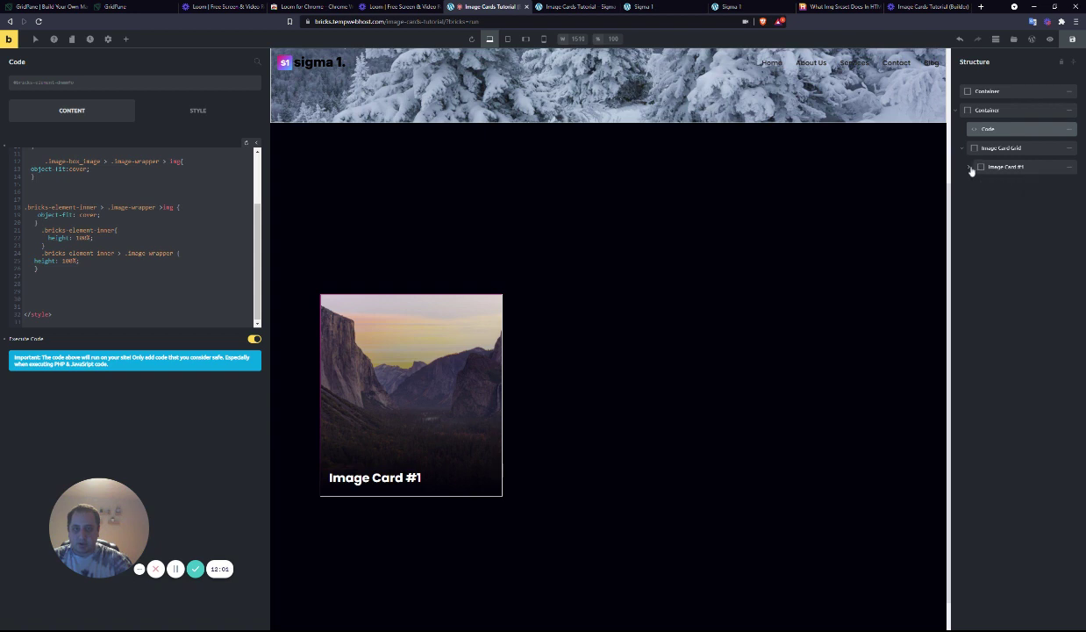
{"action": "left_click", "coordinate": [992, 167]}
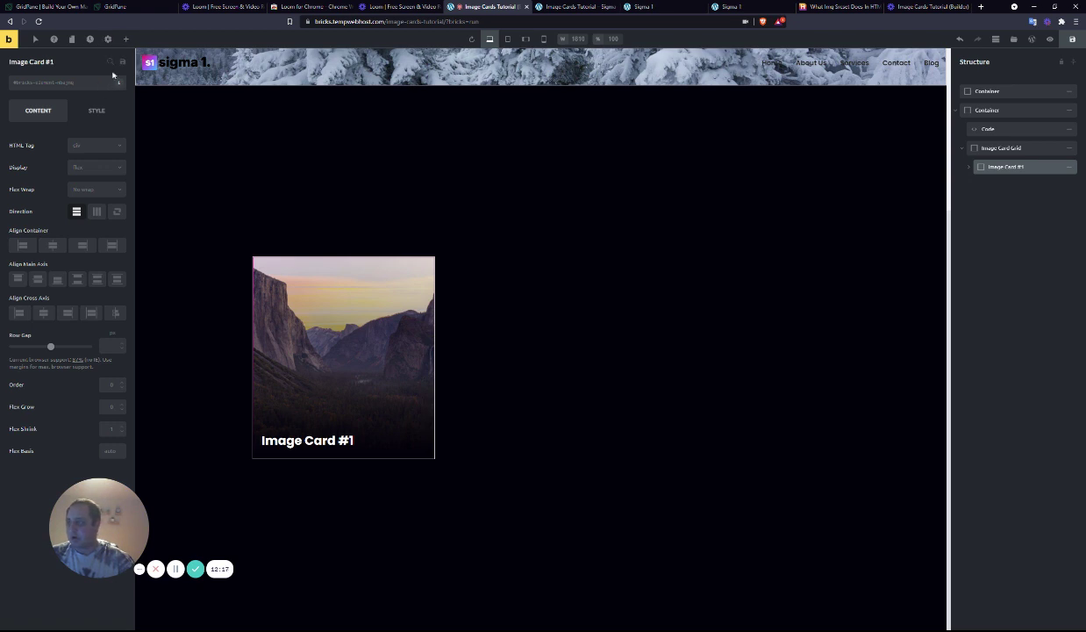
{"action": "mouse_move", "coordinate": [1067, 171]}
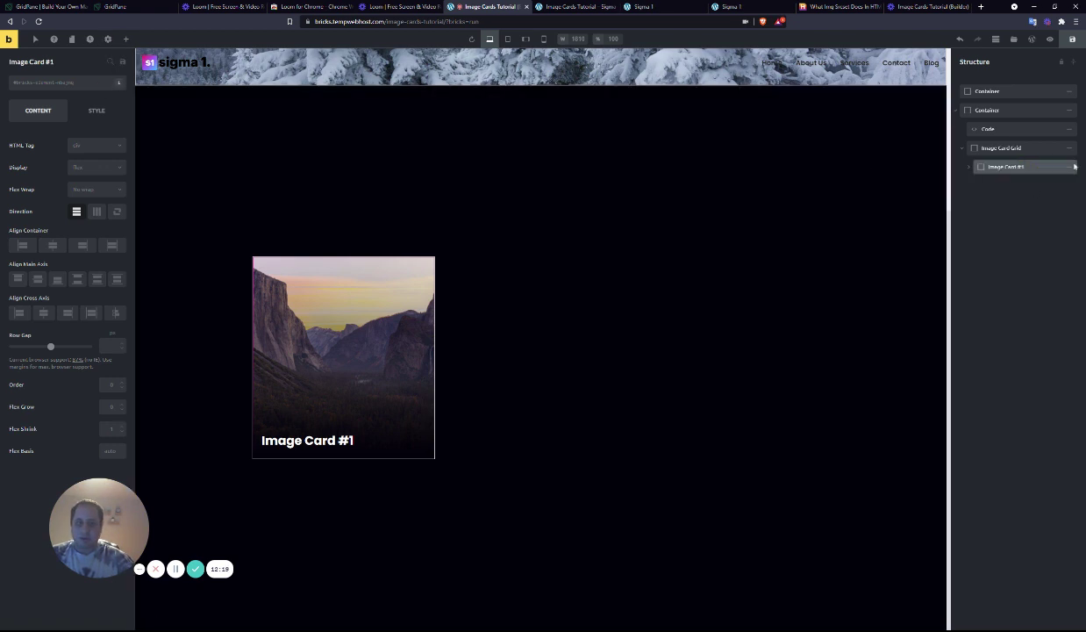
{"action": "left_click", "coordinate": [1012, 167]}
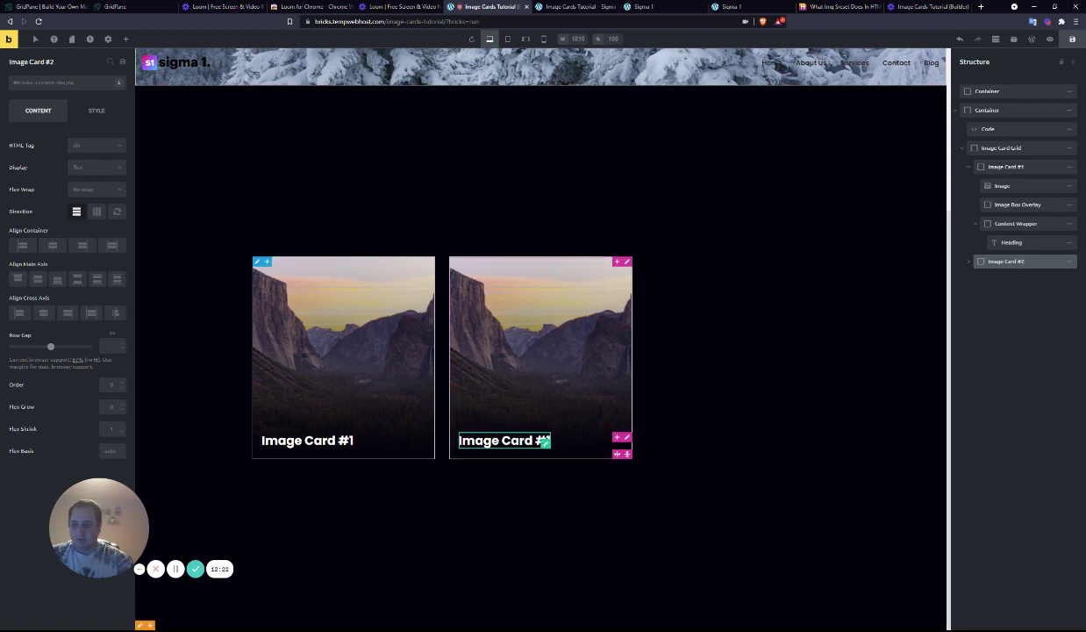
{"action": "left_click", "coordinate": [581, 435]}
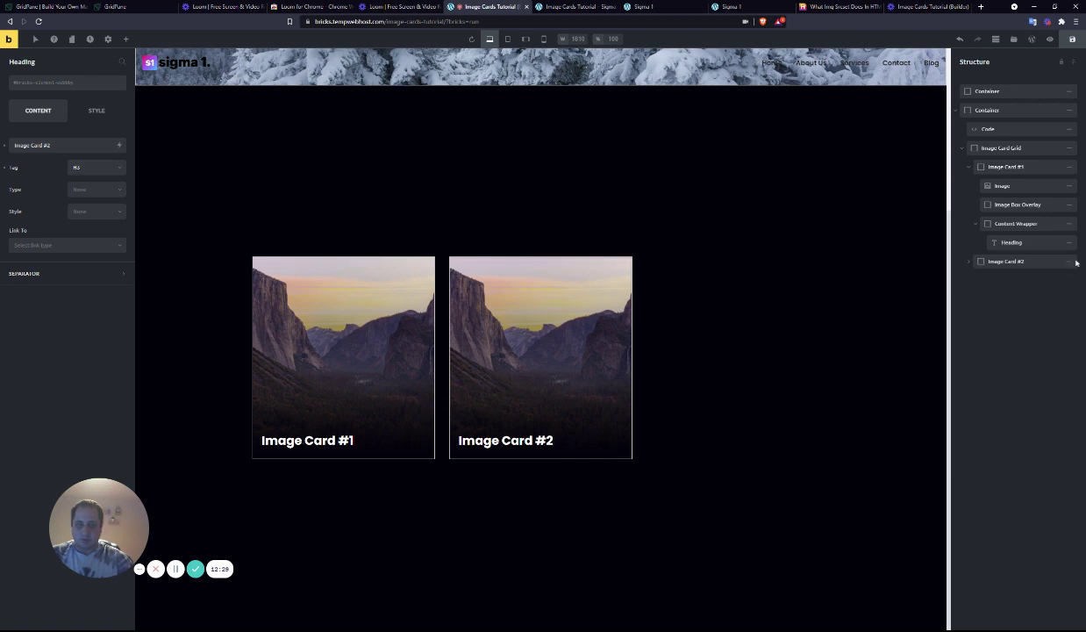
{"action": "left_click", "coordinate": [1013, 261]}
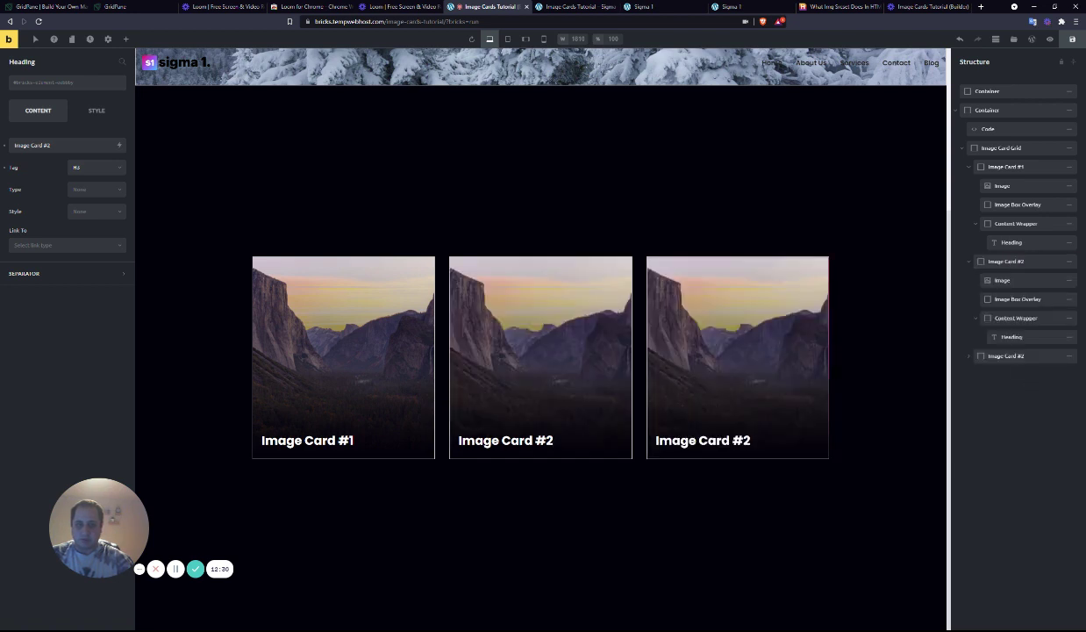
{"action": "left_click", "coordinate": [1018, 356]}
{"action": "left_click", "coordinate": [726, 440]}
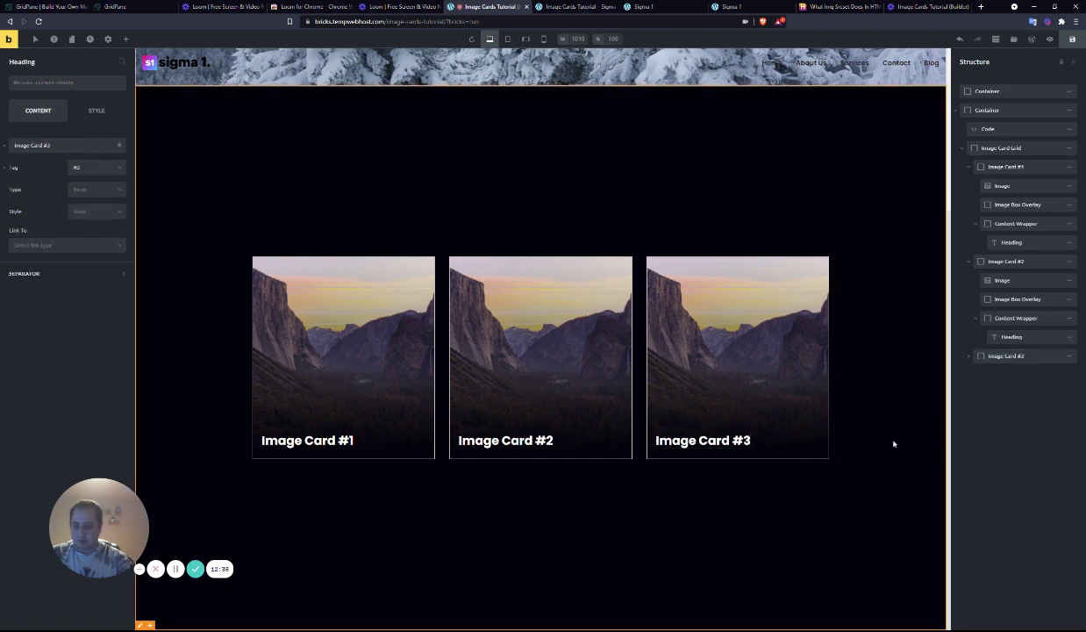
- Replace Image Card #2's photo with the aerial river image from the media library
{"action": "left_click", "coordinate": [1002, 280]}
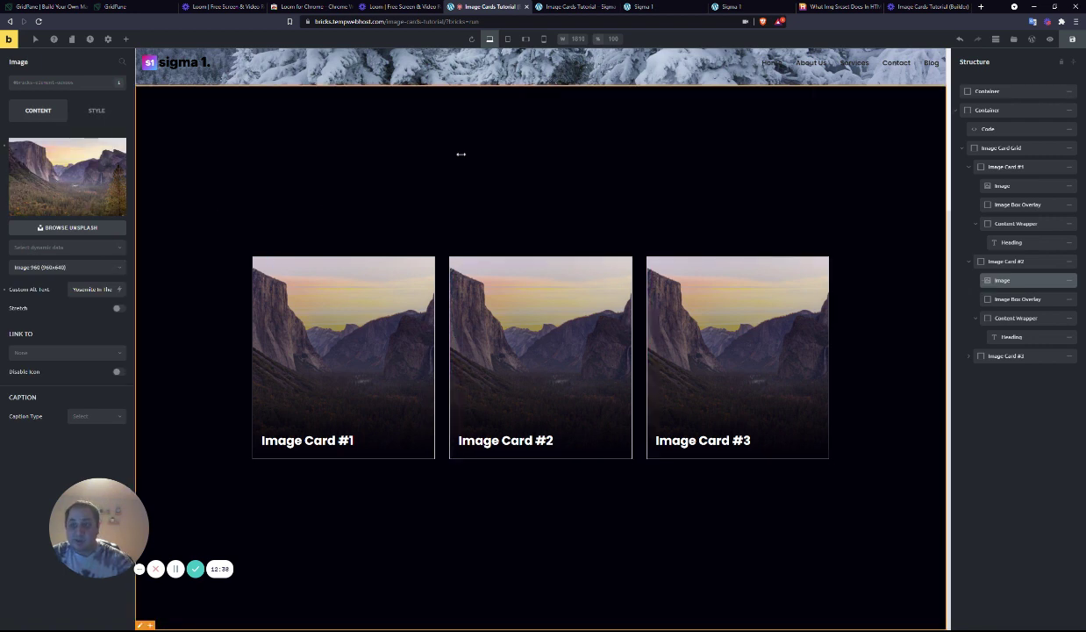
{"action": "left_click", "coordinate": [64, 179]}
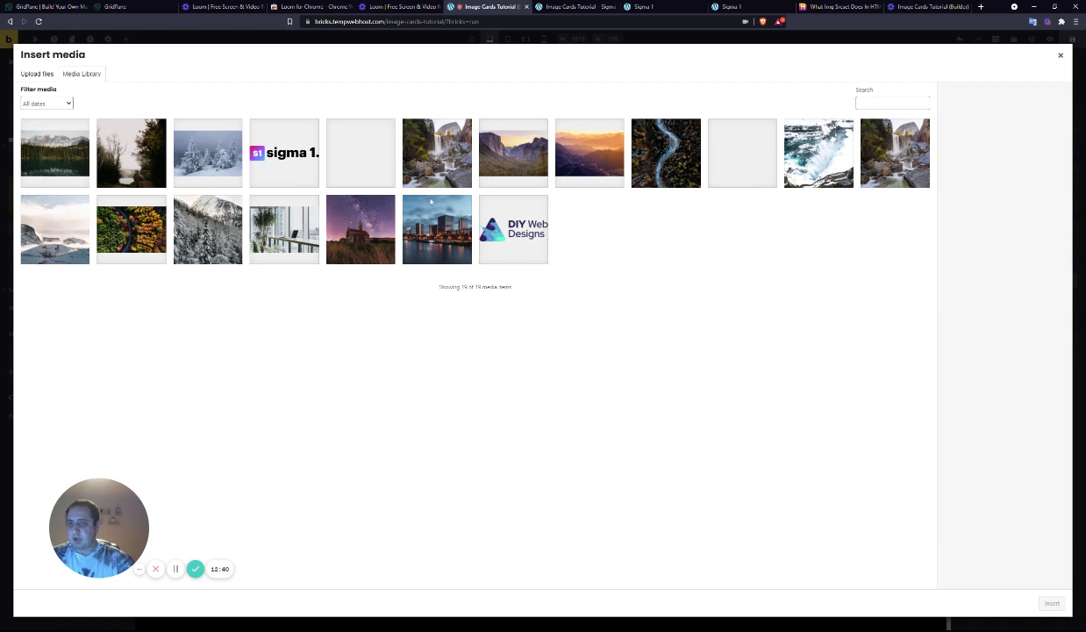
{"action": "left_click", "coordinate": [665, 152]}
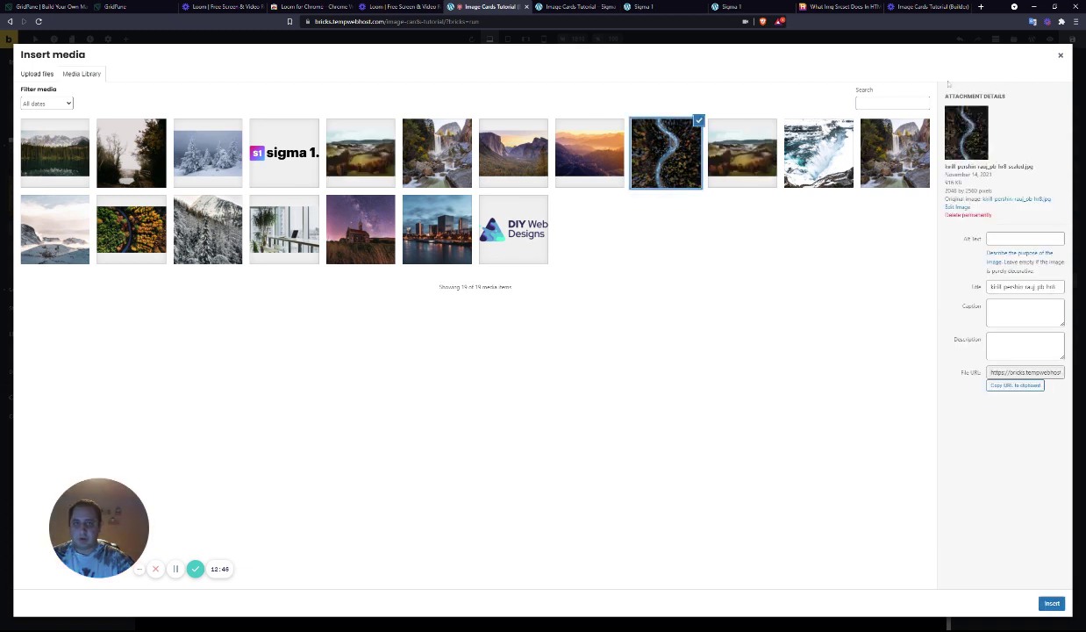
{"action": "left_click", "coordinate": [1052, 603]}
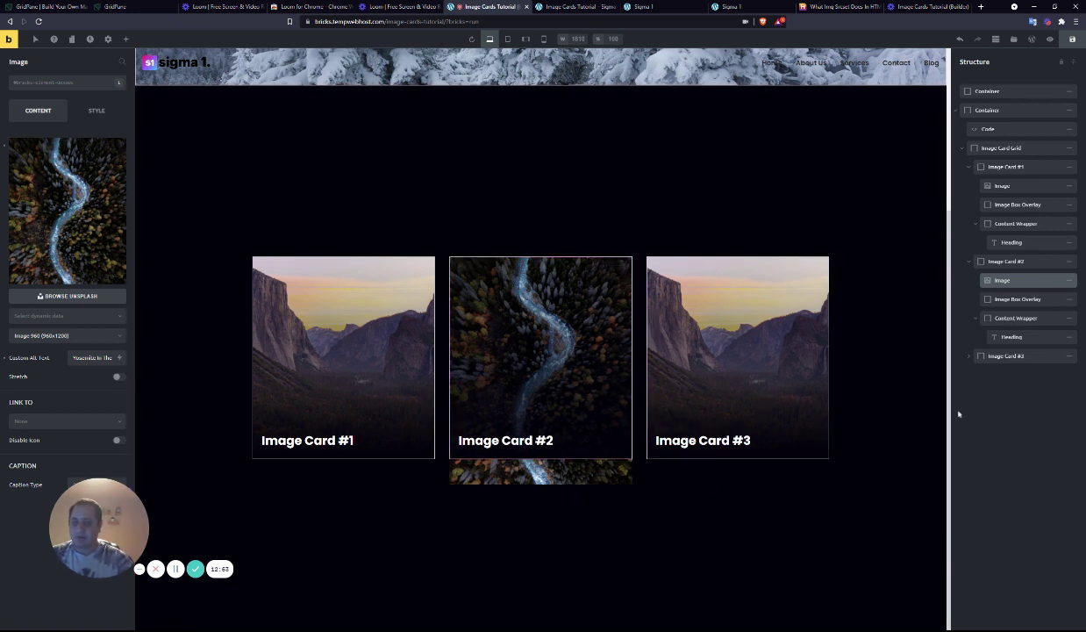
- Give Image Card #3 the autumn forest road photo, save, and view the live page
{"action": "left_click", "coordinate": [968, 357]}
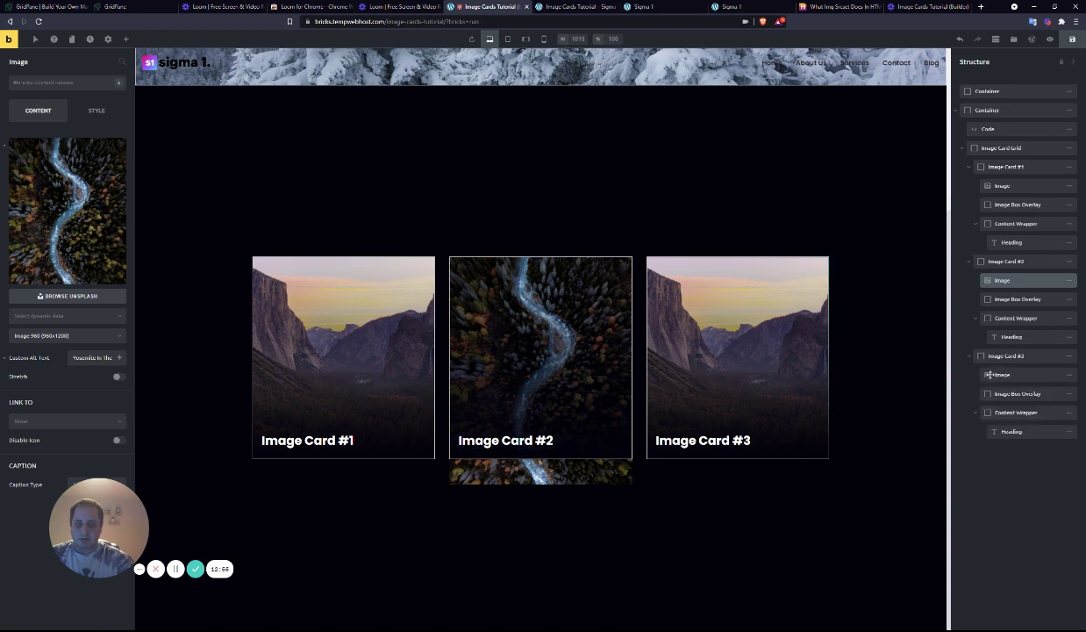
{"action": "left_click", "coordinate": [1003, 375]}
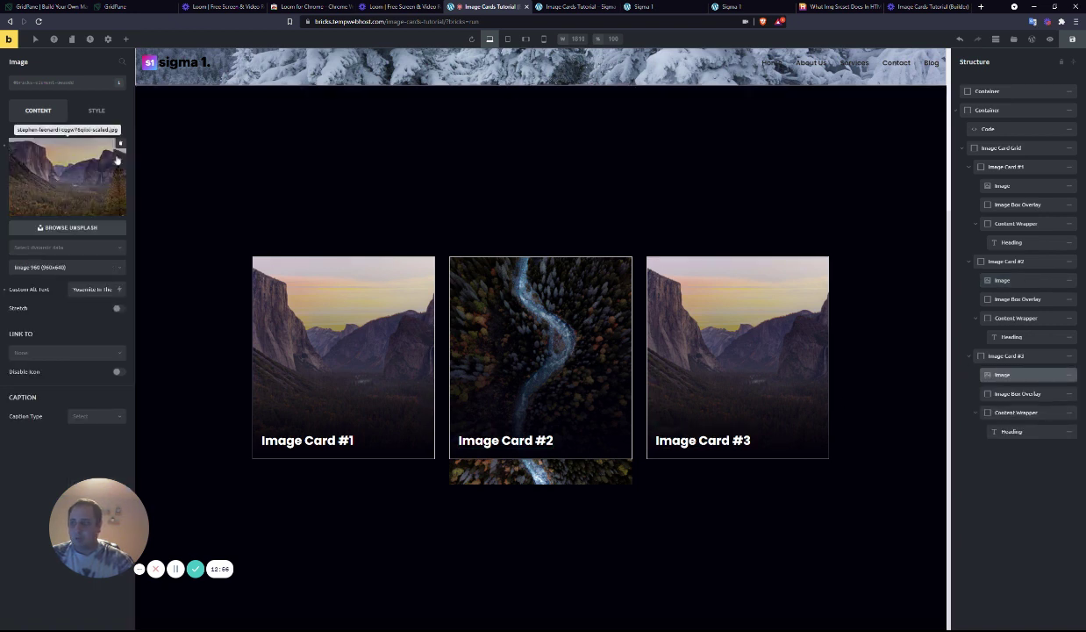
{"action": "left_click", "coordinate": [68, 165]}
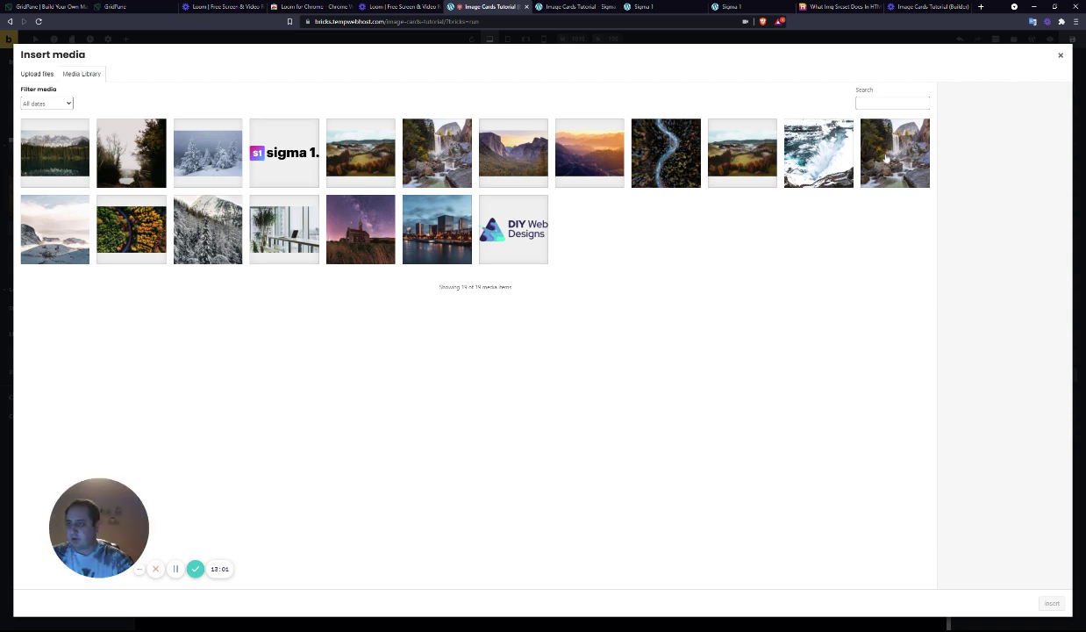
{"action": "left_click", "coordinate": [128, 226]}
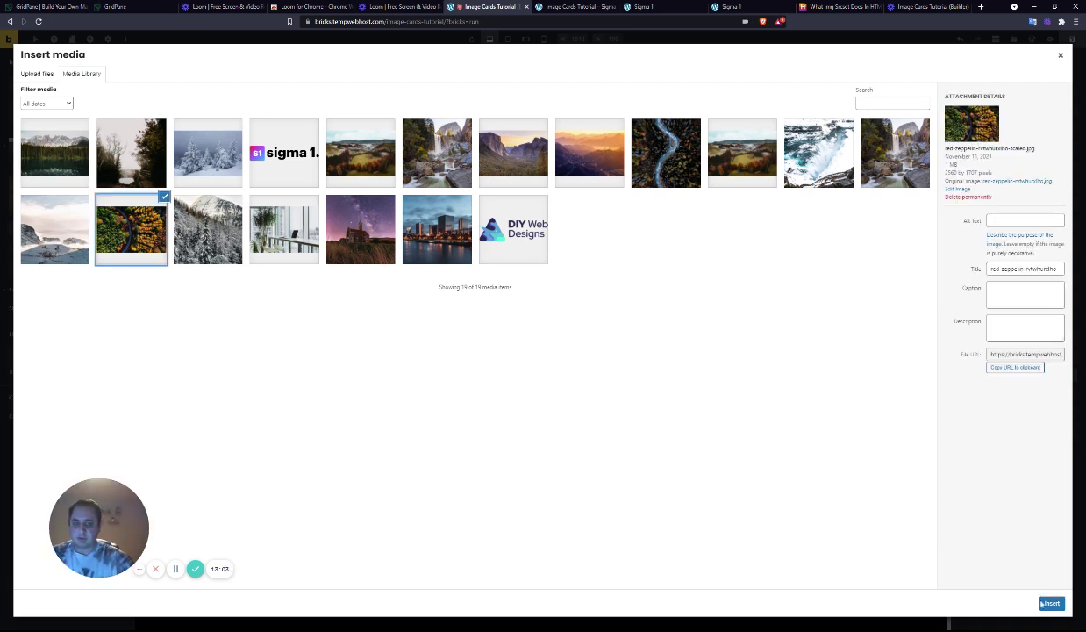
{"action": "left_click", "coordinate": [1051, 603]}
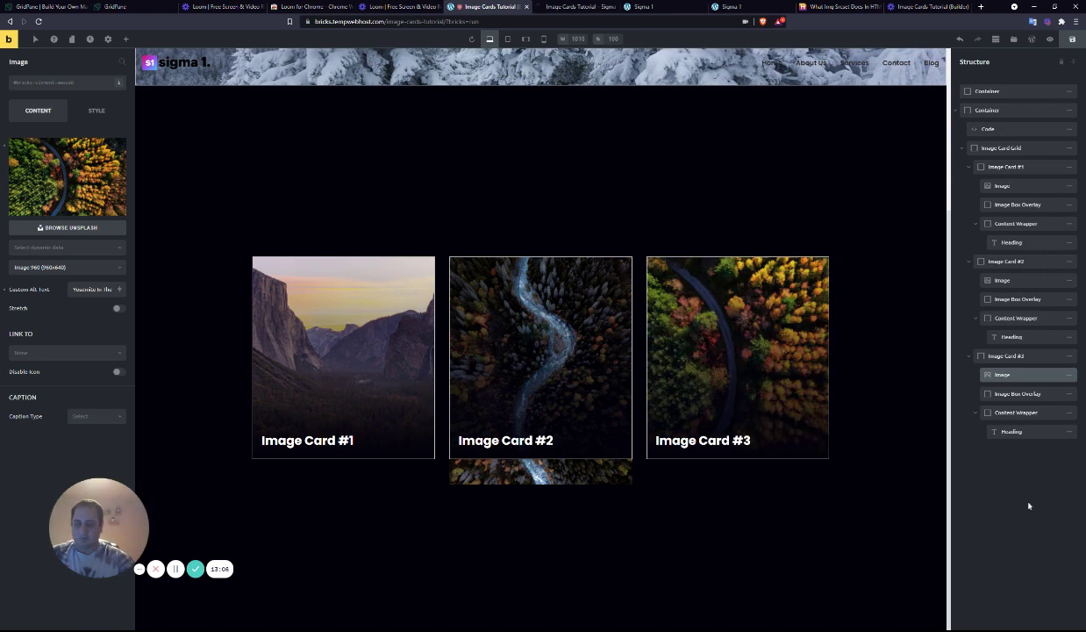
{"action": "key", "text": "ctrl+s"}
{"action": "left_click", "coordinate": [575, 6]}
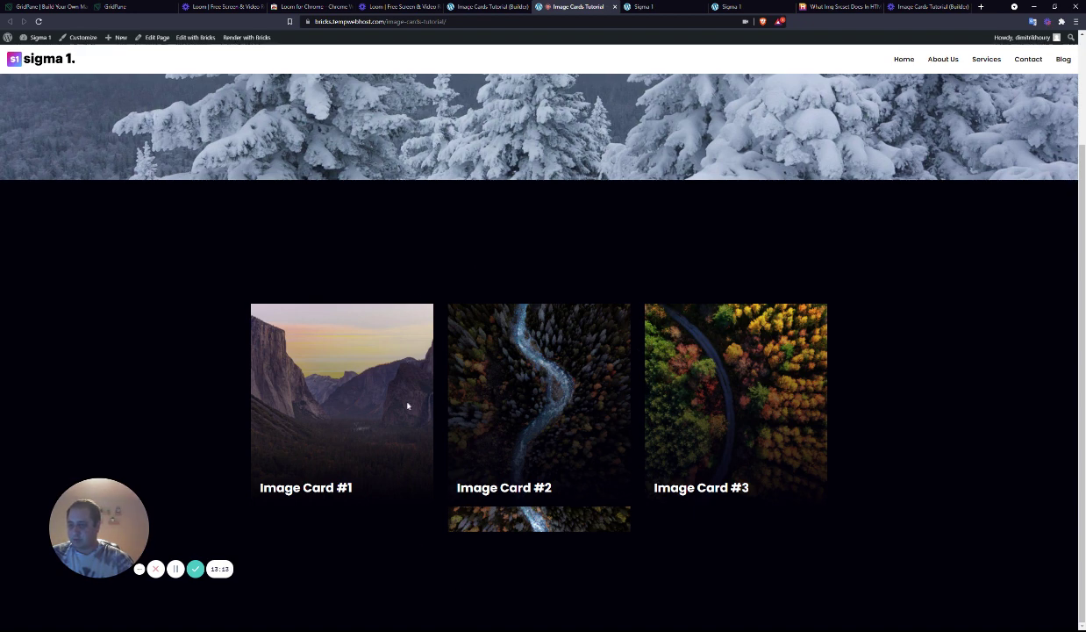
- Add overflow: hidden to the .image-box_wrapper rule in DevTools to clip the stray strip, then close DevTools
{"action": "key", "text": "ctrl+shift+c"}
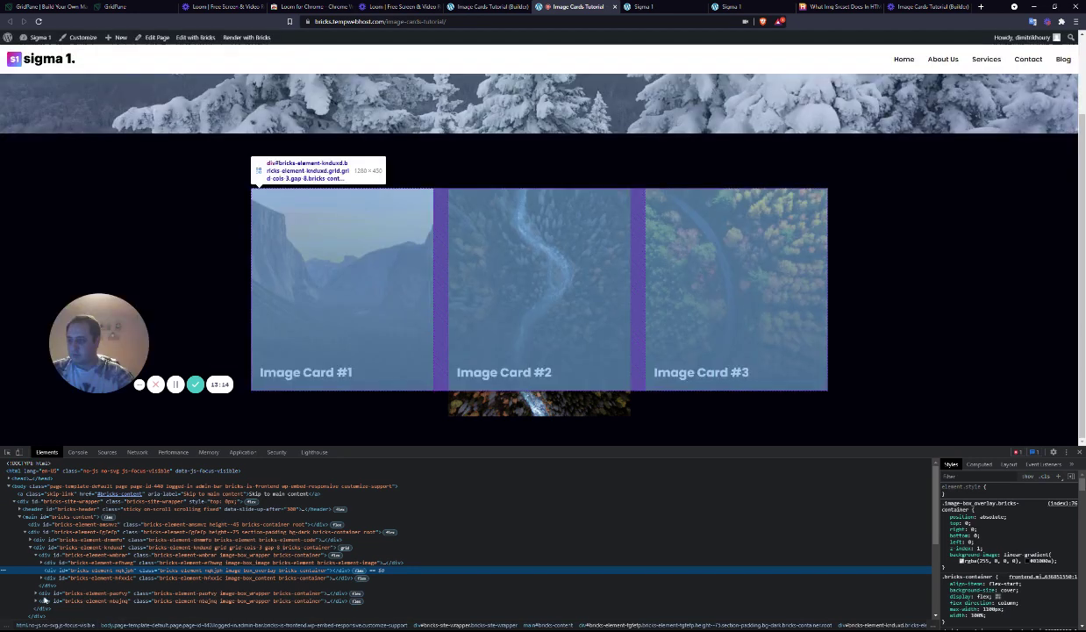
{"action": "left_click", "coordinate": [76, 554]}
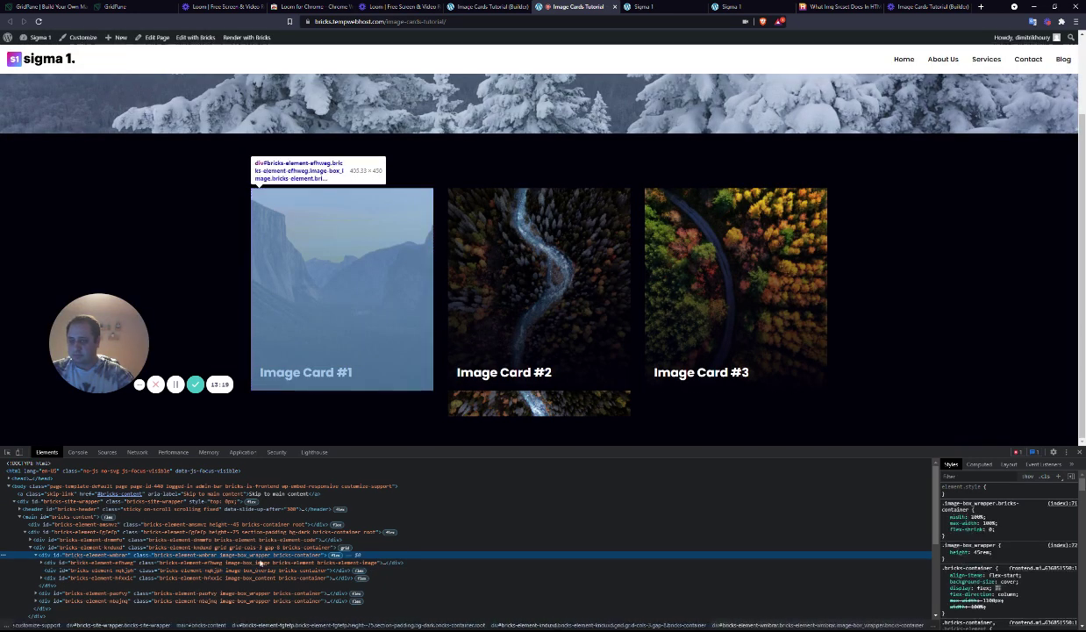
{"action": "left_click", "coordinate": [1011, 556]}
{"action": "type", "text": "overflow: h"}
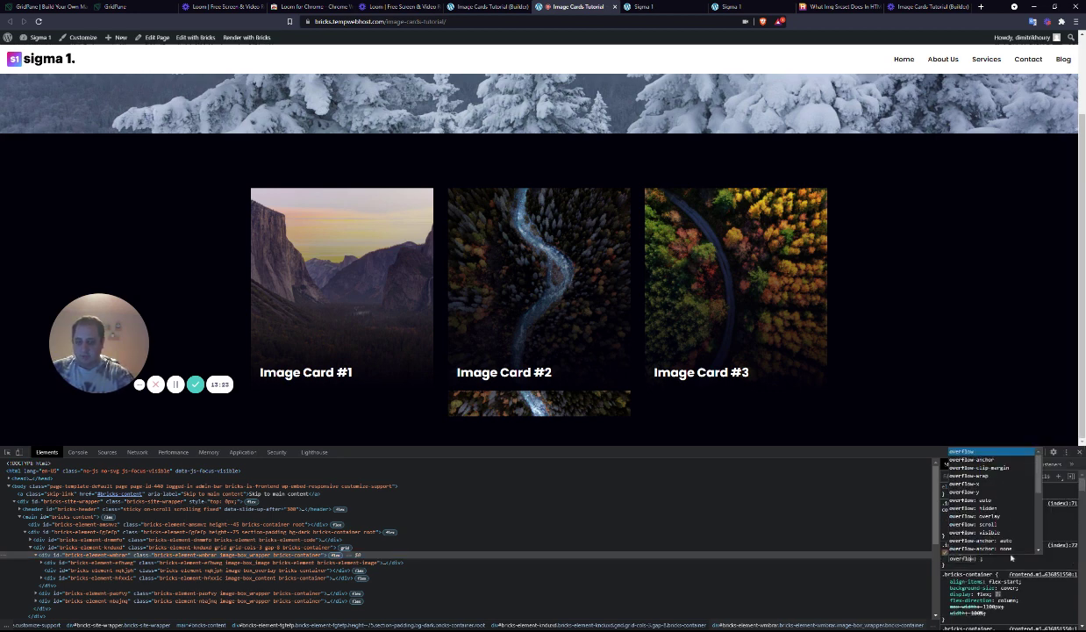
{"action": "type", "text": "idden"}
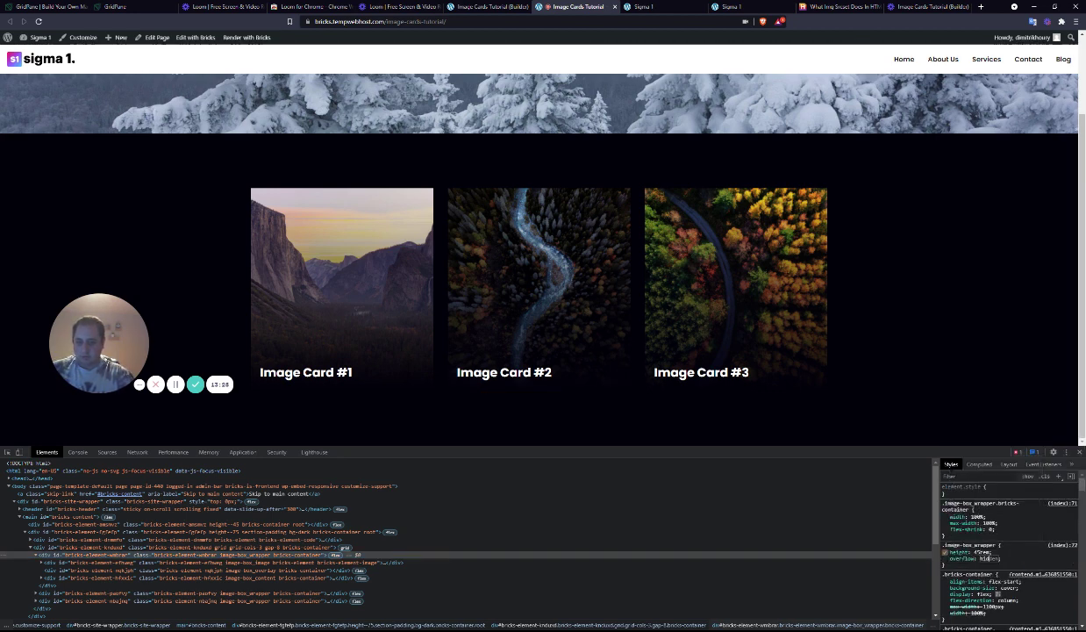
{"action": "key", "text": "Return"}
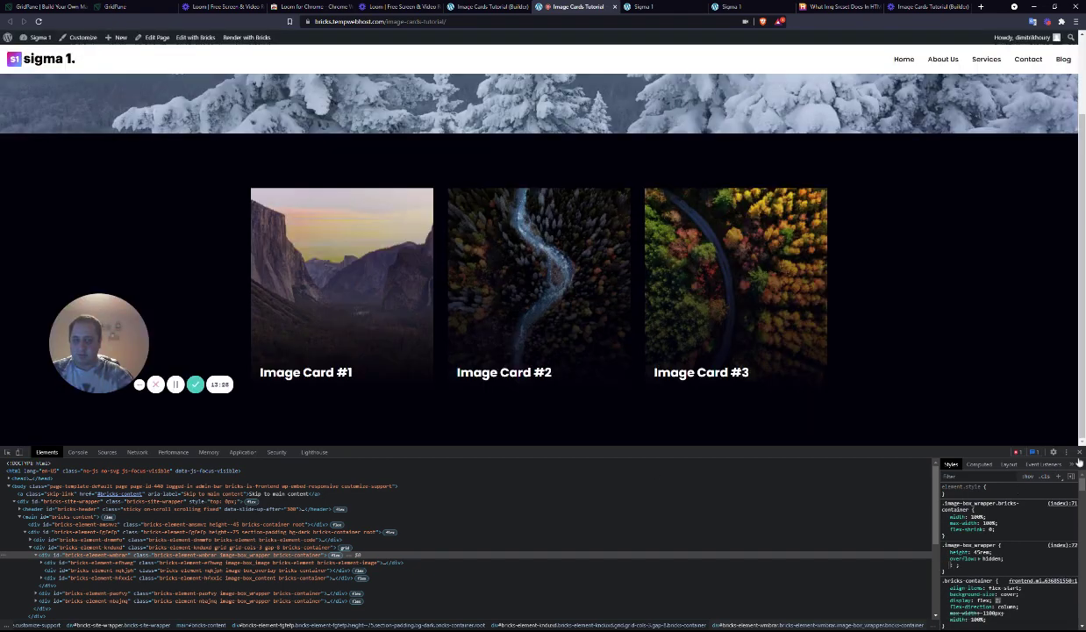
{"action": "left_click", "coordinate": [1079, 452]}
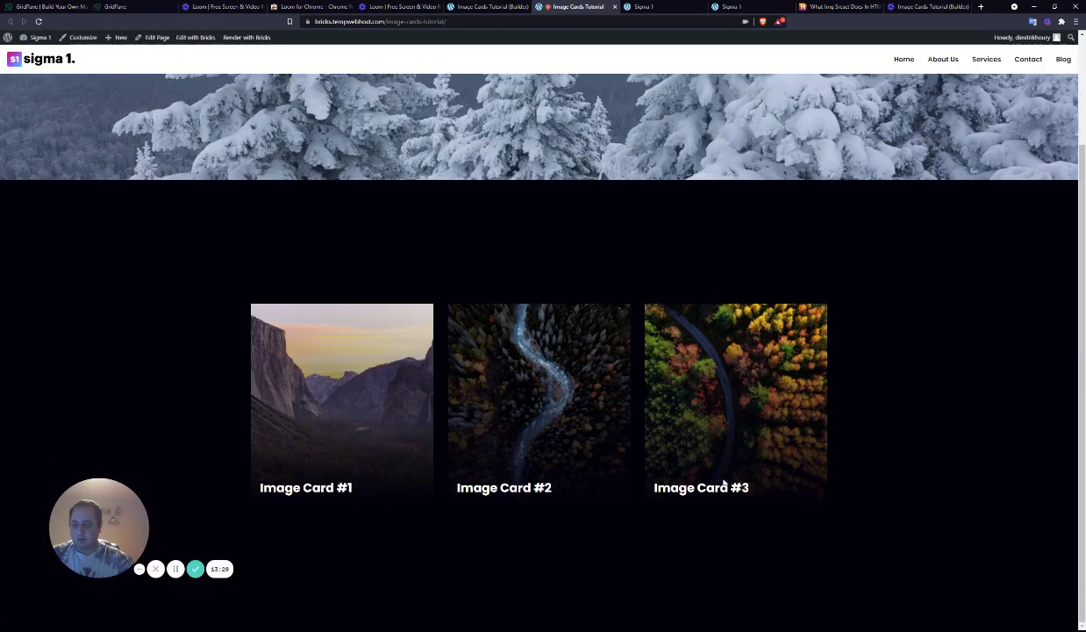
- Add a '.image-box wrapper{ overflow:hidden; }' rule to the page's Code element and run it
{"action": "left_click", "coordinate": [478, 6]}
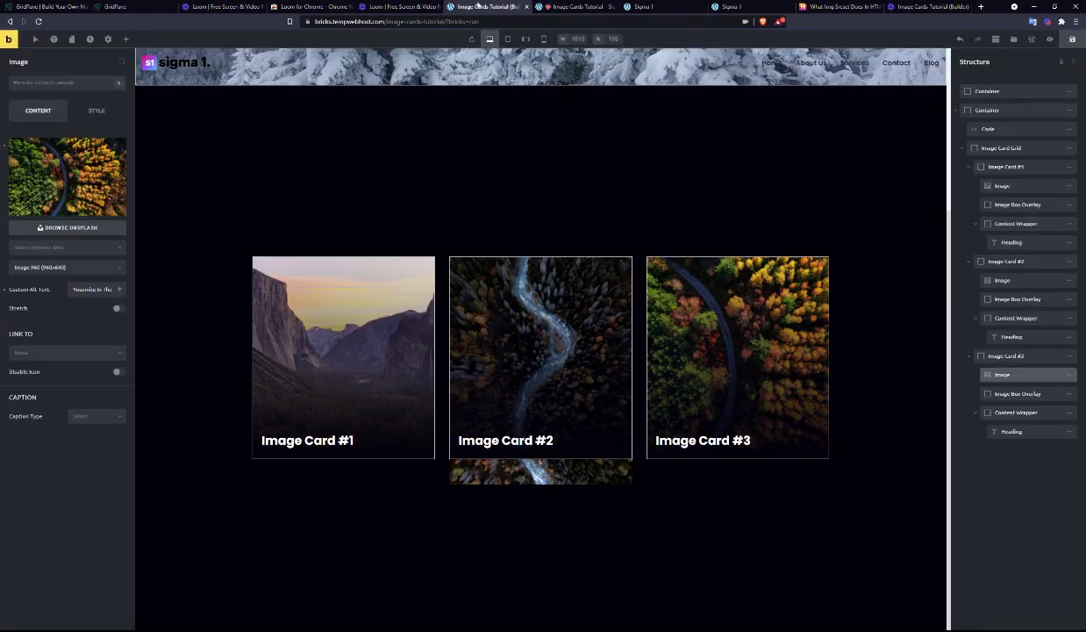
{"action": "left_click", "coordinate": [977, 129]}
{"action": "scroll", "coordinate": [70, 189], "scroll_direction": "down", "scroll_amount": 6}
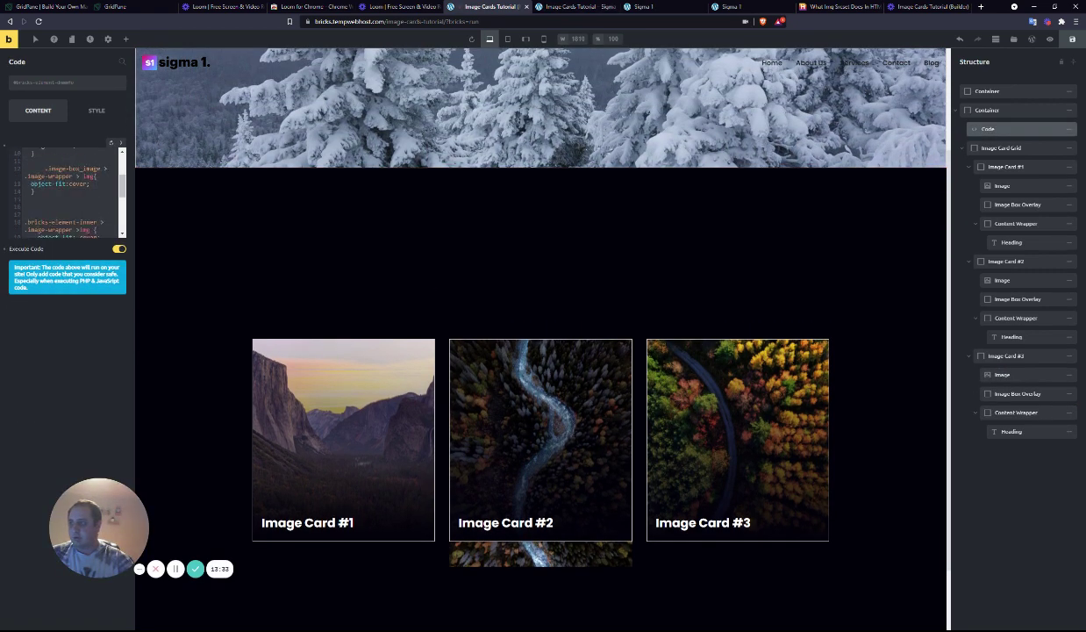
{"action": "left_click", "coordinate": [120, 142]}
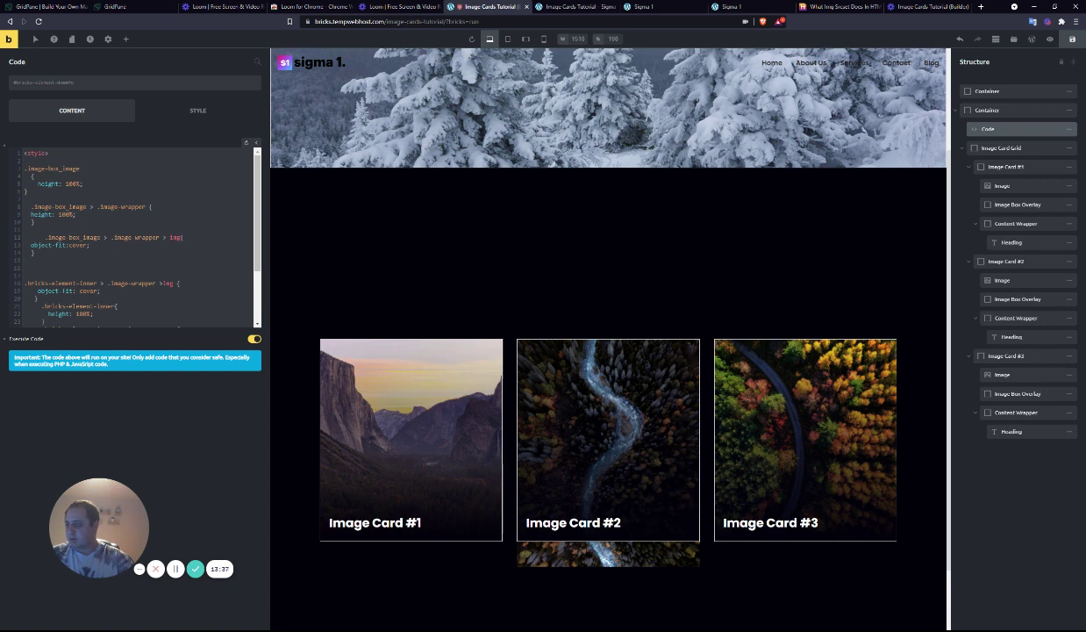
{"action": "scroll", "coordinate": [131, 237], "scroll_direction": "down", "scroll_amount": 3}
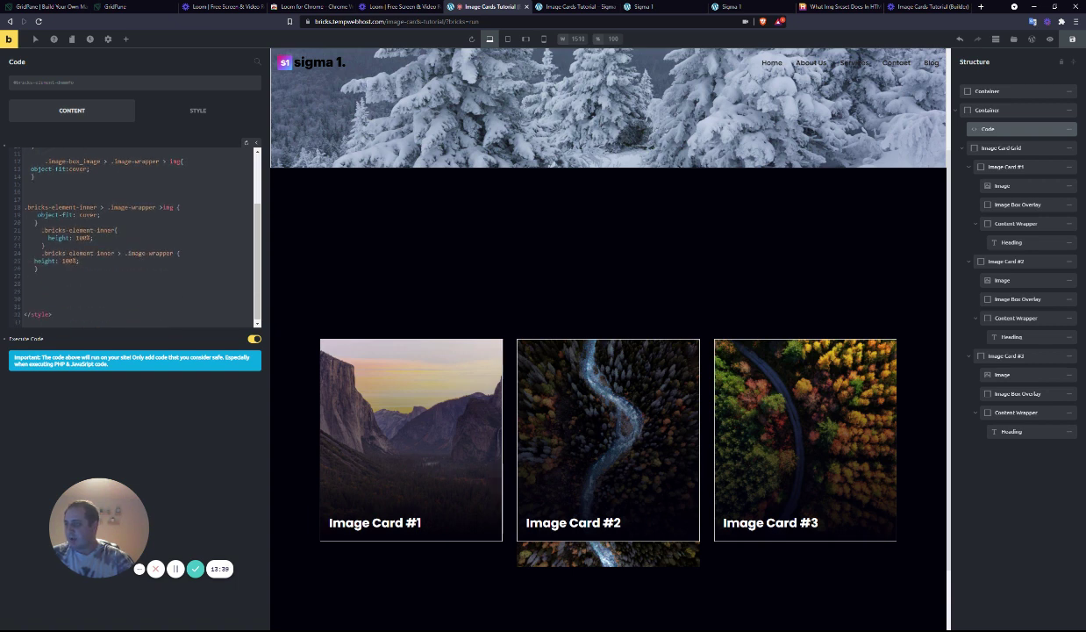
{"action": "left_click", "coordinate": [26, 284]}
{"action": "type", "text": ".image"}
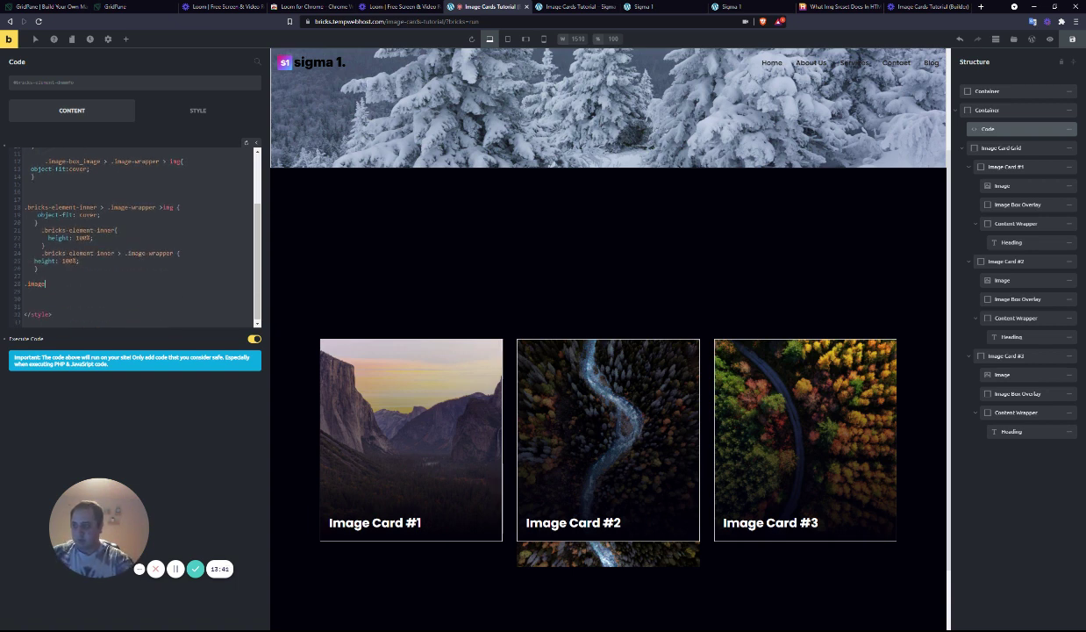
{"action": "type", "text": "-box- wrapper{"}
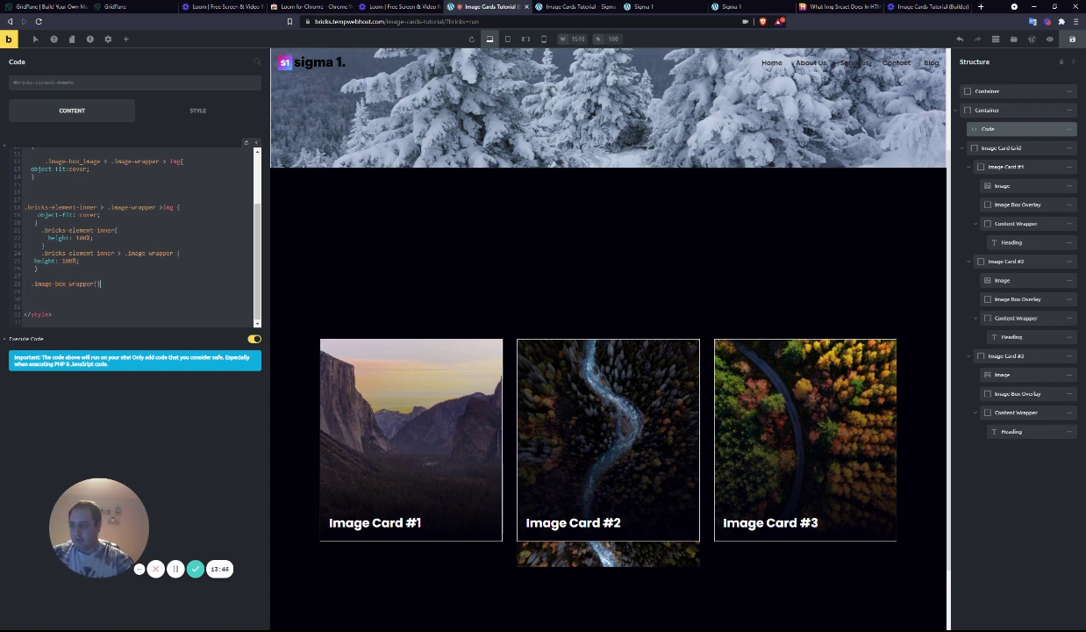
{"action": "key", "text": "Return"}
{"action": "type", "text": "overflow:hidden;"}
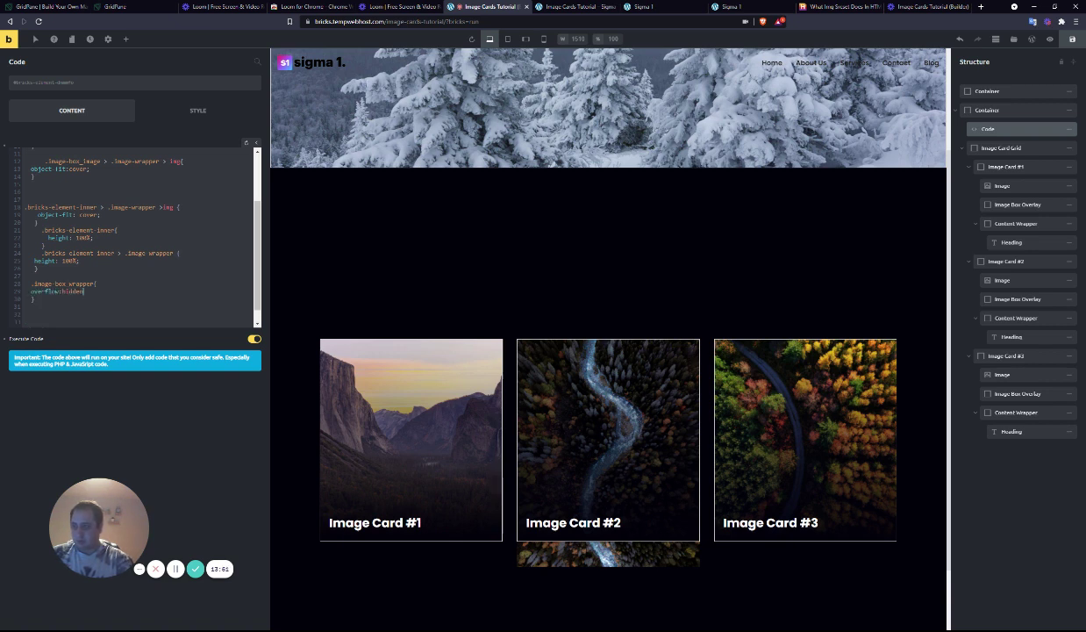
{"action": "left_click", "coordinate": [248, 143]}
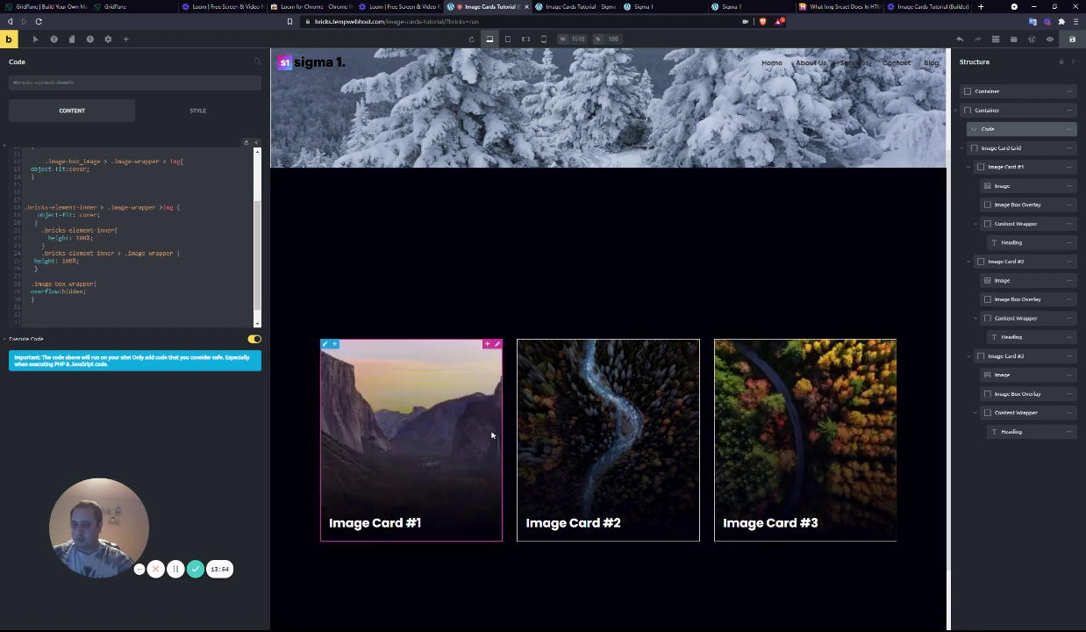
{"action": "scroll", "coordinate": [140, 263], "scroll_direction": "down", "scroll_amount": 1}
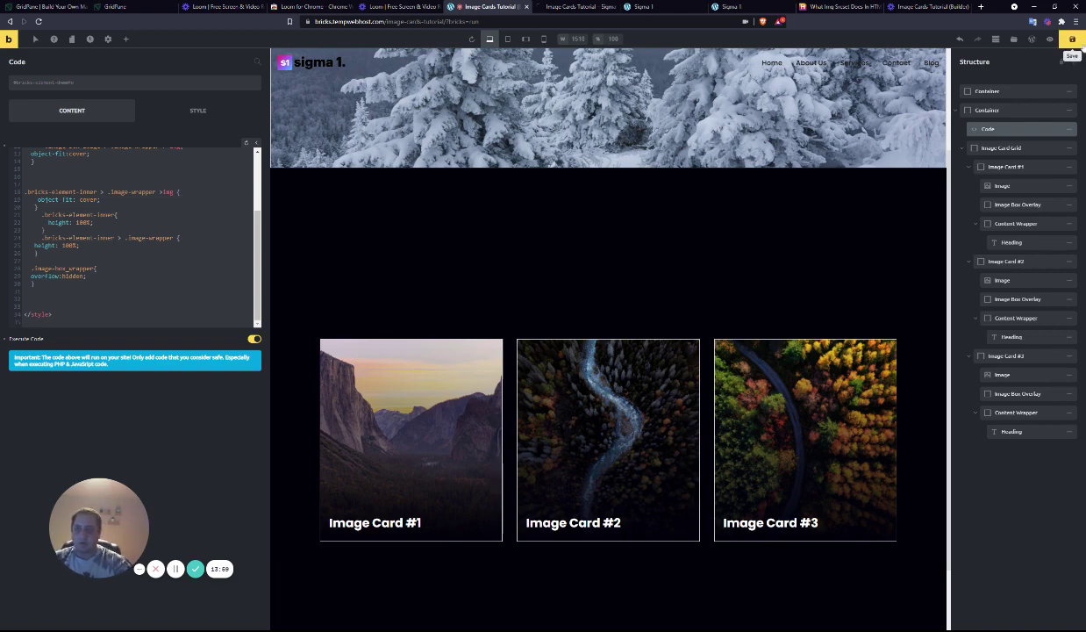
- Save the overflow fix, confirm three clean image cards on the live page, and return to the builder
{"action": "key", "text": "ctrl+s"}
{"action": "left_click", "coordinate": [554, 5]}
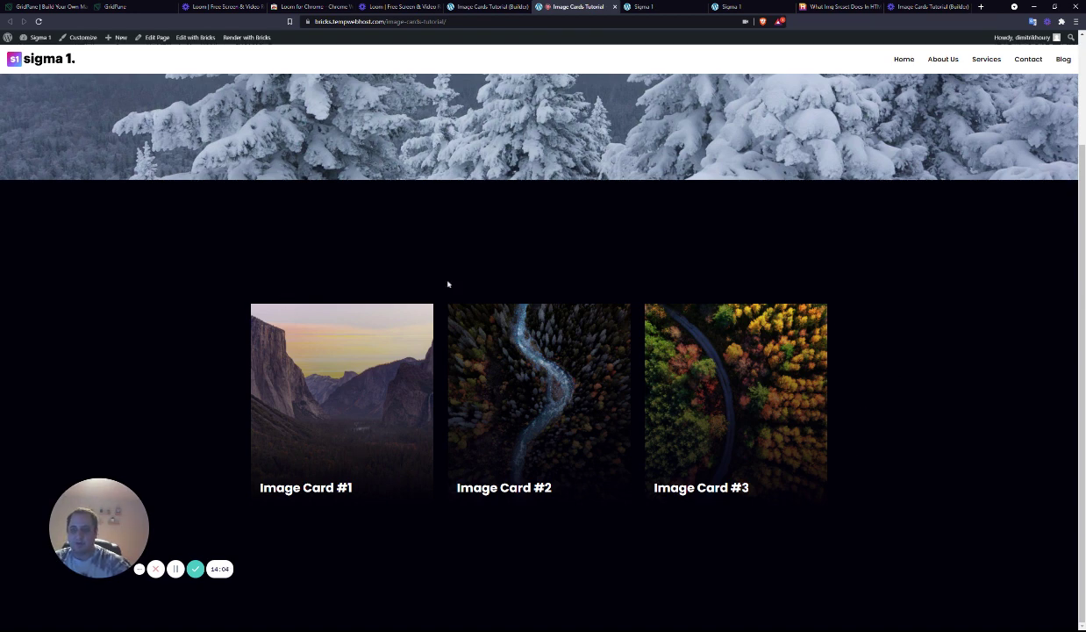
{"action": "left_click", "coordinate": [486, 6]}
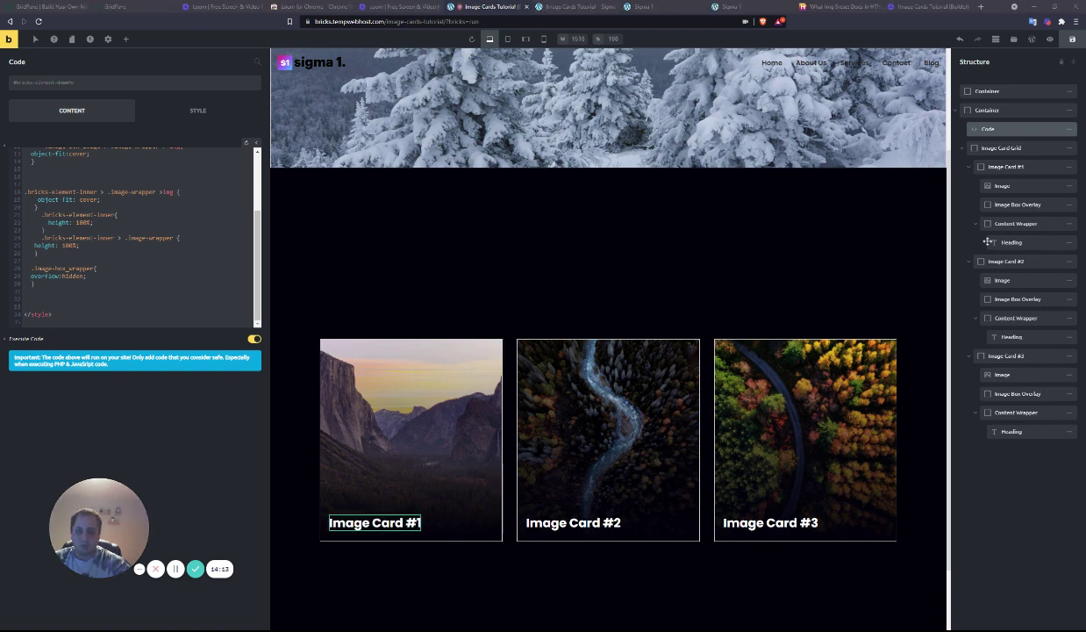
- Apply the .image-box_image class to Image Card #1's image
{"action": "left_click", "coordinate": [987, 186]}
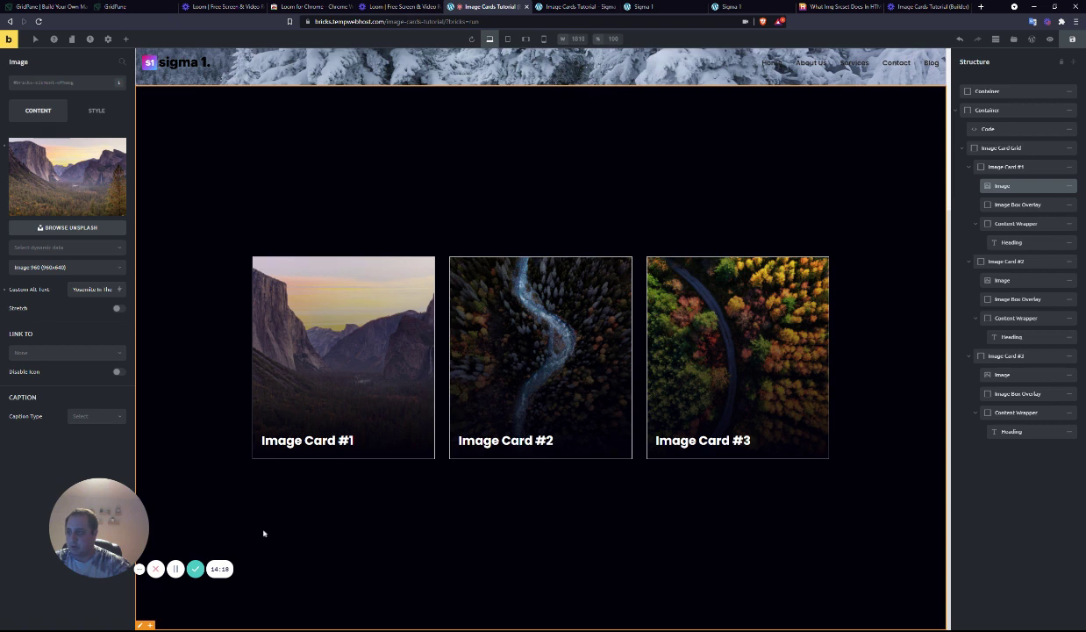
{"action": "left_click", "coordinate": [56, 82]}
{"action": "mouse_move", "coordinate": [56, 138]}
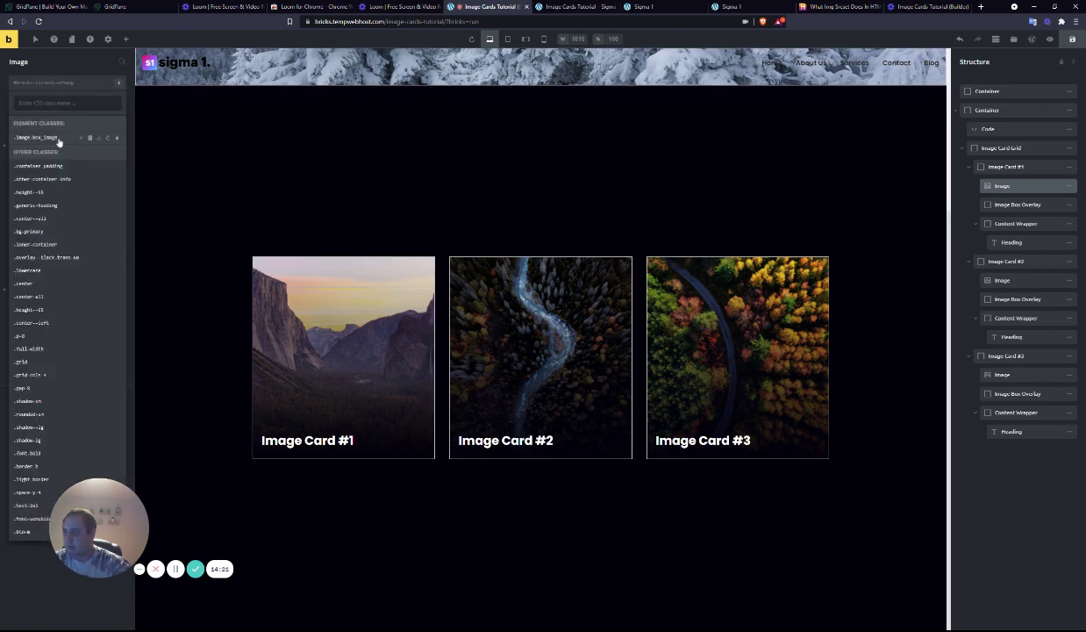
{"action": "left_click", "coordinate": [63, 138]}
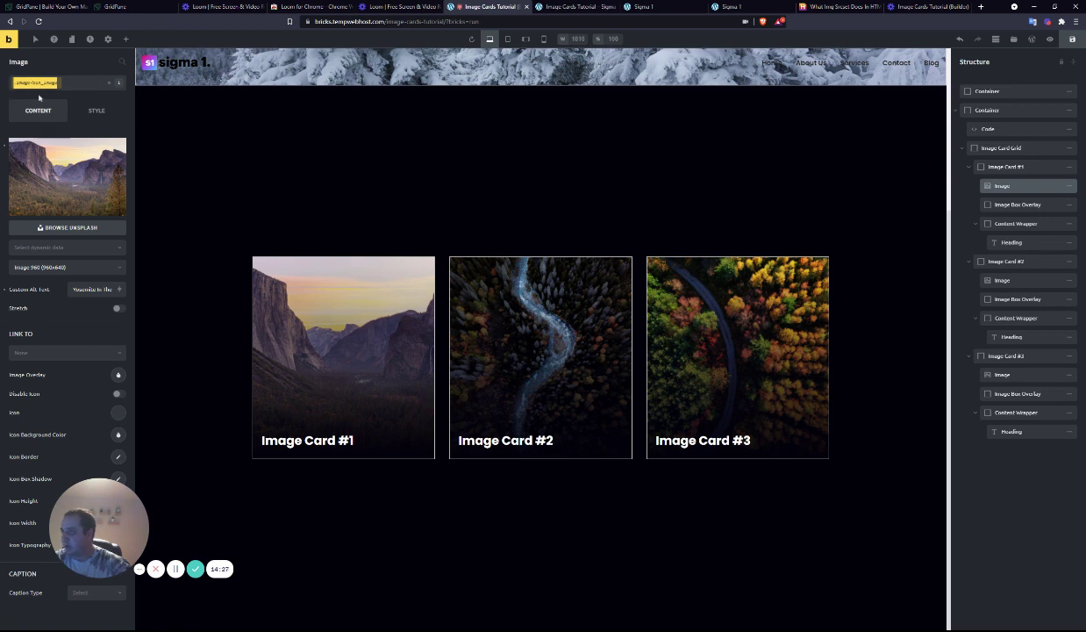
- Add 'transition: .3s transform ease-in-out;' to the image's custom CSS
{"action": "left_click", "coordinate": [91, 112]}
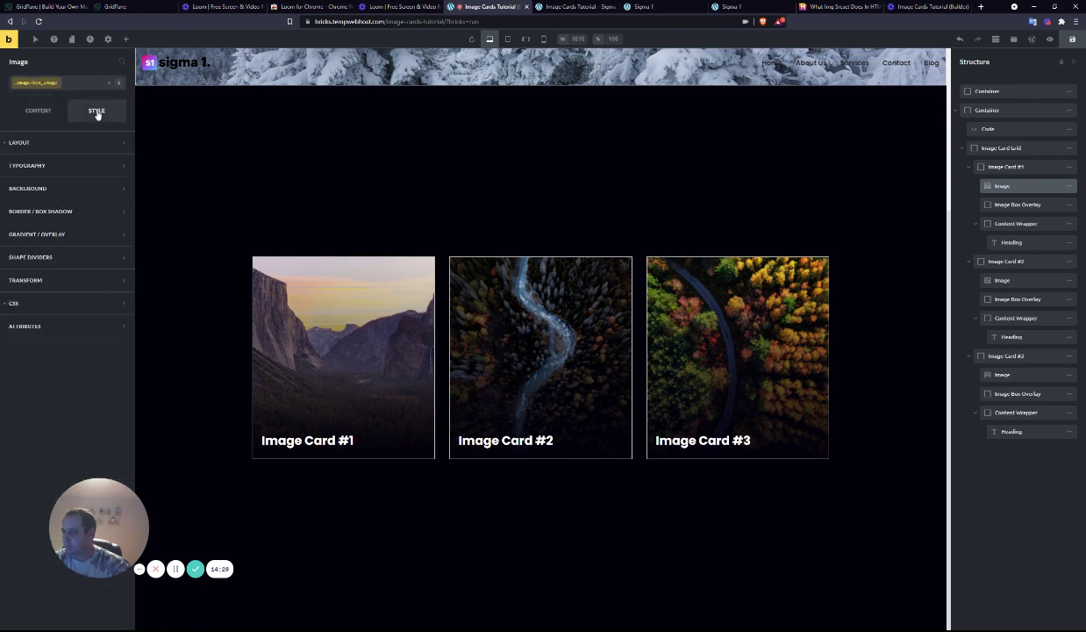
{"action": "left_click", "coordinate": [79, 306]}
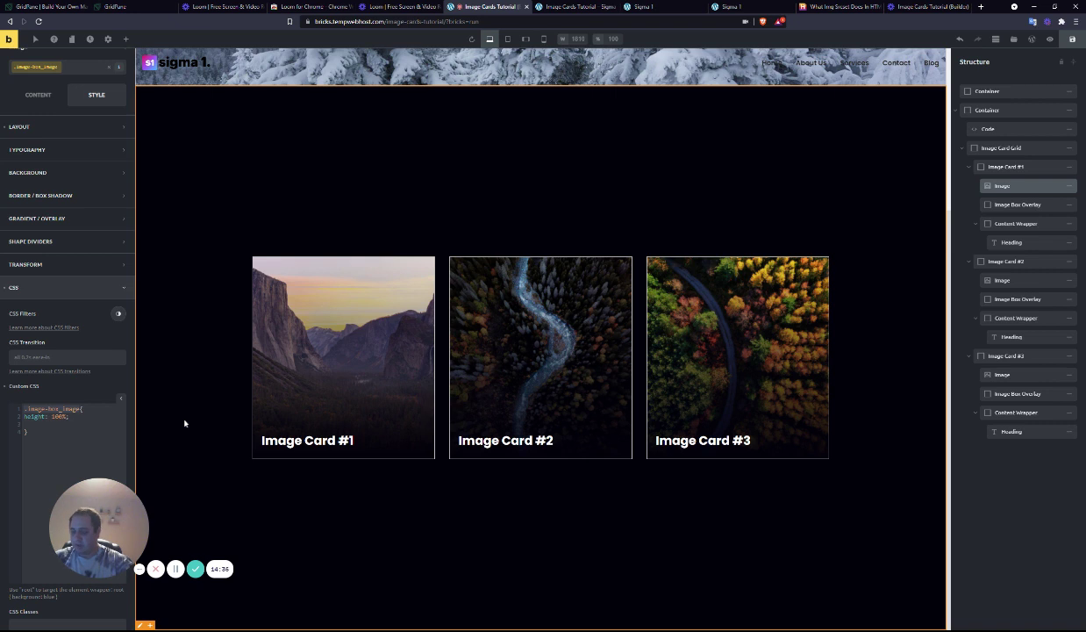
{"action": "key", "text": "BackSpace"}
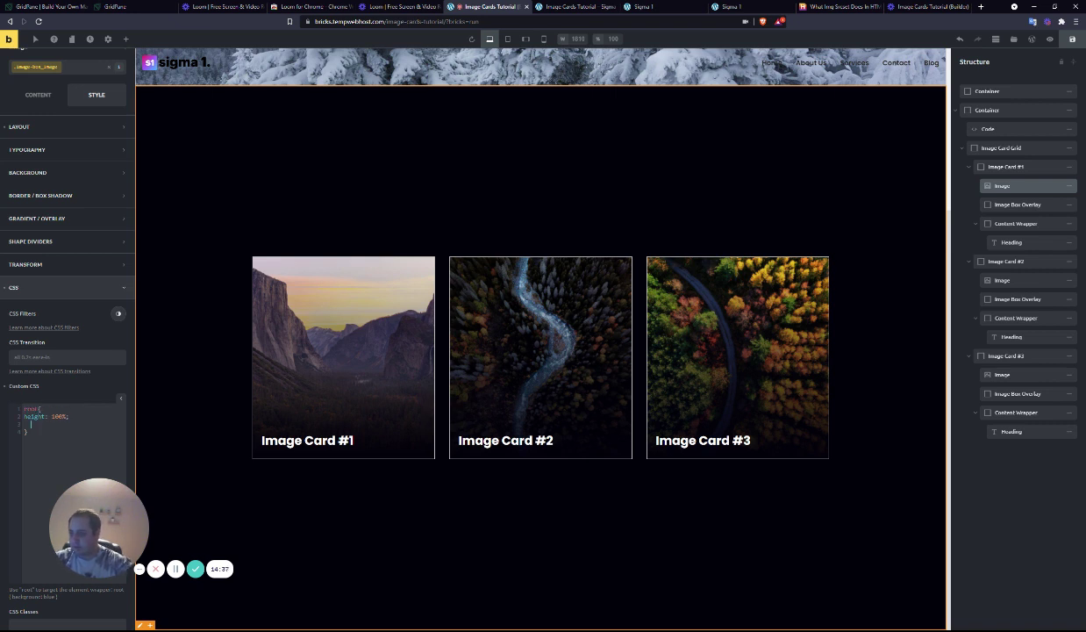
{"action": "type", "text": "transition:"}
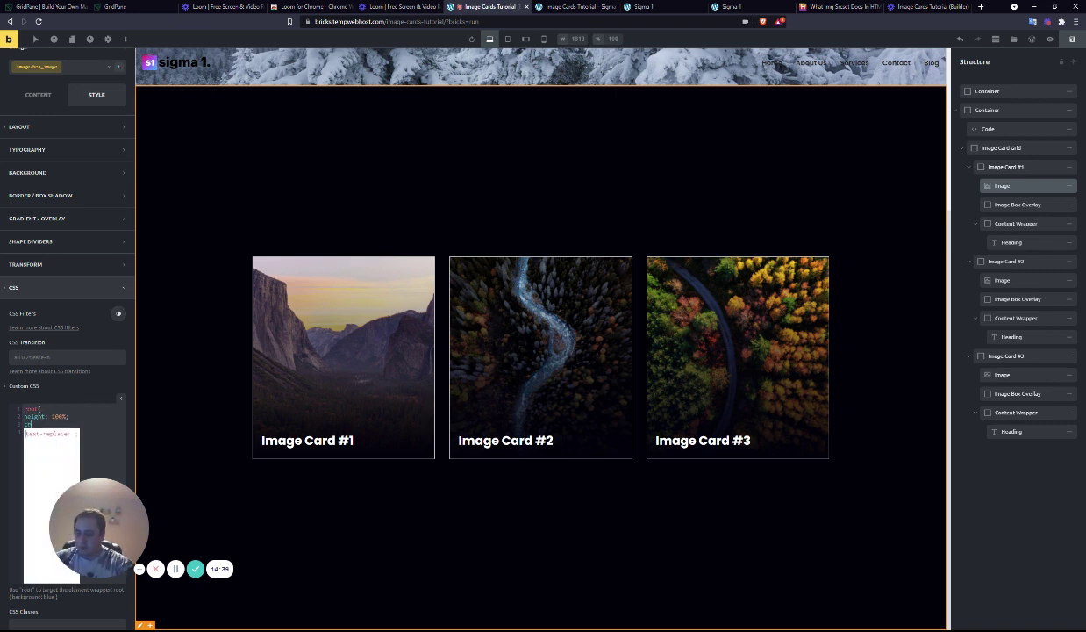
{"action": "key", "text": "Return"}
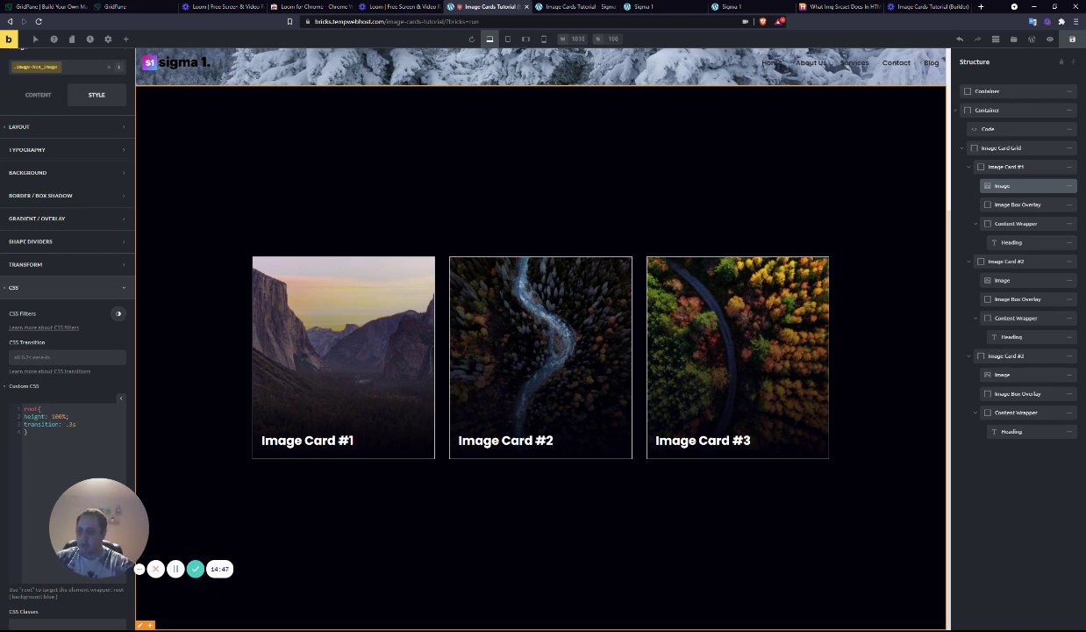
{"action": "type", "text": ".3s transform"}
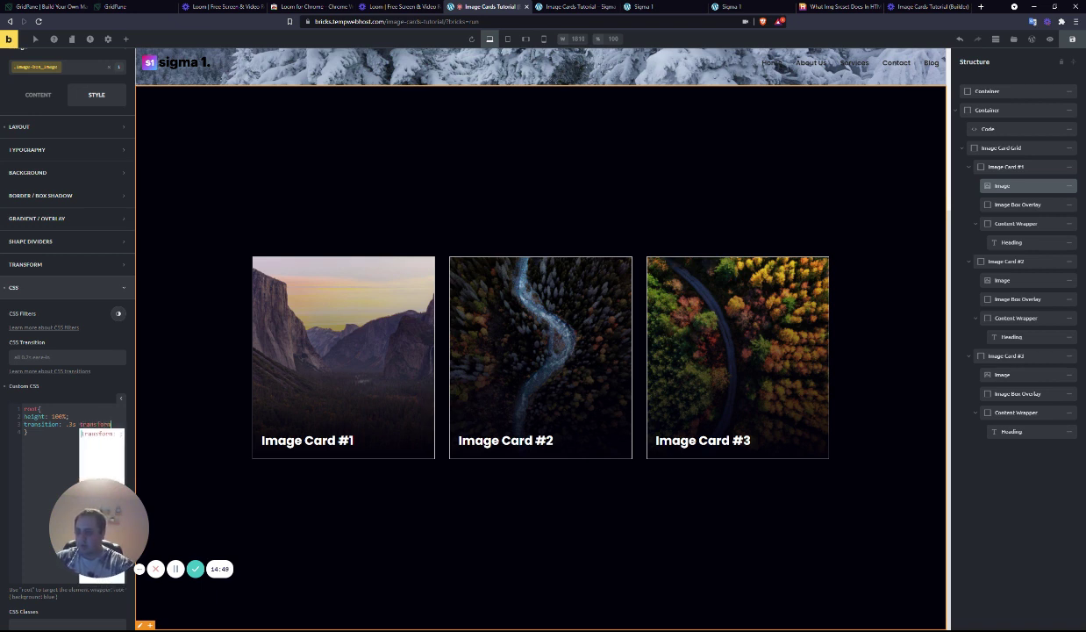
{"action": "type", "text": " ease-"}
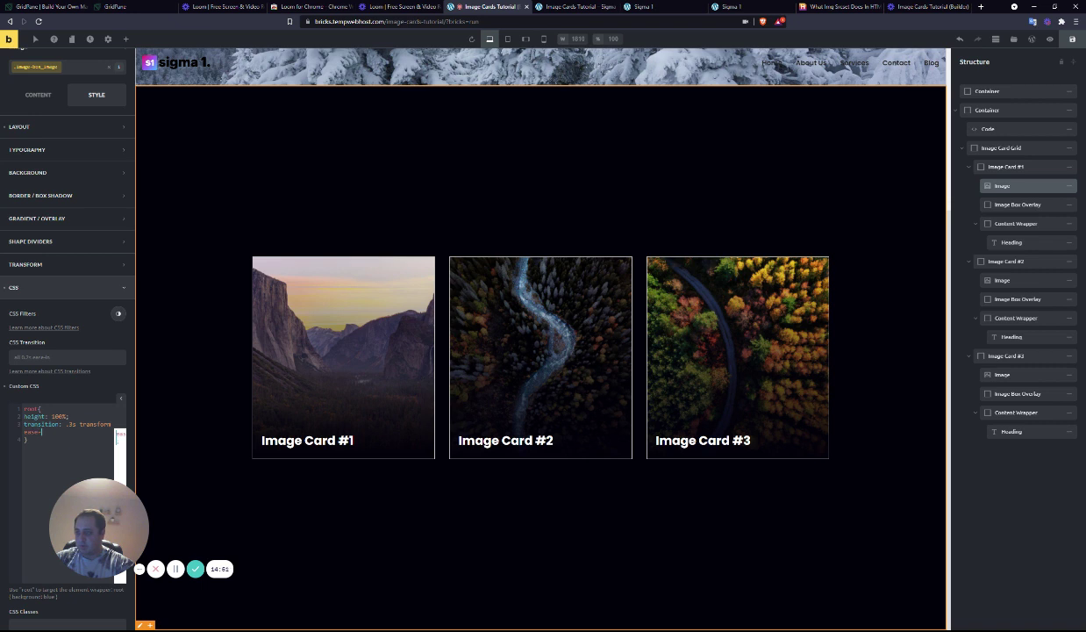
{"action": "type", "text": "in-out;"}
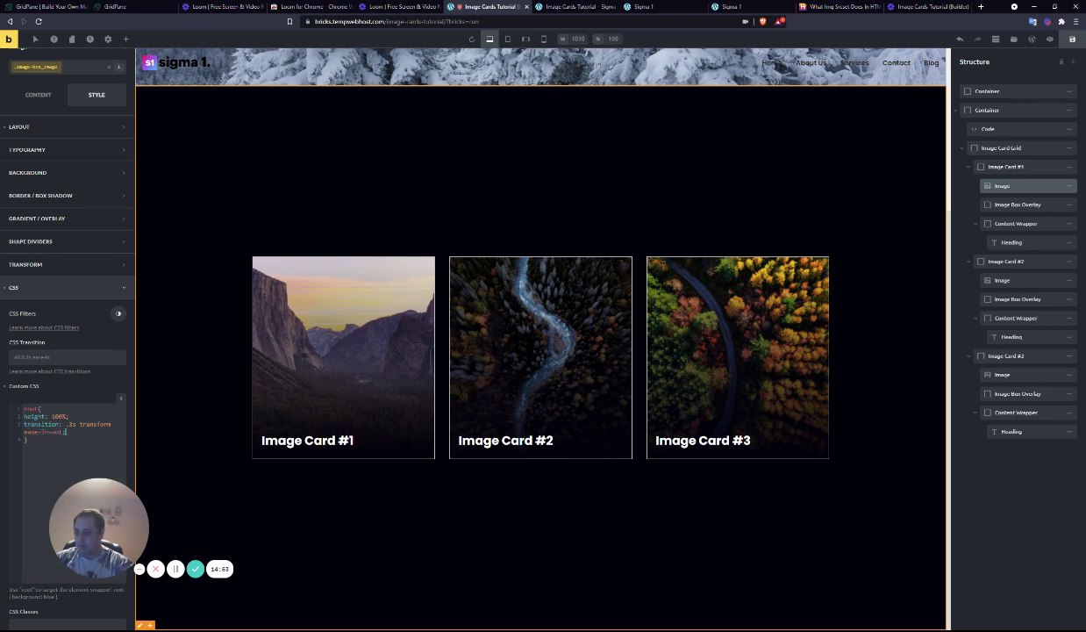
{"action": "scroll", "coordinate": [62, 453], "scroll_direction": "down", "scroll_amount": 2}
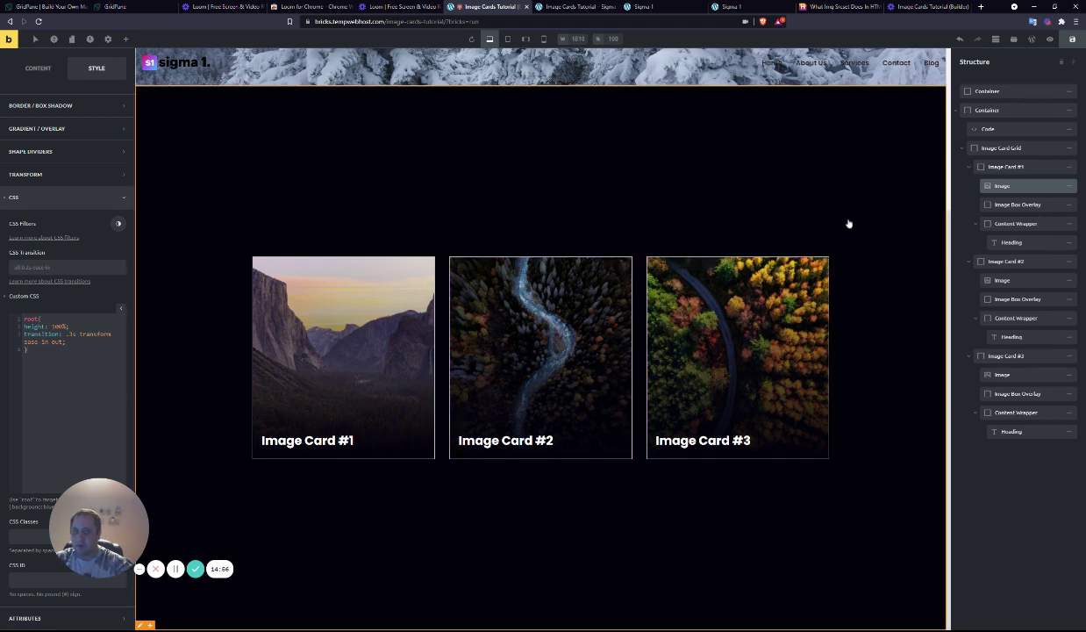
- Type a trial '.image box wrapper:hover' line in the Code element's CSS, then delete it
{"action": "left_click", "coordinate": [987, 129]}
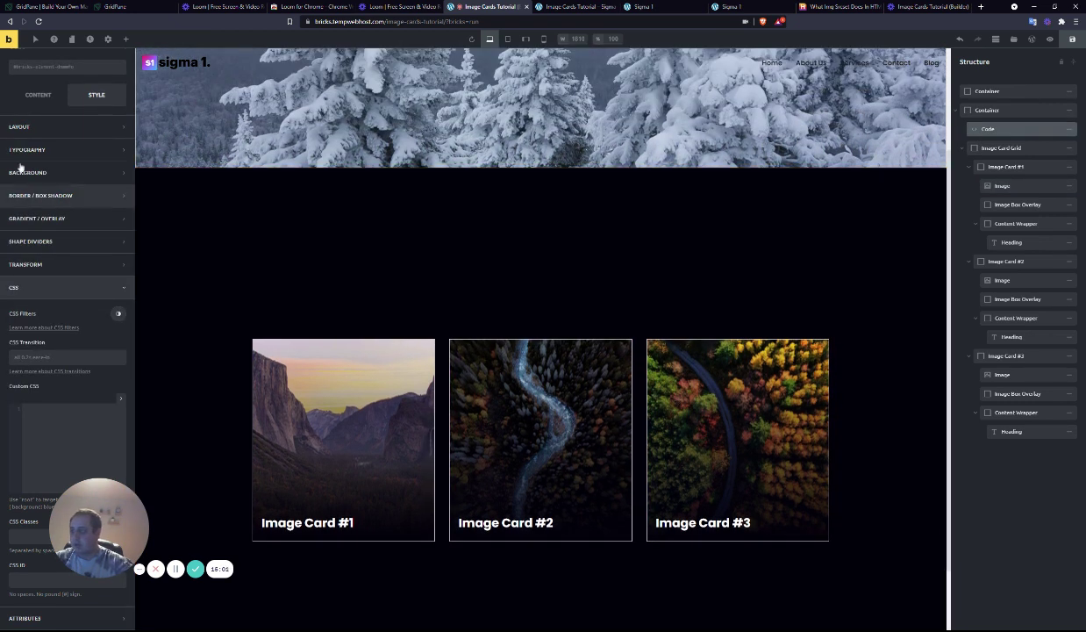
{"action": "left_click", "coordinate": [40, 94]}
{"action": "left_click", "coordinate": [120, 145]}
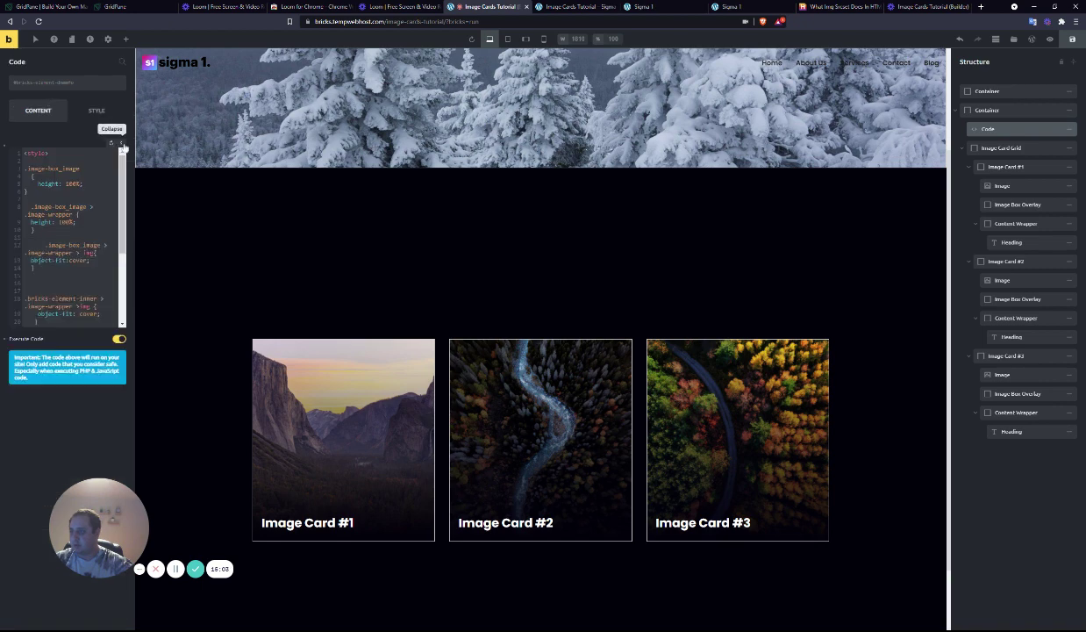
{"action": "left_click_drag", "start_coordinate": [134, 149], "coordinate": [269, 150]}
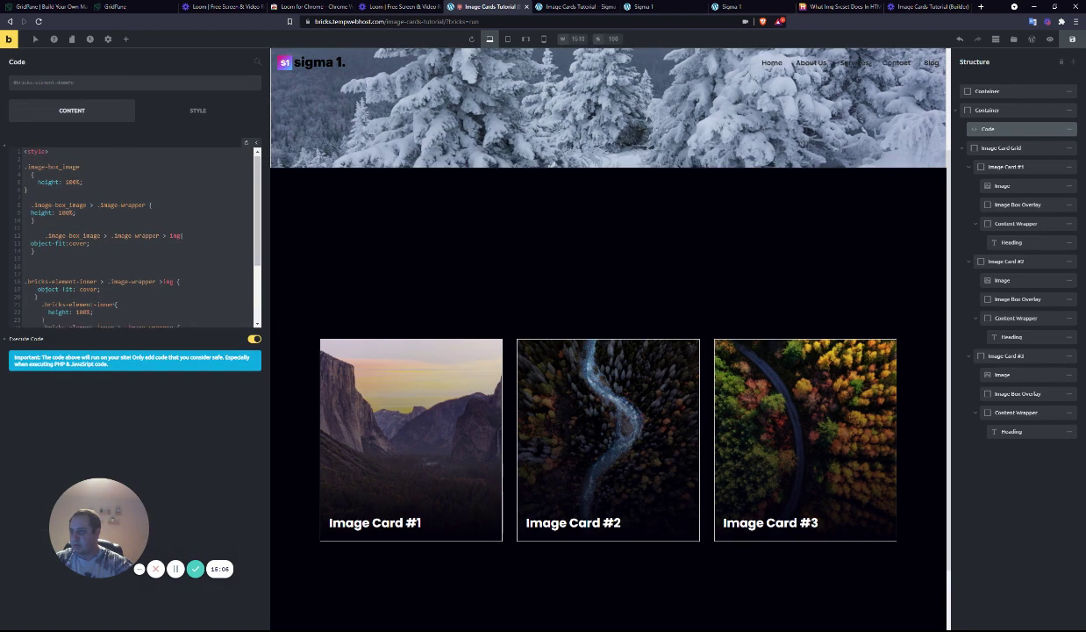
{"action": "scroll", "coordinate": [175, 237], "scroll_direction": "down", "scroll_amount": 3}
{"action": "key", "text": "Return"}
{"action": "key", "text": "Return"}
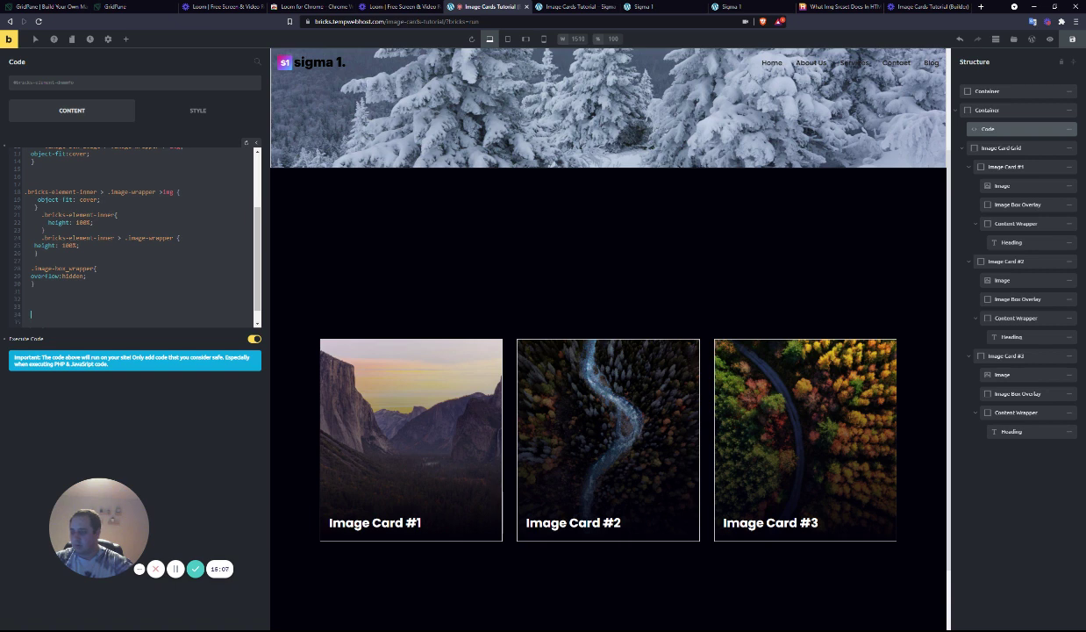
{"action": "type", "text": ".imag"}
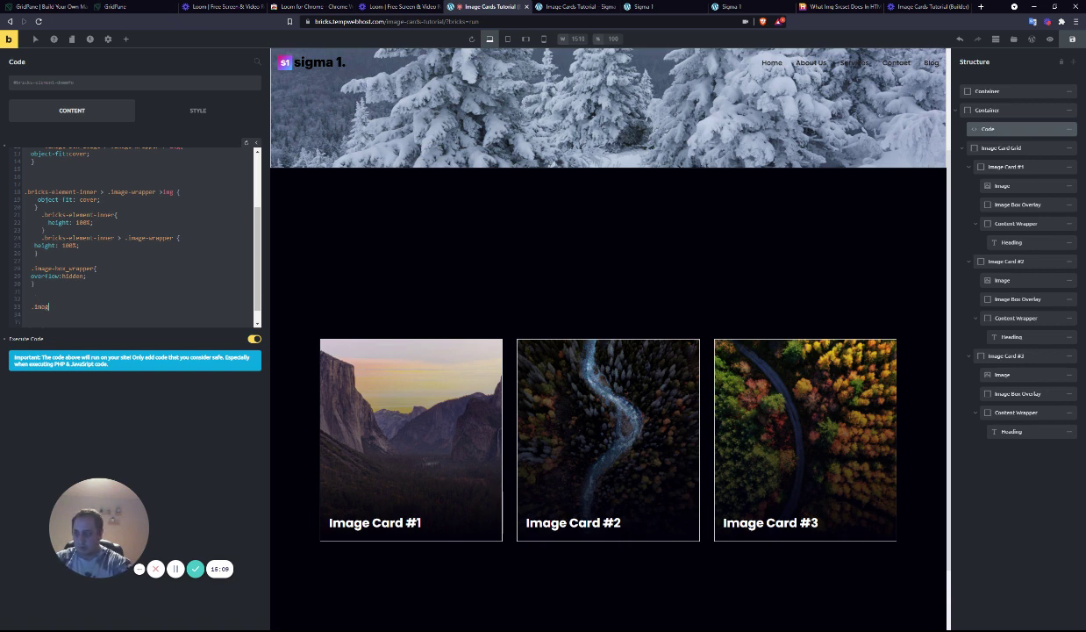
{"action": "type", "text": "e box wrapper:hover"}
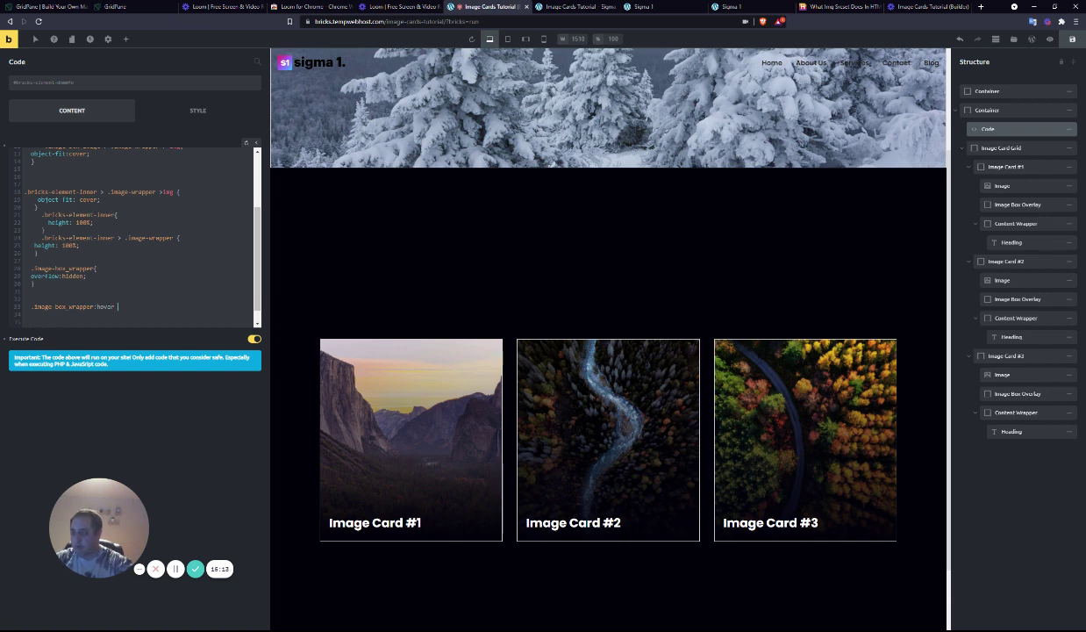
{"action": "left_click_drag", "start_coordinate": [116, 306], "coordinate": [5, 307]}
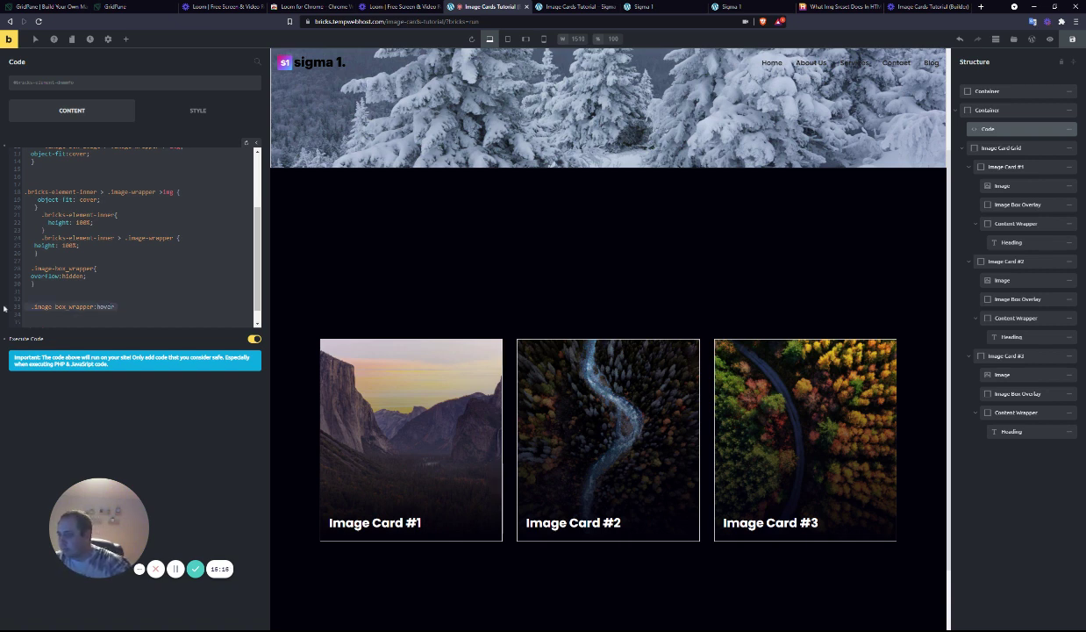
{"action": "key", "text": "BackSpace"}
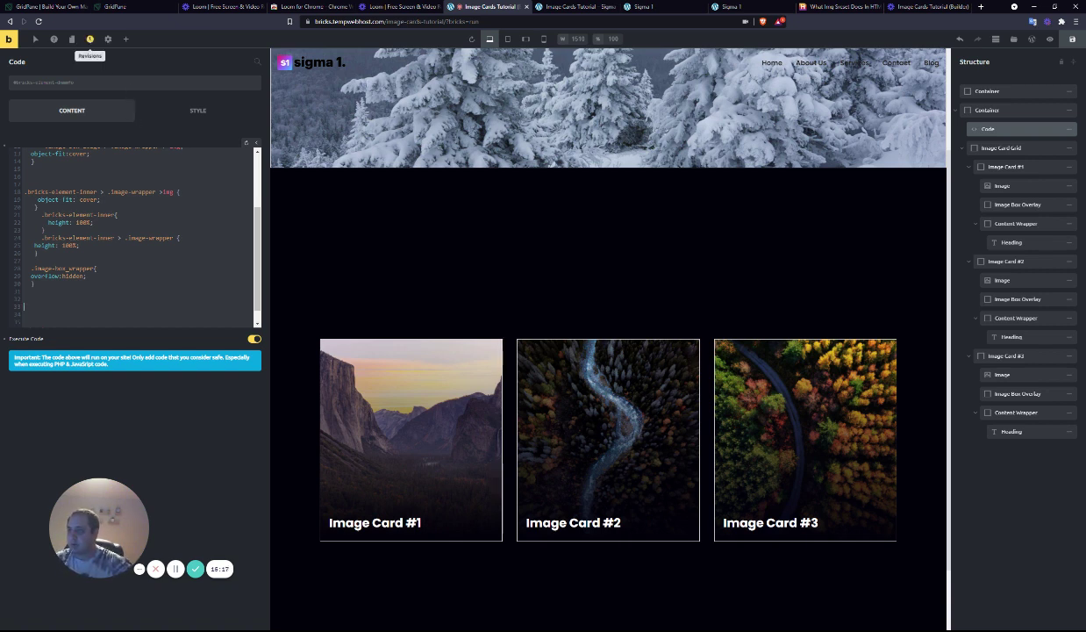
- Create a custom ':hover .image-box_image' state on Image Card #1
{"action": "left_click", "coordinate": [34, 39]}
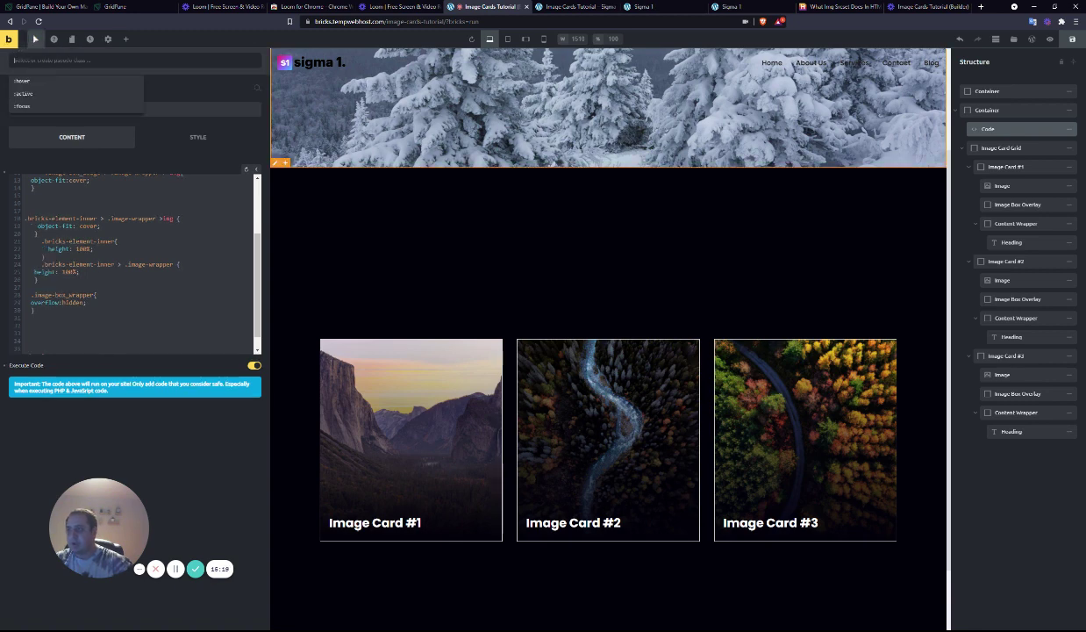
{"action": "left_click", "coordinate": [992, 166]}
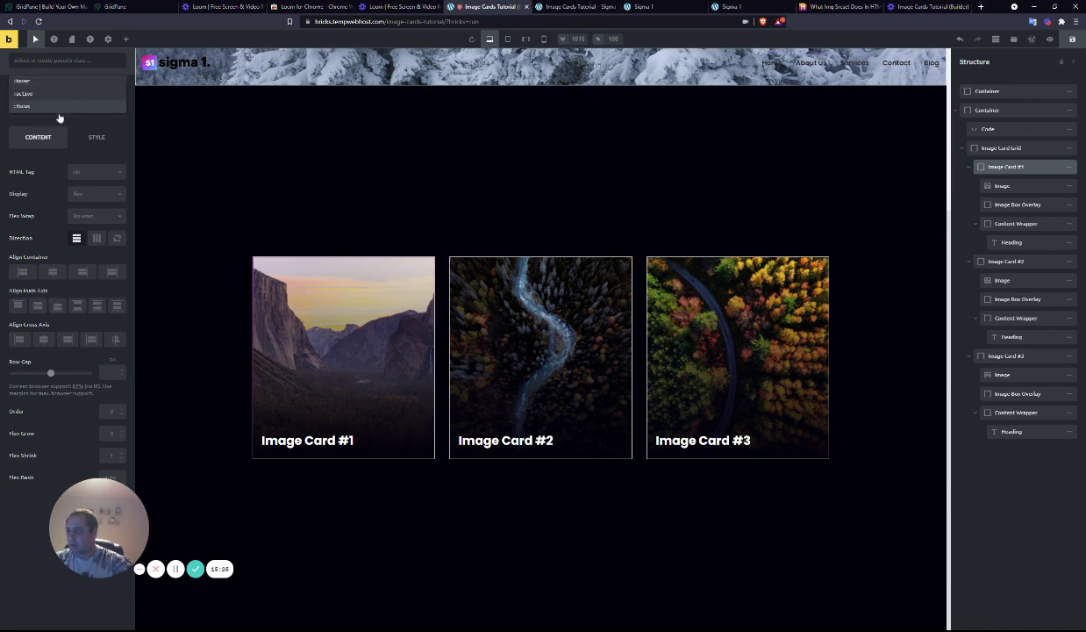
{"action": "mouse_move", "coordinate": [33, 90]}
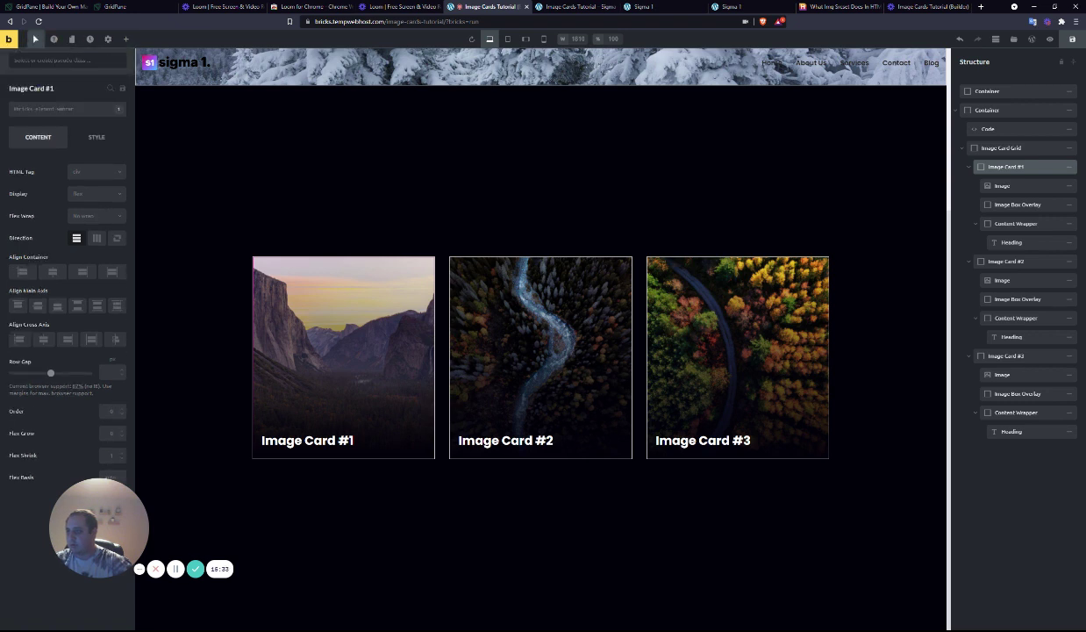
{"action": "left_click", "coordinate": [110, 89]}
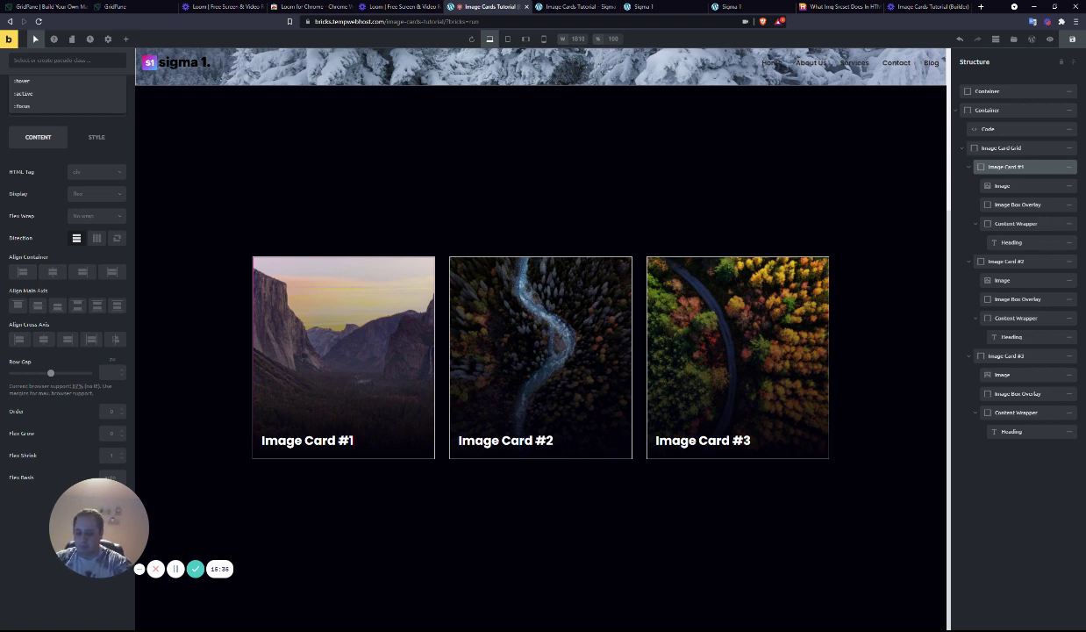
{"action": "type", "text": ":"}
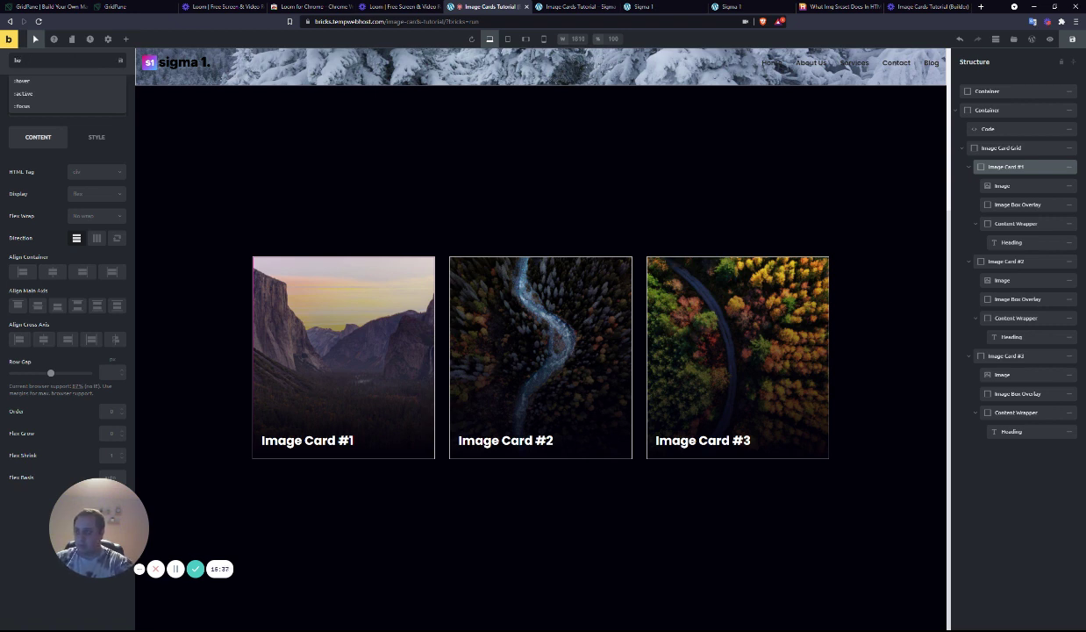
{"action": "type", "text": "ho"}
{"action": "key", "text": "BackSpace"}
{"action": "key", "text": "BackSpace"}
{"action": "type", "text": "hover"}
{"action": "type", "text": ".image-box__wrapper:hover"}
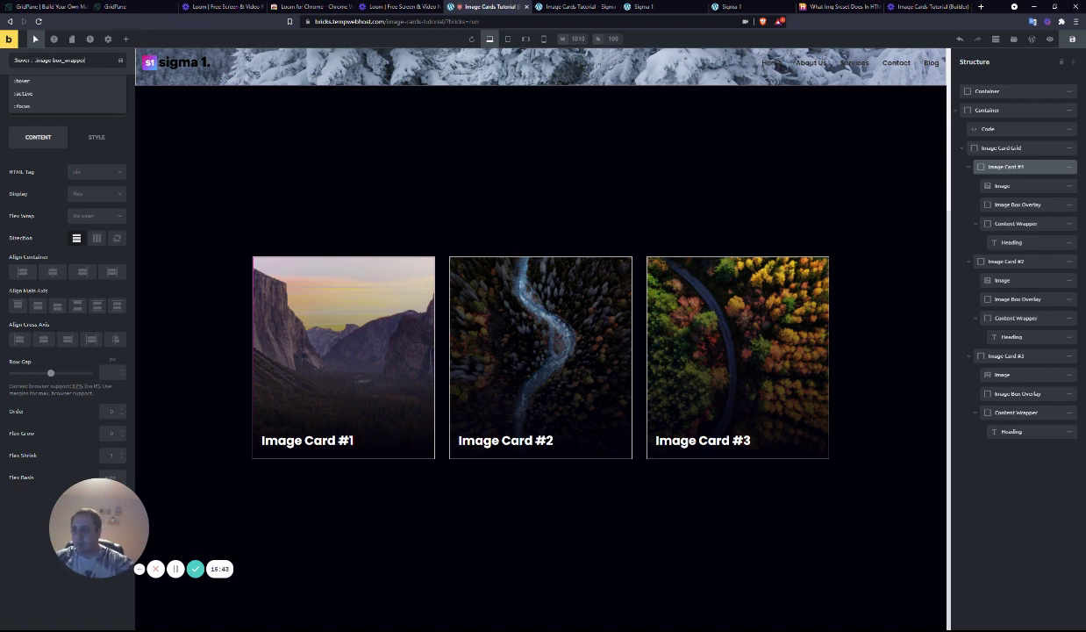
{"action": "key", "text": "shift+Left"}
{"action": "key", "text": "shift+Left"}
{"action": "key", "text": "shift+Left"}
{"action": "key", "text": "shift+Left"}
{"action": "key", "text": "shift+Left"}
{"action": "key", "text": "shift+Left"}
{"action": "key", "text": "shift+Left"}
{"action": "key", "text": "shift+Left"}
{"action": "key", "text": "shift+Left"}
{"action": "key", "text": "shift+Left"}
{"action": "key", "text": "shift+Left"}
{"action": "key", "text": "shift+Left"}
{"action": "key", "text": "shift+Left"}
{"action": "key", "text": "shift+Left"}
{"action": "key", "text": "shift+Left"}
{"action": "key", "text": "shift+Left"}
{"action": "key", "text": "shift+Left"}
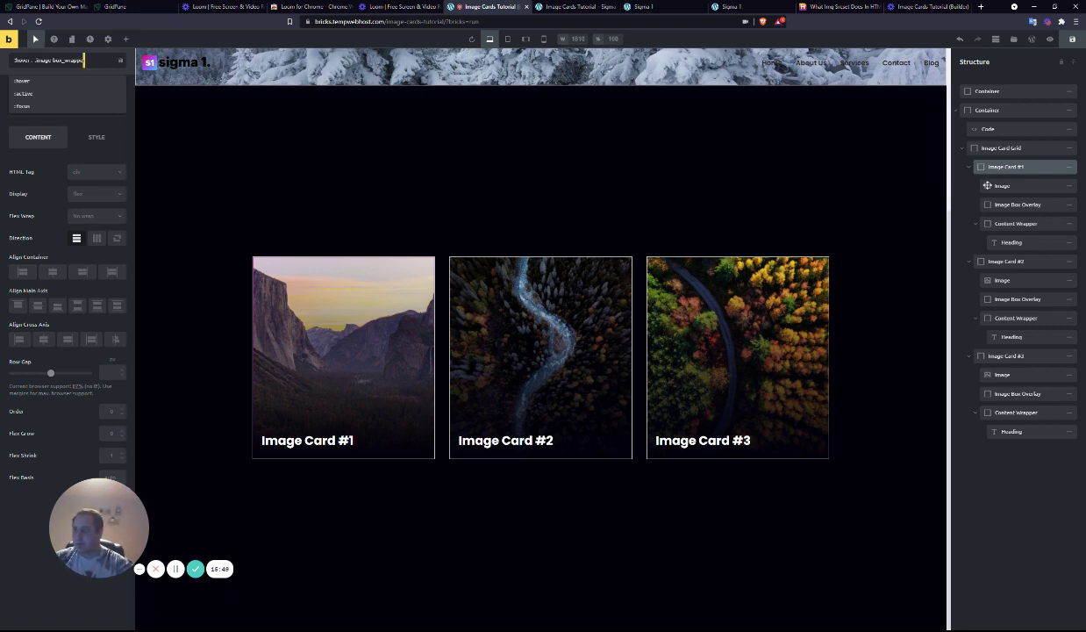
{"action": "key", "text": "BackSpace"}
{"action": "key", "text": "BackSpace"}
{"action": "key", "text": "BackSpace"}
{"action": "key", "text": "BackSpace"}
{"action": "key", "text": "BackSpace"}
{"action": "key", "text": "BackSpace"}
{"action": "key", "text": "BackSpace"}
{"action": "type", "text": "imag"}
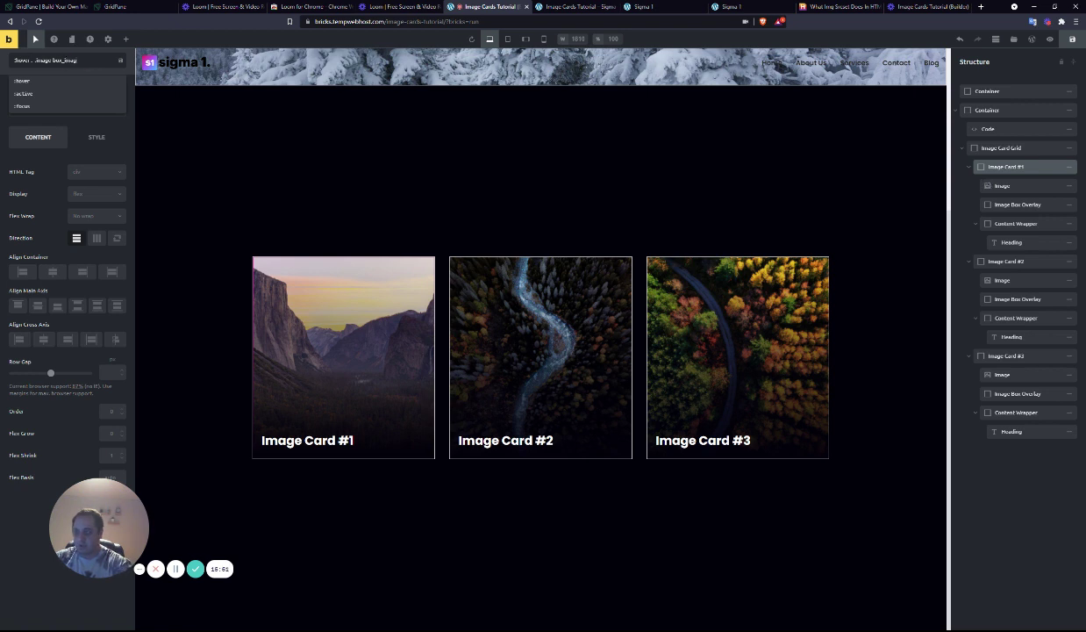
{"action": "type", "text": "e"}
{"action": "key", "text": "Return"}
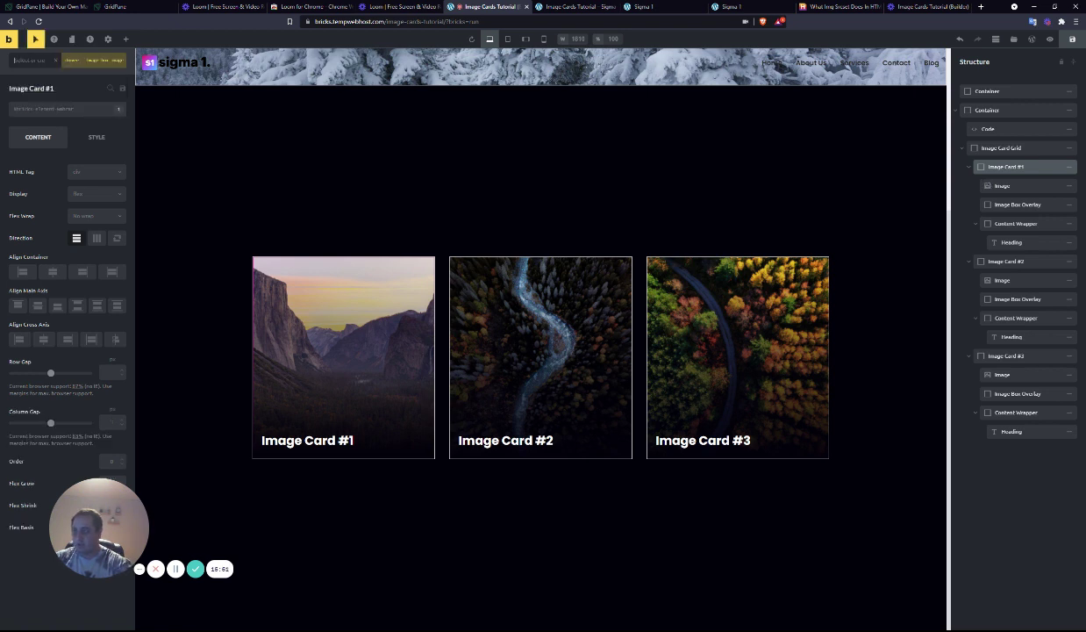
- Delete the ':hover .image-box_image' state from the pseudo-class list
{"action": "left_click", "coordinate": [91, 66]}
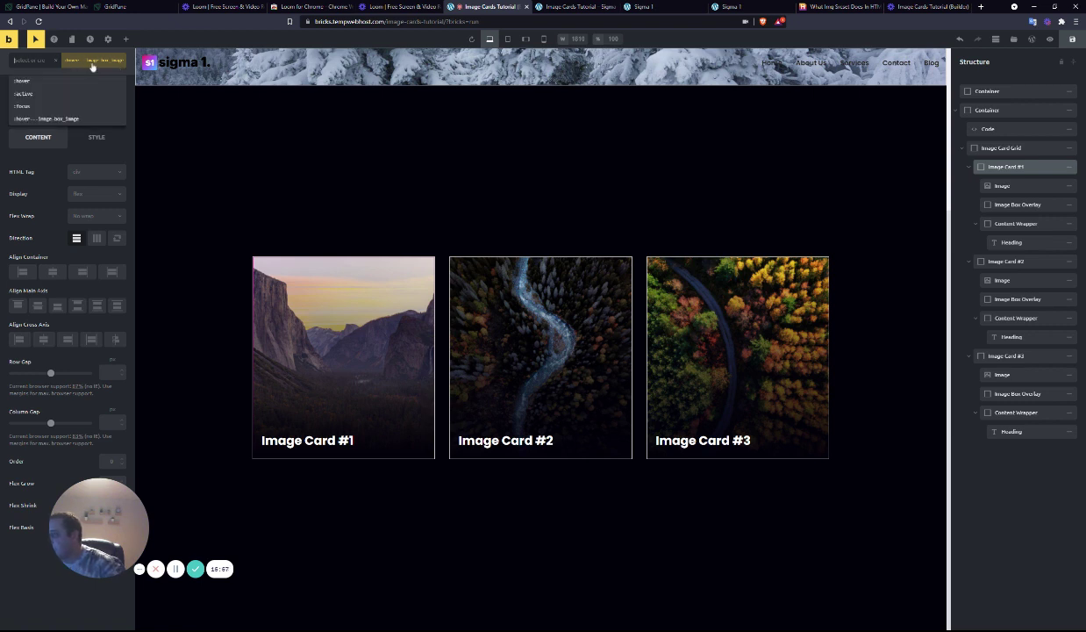
{"action": "left_click", "coordinate": [119, 122]}
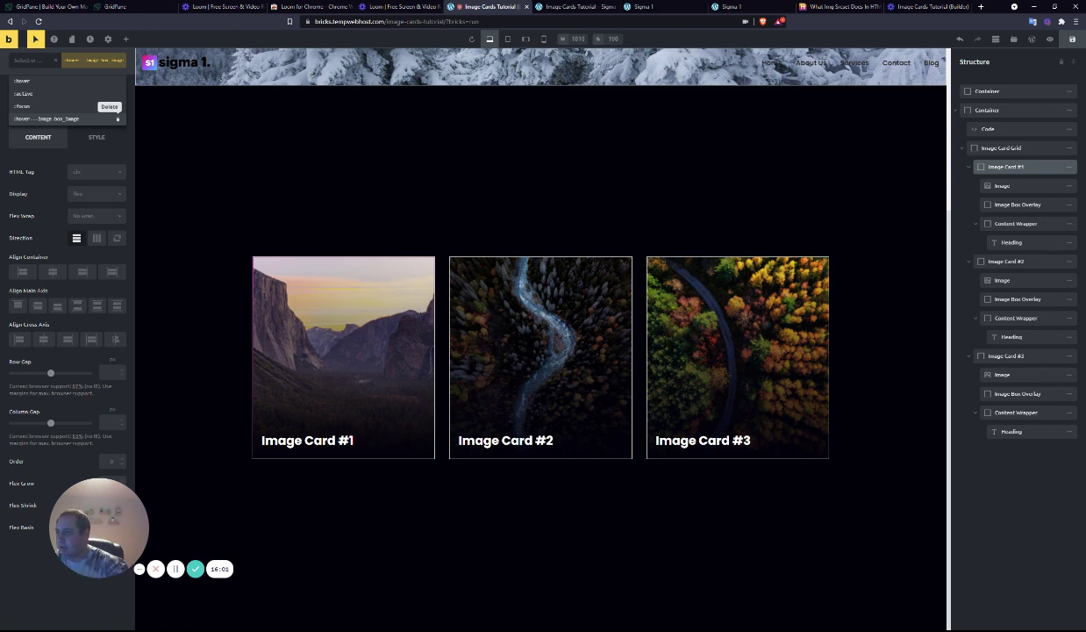
{"action": "left_click", "coordinate": [118, 120]}
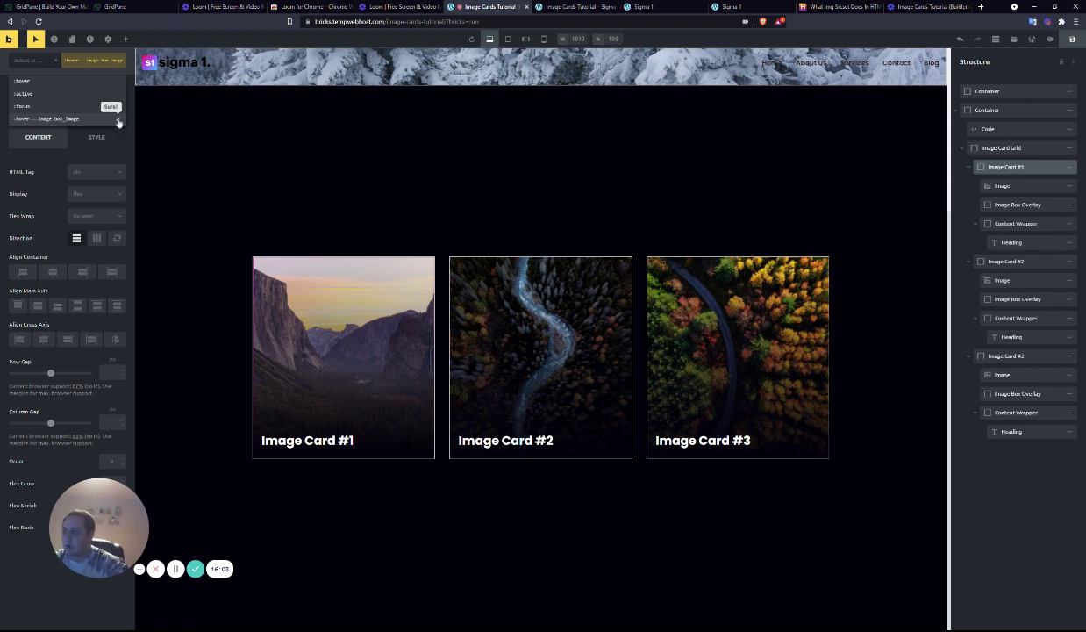
{"action": "left_click", "coordinate": [119, 122]}
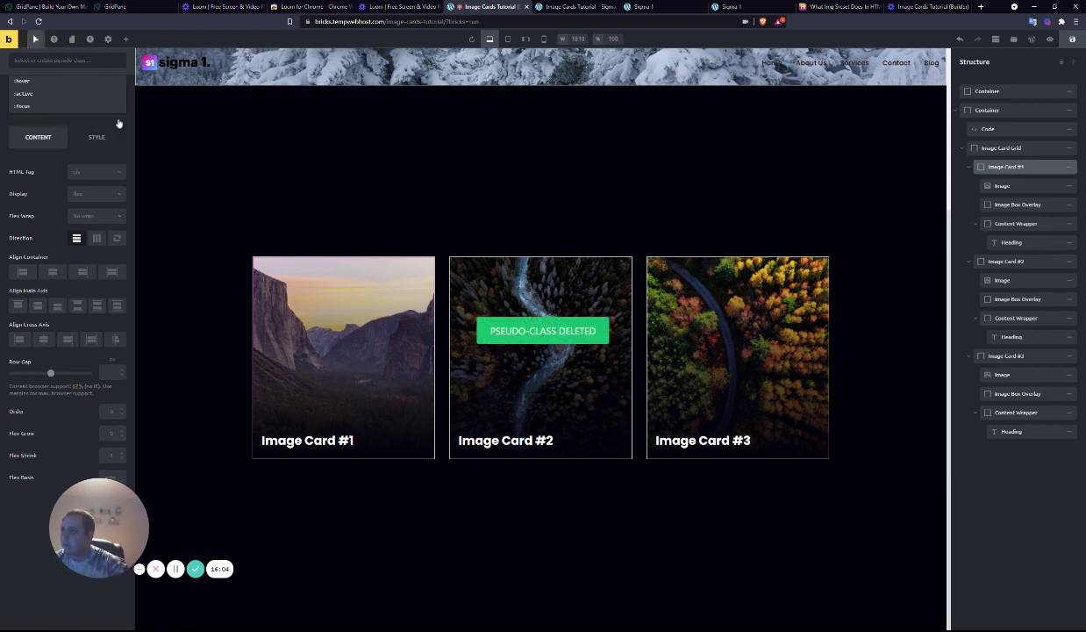
- Add '.image-box_wrapper:hover .image-box_image { transform: scale(1.1); }' to the Code element and preview it live
{"action": "left_click", "coordinate": [976, 129]}
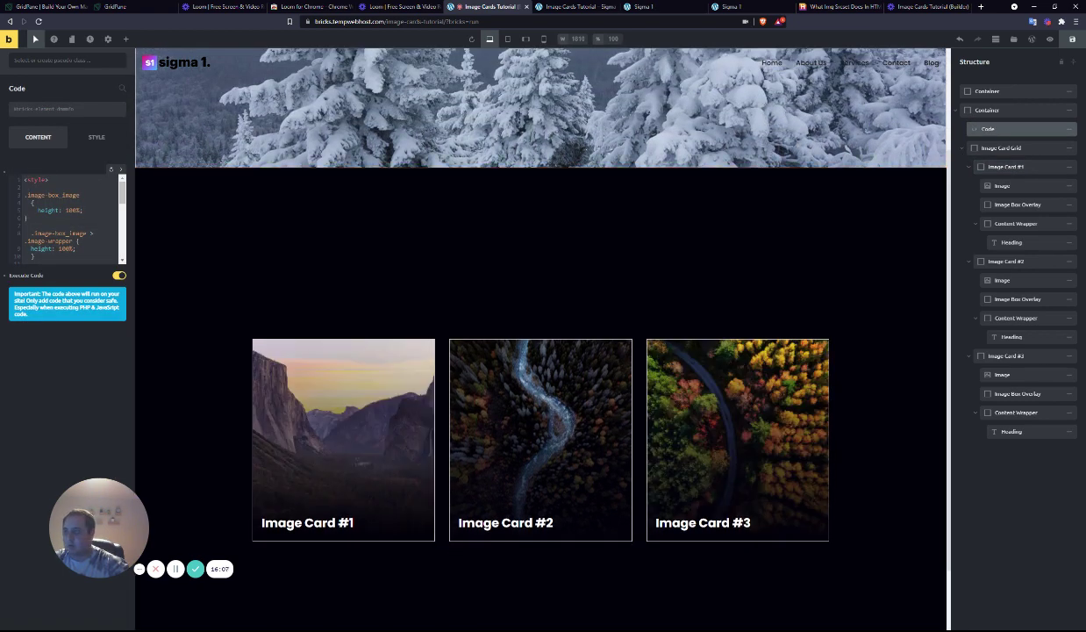
{"action": "left_click", "coordinate": [121, 168]}
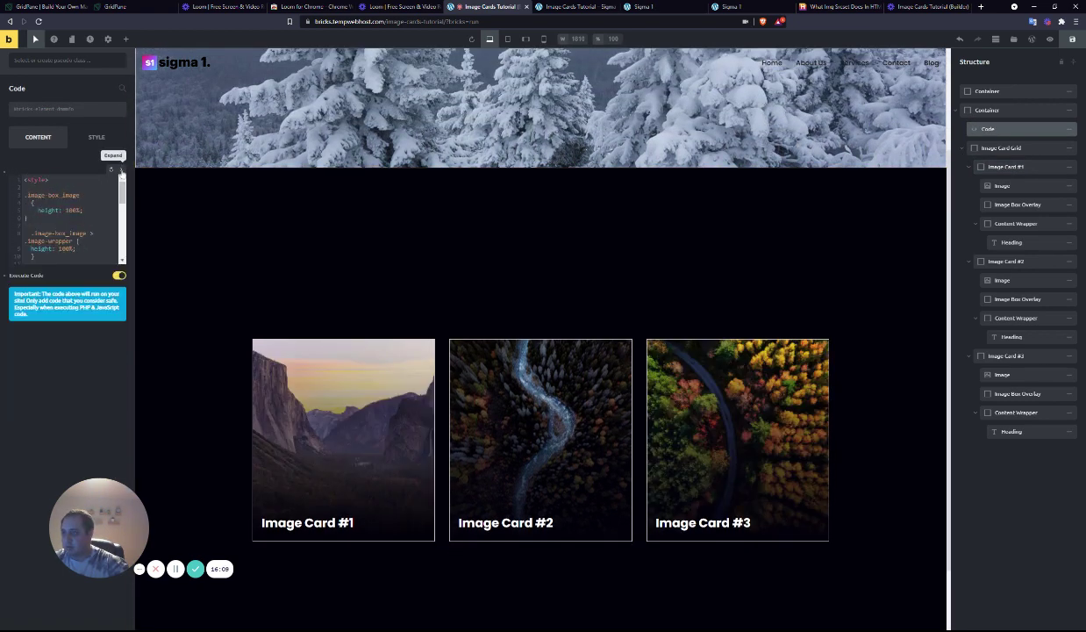
{"action": "scroll", "coordinate": [132, 263], "scroll_direction": "down", "scroll_amount": 4}
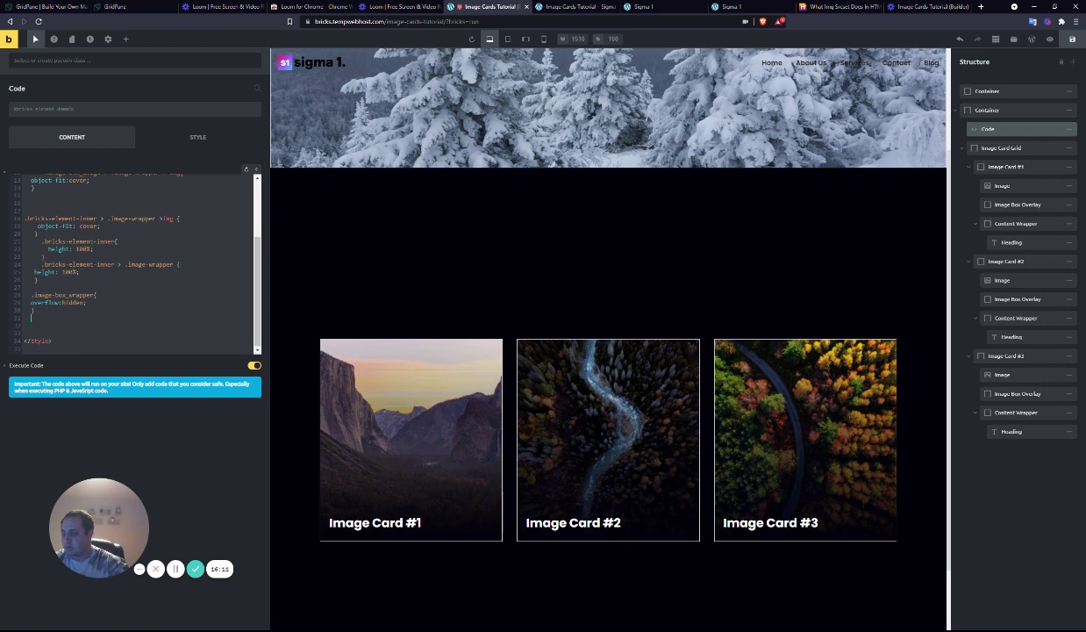
{"action": "key", "text": "Return"}
{"action": "key", "text": "Return"}
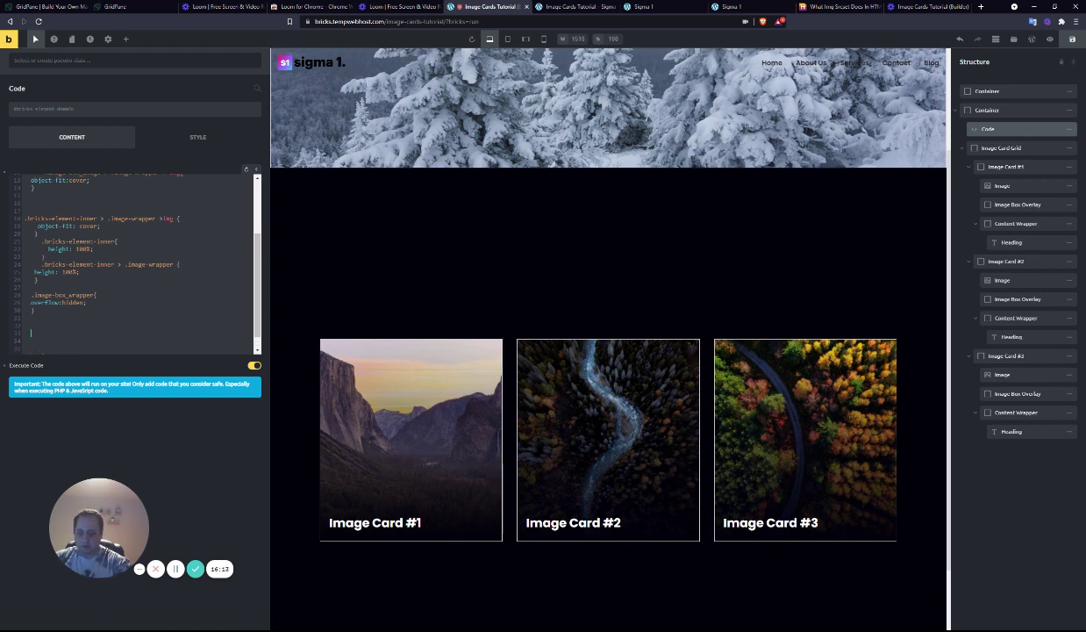
{"action": "type", "text": ".image-box_wrapper:hover .i"}
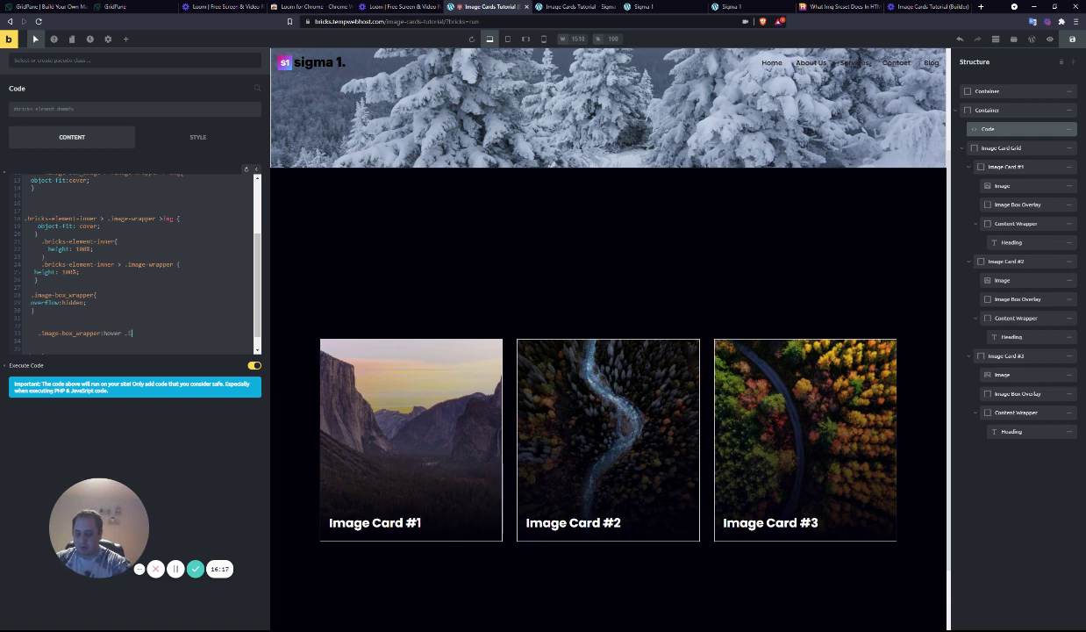
{"action": "type", "text": "mage-box"}
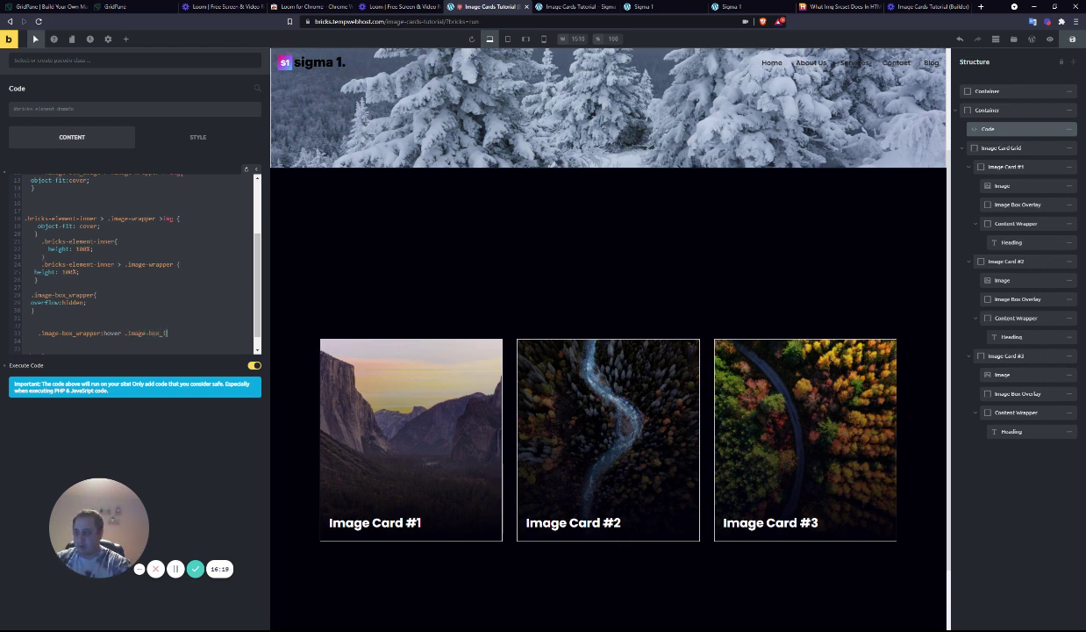
{"action": "type", "text": "_image { "}
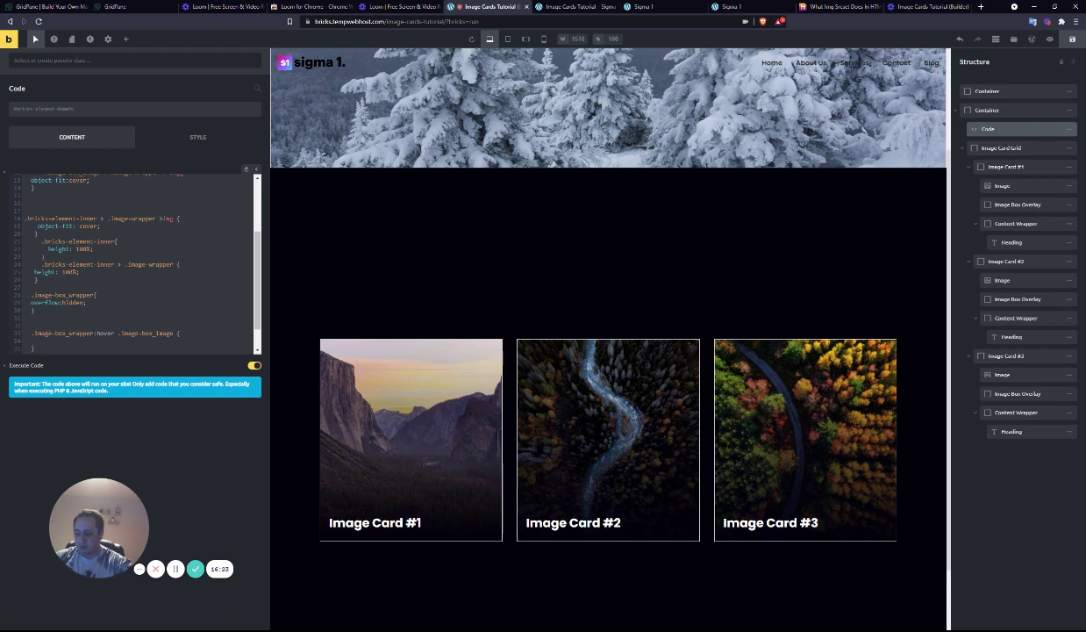
{"action": "type", "text": "transform:"}
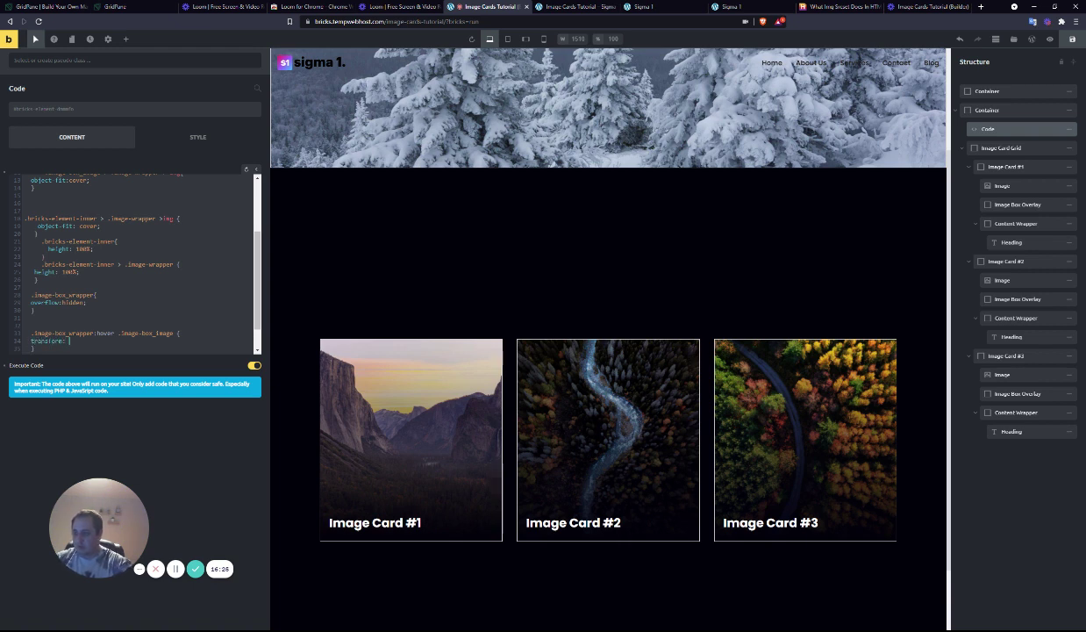
{"action": "type", "text": " scale"}
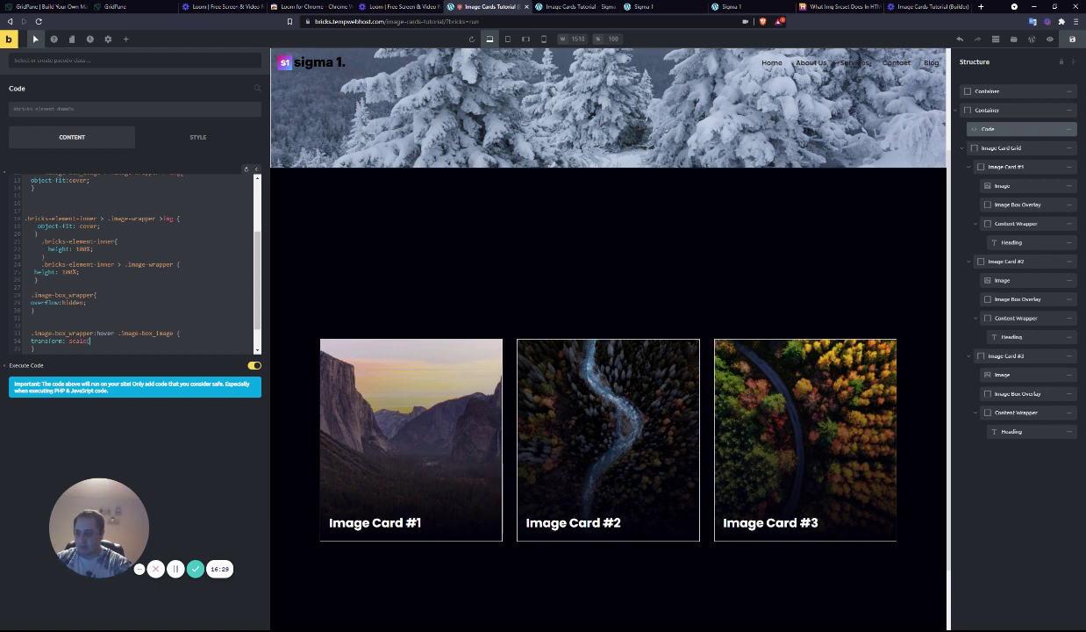
{"action": "type", "text": "(1.1)"}
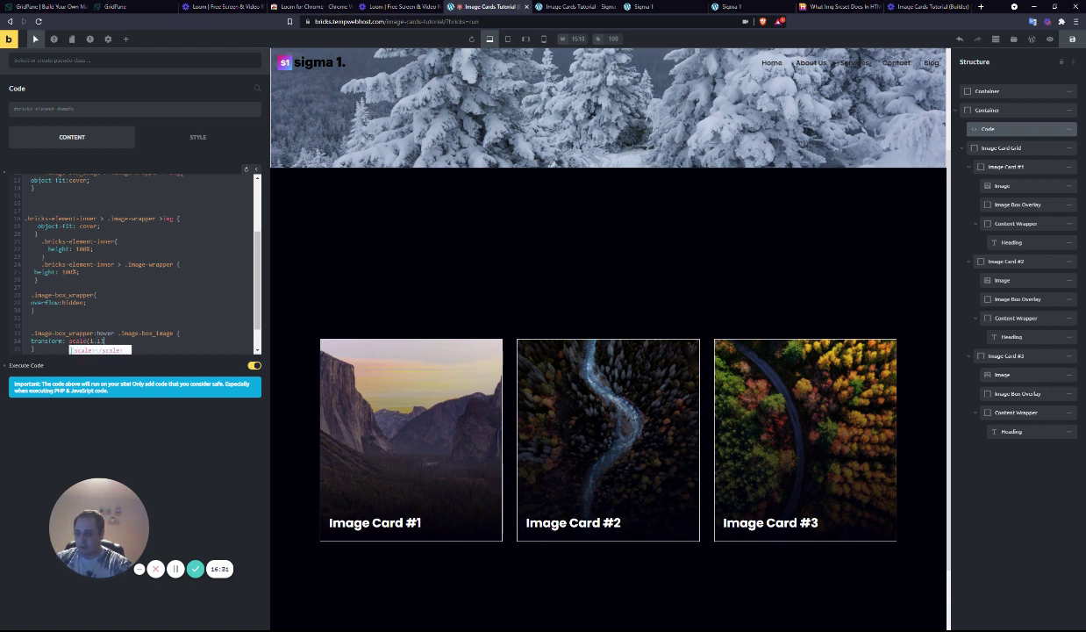
{"action": "type", "text": ";"}
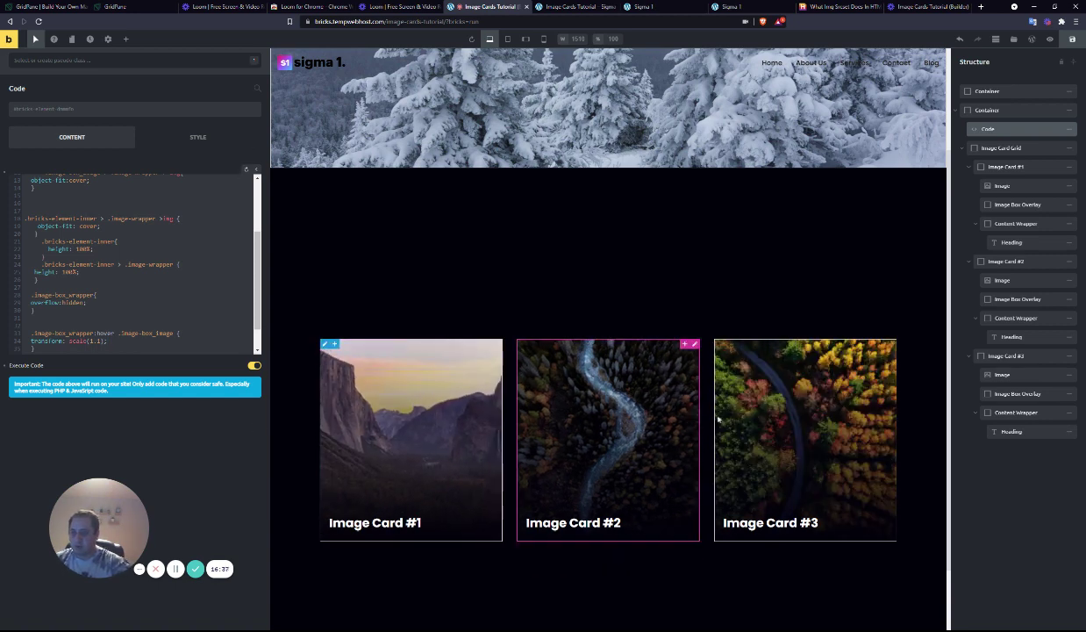
{"action": "left_click", "coordinate": [562, 6]}
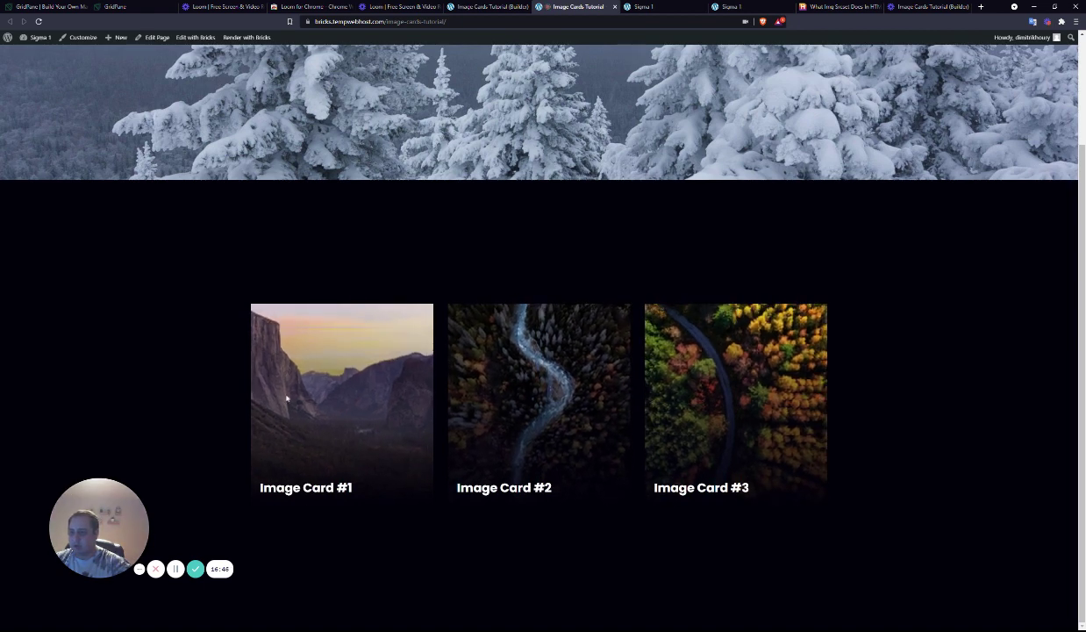
- Add a hover rule moving .image-box_content up by translateY(-25%) and run the code
{"action": "left_click", "coordinate": [481, 6]}
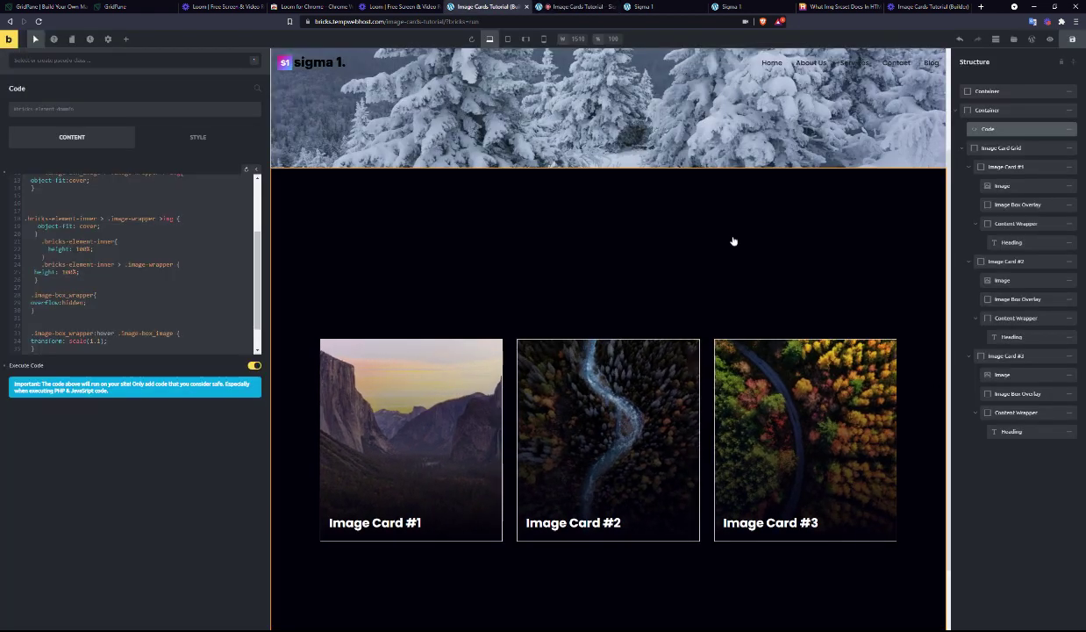
{"action": "scroll", "coordinate": [131, 281], "scroll_direction": "down", "scroll_amount": 1}
{"action": "left_click", "coordinate": [33, 317]}
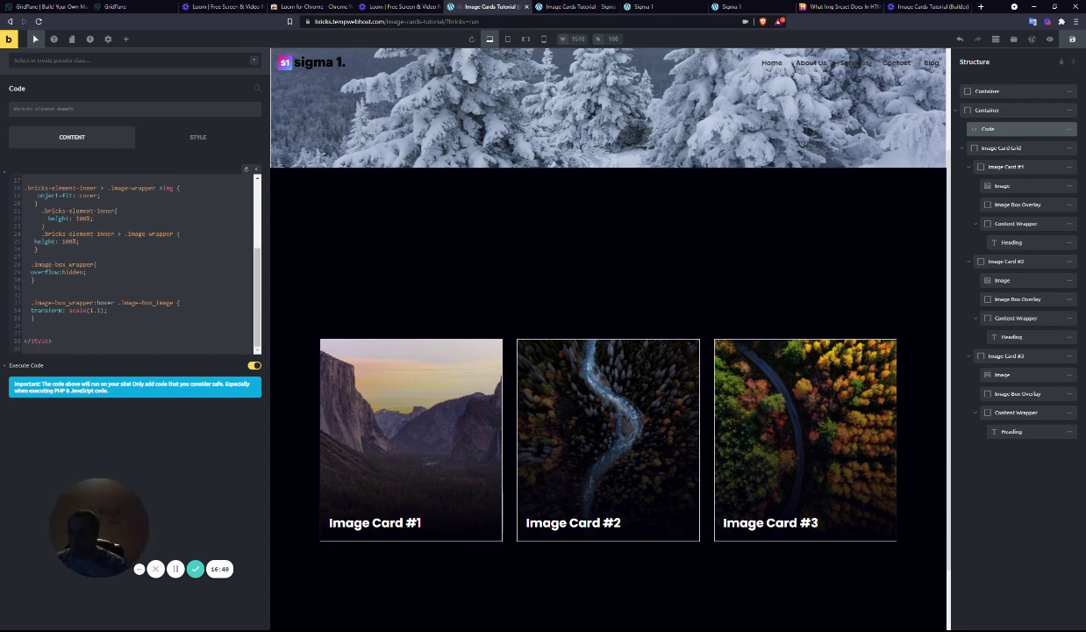
{"action": "key", "text": "Return"}
{"action": "key", "text": "Return"}
{"action": "scroll", "coordinate": [132, 263], "scroll_direction": "down", "scroll_amount": 1}
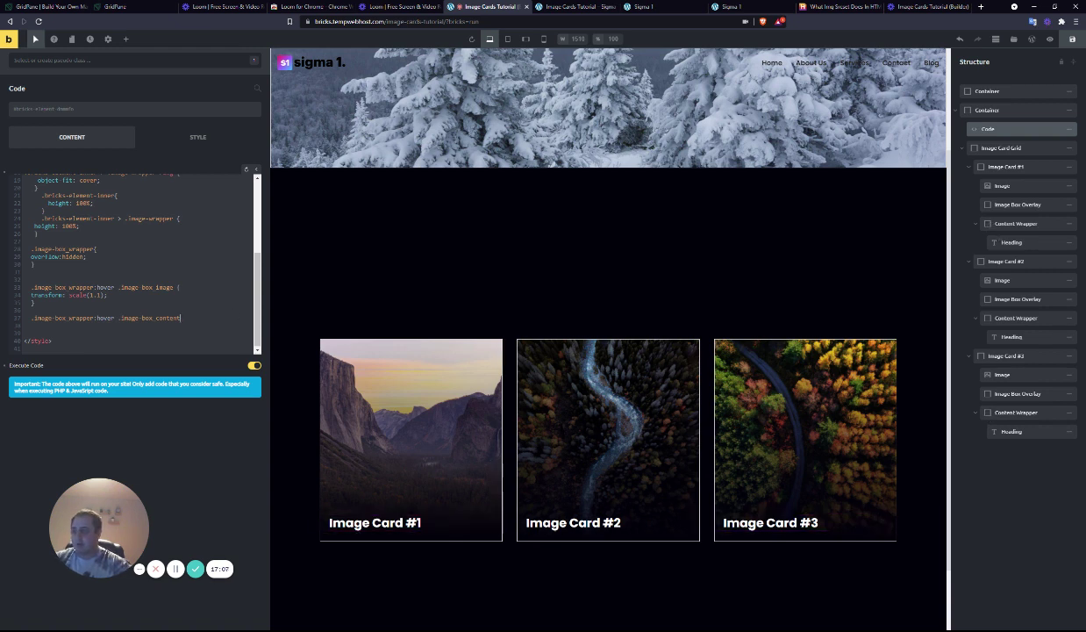
{"action": "key", "text": "Return"}
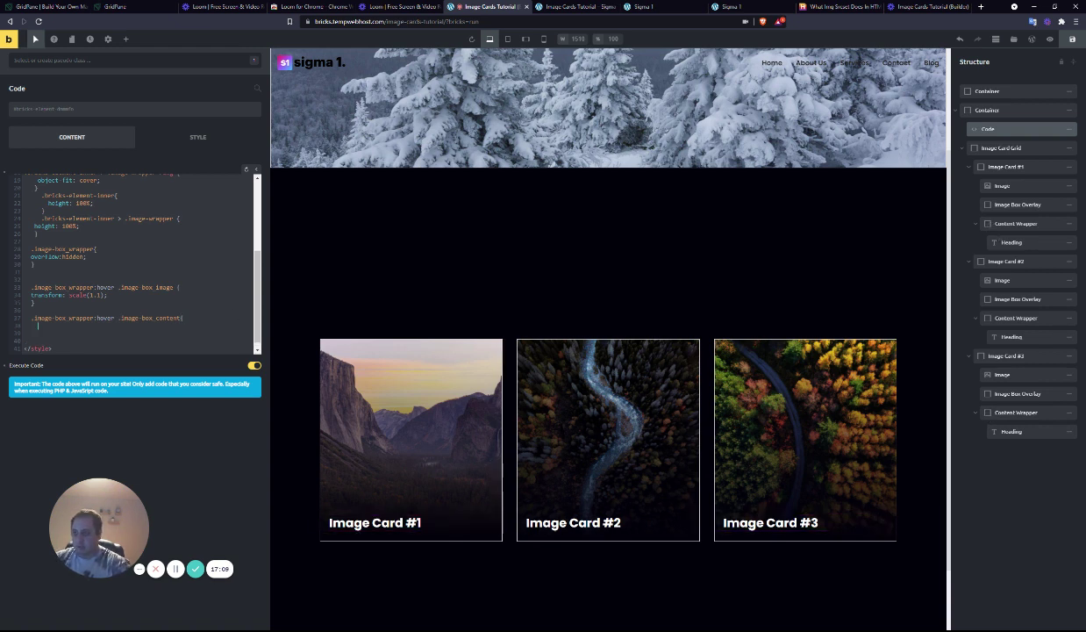
{"action": "key", "text": "Return"}
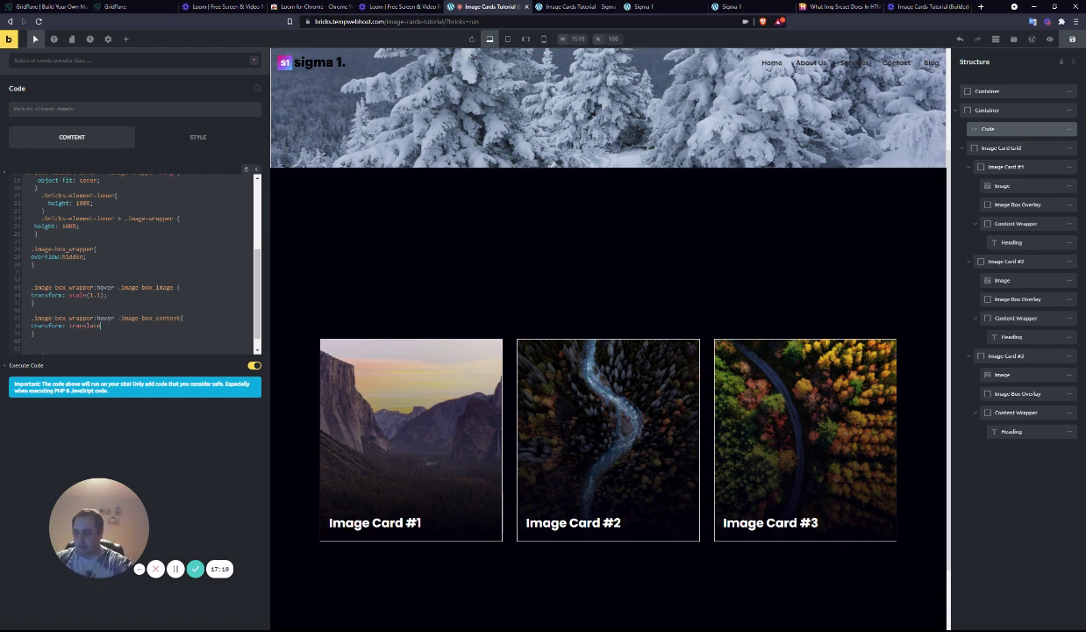
{"action": "type", "text": "-25%);"}
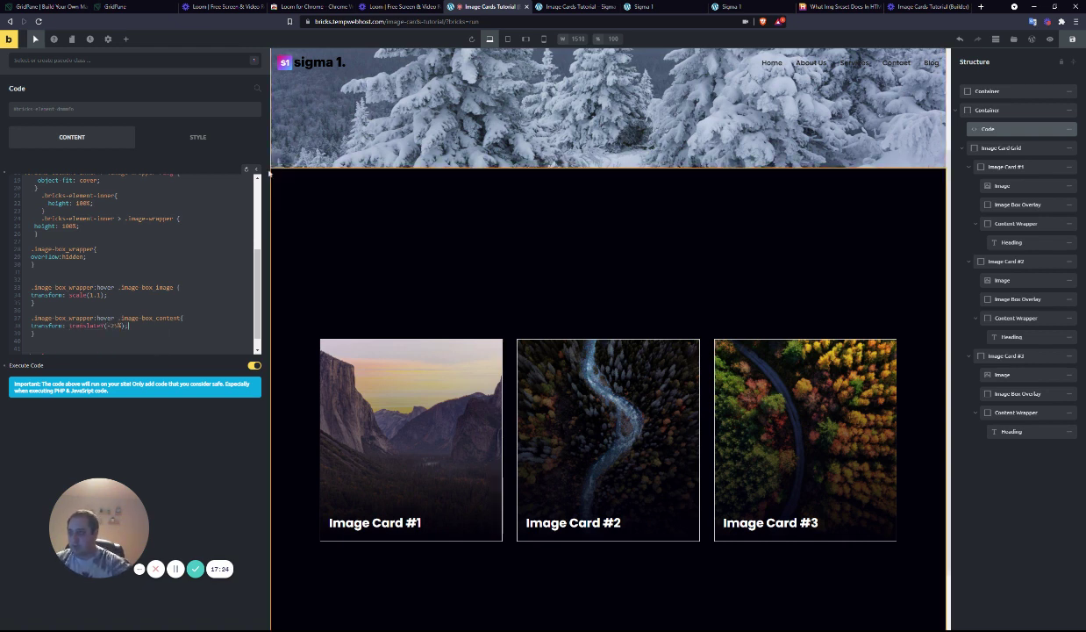
{"action": "left_click", "coordinate": [245, 169]}
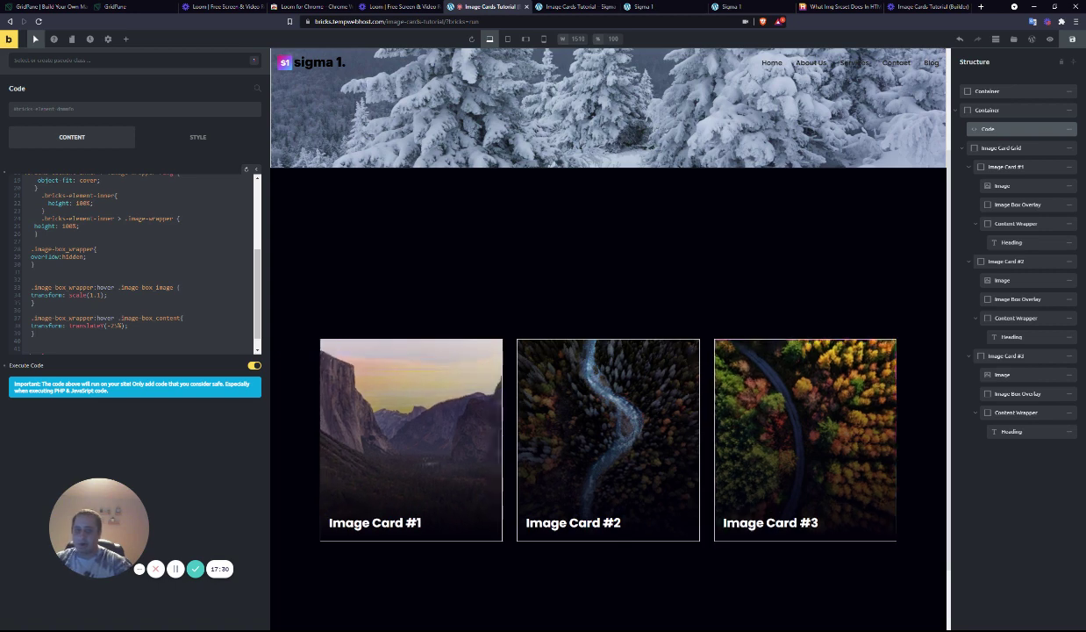
- Give the Content Wrapper the custom CSS 'transition: .3s transform ease-in-out'
{"action": "left_click", "coordinate": [992, 319]}
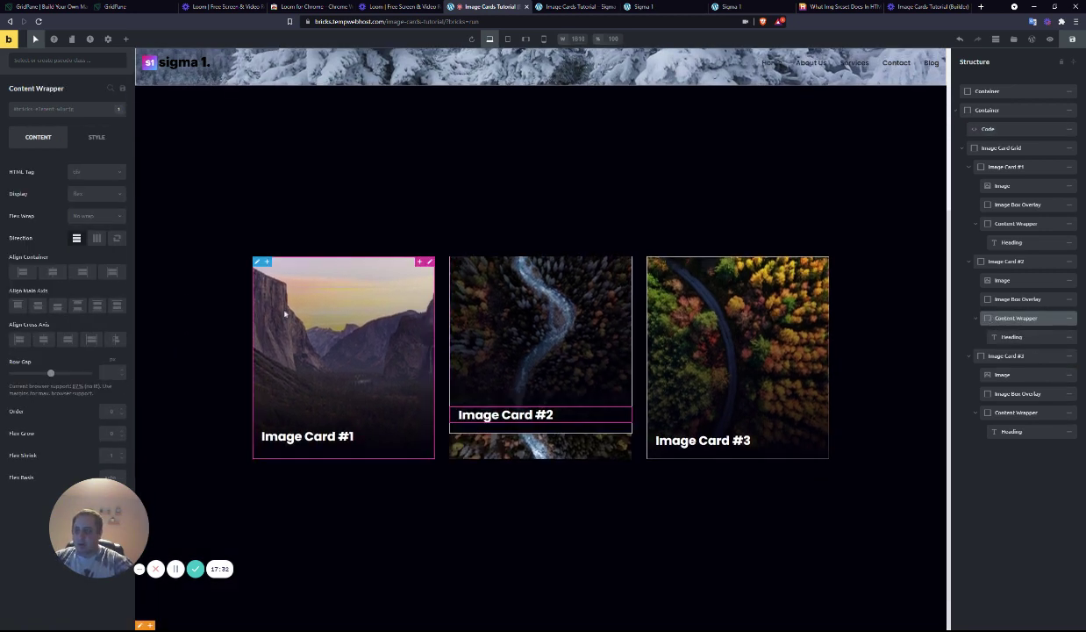
{"action": "left_click", "coordinate": [91, 138]}
{"action": "left_click", "coordinate": [50, 110]}
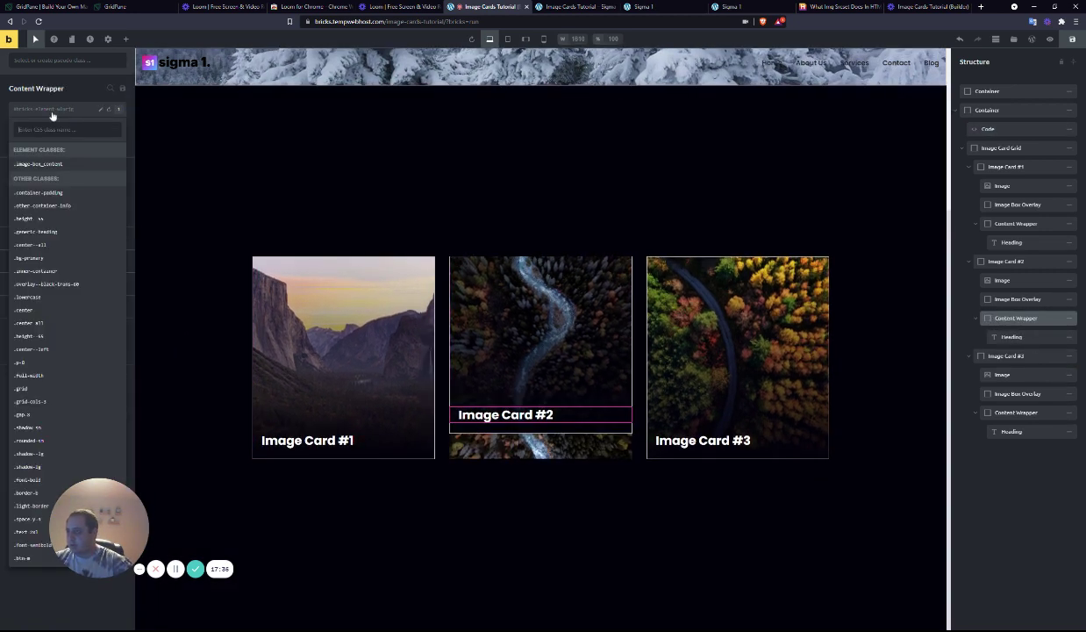
{"action": "key", "text": "Escape"}
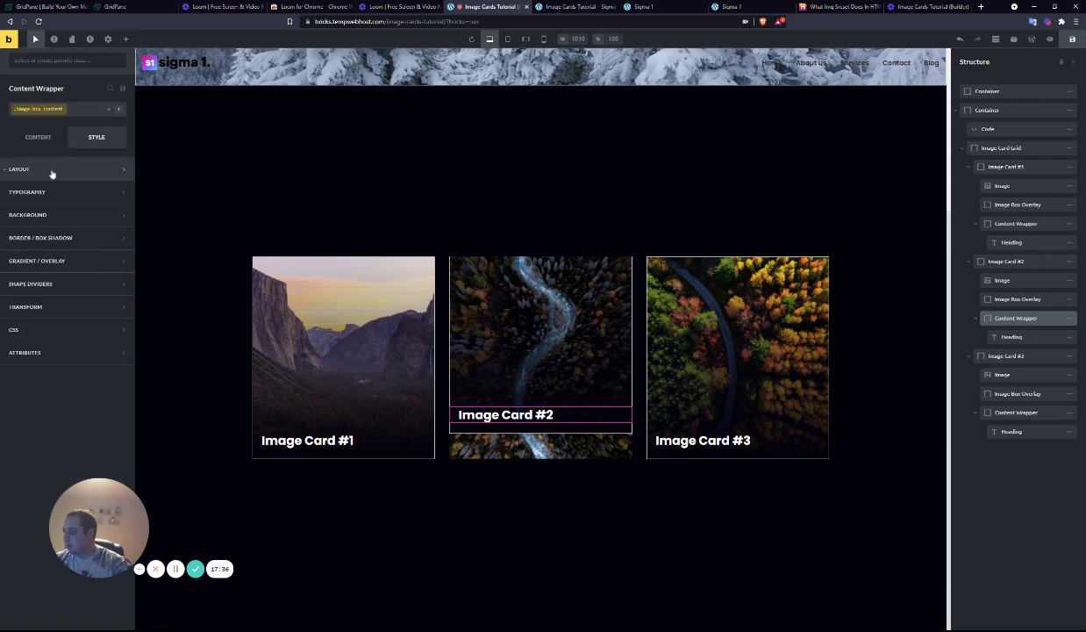
{"action": "left_click", "coordinate": [61, 351]}
{"action": "scroll", "coordinate": [55, 377], "scroll_direction": "down", "scroll_amount": 1}
{"action": "left_click", "coordinate": [55, 424]}
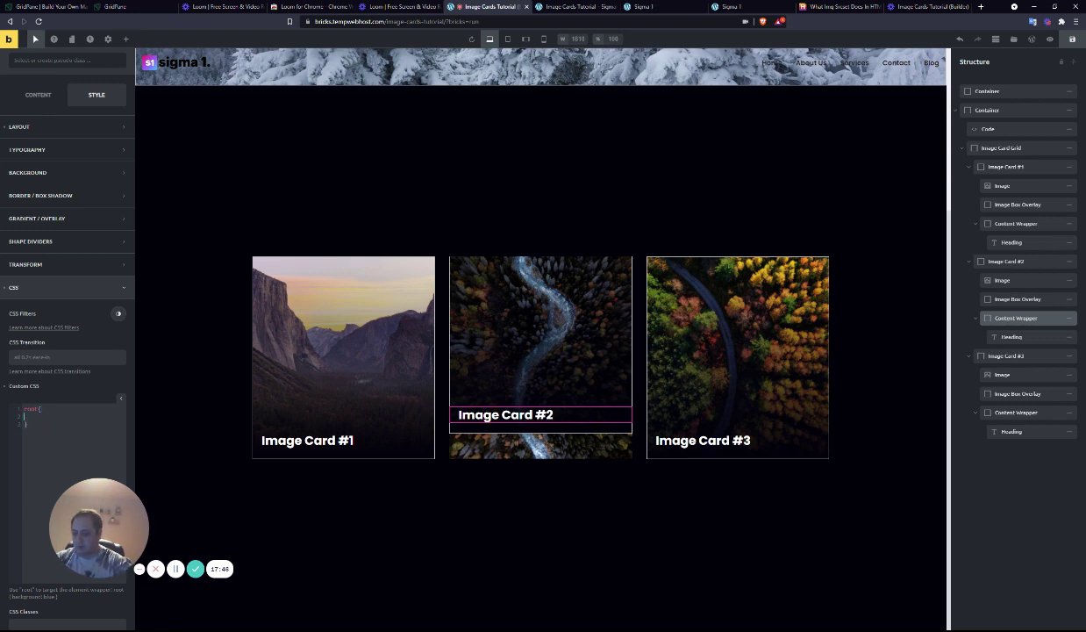
{"action": "type", "text": "transition"}
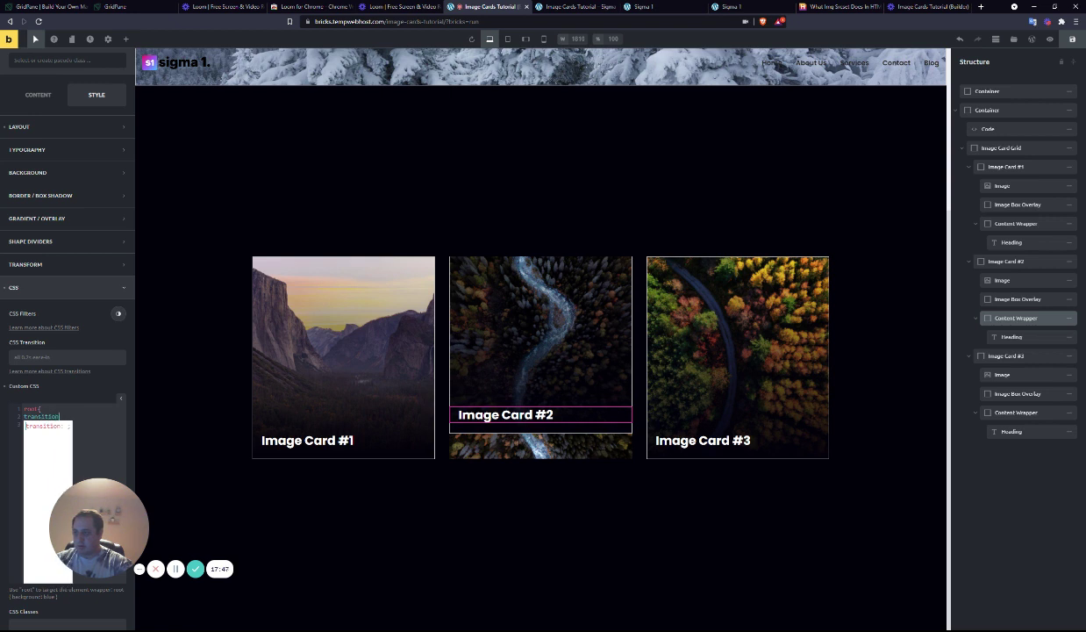
{"action": "key", "text": "Return"}
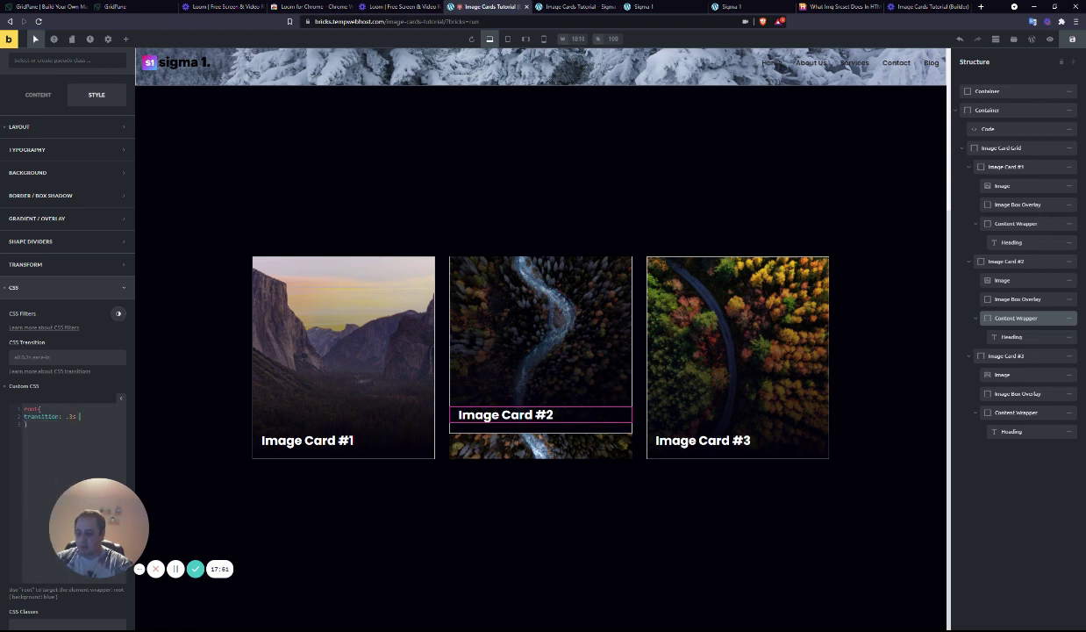
{"action": "type", "text": ".3s transform"}
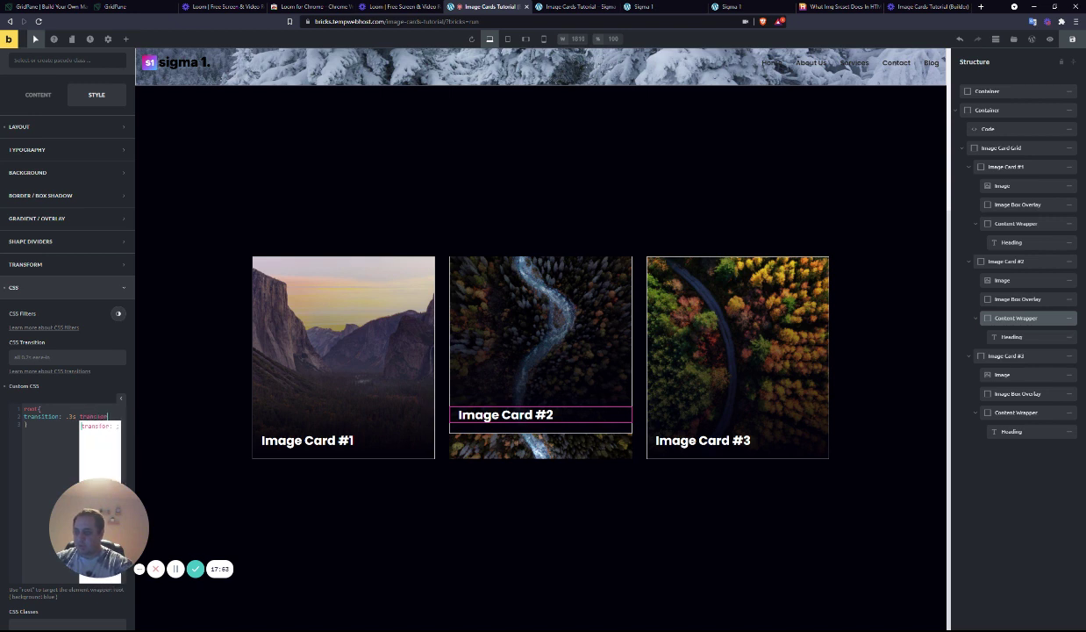
{"action": "type", "text": " eas"}
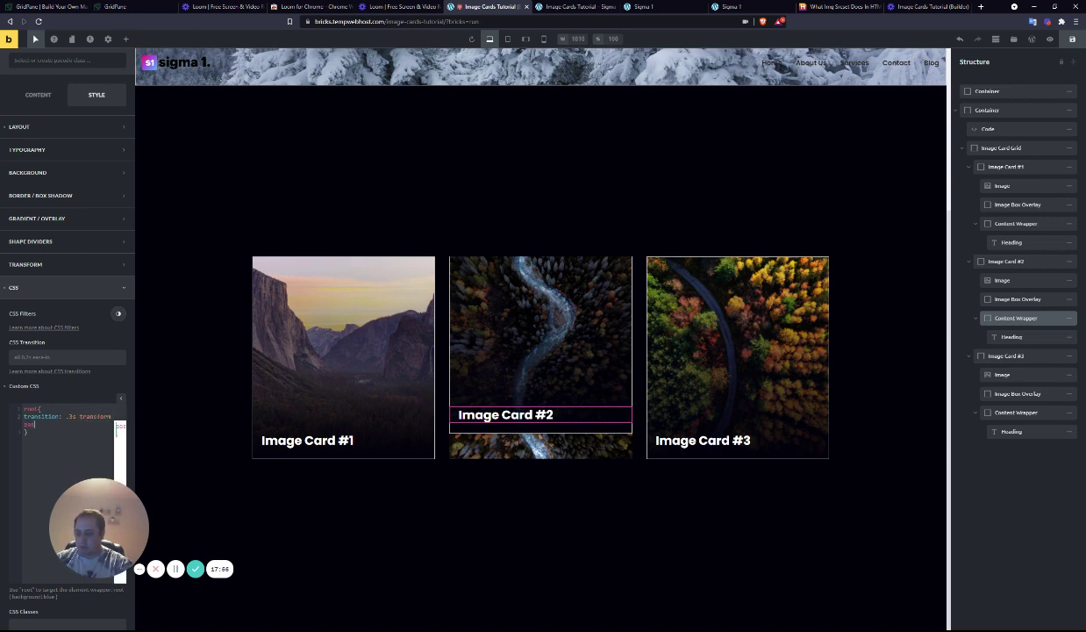
{"action": "type", "text": "e in "}
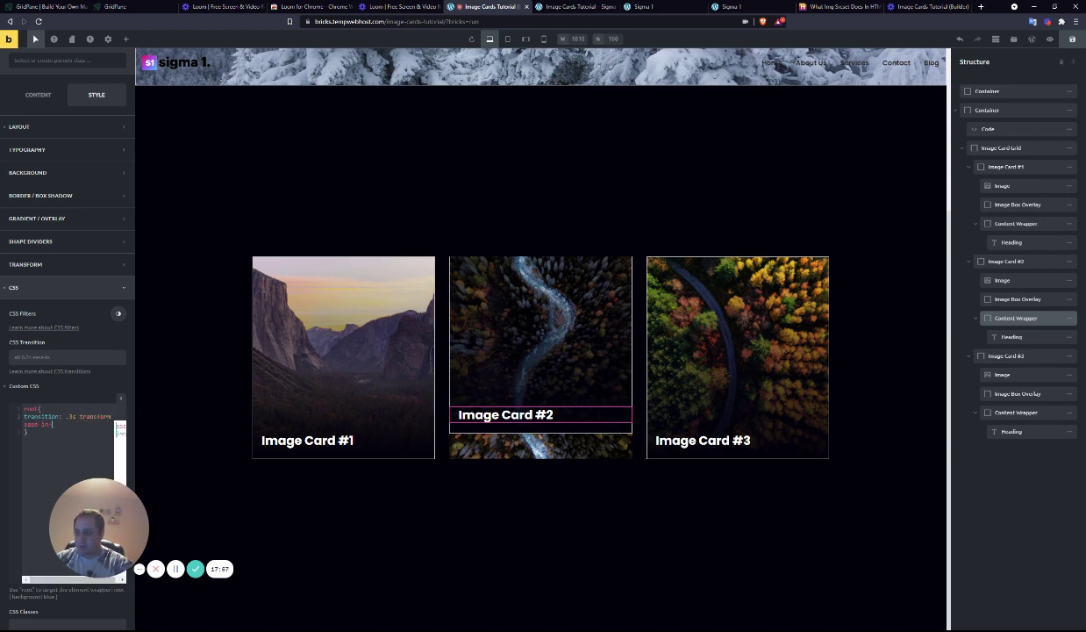
{"action": "type", "text": "out;"}
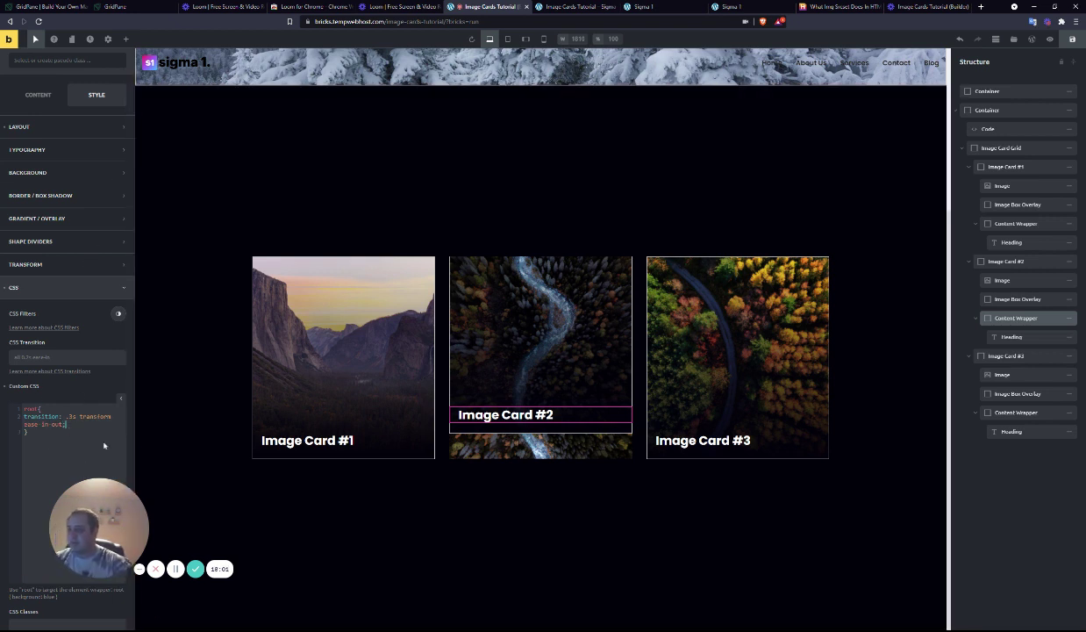
{"action": "scroll", "coordinate": [98, 442], "scroll_direction": "down", "scroll_amount": 1}
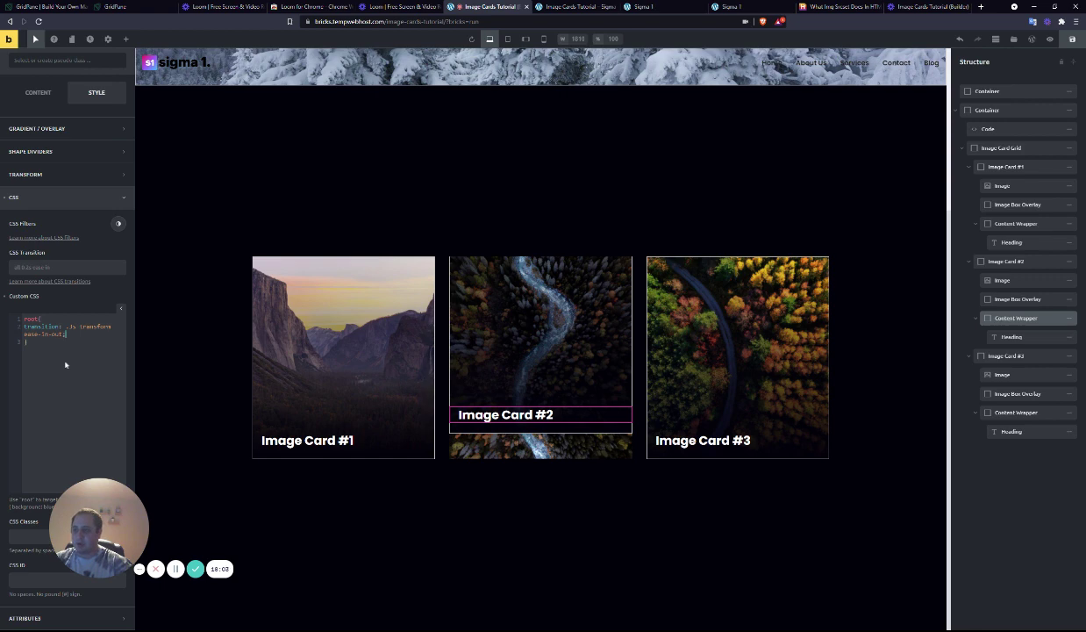
- Save the page and check the hover transition on the live front end
{"action": "key", "text": "ctrl+s"}
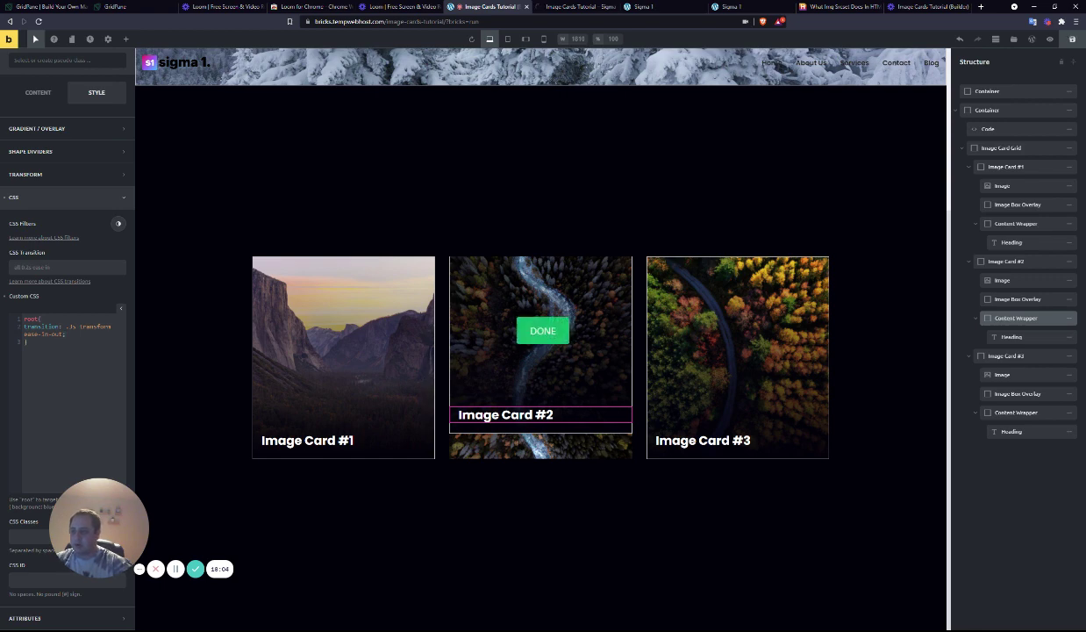
{"action": "left_click", "coordinate": [570, 6]}
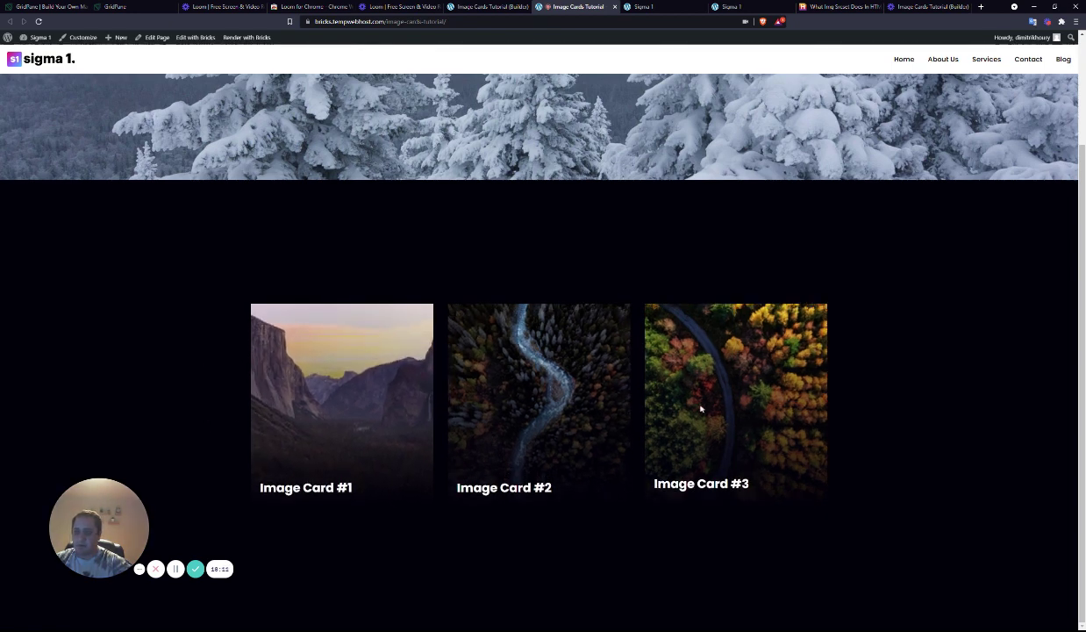
{"action": "left_click", "coordinate": [487, 6]}
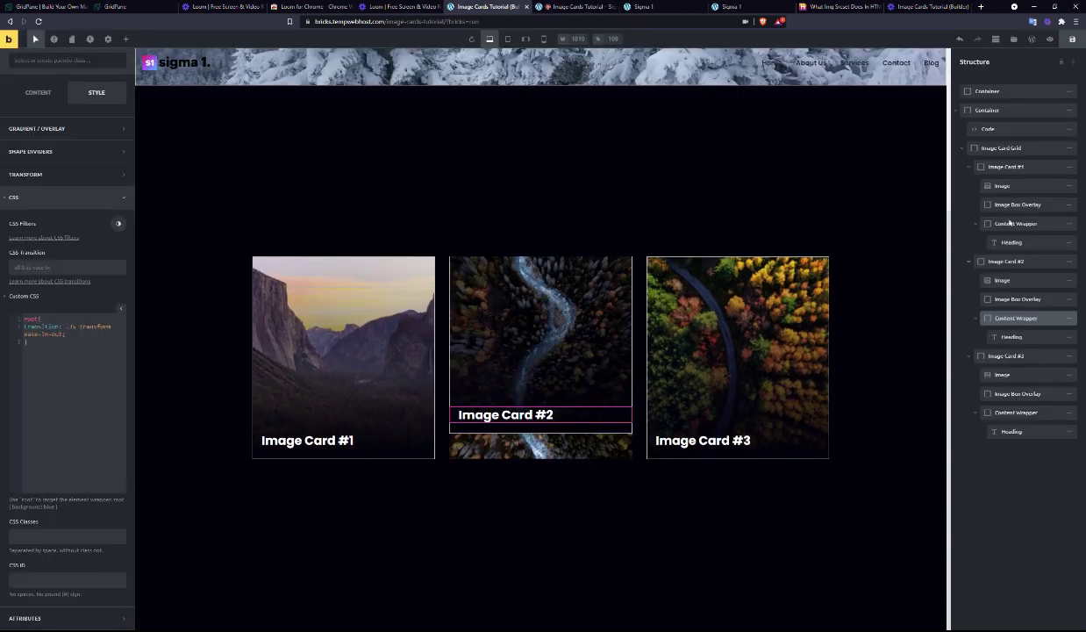
- Collapse the three image cards and set Image Card #1's HTML tag to a (link)
{"action": "left_click", "coordinate": [970, 166]}
{"action": "left_click", "coordinate": [970, 185]}
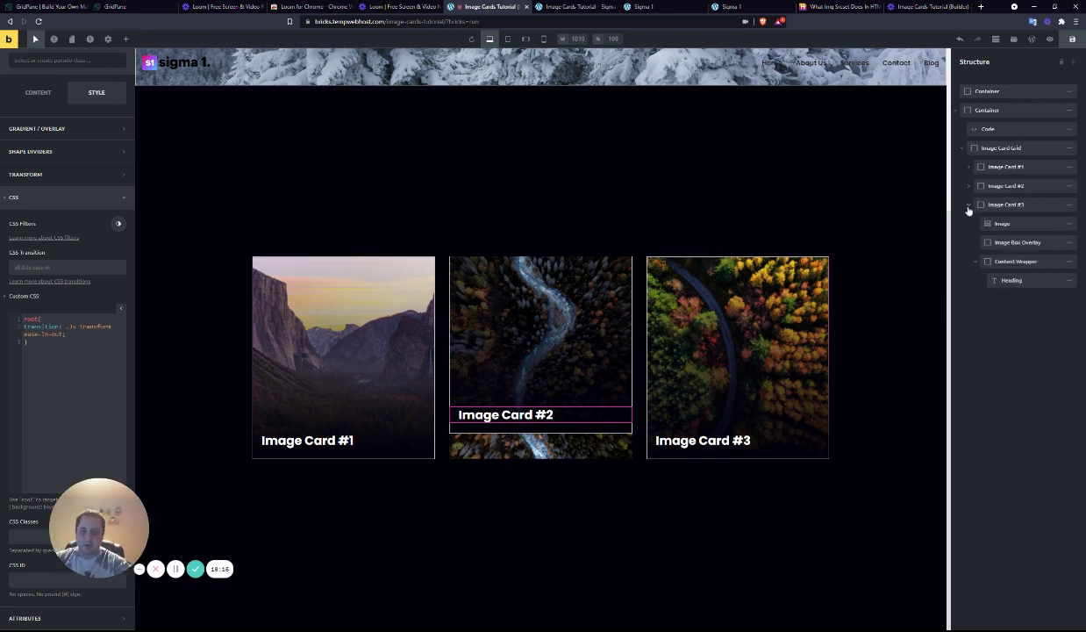
{"action": "left_click", "coordinate": [970, 204]}
{"action": "left_click", "coordinate": [1005, 167]}
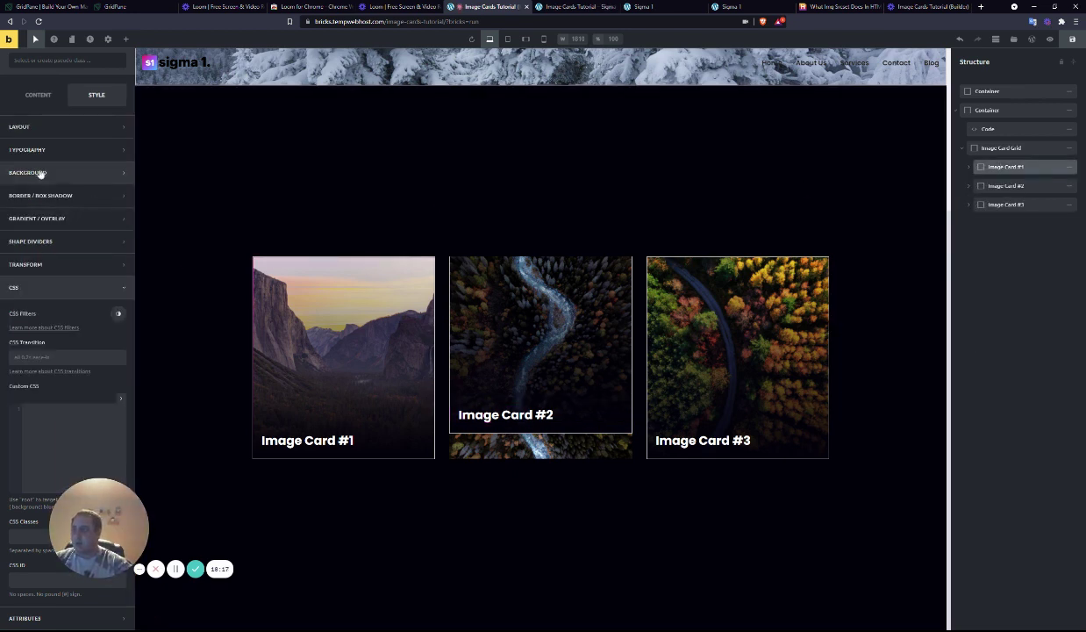
{"action": "left_click", "coordinate": [35, 95]}
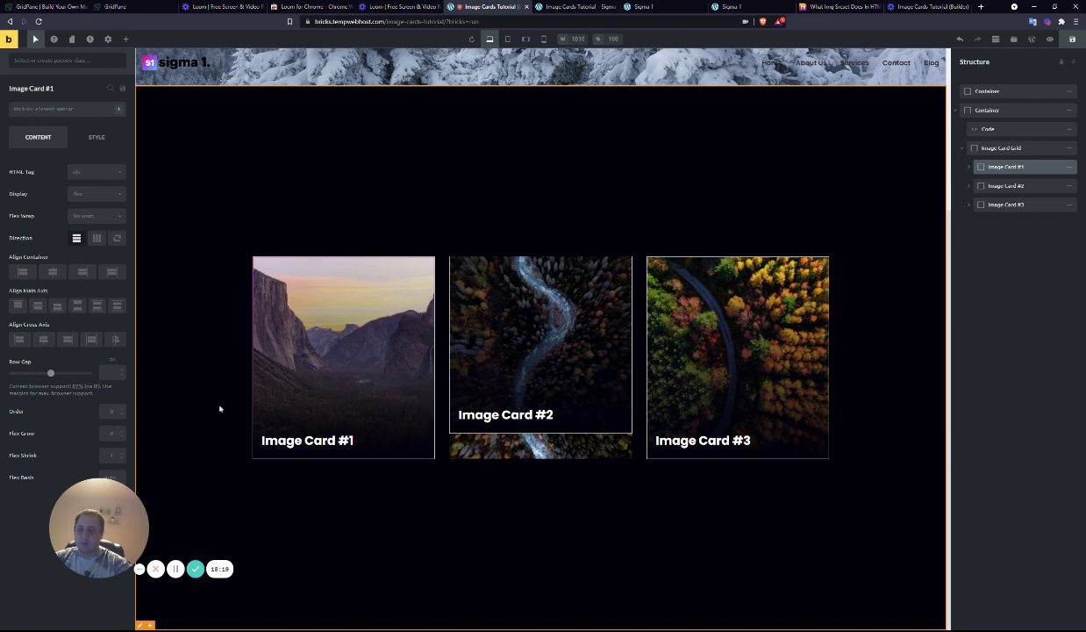
{"action": "left_click", "coordinate": [80, 176]}
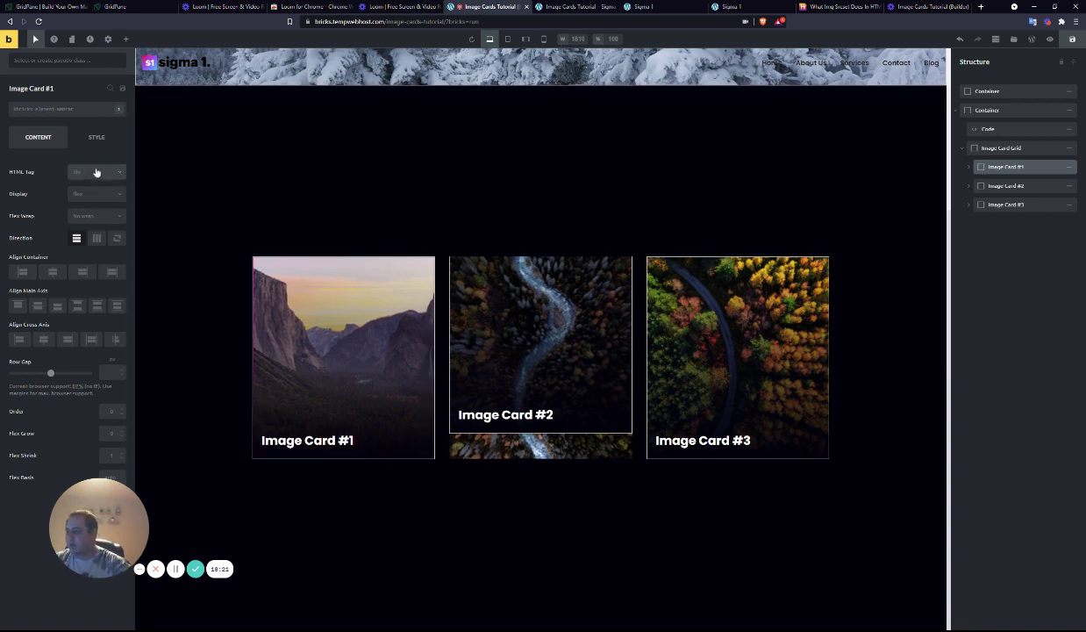
{"action": "left_click", "coordinate": [92, 216]}
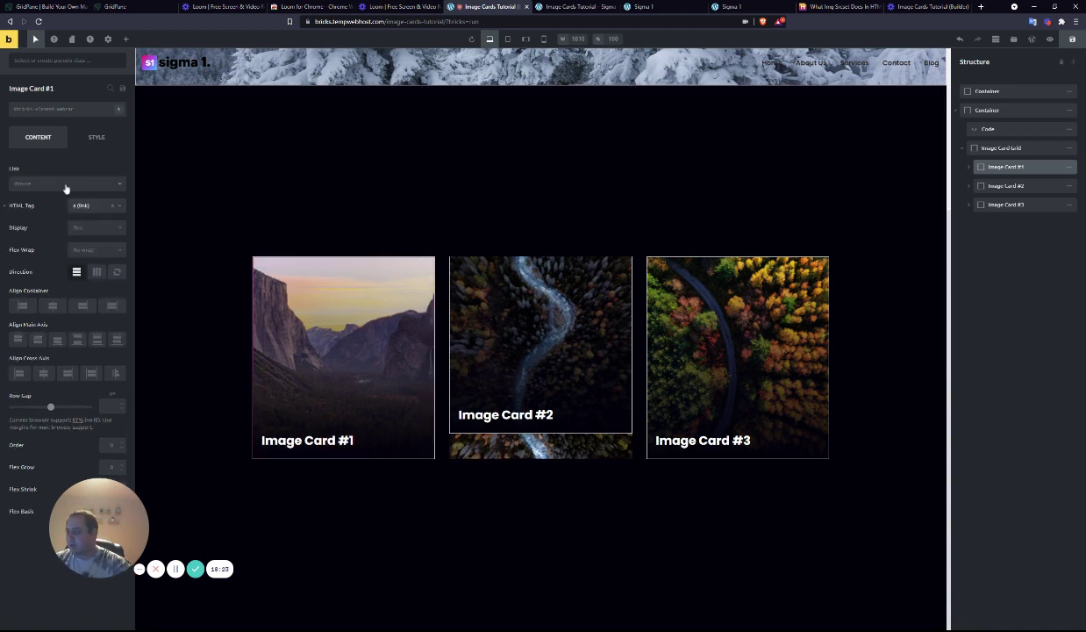
- Link the card to the internal Hello World! post and view the live page
{"action": "left_click", "coordinate": [66, 183]}
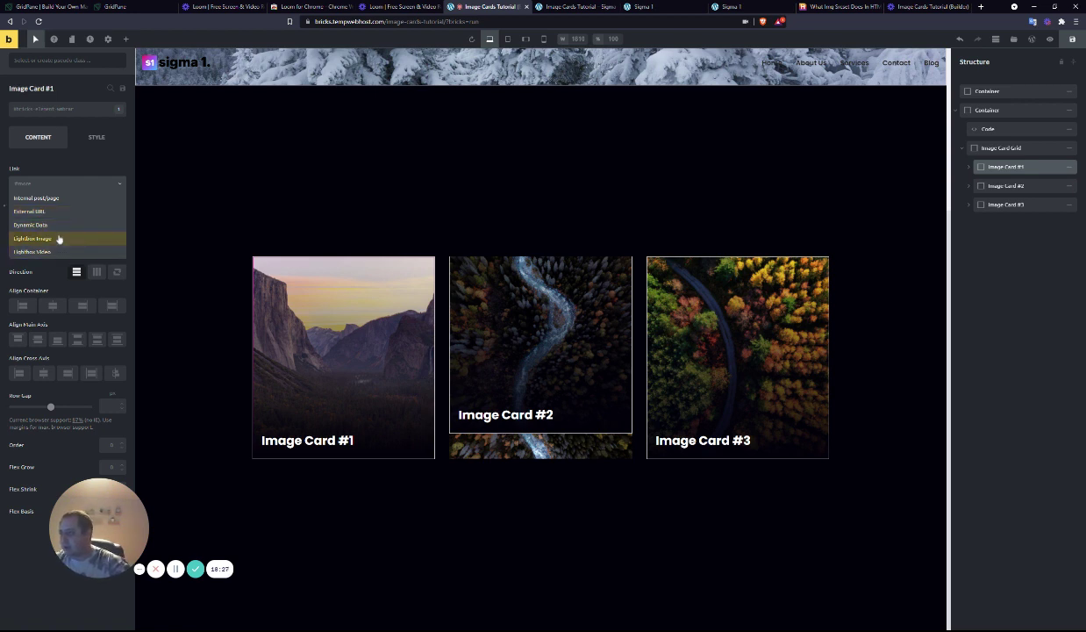
{"action": "left_click", "coordinate": [59, 199]}
{"action": "left_click", "coordinate": [62, 204]}
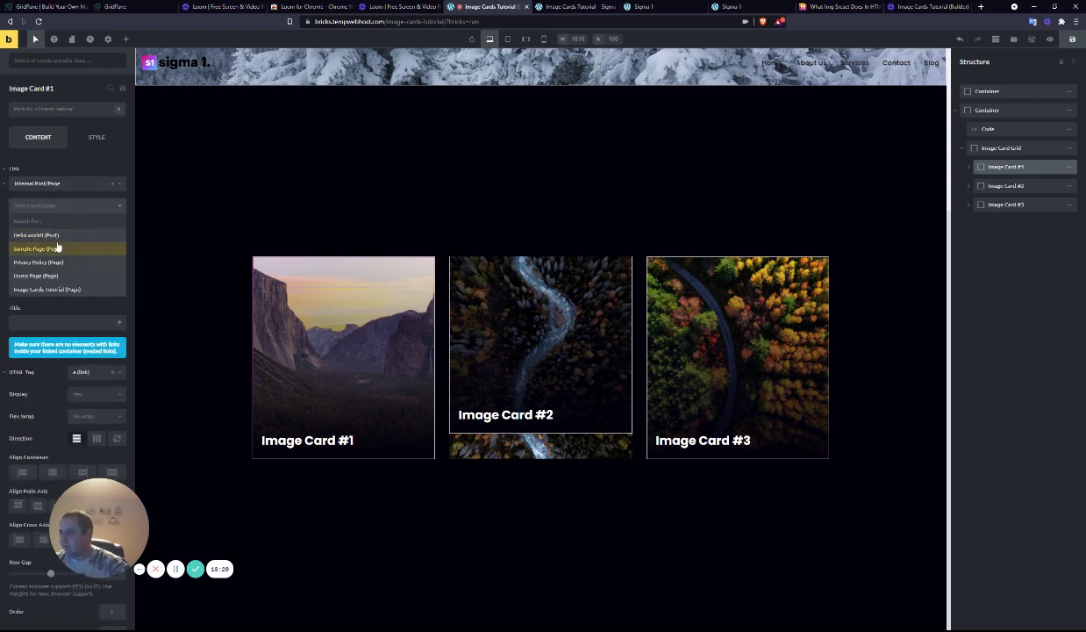
{"action": "left_click", "coordinate": [69, 242]}
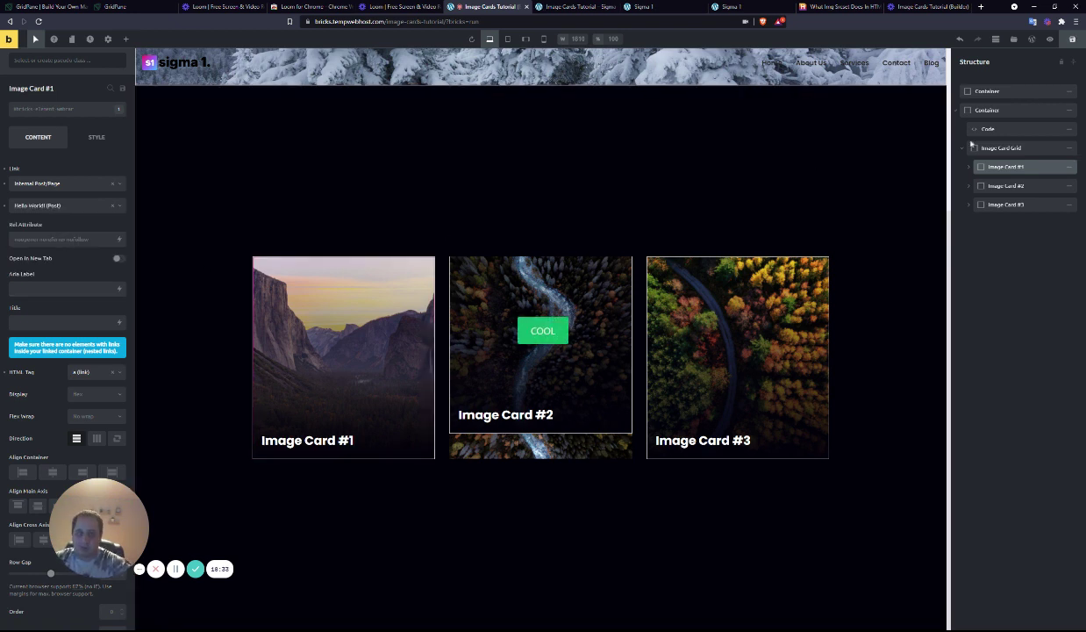
{"action": "left_click", "coordinate": [574, 7]}
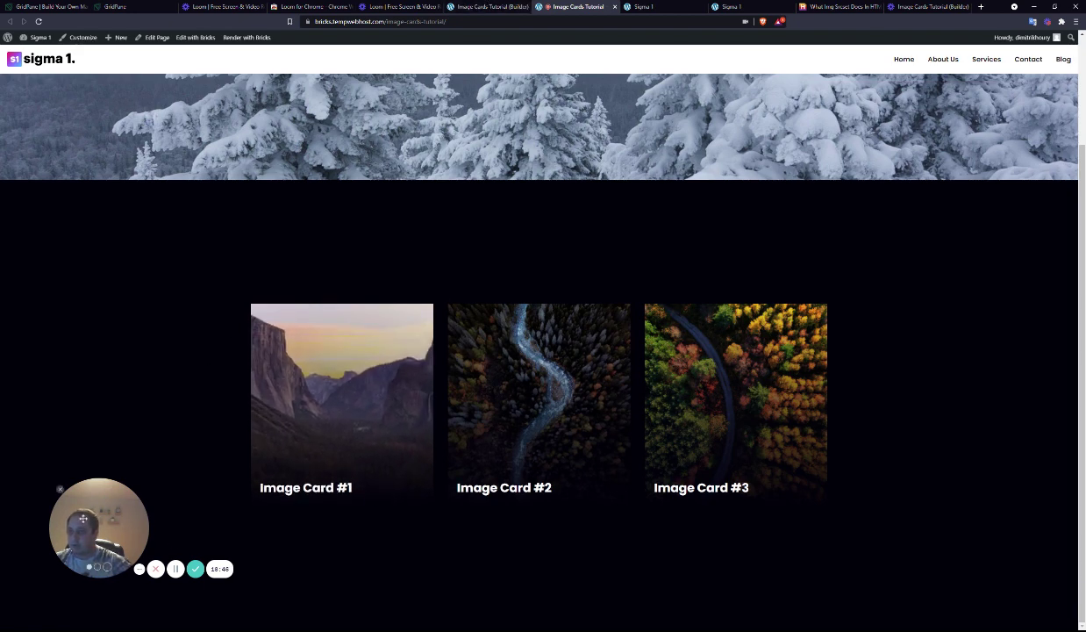
{"action": "left_click_drag", "start_coordinate": [83, 519], "coordinate": [552, 199]}
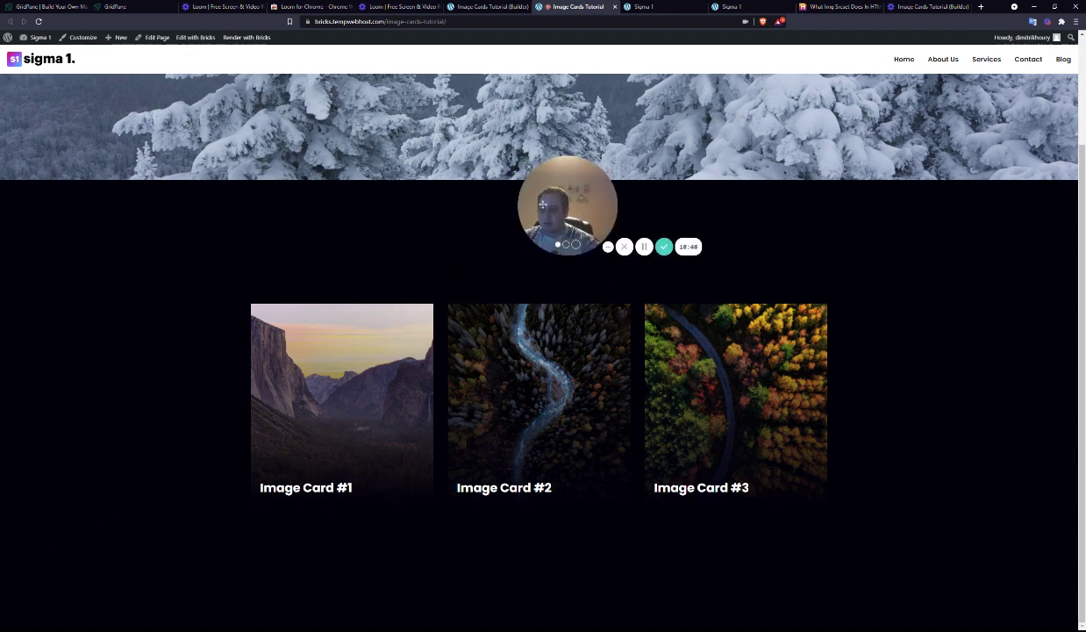
{"action": "left_click", "coordinate": [576, 246]}
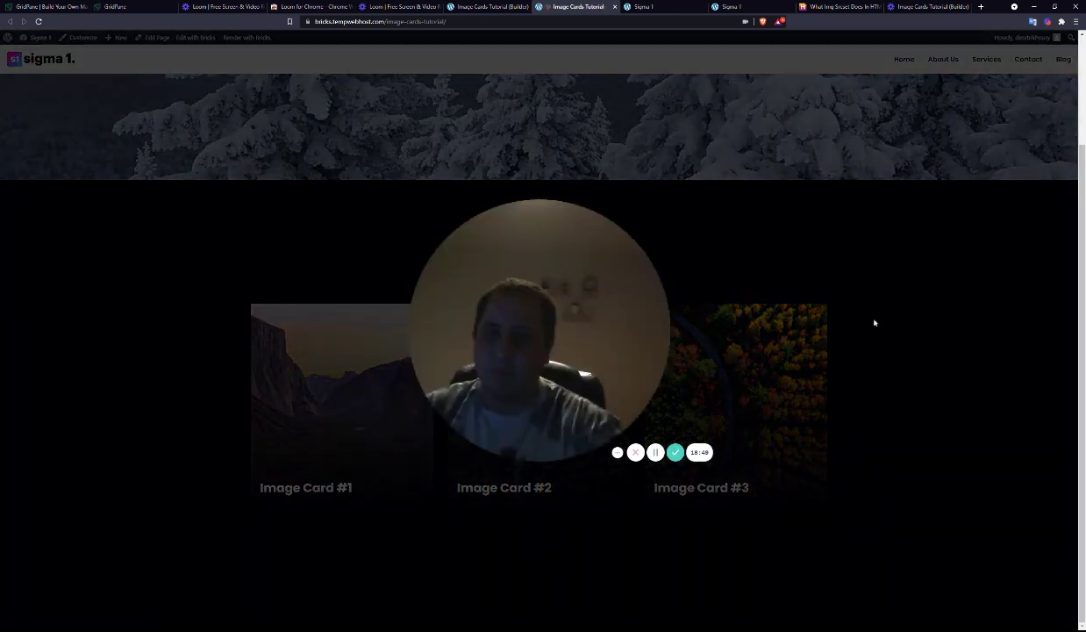